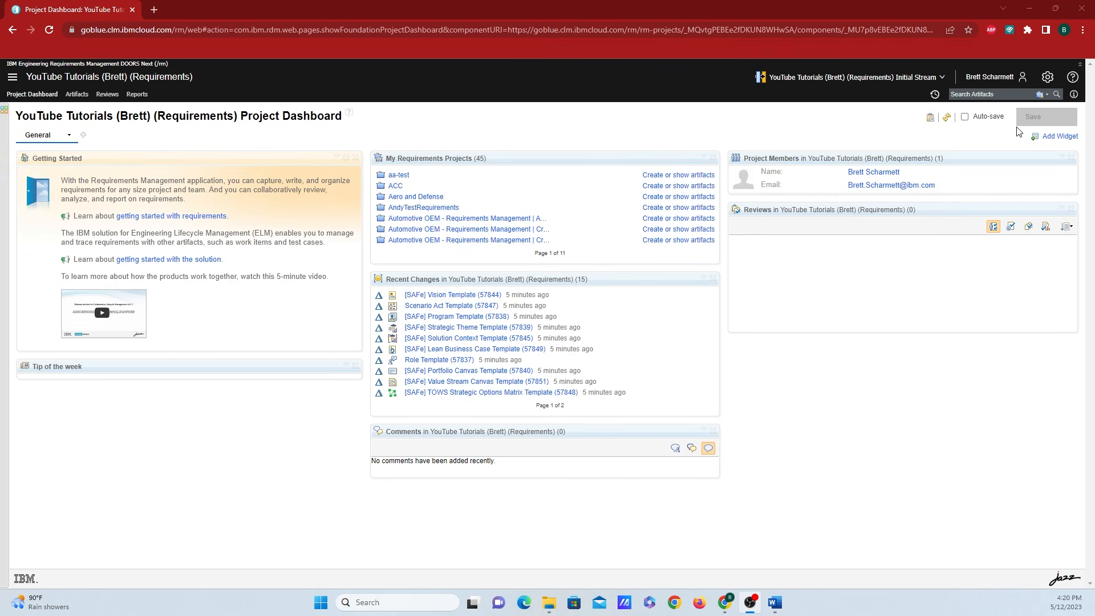
- Browse the widgets in the Requirements Management catalog and the list of other available catalogs, and close the widget catalog
{"action": "left_click", "coordinate": [1055, 136]}
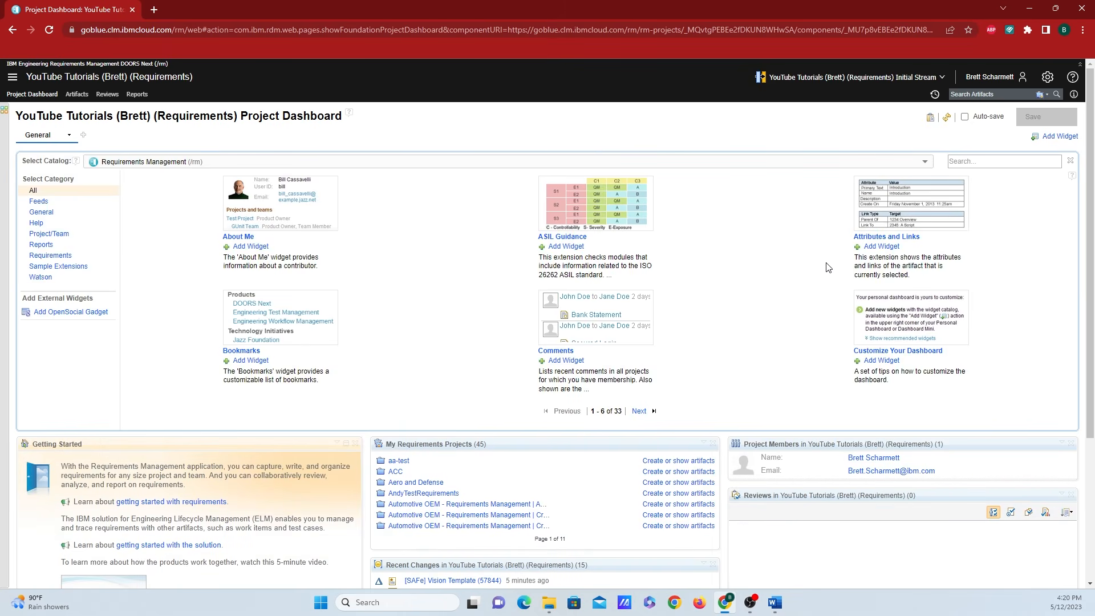
{"action": "left_click", "coordinate": [637, 416]}
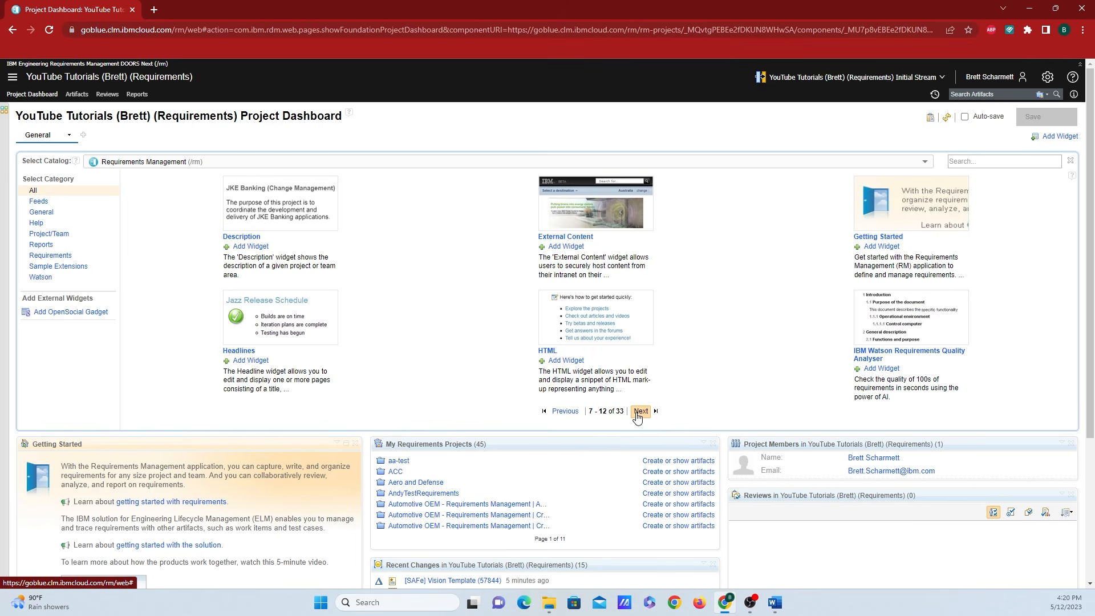
{"action": "left_click", "coordinate": [637, 416]}
{"action": "left_click", "coordinate": [637, 416]}
{"action": "left_click", "coordinate": [638, 415]}
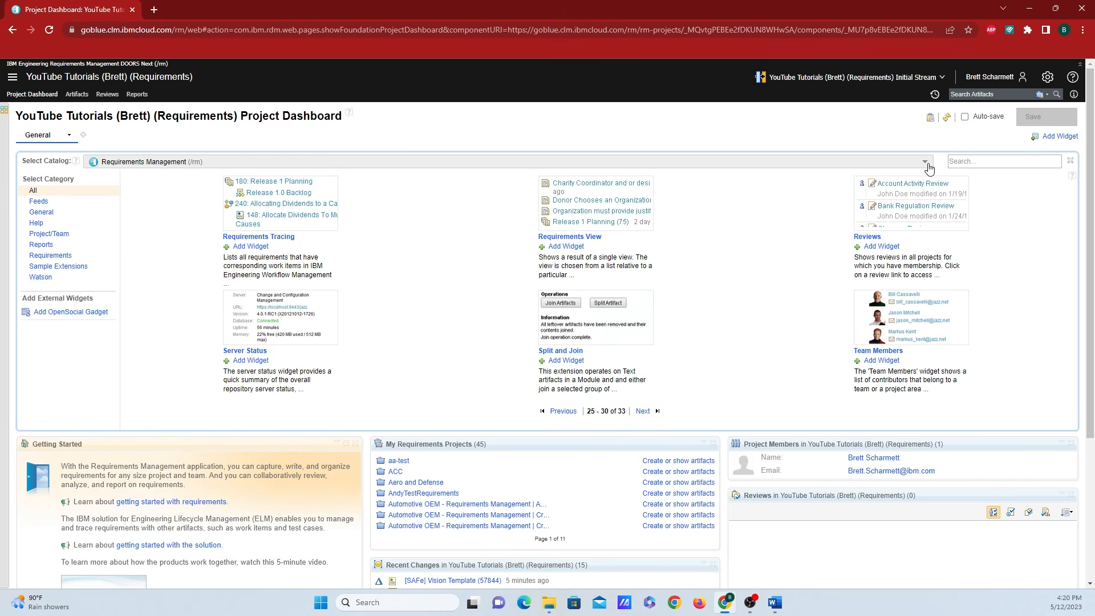
{"action": "left_click", "coordinate": [974, 165]}
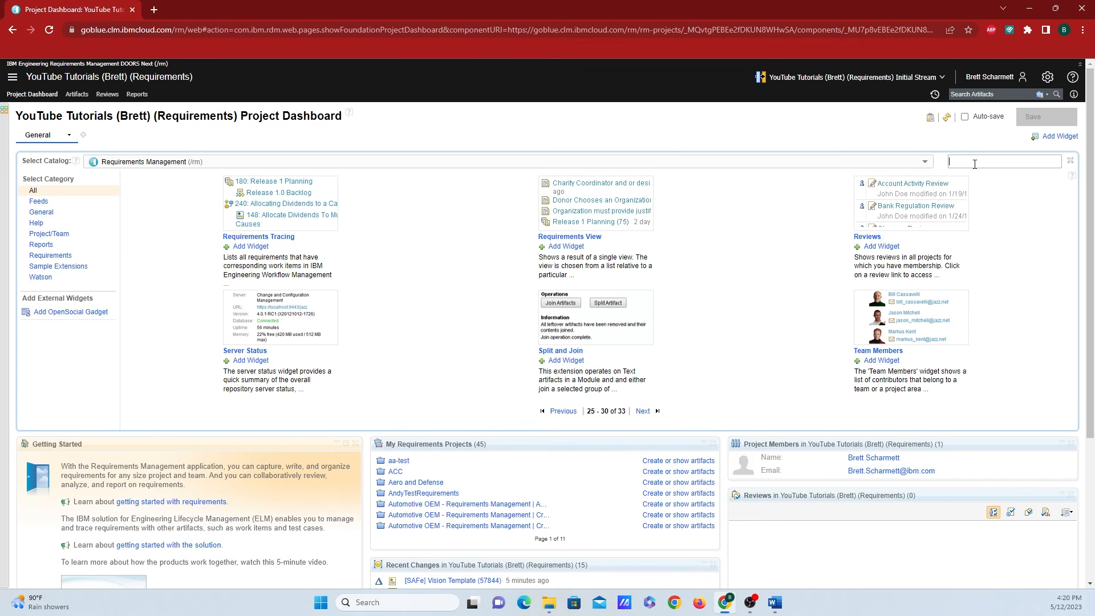
{"action": "left_click", "coordinate": [326, 163]}
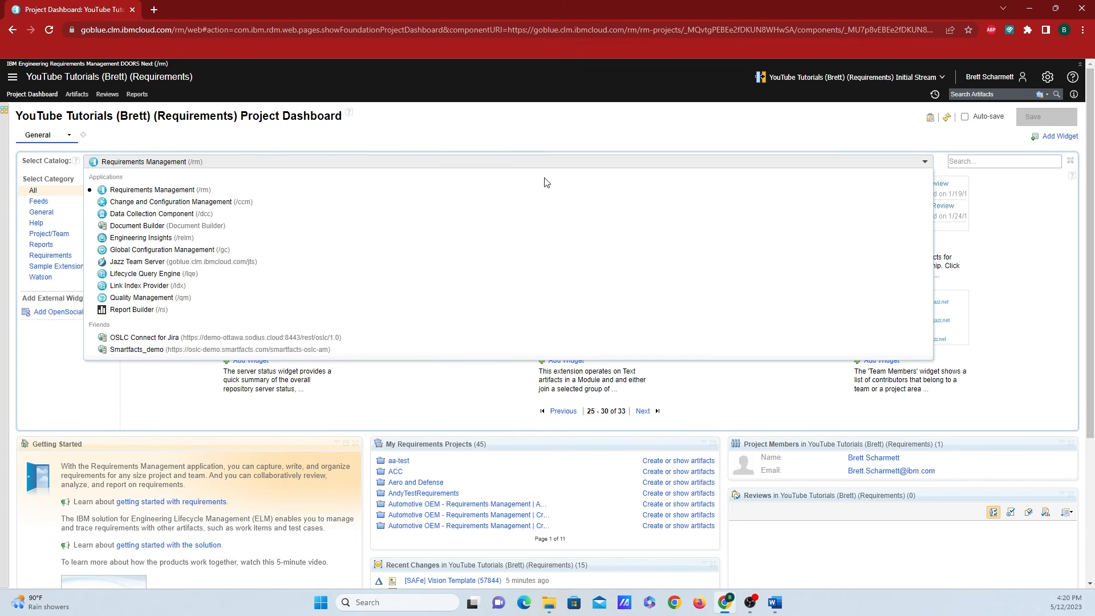
{"action": "left_click", "coordinate": [550, 127]}
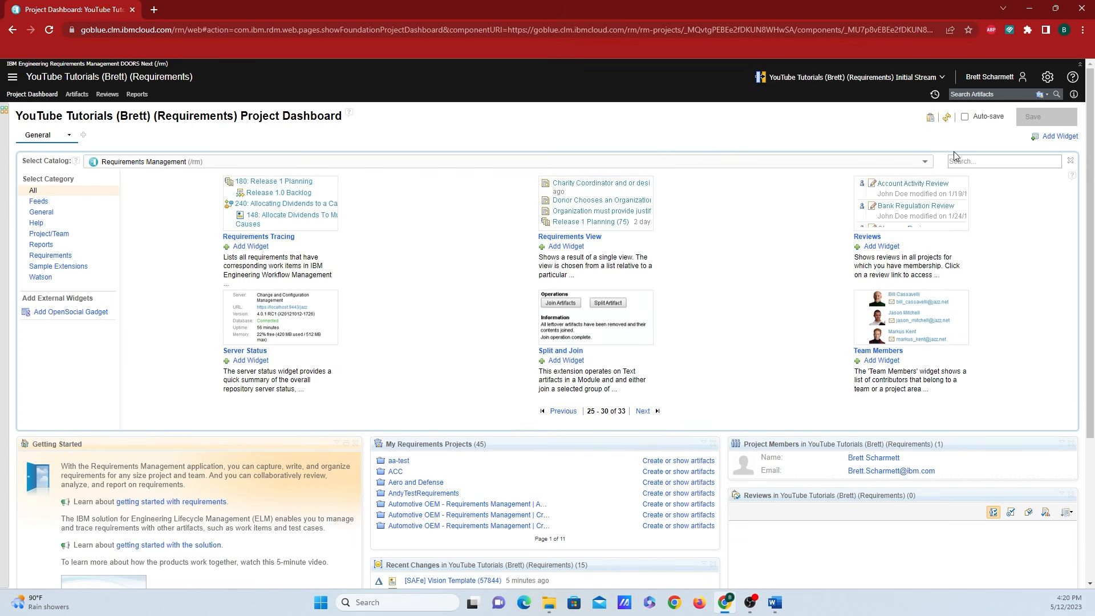
{"action": "left_click", "coordinate": [1071, 160]}
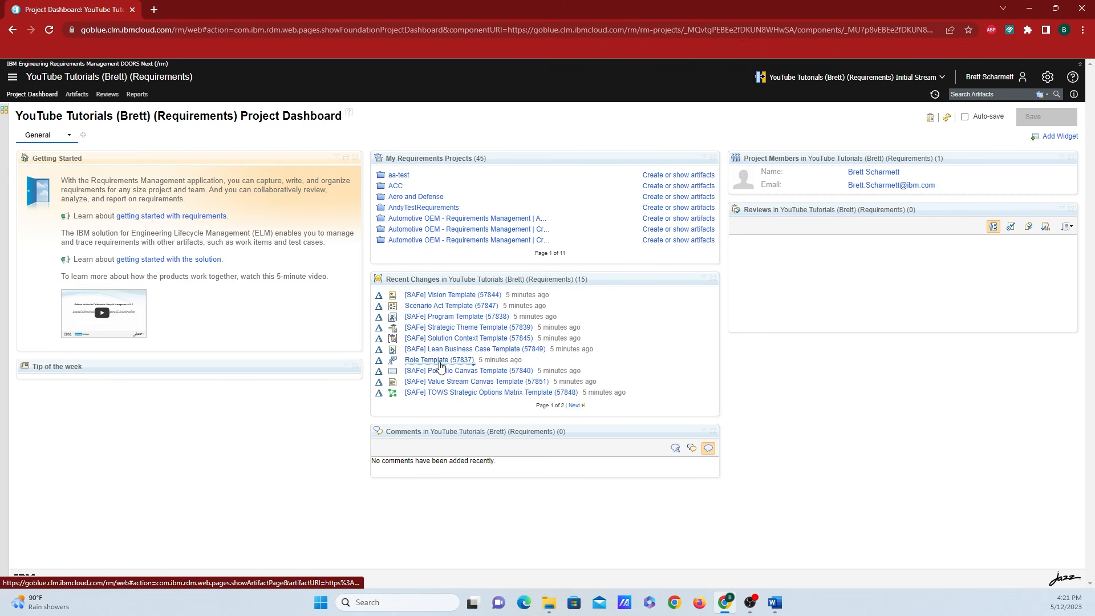
- Preview the Role Template artifact listed under Recent Changes
{"action": "mouse_move", "coordinate": [439, 364]}
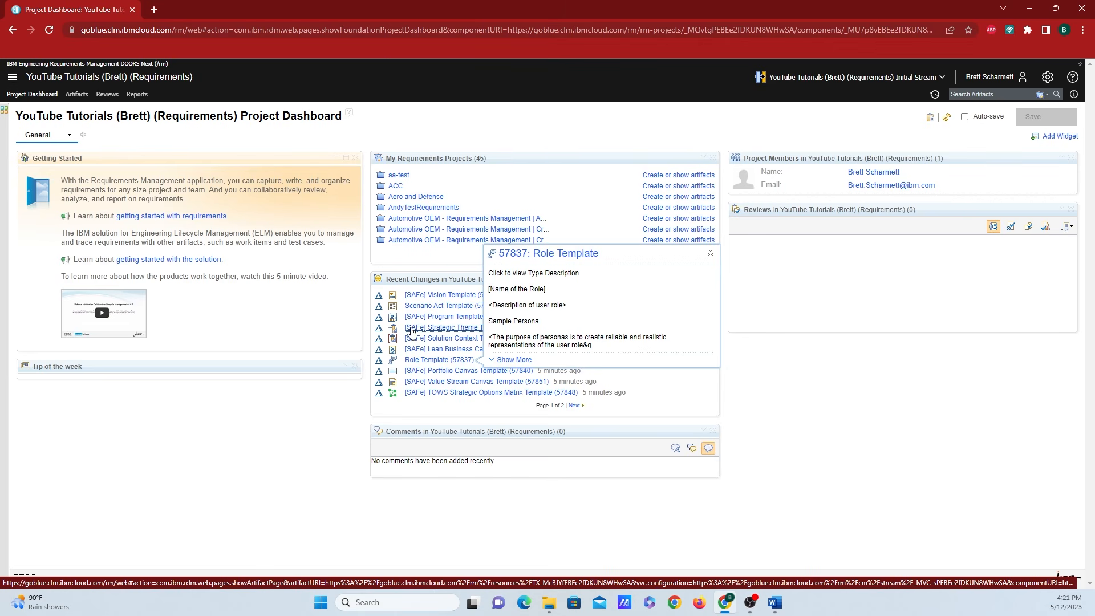
{"action": "mouse_move", "coordinate": [414, 330]}
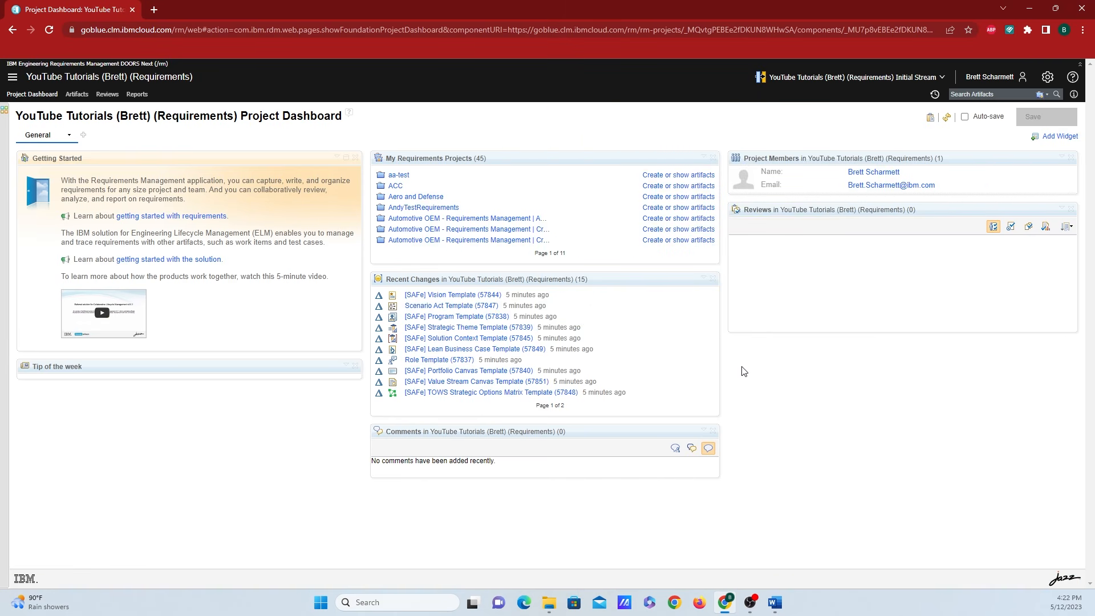
- View the Help Contents documentation and return to the project dashboard
{"action": "left_click", "coordinate": [1072, 79]}
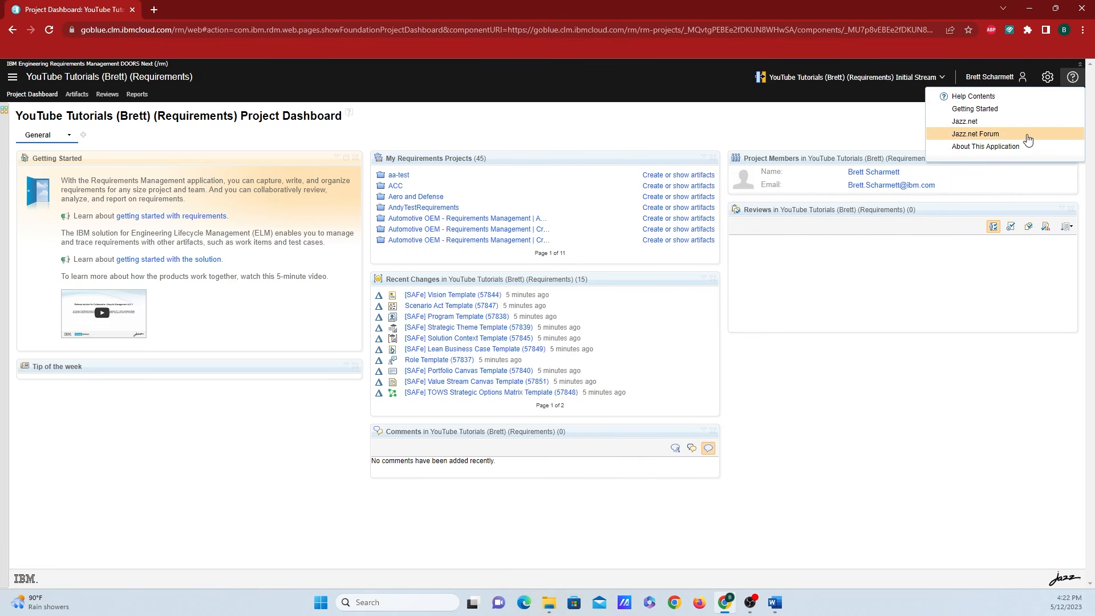
{"action": "right_click", "coordinate": [983, 100]}
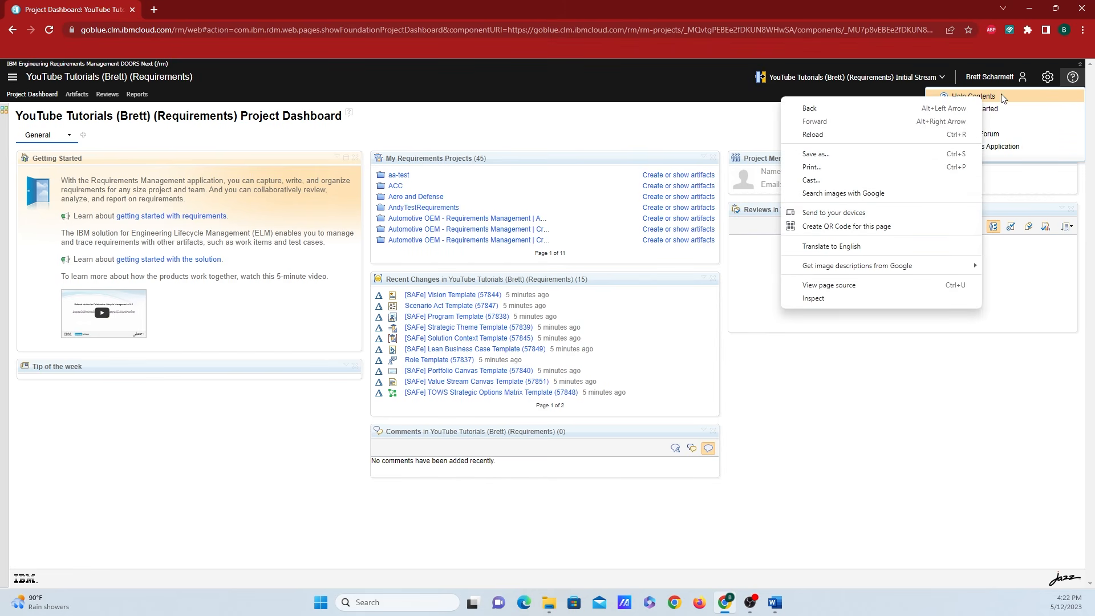
{"action": "left_click", "coordinate": [1002, 94]}
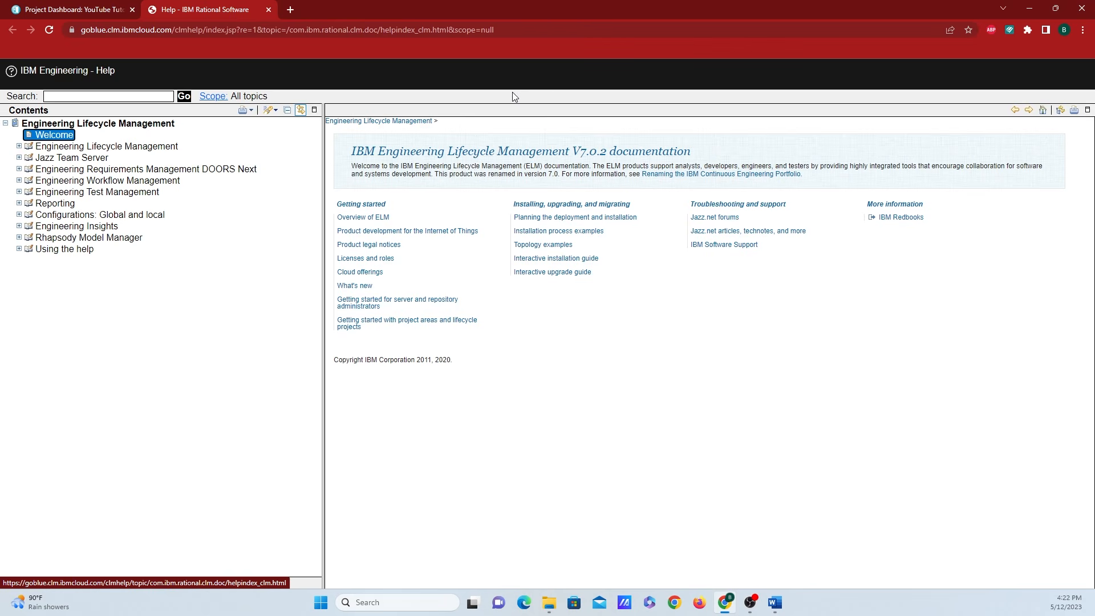
{"action": "left_click", "coordinate": [268, 10]}
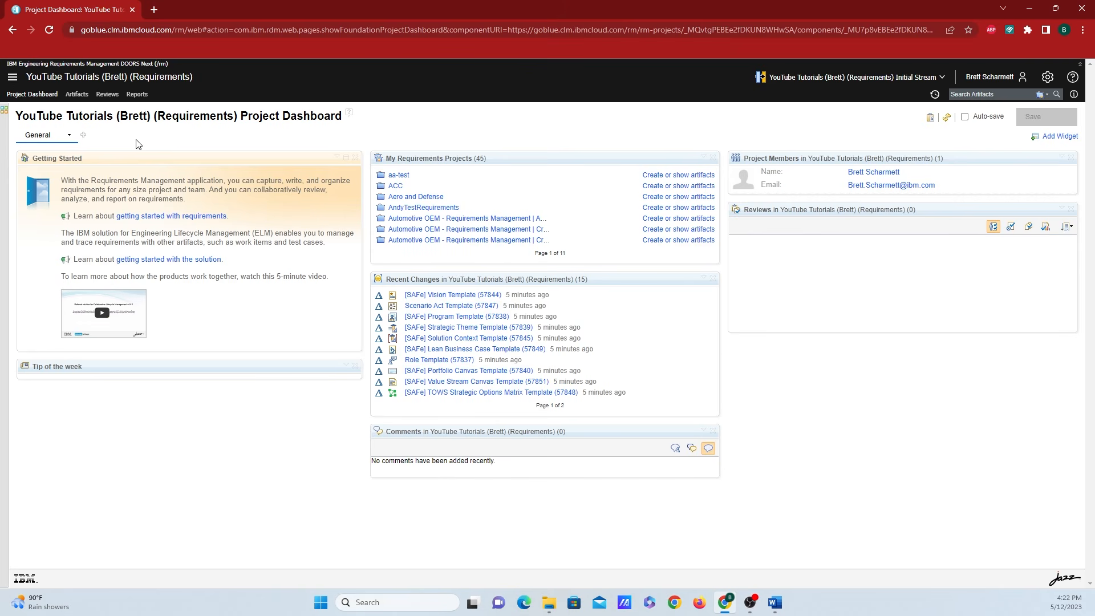
- Add two new tabs to the project dashboard and name them Example 1 and Example 2
{"action": "left_click", "coordinate": [84, 140]}
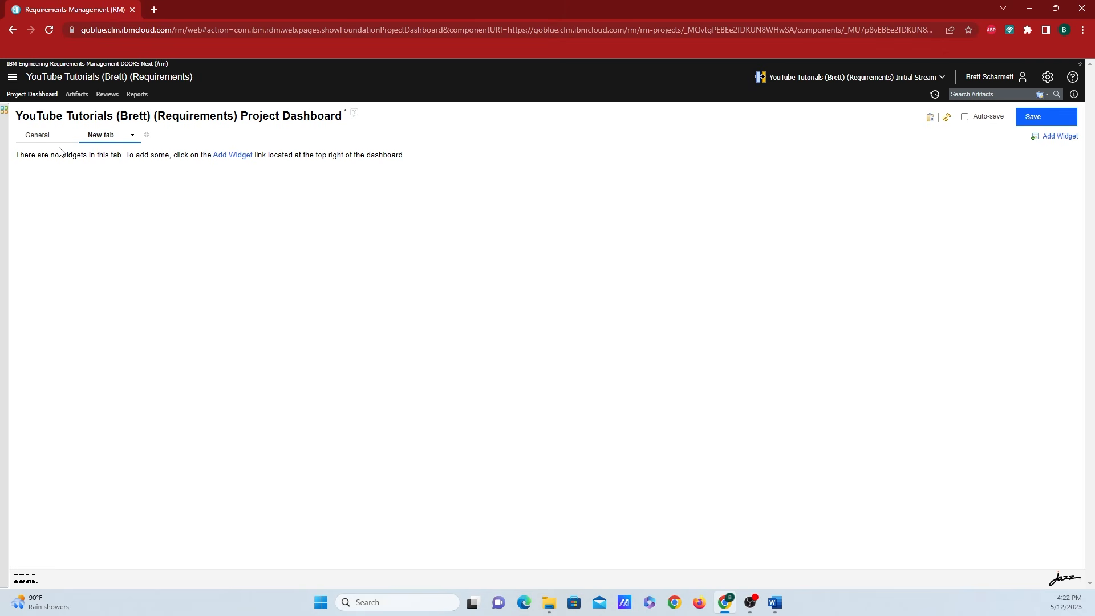
{"action": "left_click", "coordinate": [147, 136]}
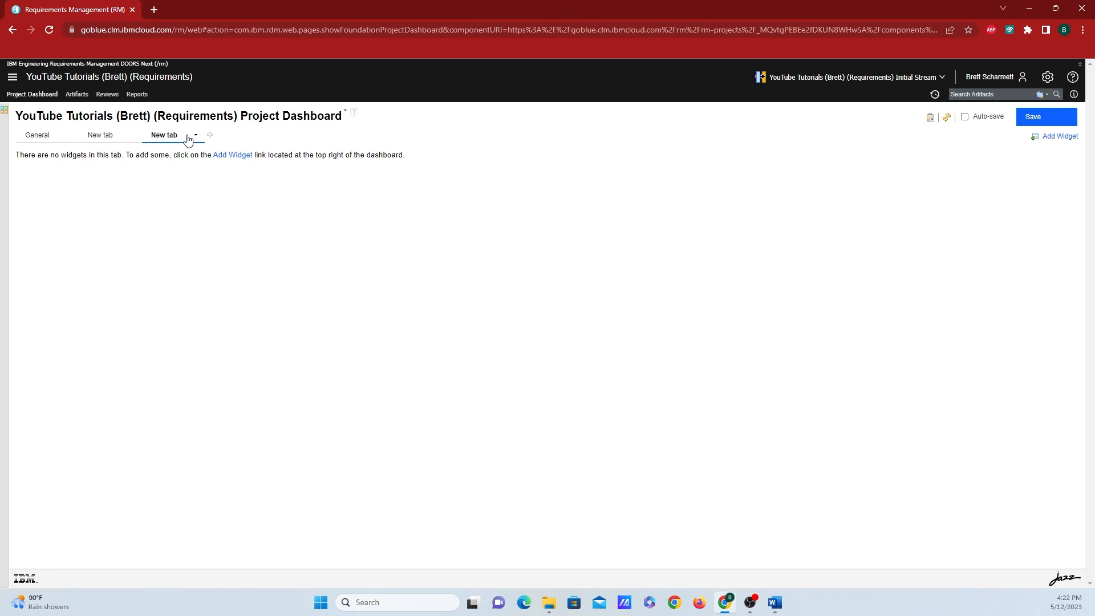
{"action": "left_click", "coordinate": [172, 137]}
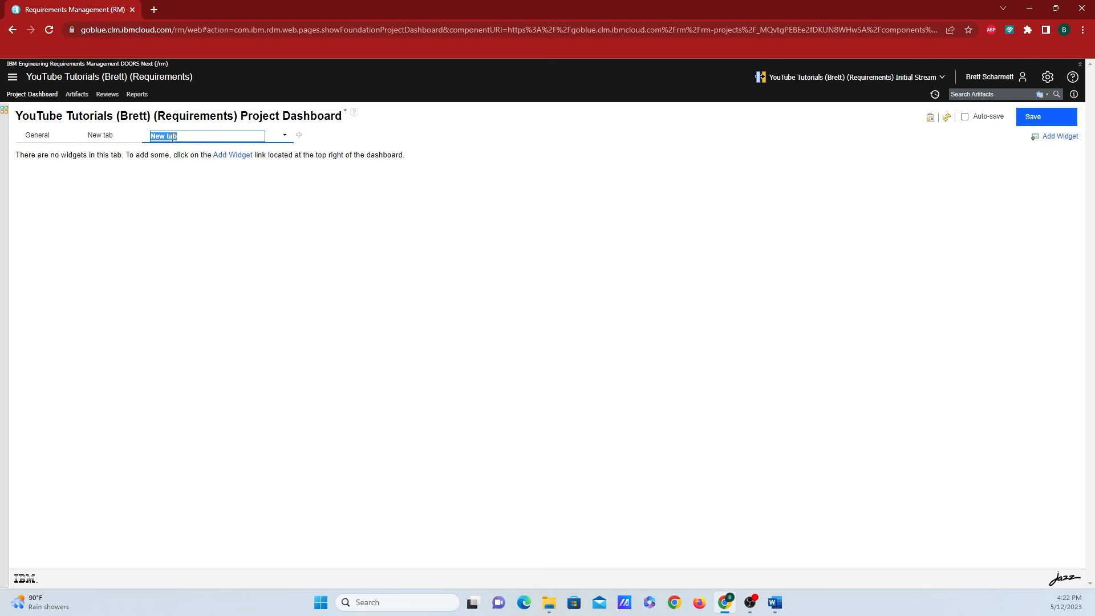
{"action": "type", "text": "Example 2"}
{"action": "left_click", "coordinate": [104, 136]}
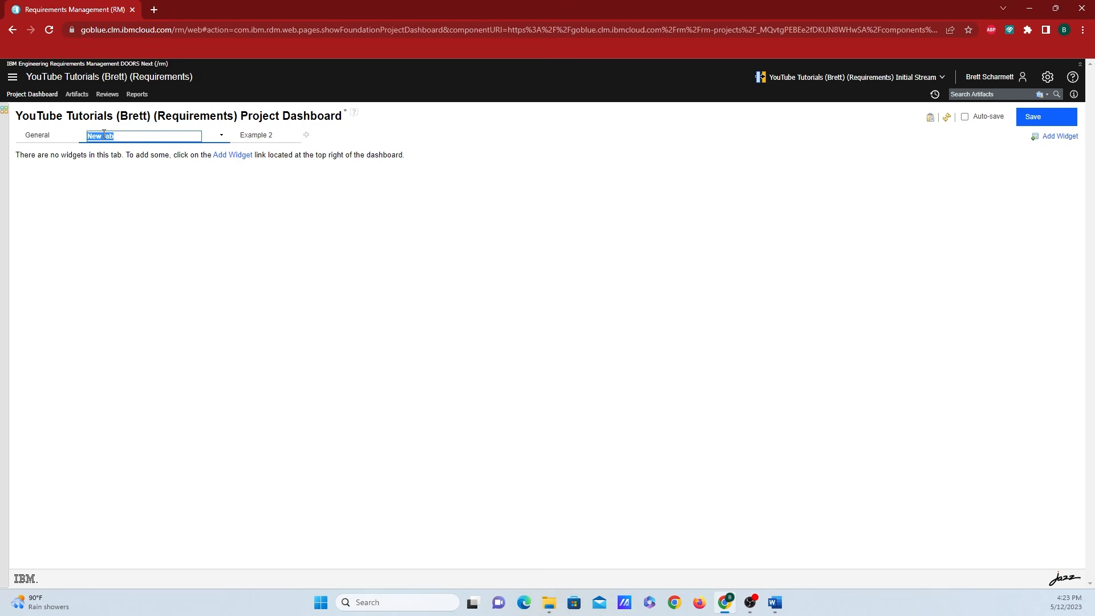
{"action": "type", "text": "Example 1"}
{"action": "key", "text": "Return"}
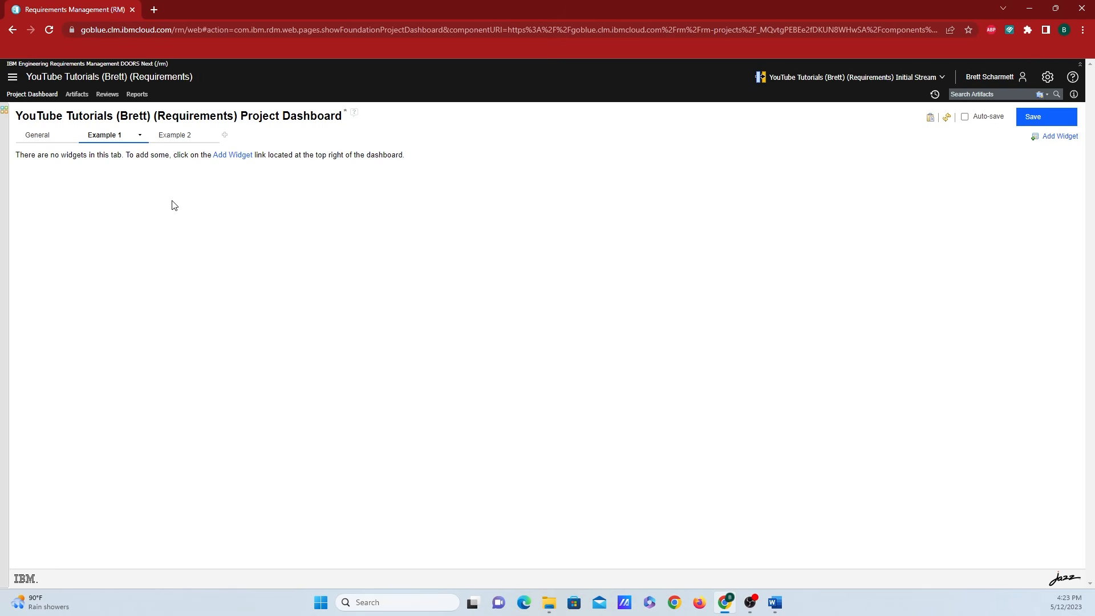
- Add the Requirements Tracing, Requirements View, Team Members, Reviews, and Split and Join widgets to the Example 1 tab
{"action": "left_click", "coordinate": [238, 160]}
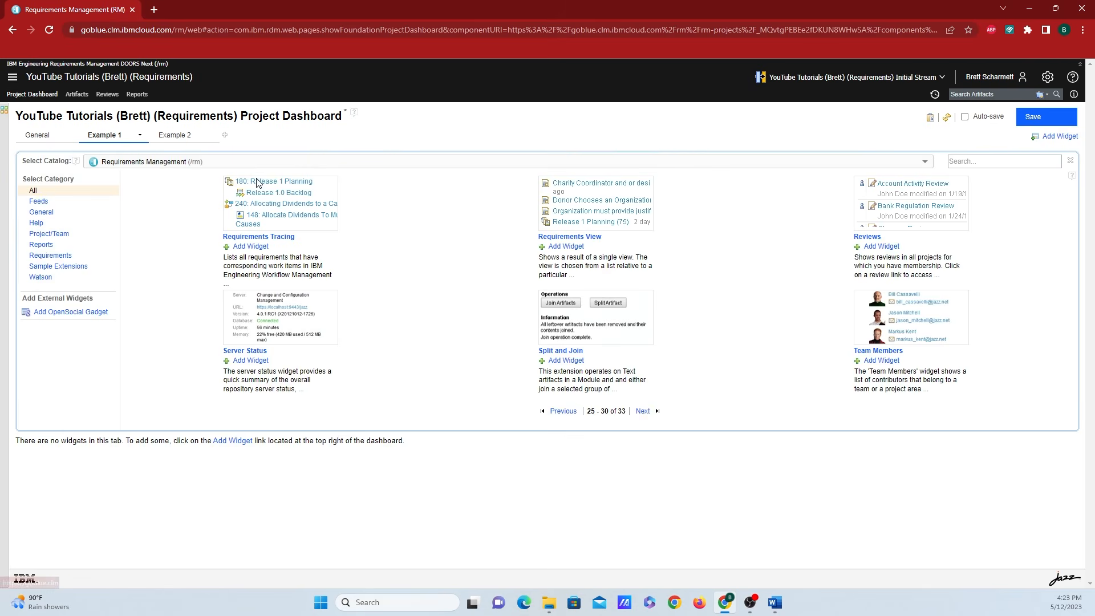
{"action": "left_click", "coordinate": [250, 246]}
{"action": "left_click", "coordinate": [574, 251]}
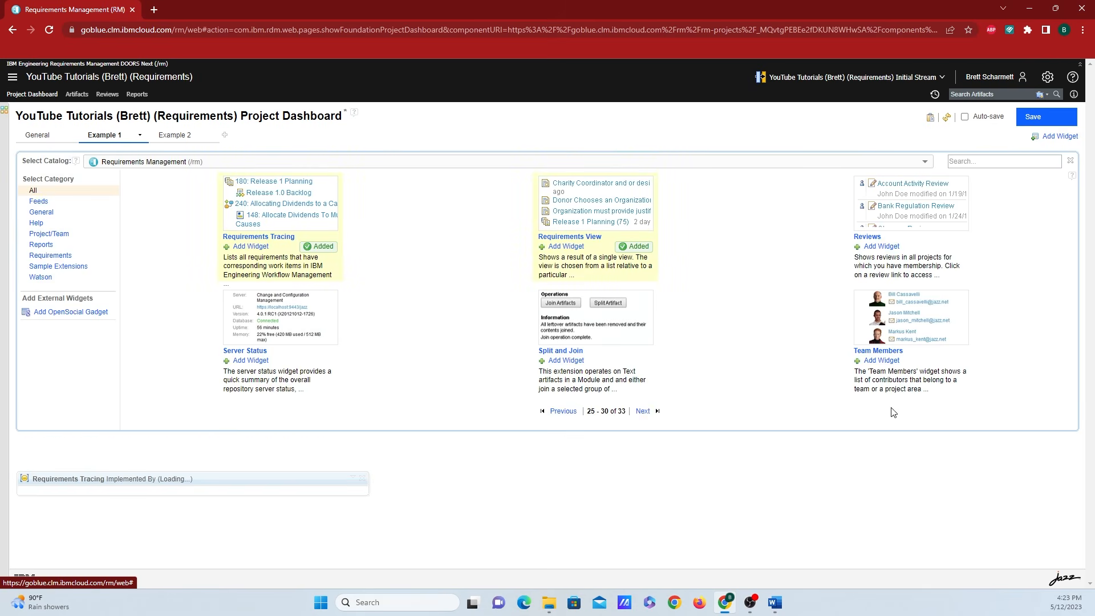
{"action": "left_click", "coordinate": [881, 360]}
{"action": "left_click", "coordinate": [861, 250]}
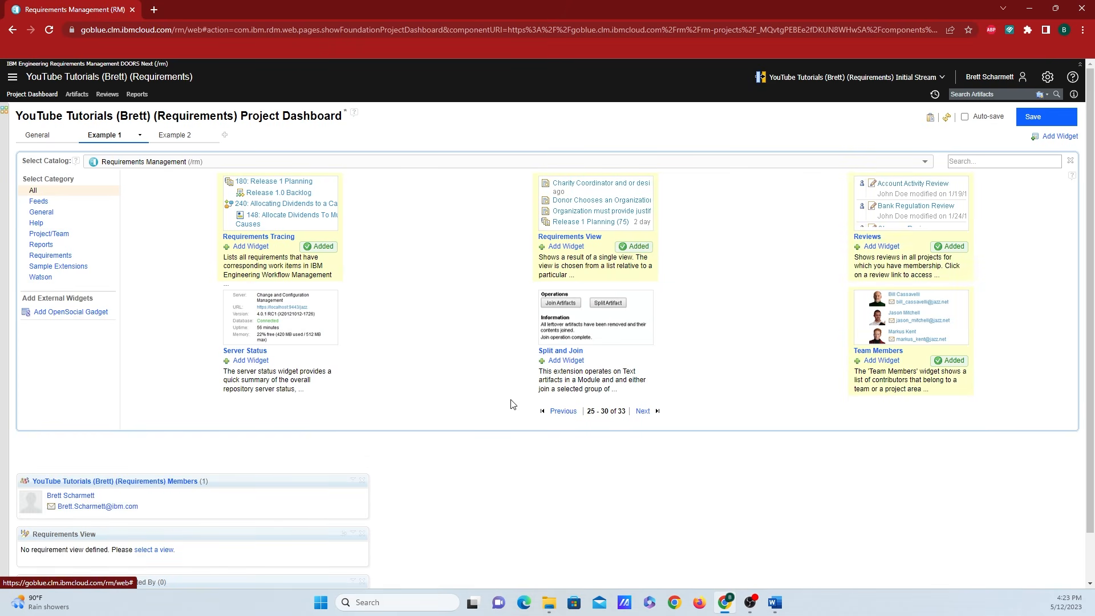
{"action": "left_click", "coordinate": [561, 360]}
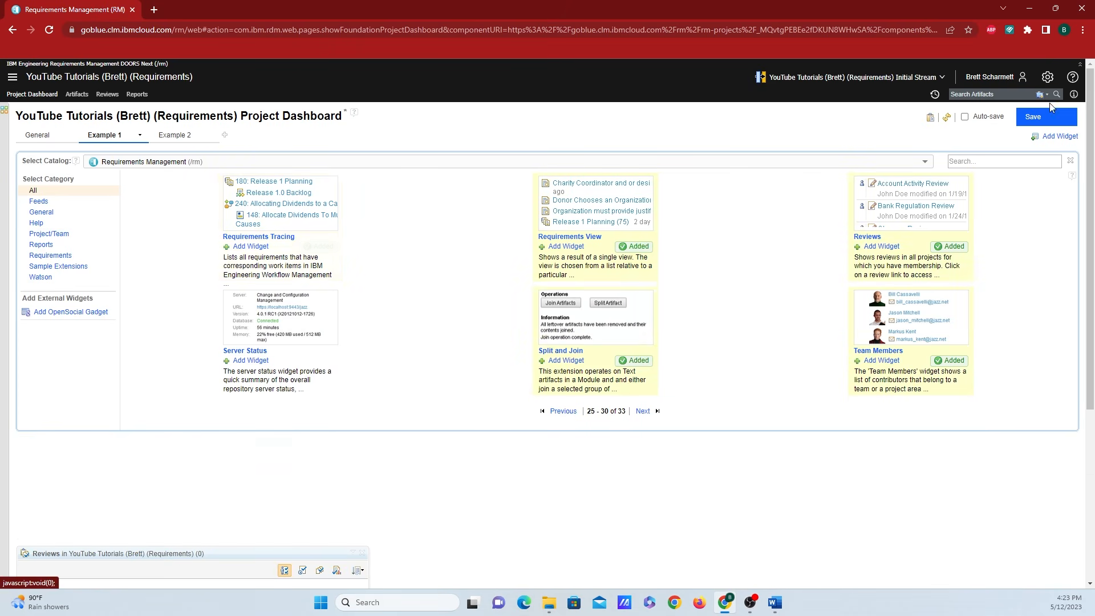
{"action": "left_click", "coordinate": [1070, 160]}
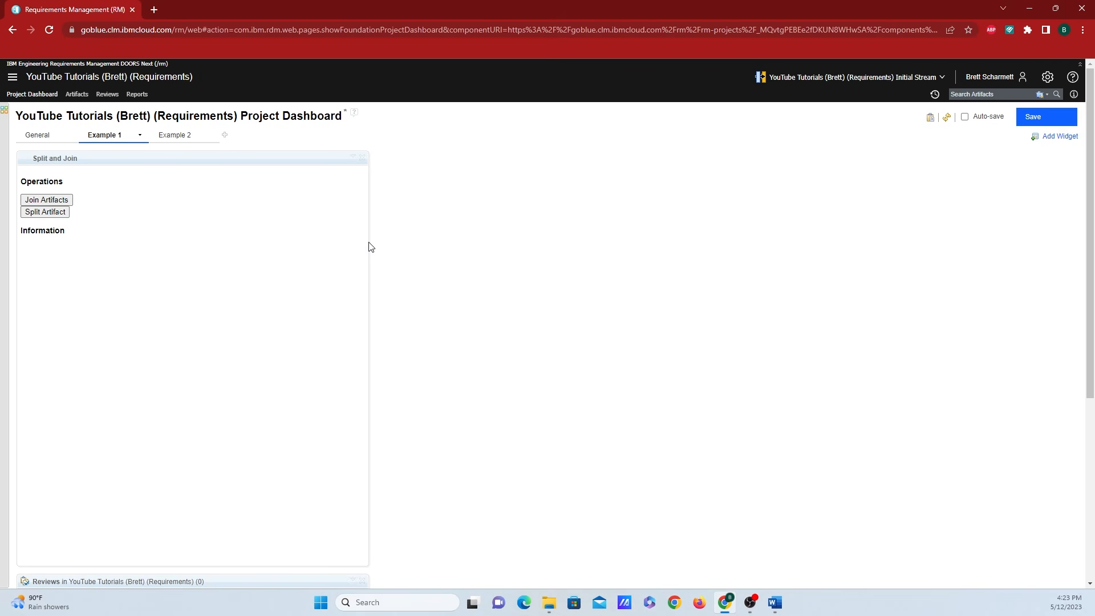
- Move the Split and Join widget to the dashboard's third column and remove the Reviews widget from the Example 1 tab
{"action": "left_click_drag", "start_coordinate": [224, 157], "coordinate": [864, 187]}
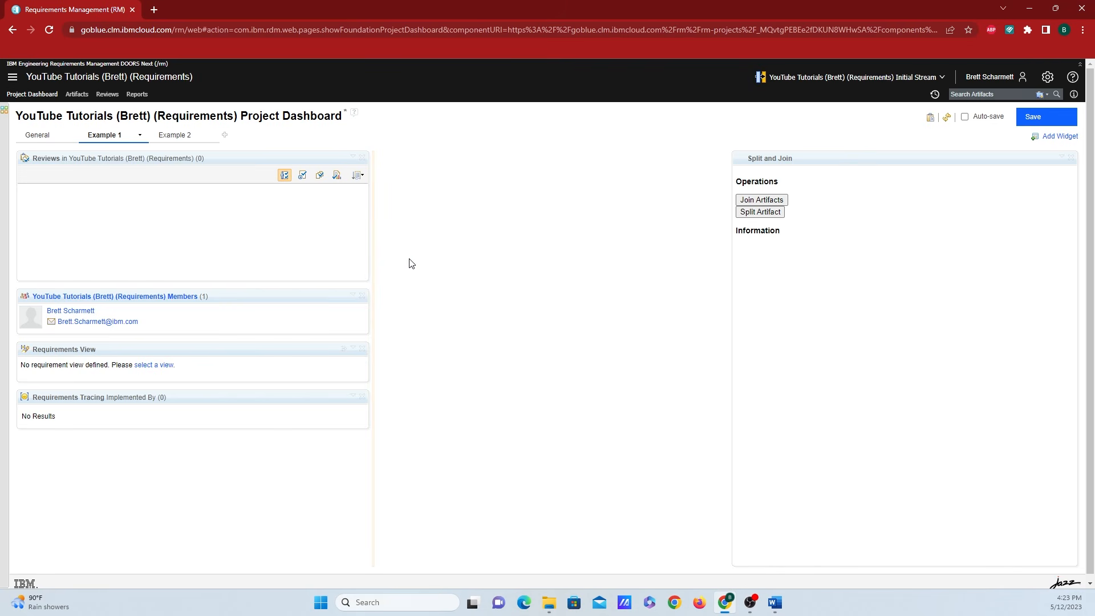
{"action": "left_click", "coordinate": [363, 159]}
{"action": "left_click", "coordinate": [600, 94]}
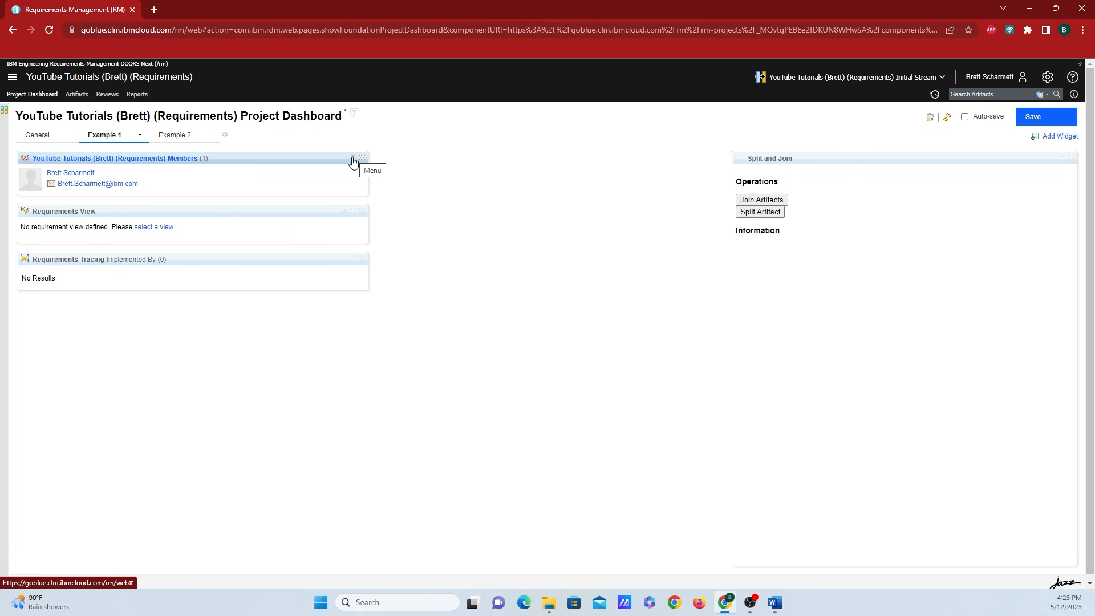
- Check the options available for the project members widget and save the dashboard
{"action": "left_click", "coordinate": [353, 159]}
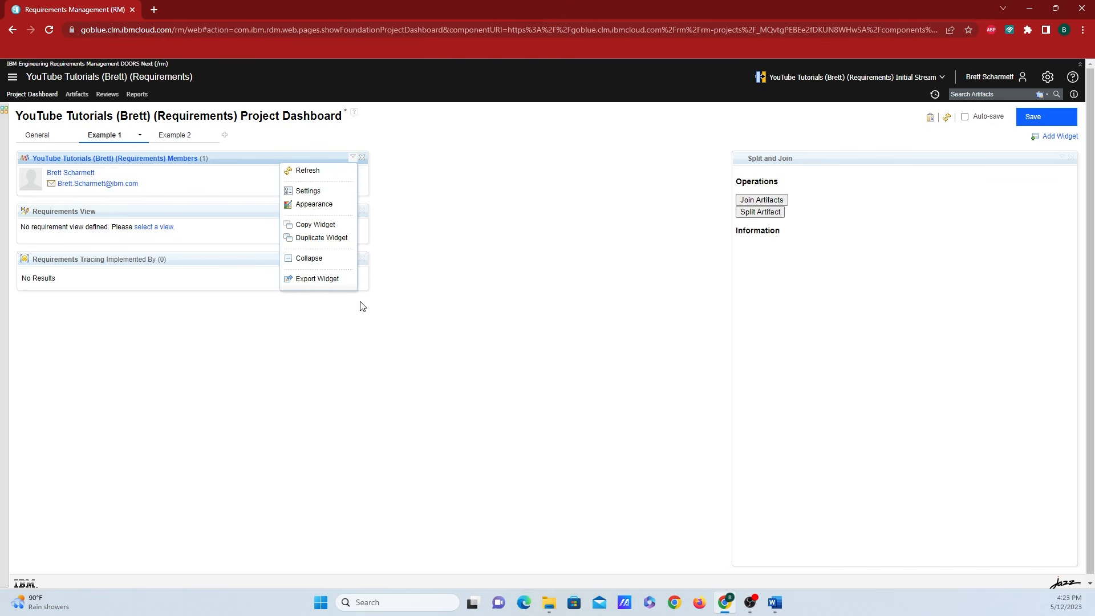
{"action": "left_click", "coordinate": [488, 165]}
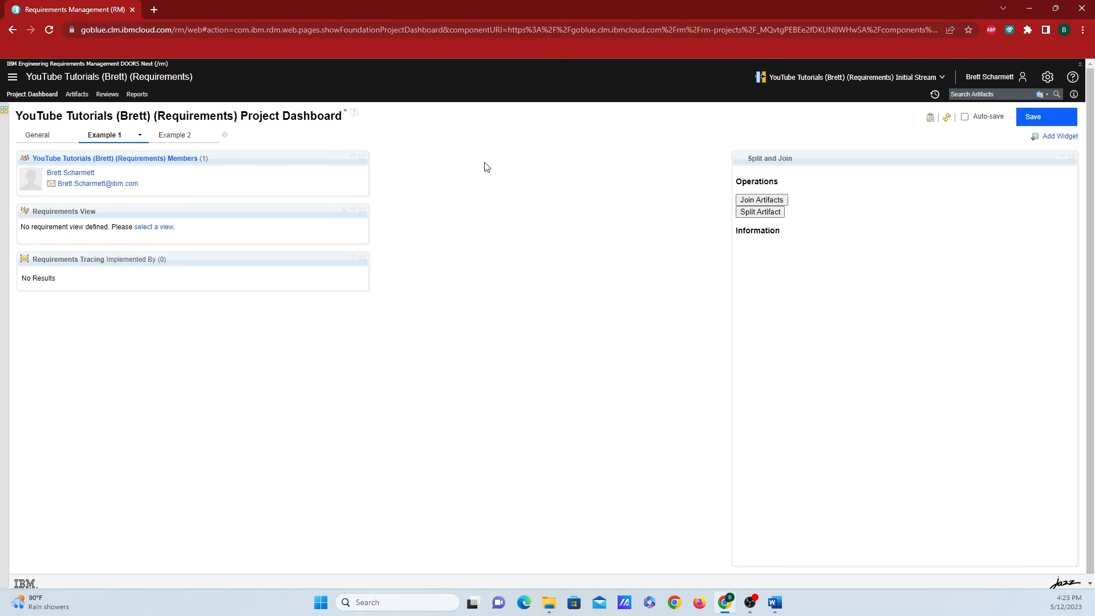
{"action": "left_click", "coordinate": [1048, 119]}
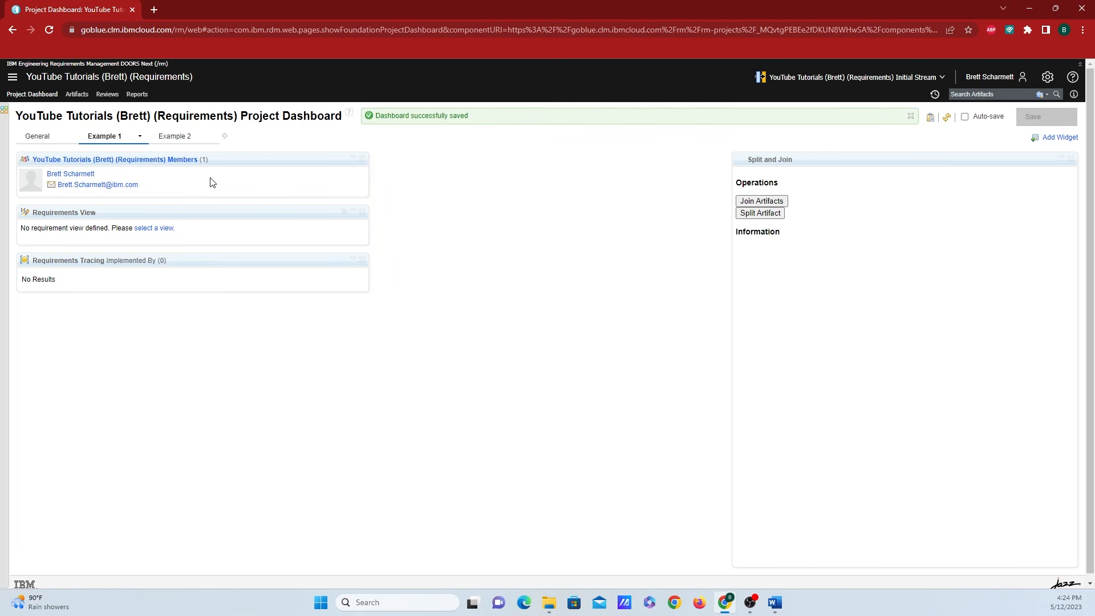
- View the Example 2 dashboard tab and return to the General tab
{"action": "left_click", "coordinate": [38, 136]}
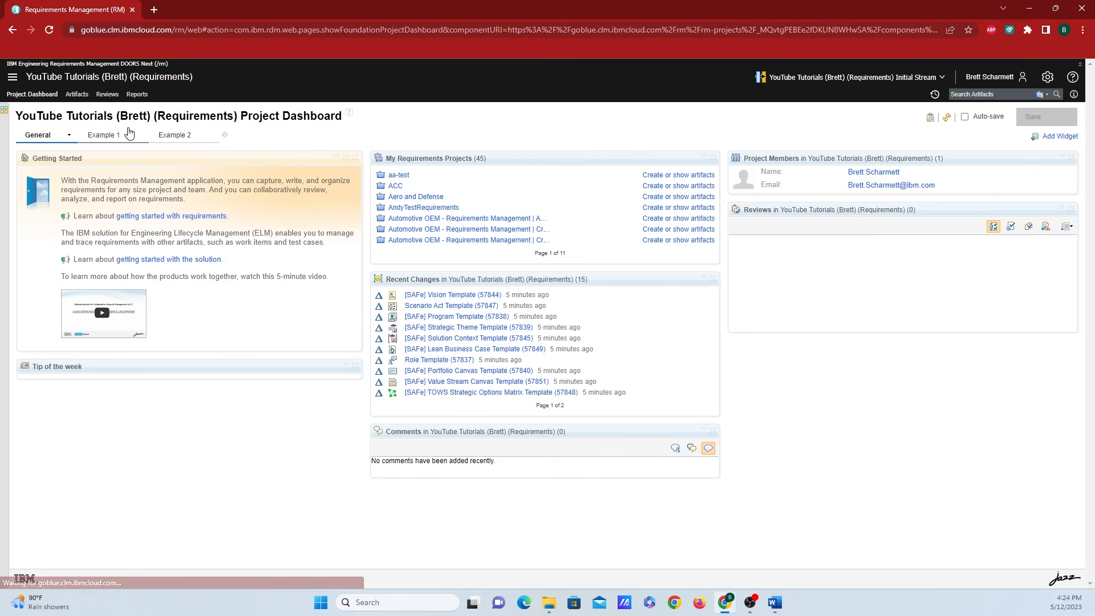
{"action": "left_click", "coordinate": [177, 135]}
{"action": "left_click", "coordinate": [38, 136]}
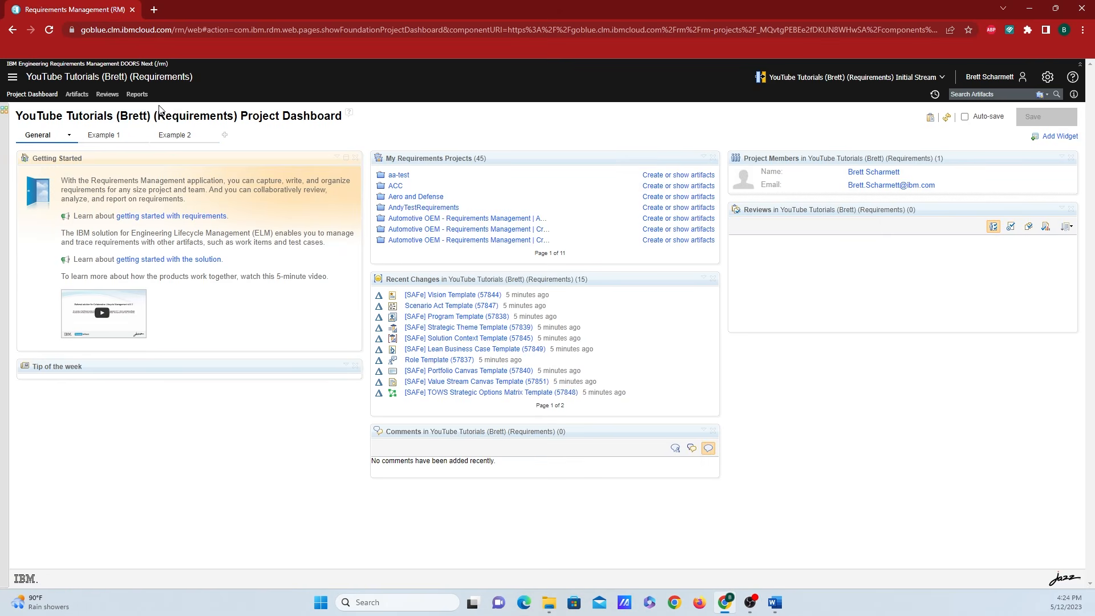
{"action": "left_click", "coordinate": [201, 117]}
- Open Manage Project Properties to view the project's artifact types
{"action": "left_click", "coordinate": [1041, 80]}
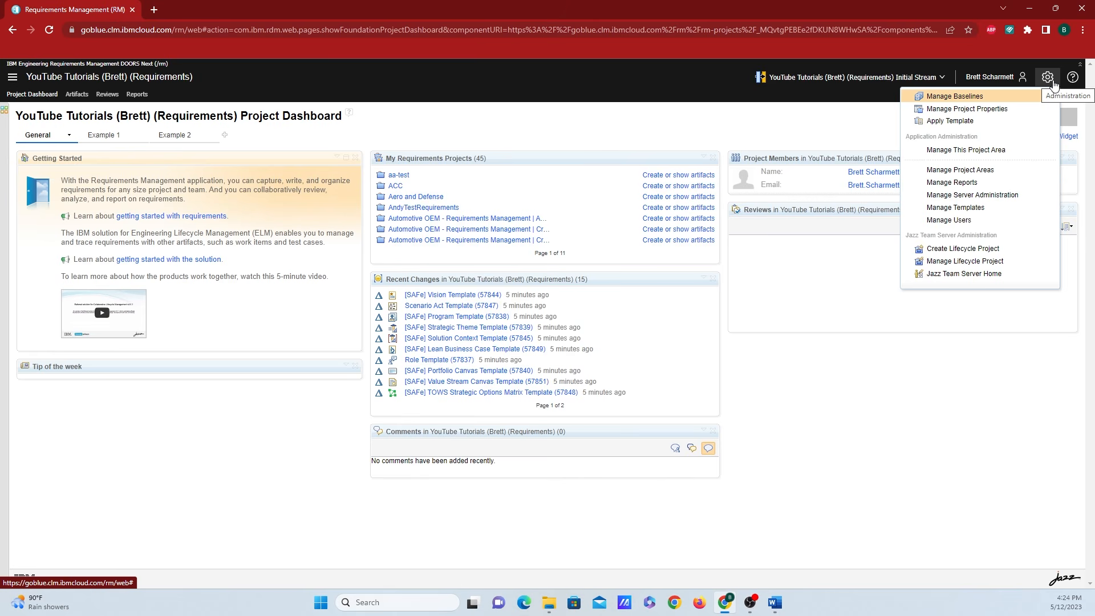
{"action": "left_click", "coordinate": [1014, 110]}
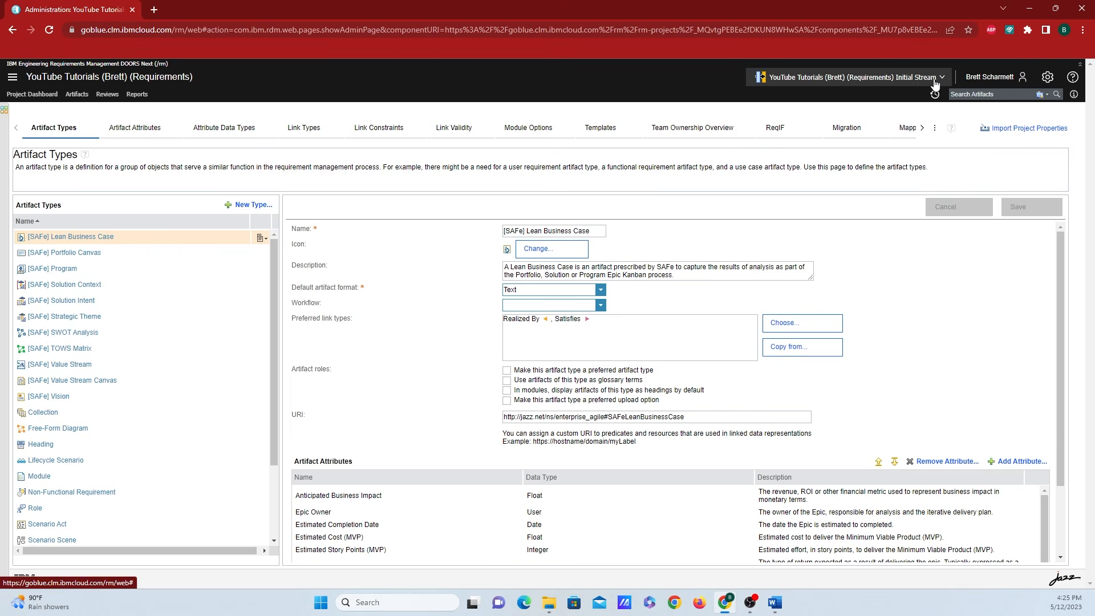
- Open the administration of this project area and examine its overview, including process sharing, members and administrators
{"action": "left_click", "coordinate": [1043, 80]}
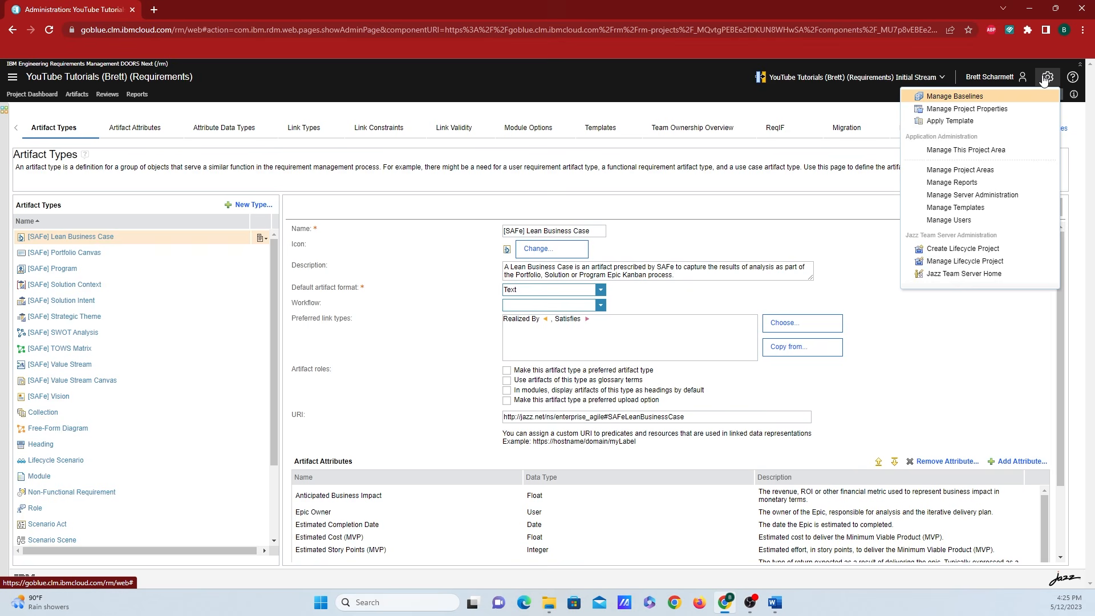
{"action": "left_click", "coordinate": [1020, 153]}
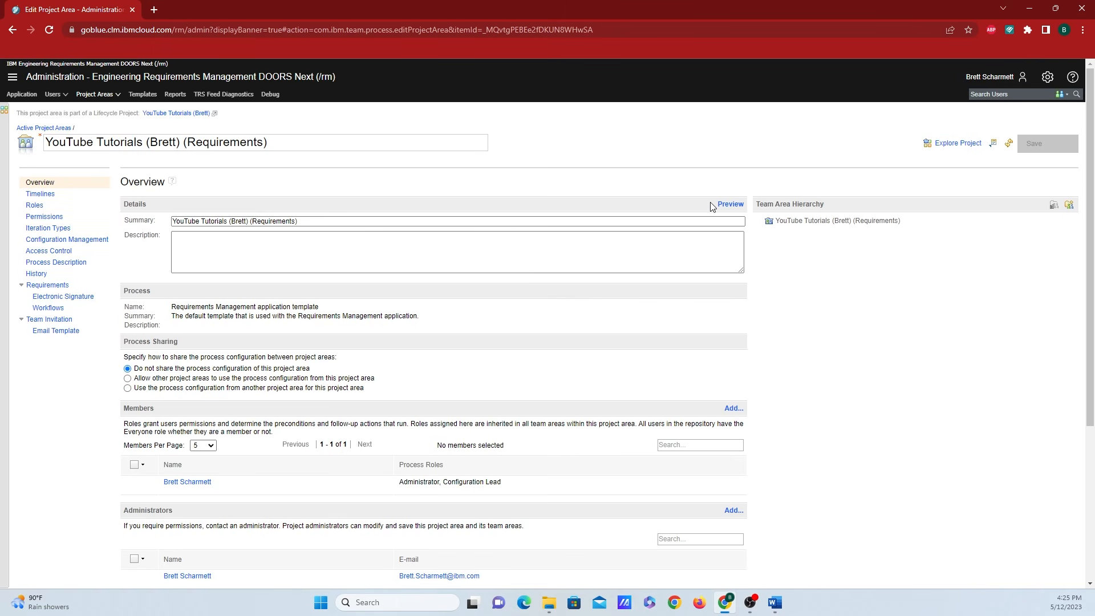
{"action": "scroll", "coordinate": [712, 208], "scroll_direction": "down", "scroll_amount": 1}
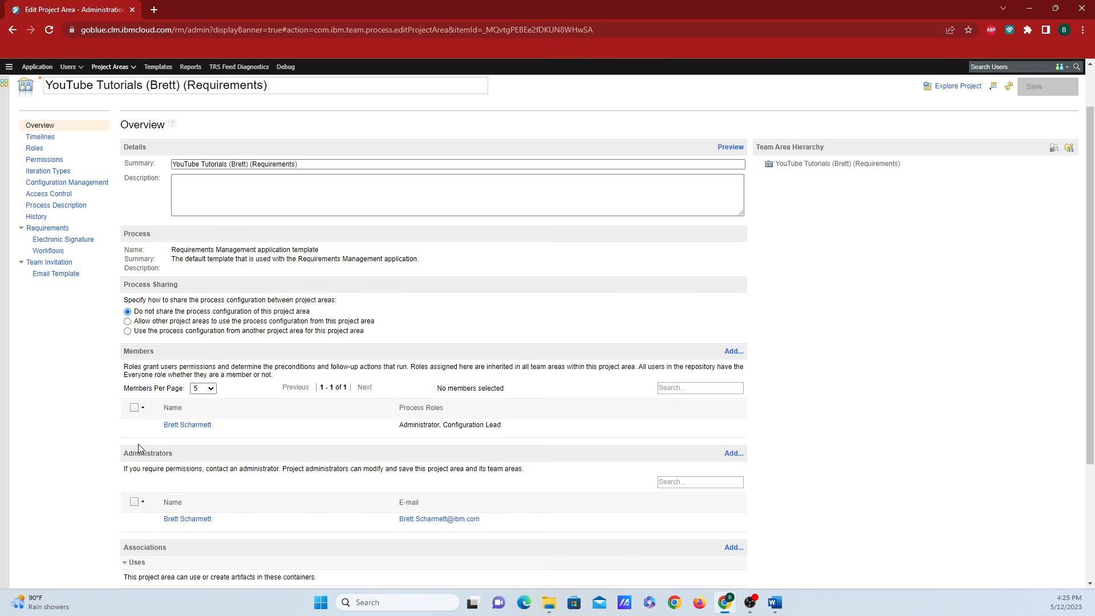
- Check the actions available for the project member in the Members section, such as editing process roles
{"action": "scroll", "coordinate": [141, 448], "scroll_direction": "down", "scroll_amount": 1}
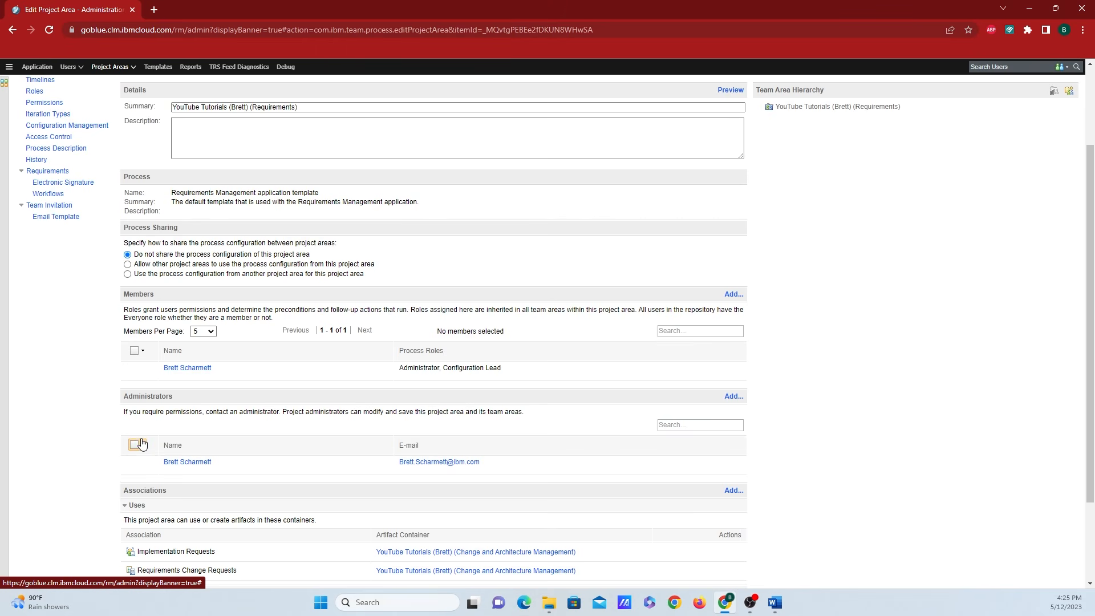
{"action": "mouse_move", "coordinate": [156, 375]}
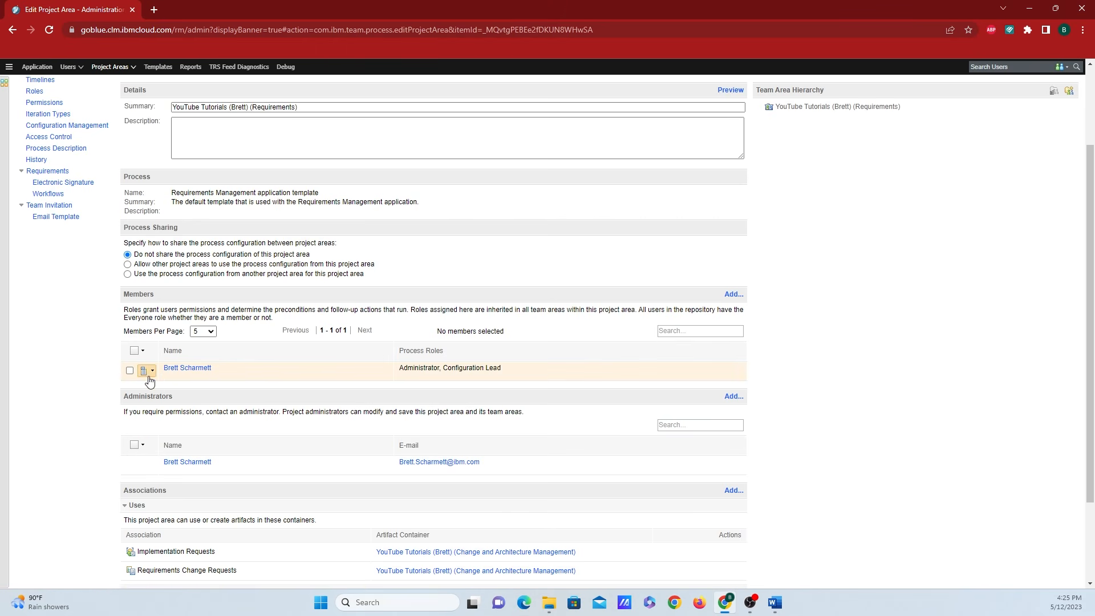
{"action": "left_click", "coordinate": [150, 375]}
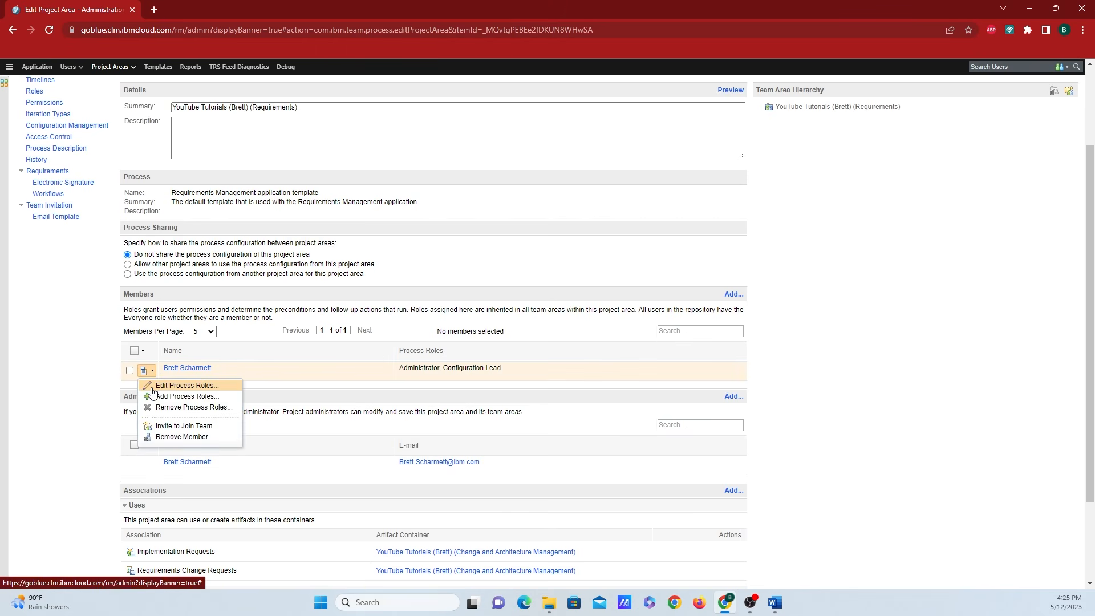
{"action": "left_click", "coordinate": [898, 416]}
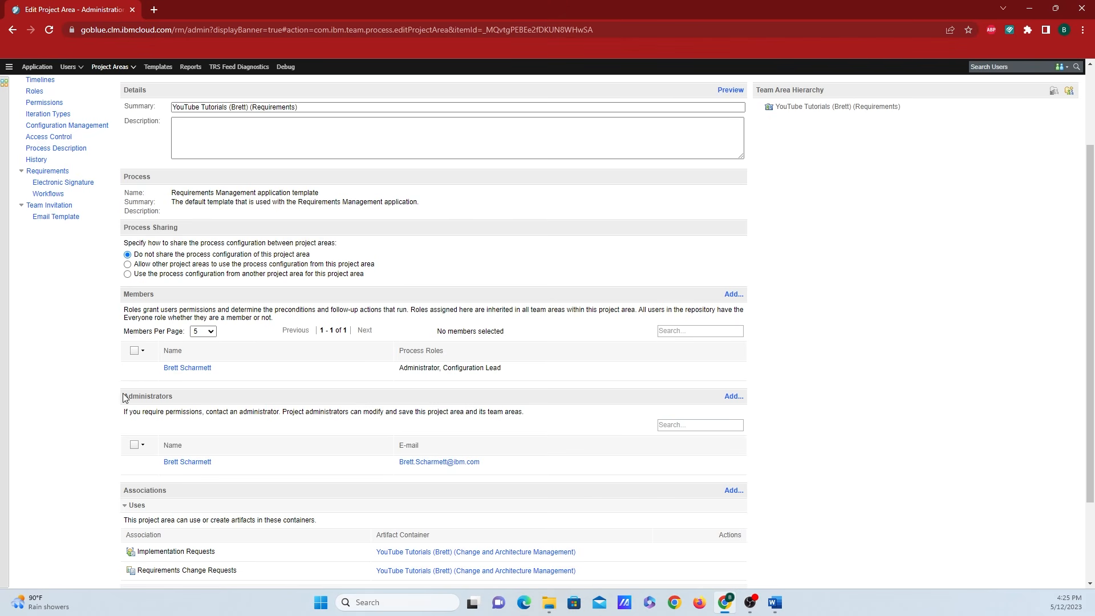
- Examine the project area's Associations, both Uses and Provides, and return to the start of the overview
{"action": "scroll", "coordinate": [127, 388], "scroll_direction": "down", "scroll_amount": 1}
{"action": "scroll", "coordinate": [360, 440], "scroll_direction": "down", "scroll_amount": 1}
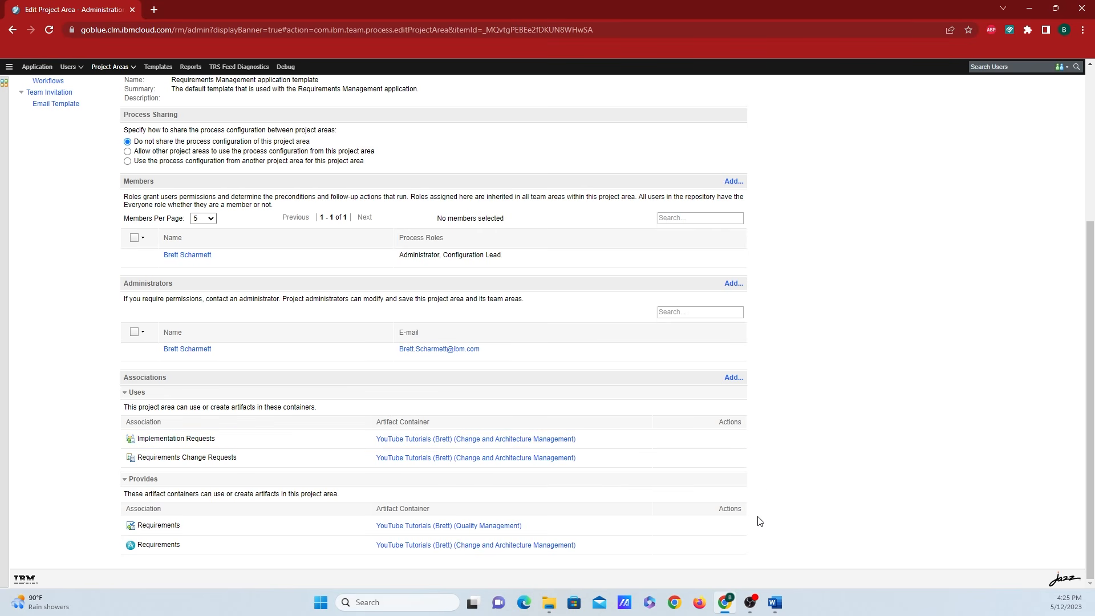
{"action": "scroll", "coordinate": [385, 324], "scroll_direction": "up", "scroll_amount": 3}
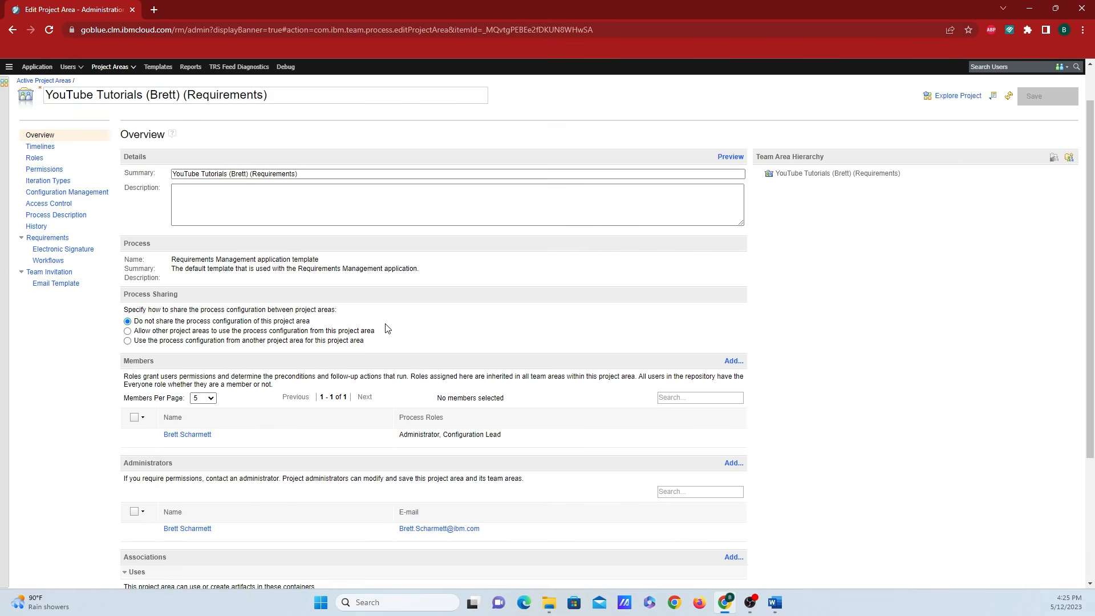
{"action": "scroll", "coordinate": [385, 329], "scroll_direction": "up", "scroll_amount": 1}
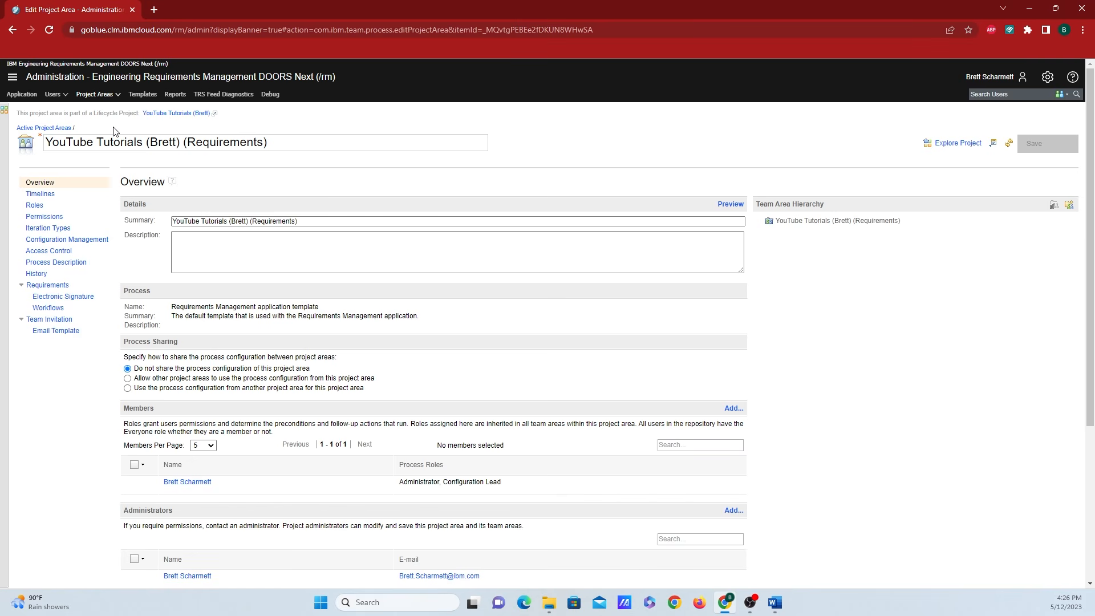
- Open the home menu and collapse its expanded sections from Engineering Requirements Management DOORS Next through Administration, leaving Personal Dashboards expanded
{"action": "left_click", "coordinate": [12, 78]}
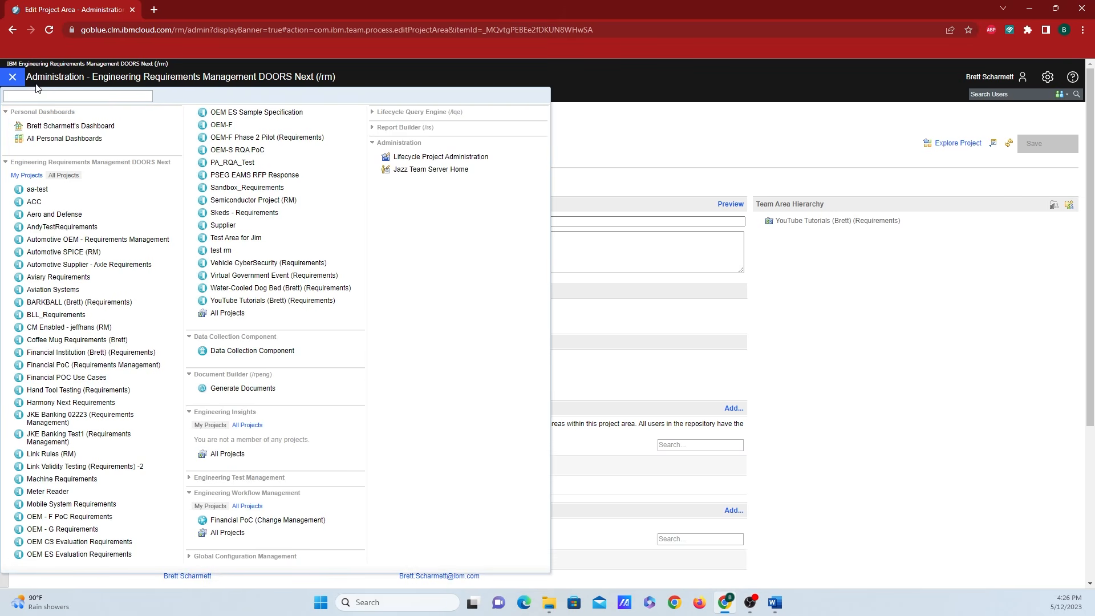
{"action": "left_click", "coordinate": [26, 163]}
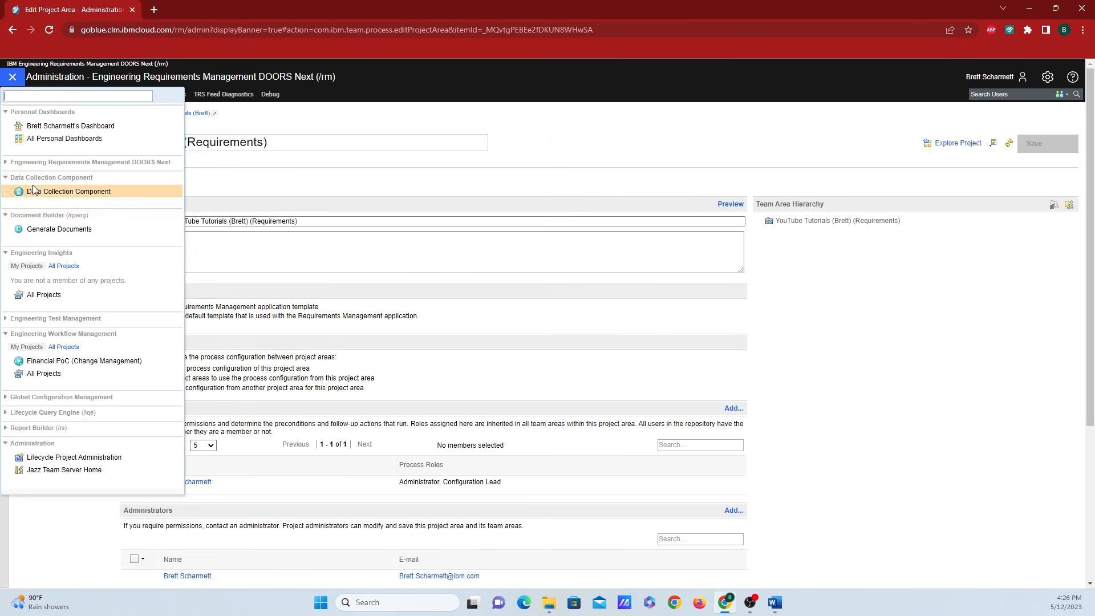
{"action": "left_click", "coordinate": [45, 215]}
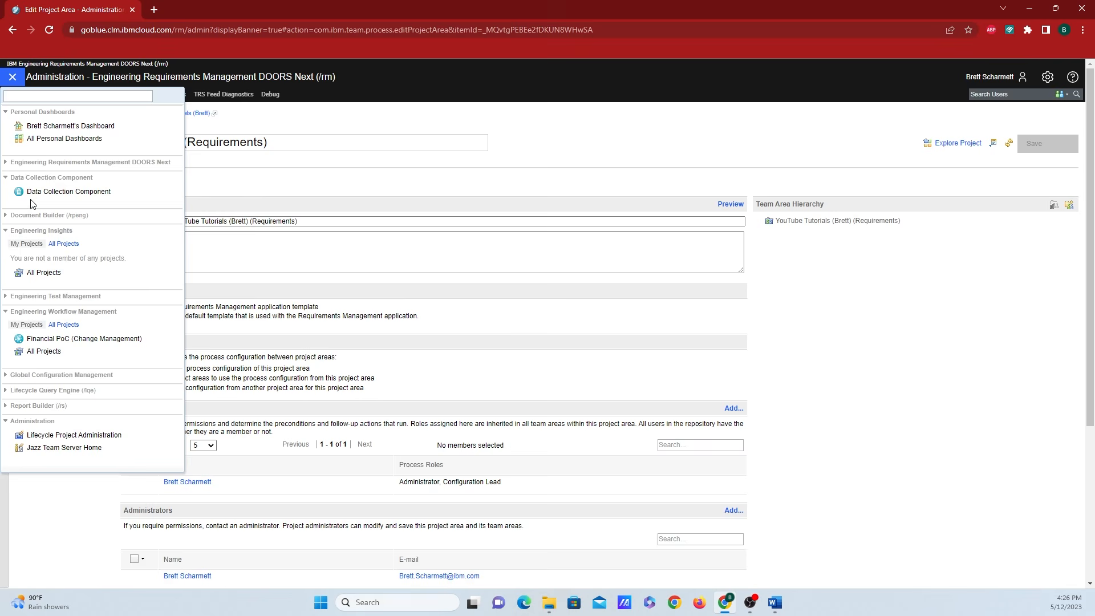
{"action": "left_click", "coordinate": [35, 177]}
{"action": "left_click", "coordinate": [51, 209]}
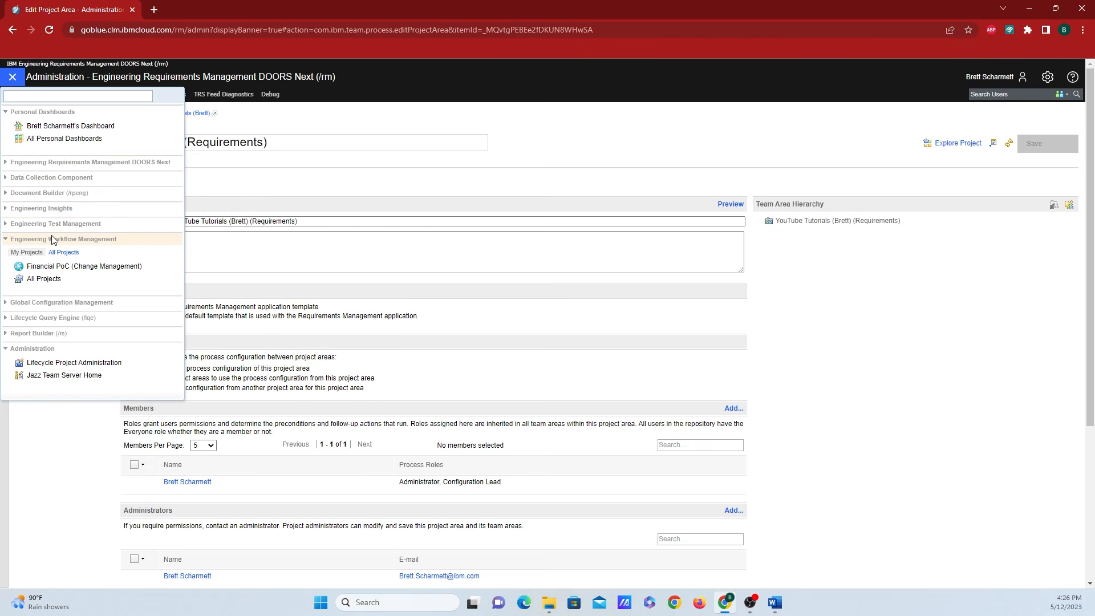
{"action": "left_click", "coordinate": [54, 239]}
{"action": "left_click", "coordinate": [14, 300]}
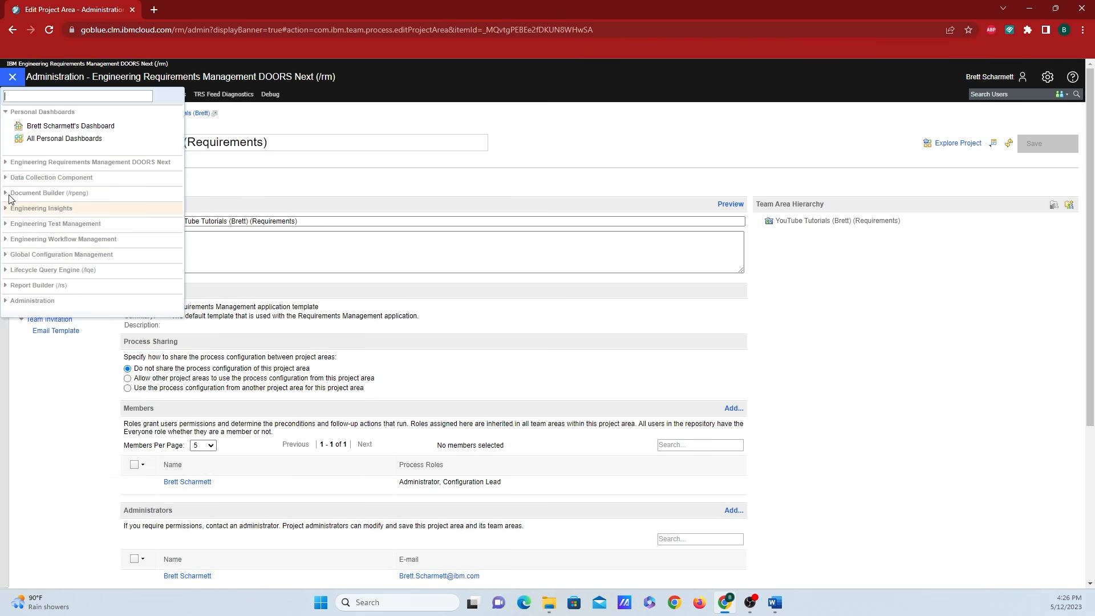
- Expand the Engineering Requirements Management DOORS Next projects and open the YouTube Tutorials requirements project
{"action": "left_click", "coordinate": [87, 163]}
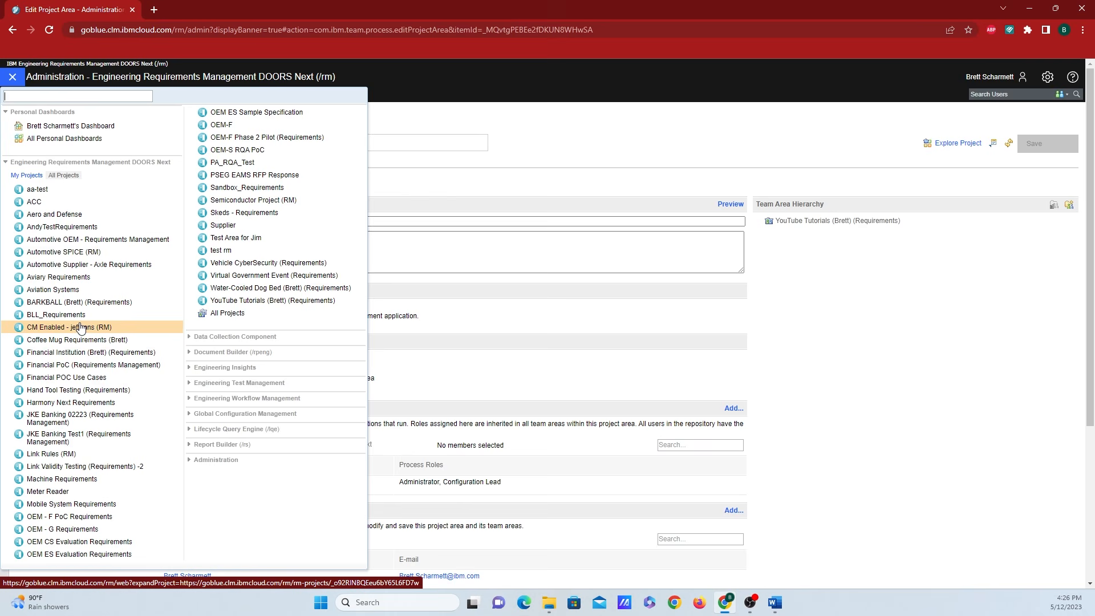
{"action": "left_click", "coordinate": [257, 300]}
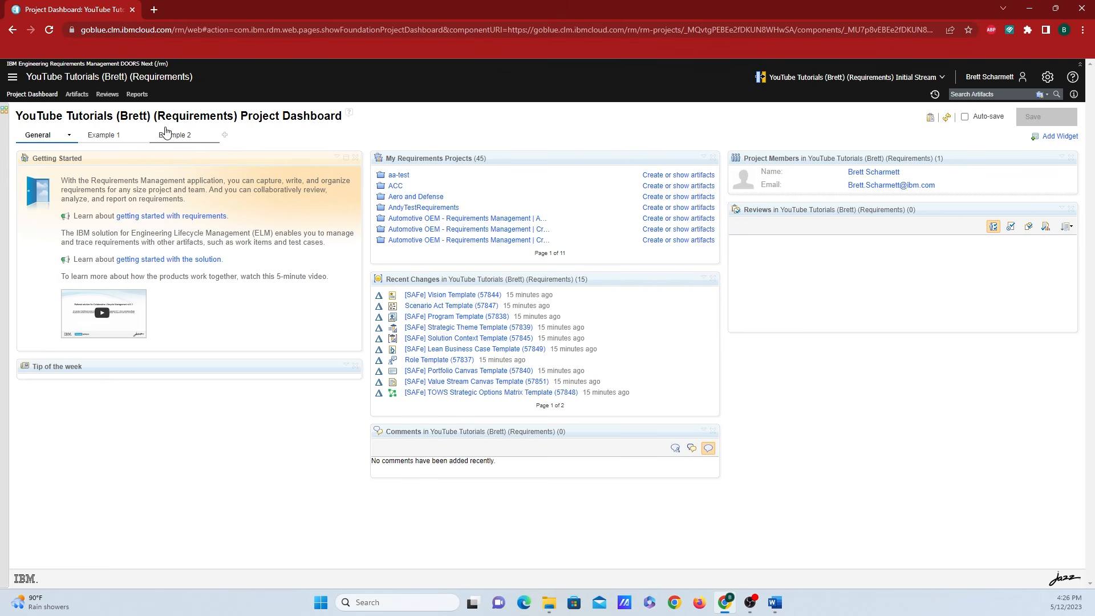
- Open the project's Artifacts page and view the artifact types and import options offered for creation
{"action": "left_click", "coordinate": [83, 99]}
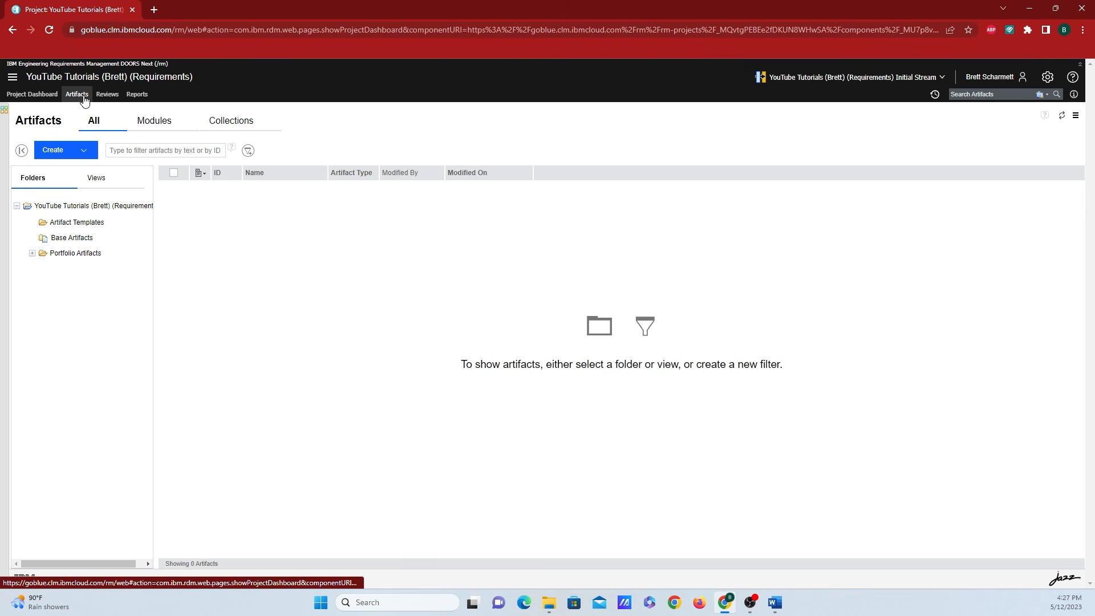
{"action": "left_click", "coordinate": [85, 151]}
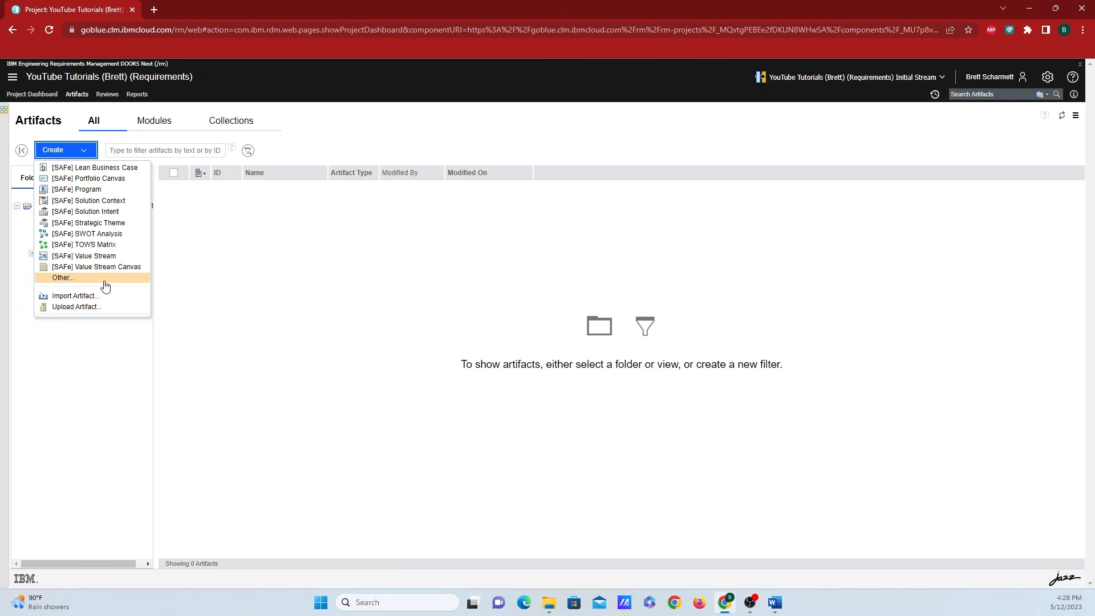
{"action": "left_click", "coordinate": [104, 325]}
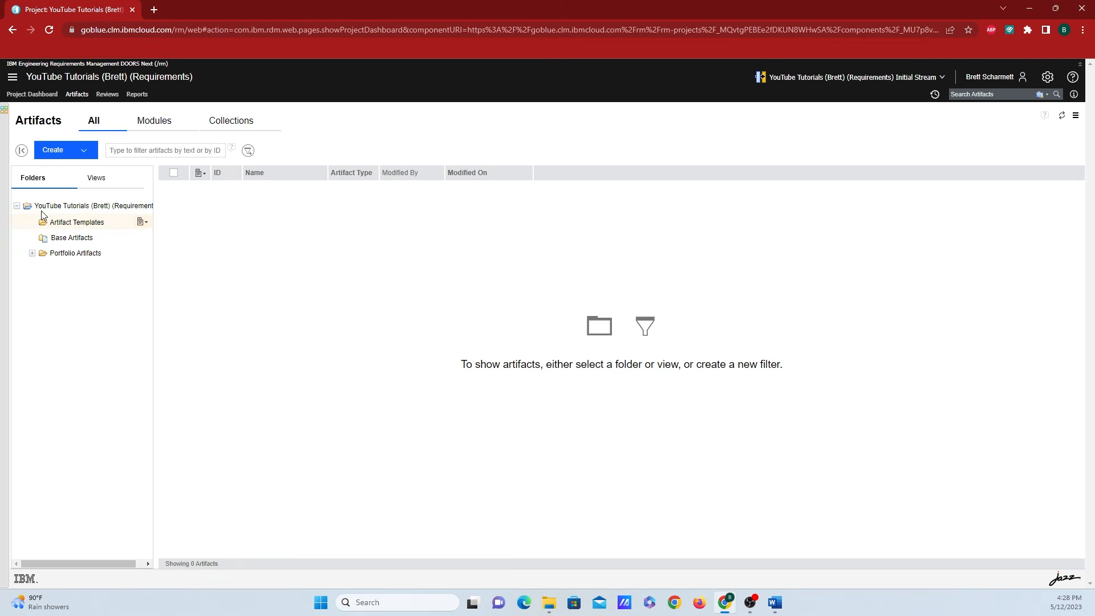
- Browse the Artifact Templates folder and the Large Solutions, Lean Business Cases and Strategic Themes subfolders of Portfolio Artifacts
{"action": "left_click", "coordinate": [75, 224]}
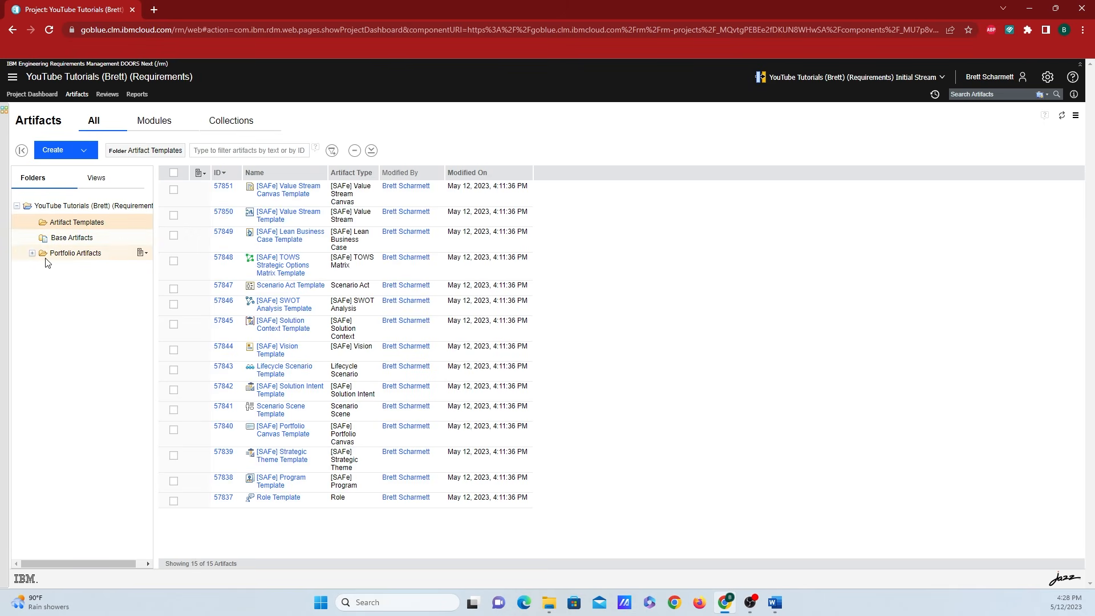
{"action": "left_click", "coordinate": [31, 253]}
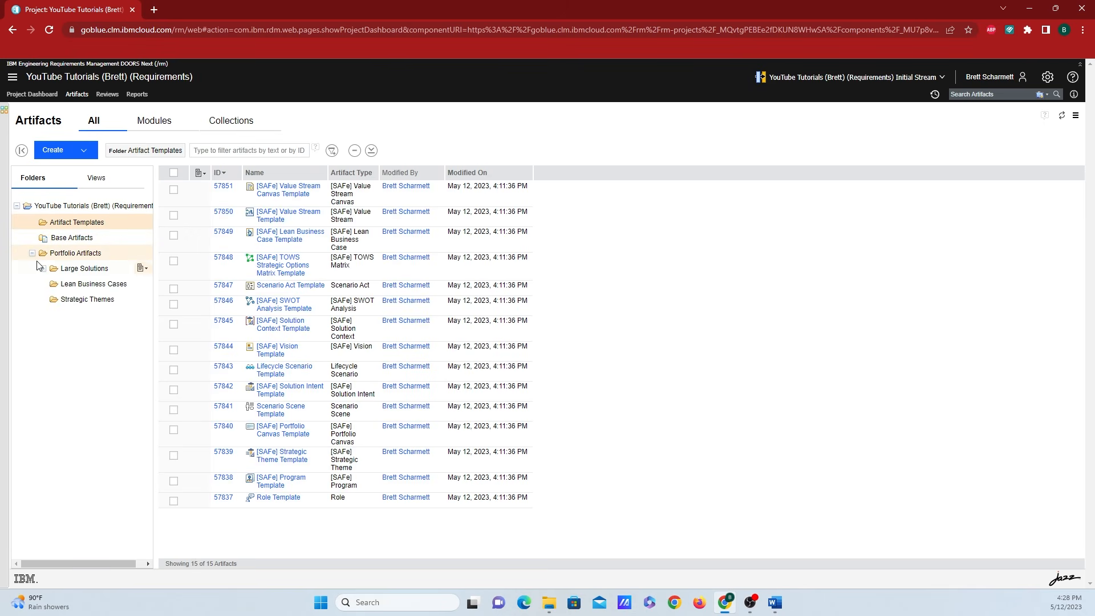
{"action": "left_click", "coordinate": [79, 270]}
{"action": "left_click", "coordinate": [82, 285]}
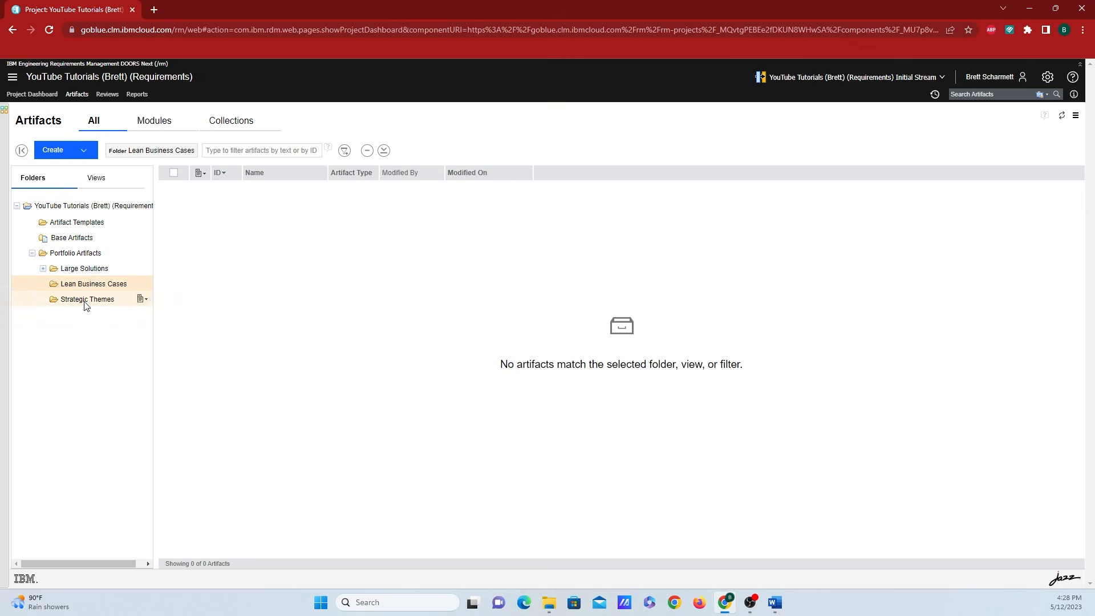
{"action": "left_click", "coordinate": [85, 302]}
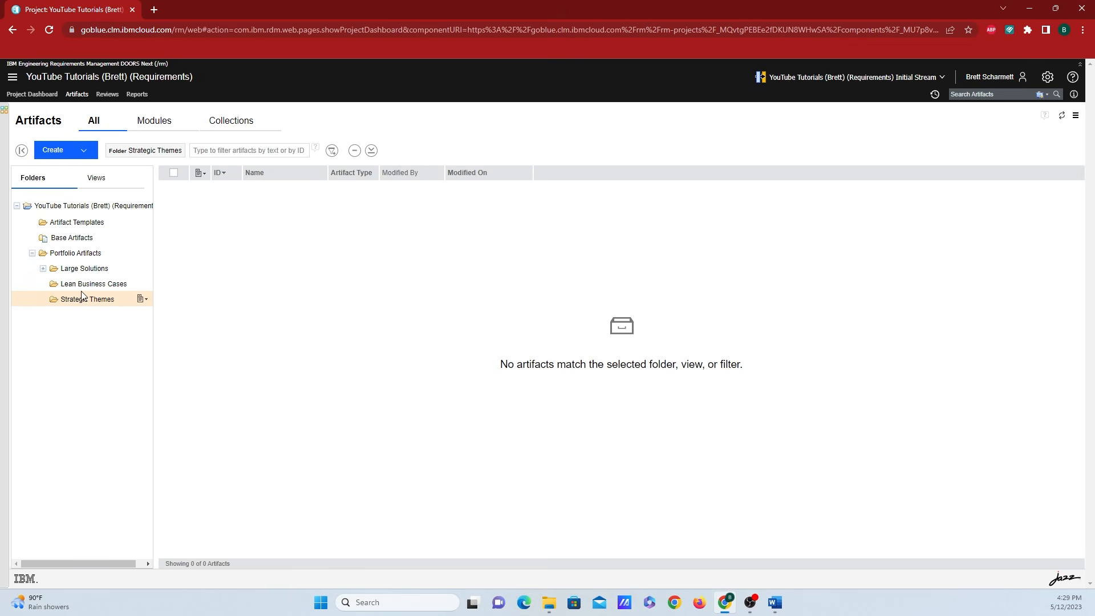
{"action": "left_click", "coordinate": [30, 253]}
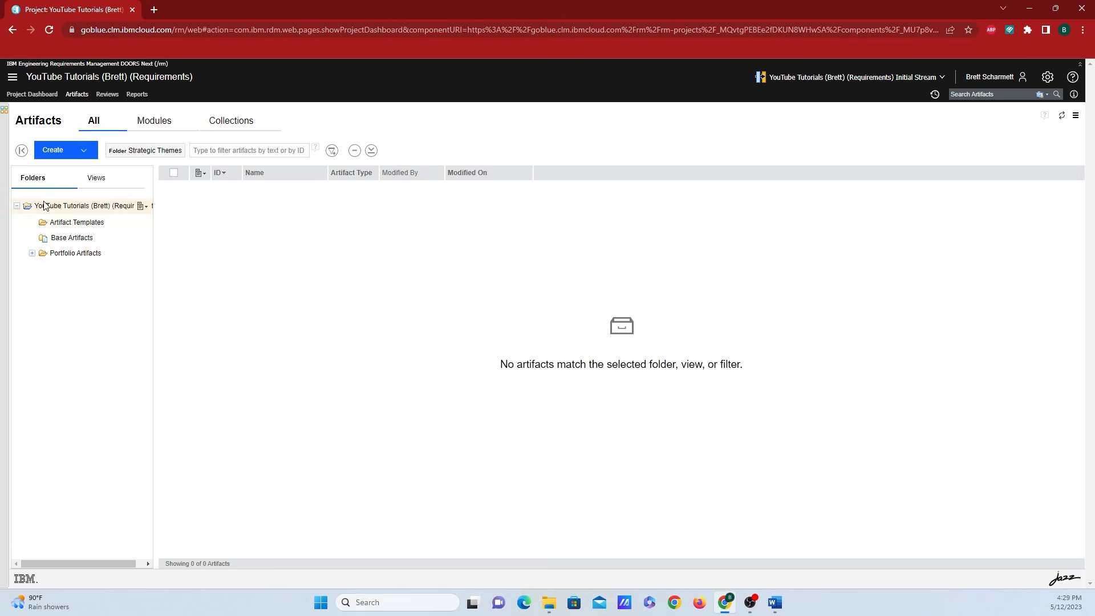
- Create a folder named Example directly under the project's root folder
{"action": "left_click", "coordinate": [81, 206]}
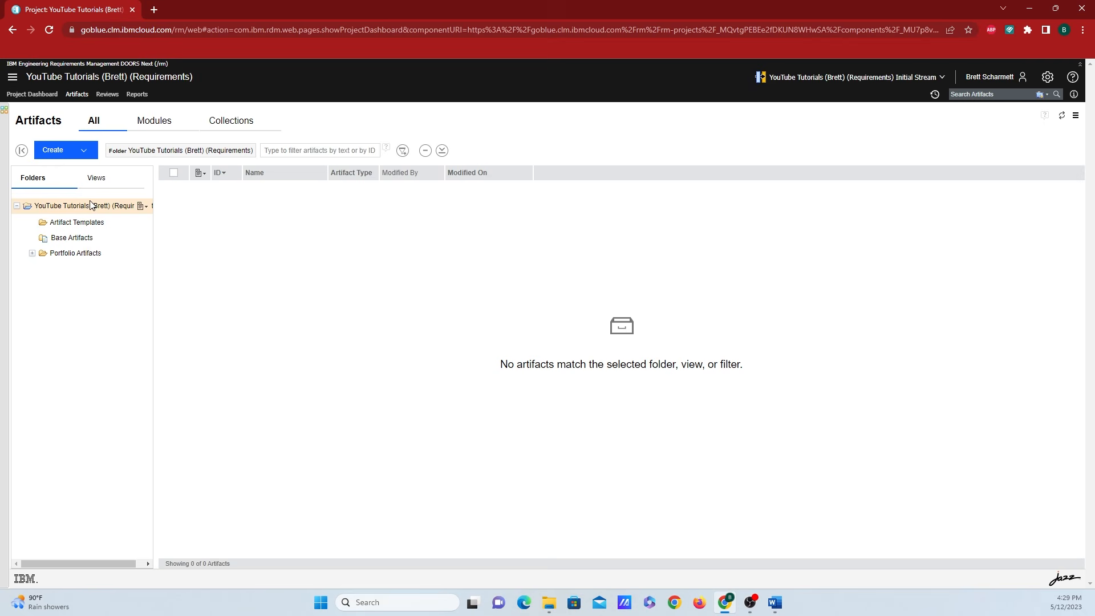
{"action": "left_click", "coordinate": [147, 207]}
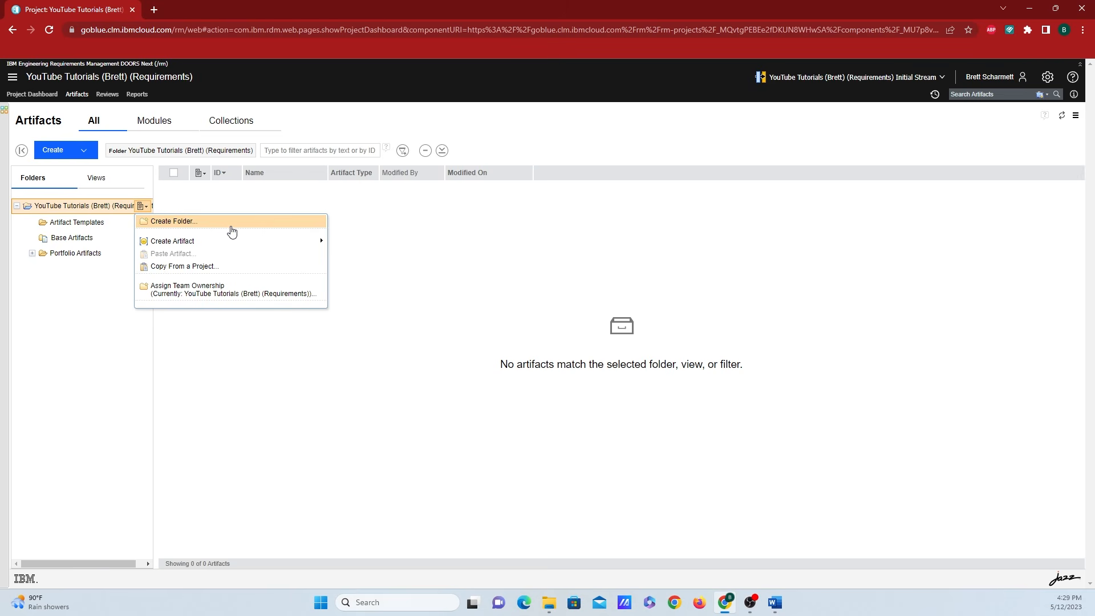
{"action": "mouse_move", "coordinate": [235, 241]}
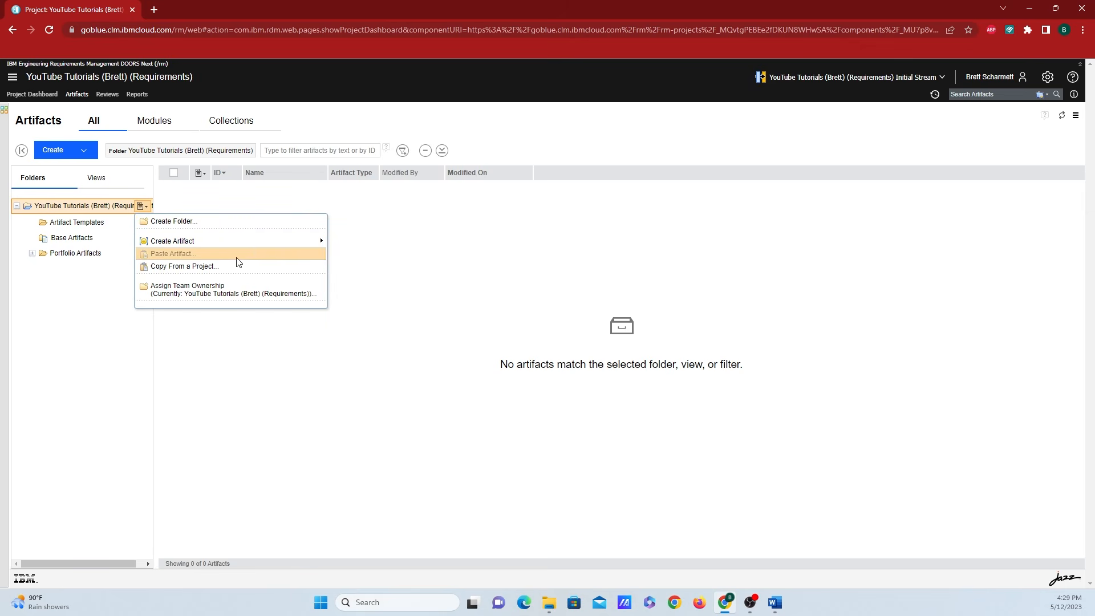
{"action": "left_click", "coordinate": [212, 222]}
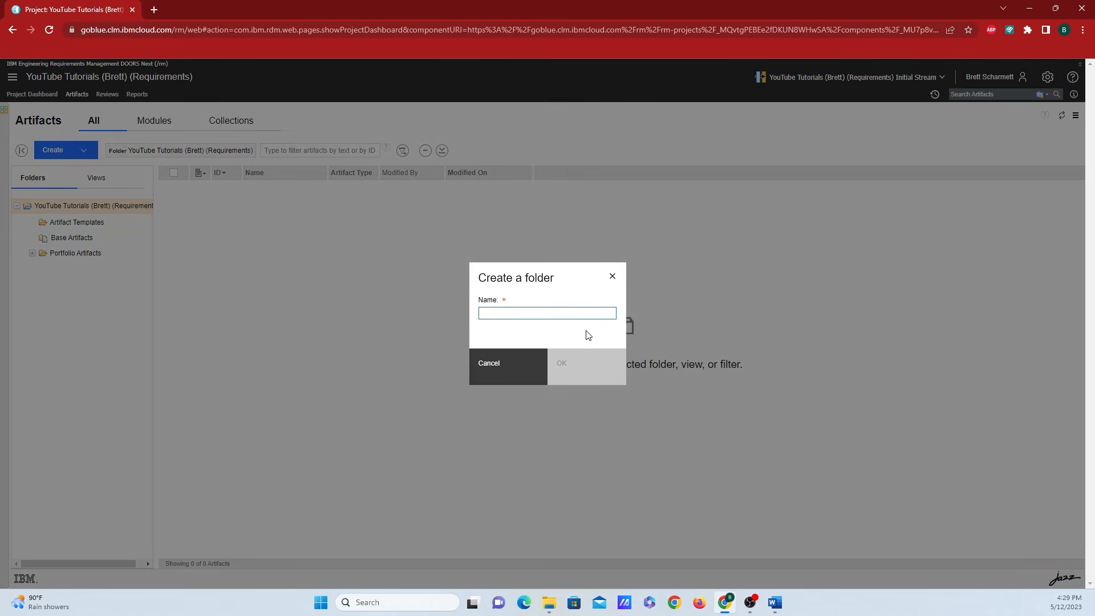
{"action": "type", "text": "Example"}
{"action": "key", "text": "Return"}
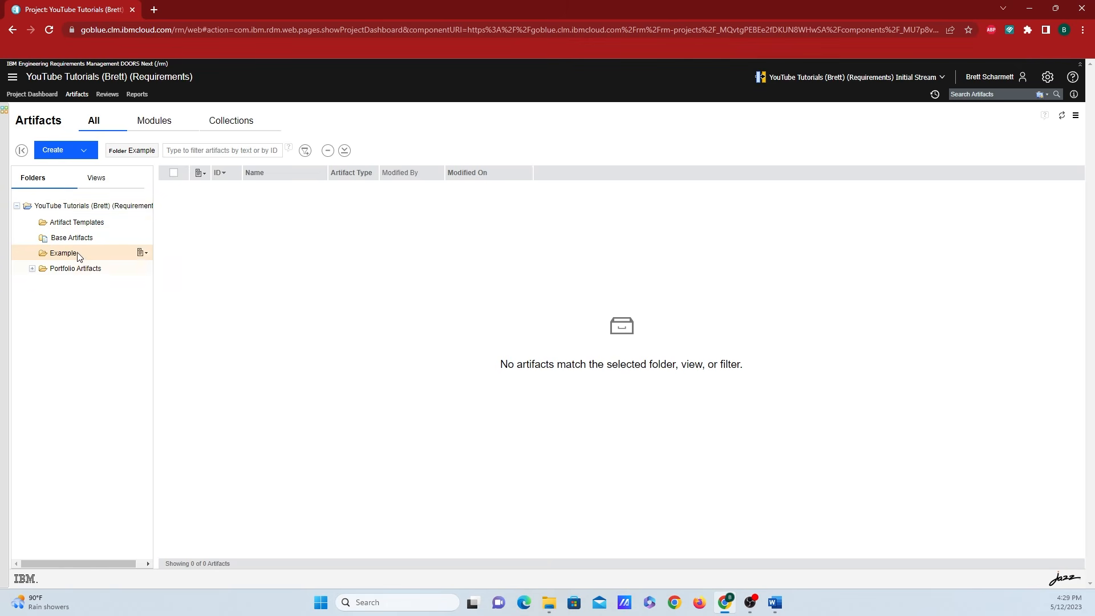
- Create a subfolder named Example 2 inside the Portfolio Artifacts folder
{"action": "left_click", "coordinate": [80, 272]}
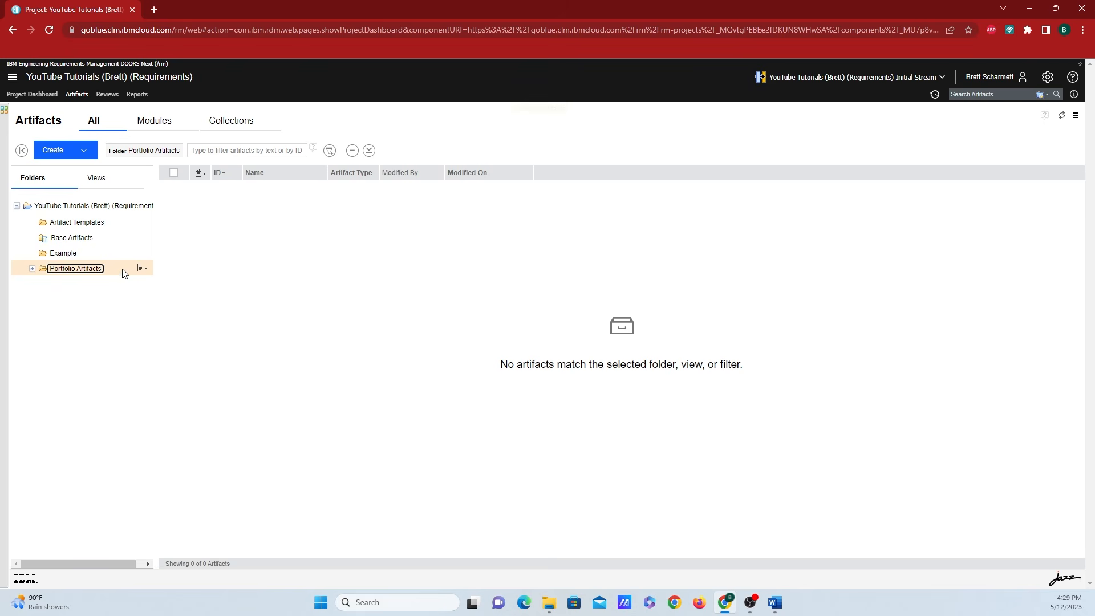
{"action": "left_click", "coordinate": [142, 268]}
{"action": "left_click", "coordinate": [158, 282]}
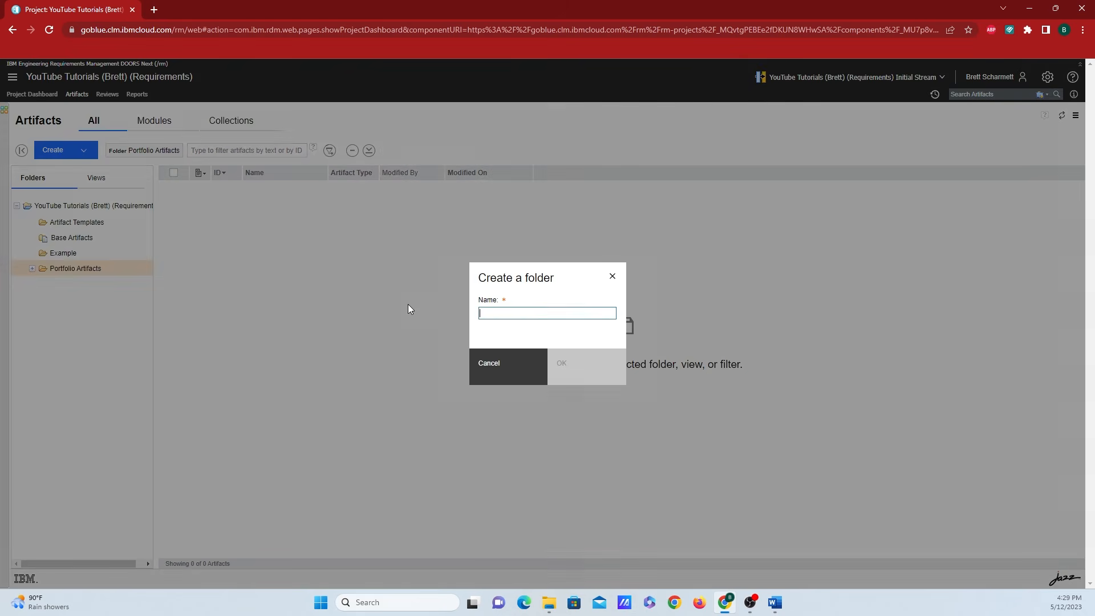
{"action": "type", "text": "Example 2"}
{"action": "key", "text": "Return"}
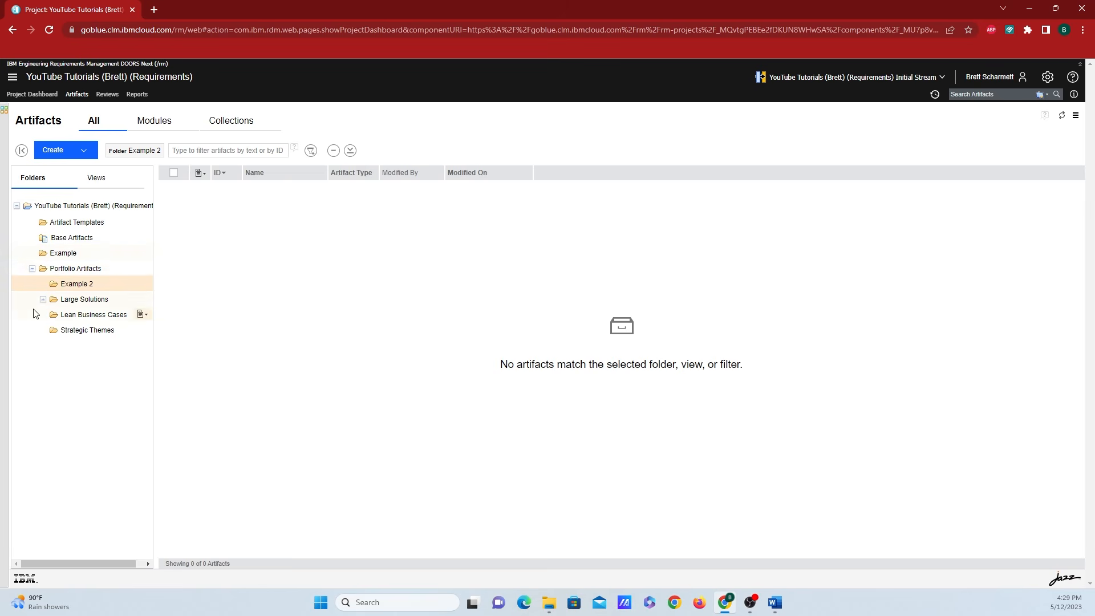
- Move the Example 2 folder out of Portfolio Artifacts to the project's root level
{"action": "left_click", "coordinate": [32, 270]}
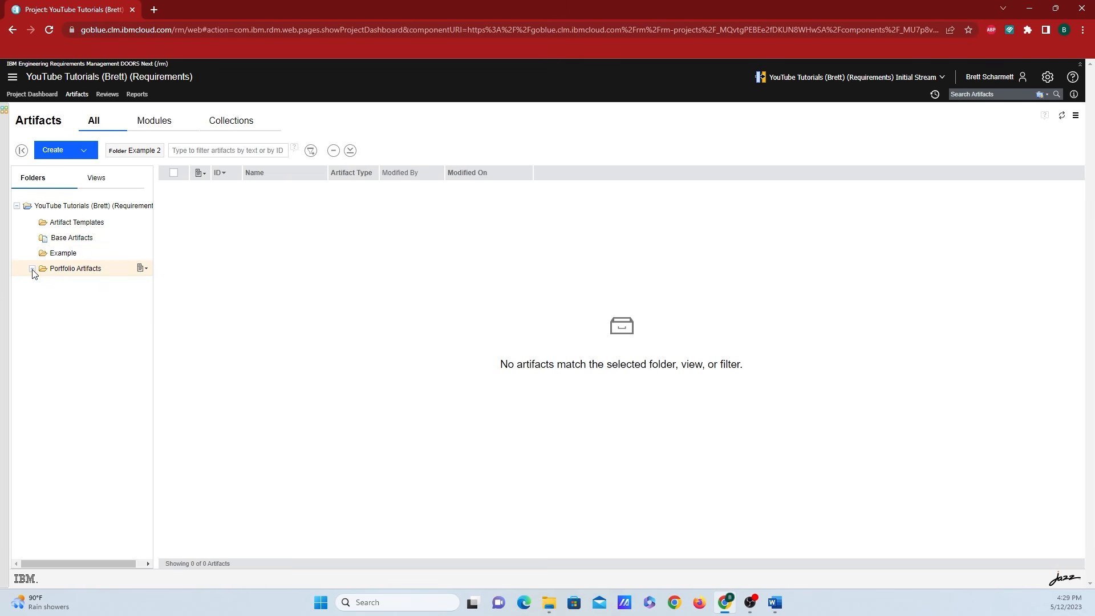
{"action": "left_click", "coordinate": [32, 269]}
{"action": "left_click", "coordinate": [32, 269]}
{"action": "left_click", "coordinate": [32, 269]}
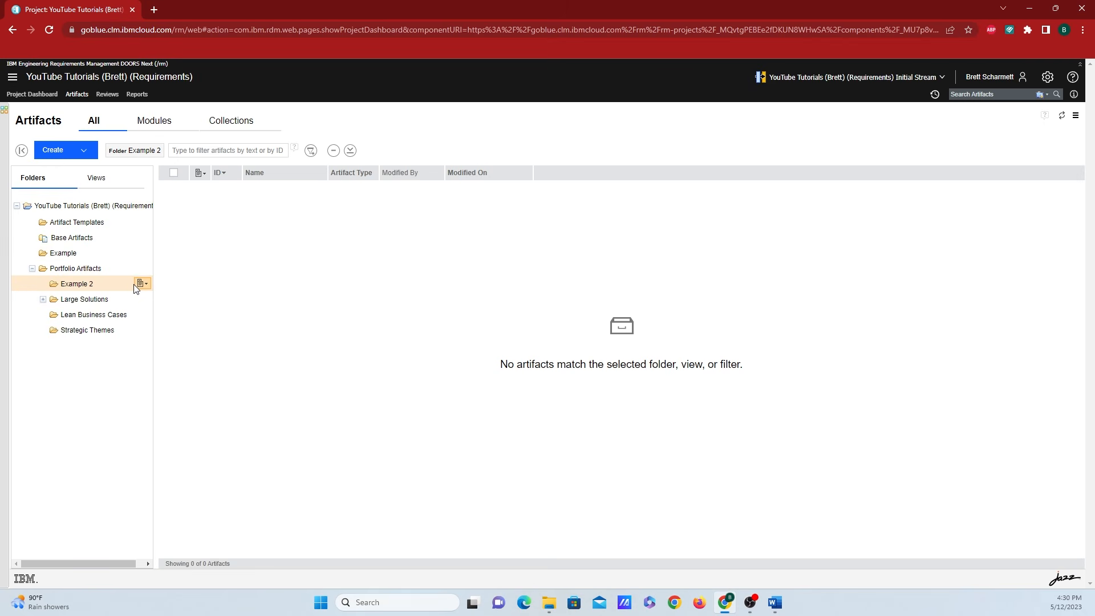
{"action": "left_click_drag", "start_coordinate": [97, 288], "coordinate": [89, 257]}
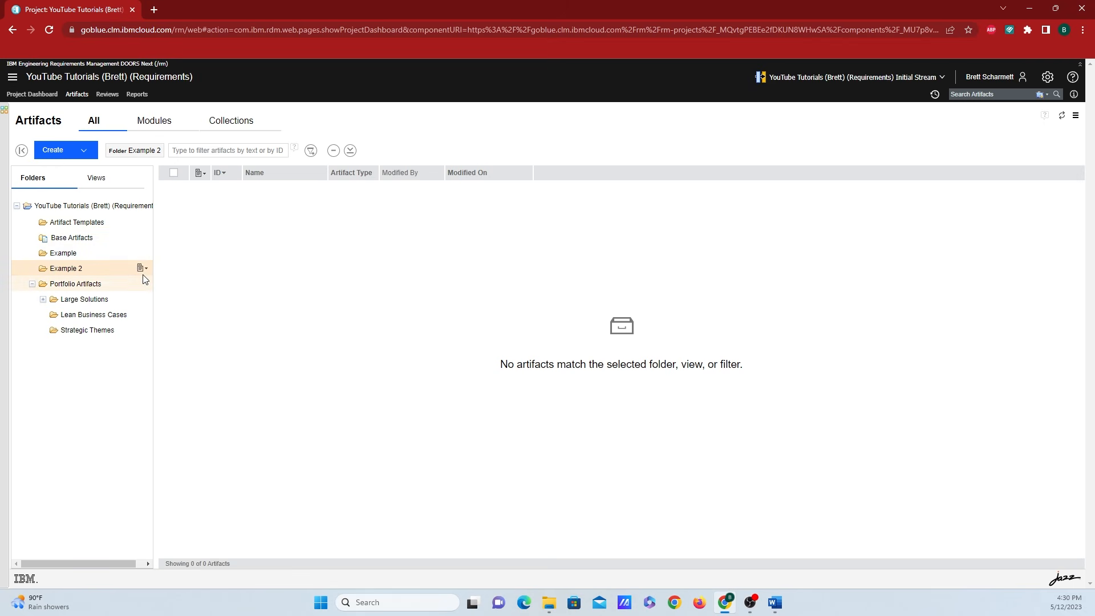
{"action": "left_click", "coordinate": [141, 269]}
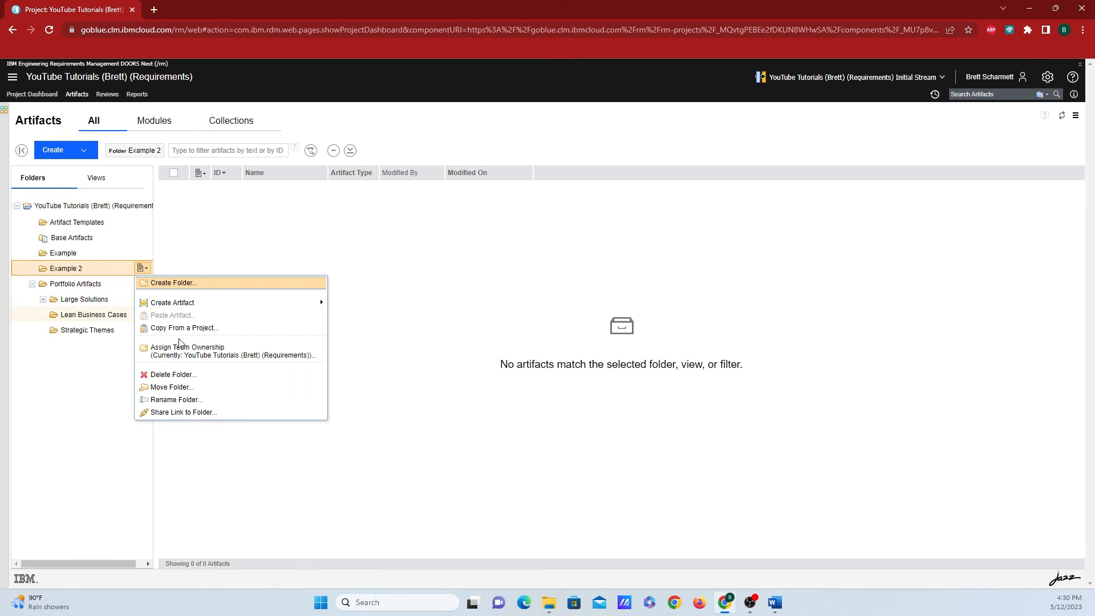
{"action": "left_click", "coordinate": [171, 387]}
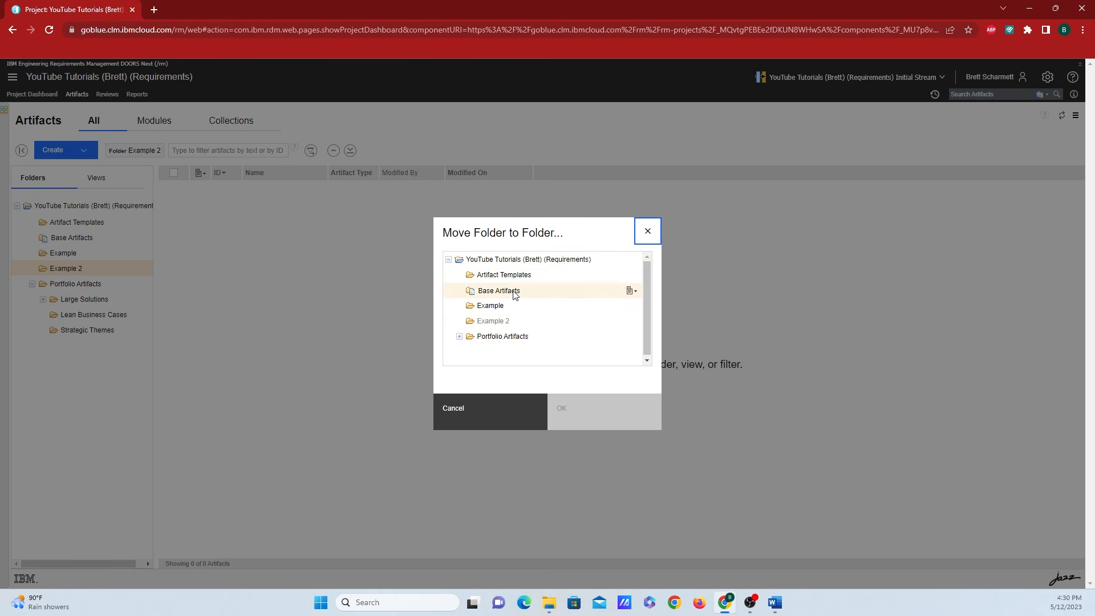
{"action": "left_click", "coordinate": [536, 280]}
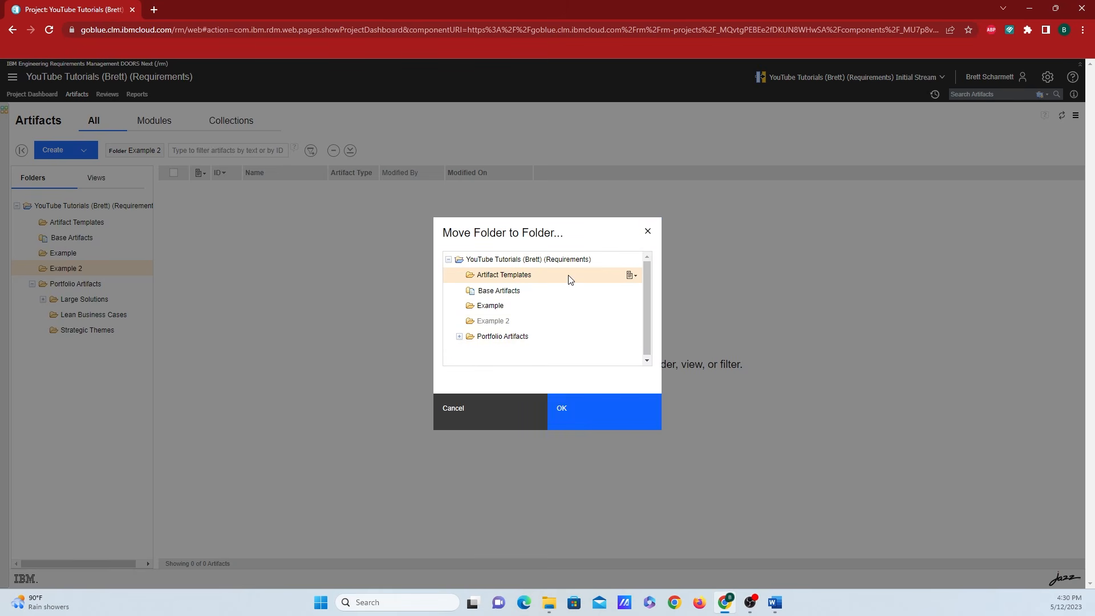
{"action": "left_click", "coordinate": [631, 275]}
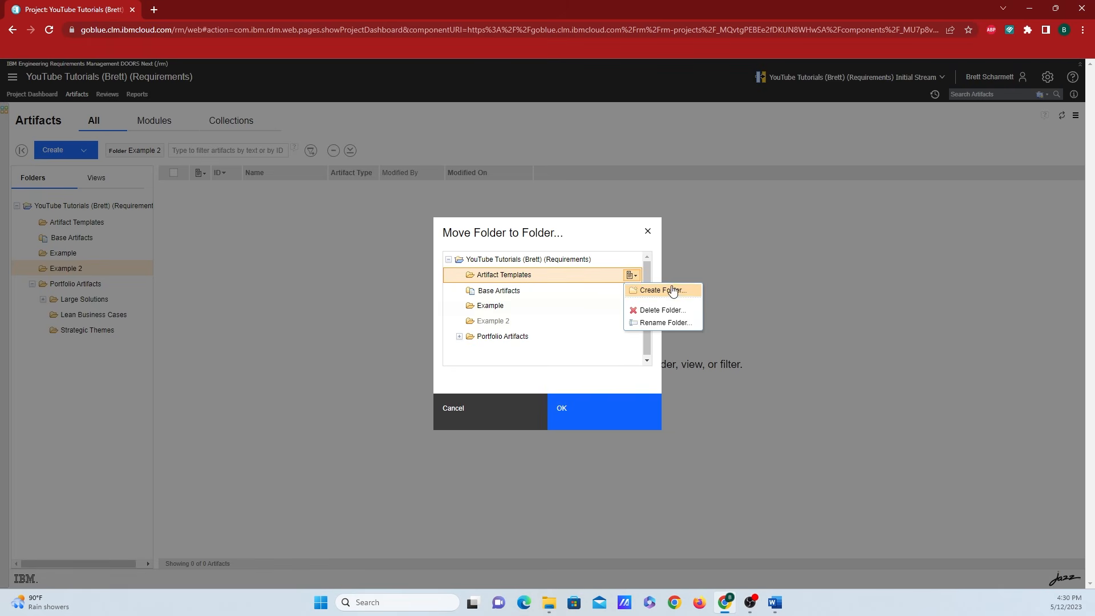
{"action": "left_click", "coordinate": [508, 411]}
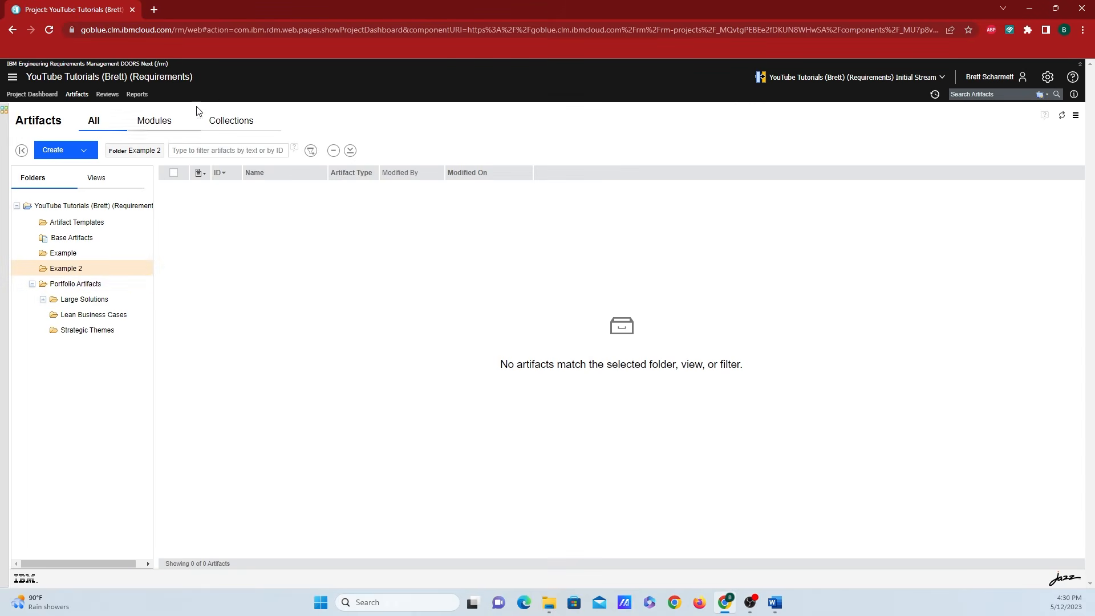
- Start a new System Requirement artifact from the Example folder with the initial content "Example of system requirement"
{"action": "left_click", "coordinate": [87, 254]}
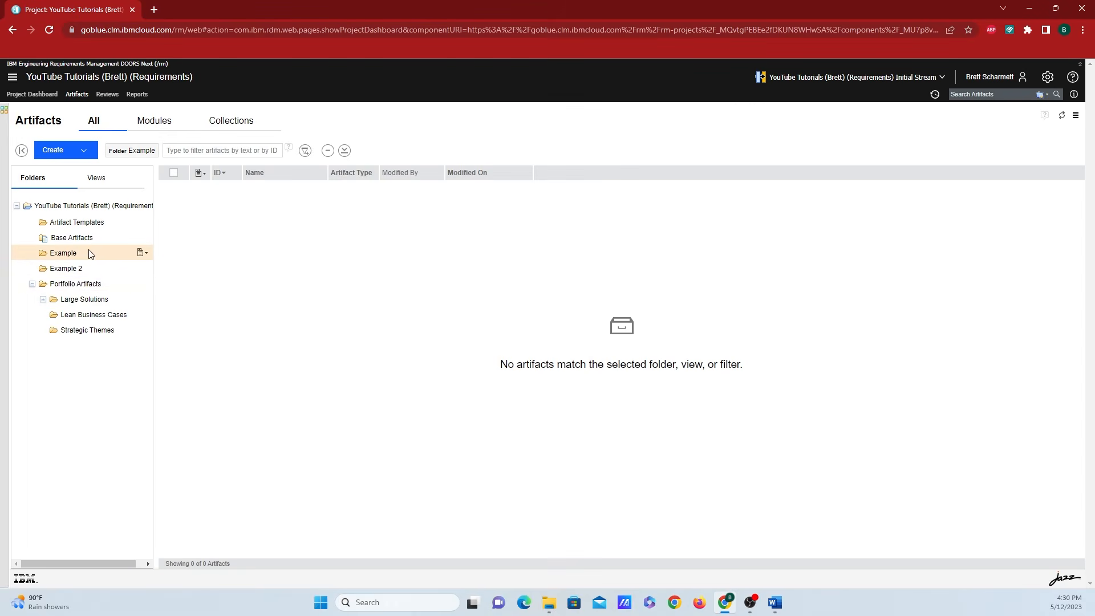
{"action": "left_click", "coordinate": [74, 152]}
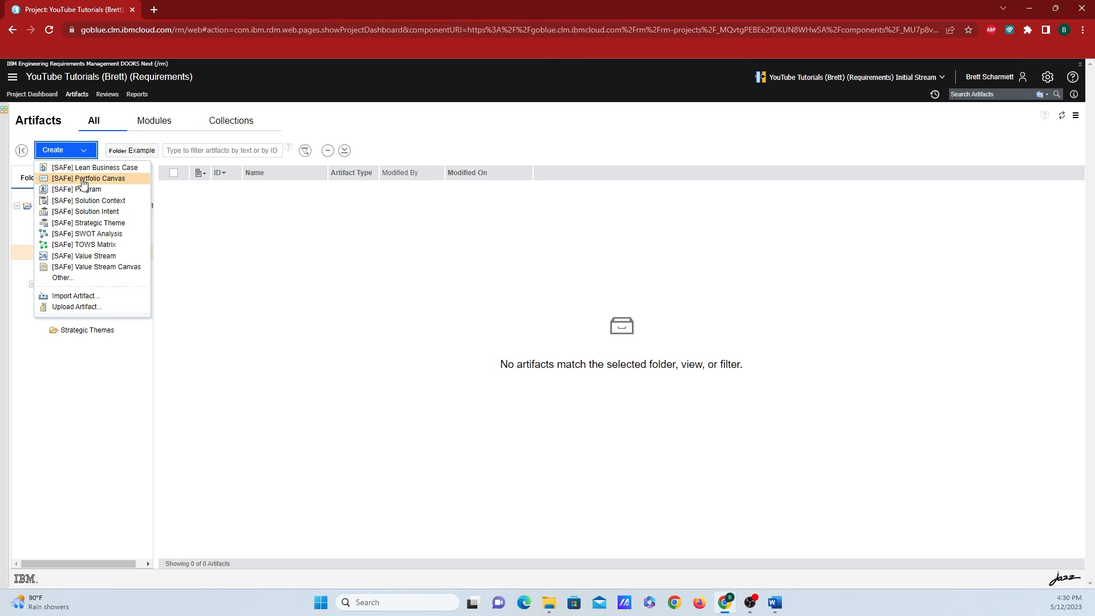
{"action": "left_click", "coordinate": [77, 279]}
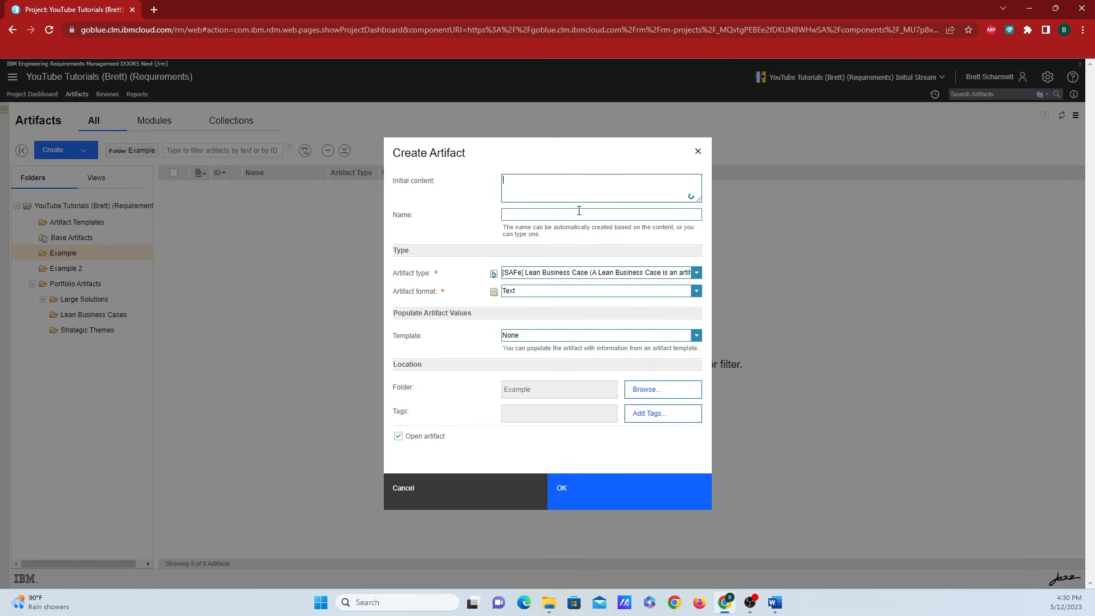
{"action": "left_click", "coordinate": [697, 274]}
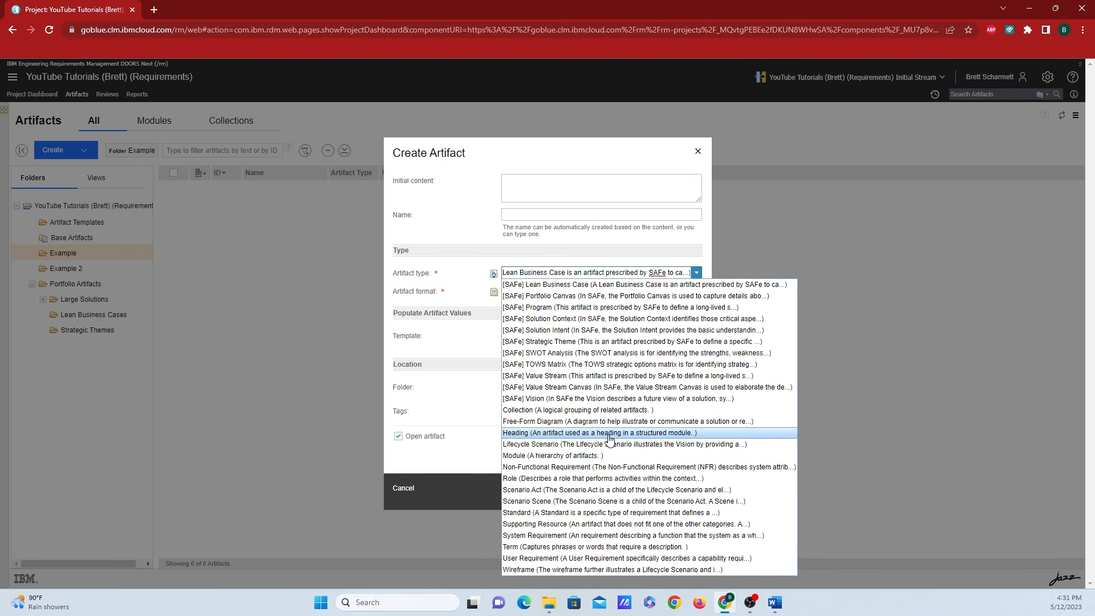
{"action": "left_click", "coordinate": [630, 534]}
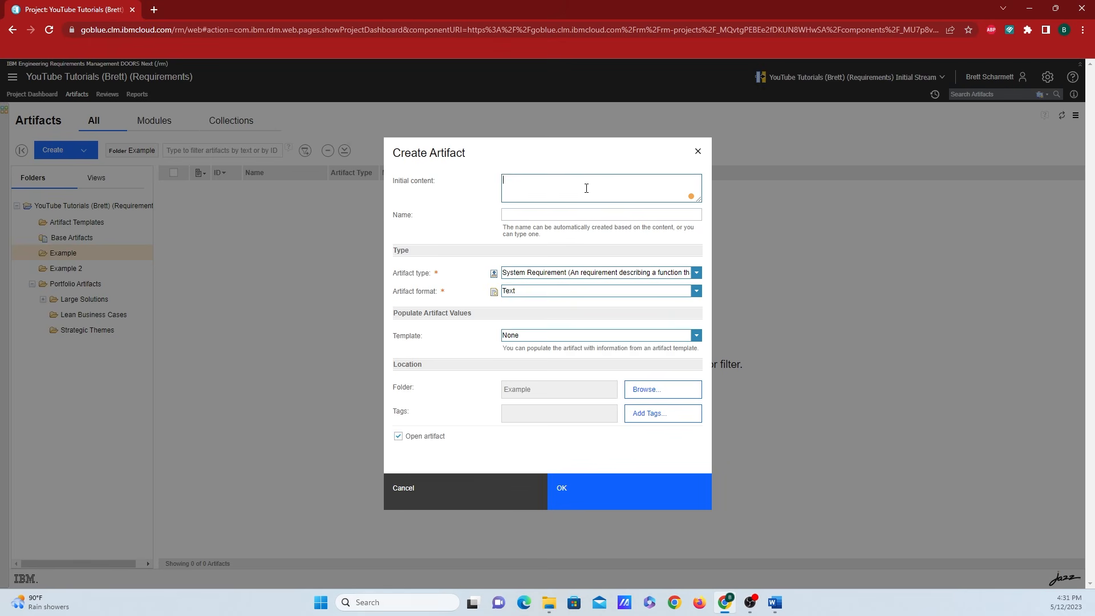
{"action": "type", "text": "Example of system requirement"}
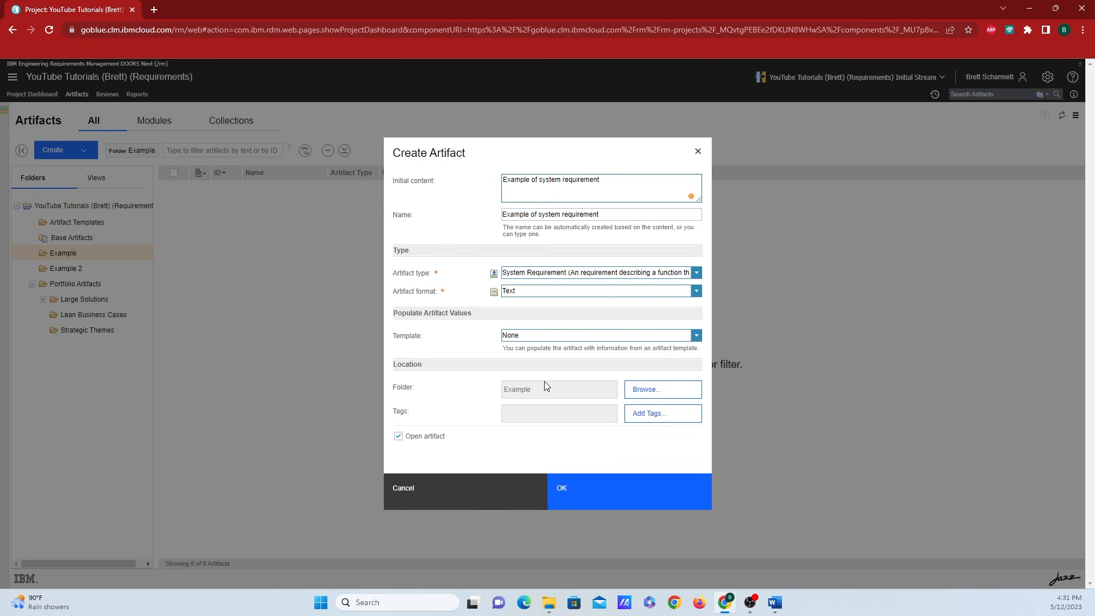
- Set the new artifact's folder to Example 2, create it without tags, finish editing and return to the artifacts list
{"action": "left_click", "coordinate": [642, 388]}
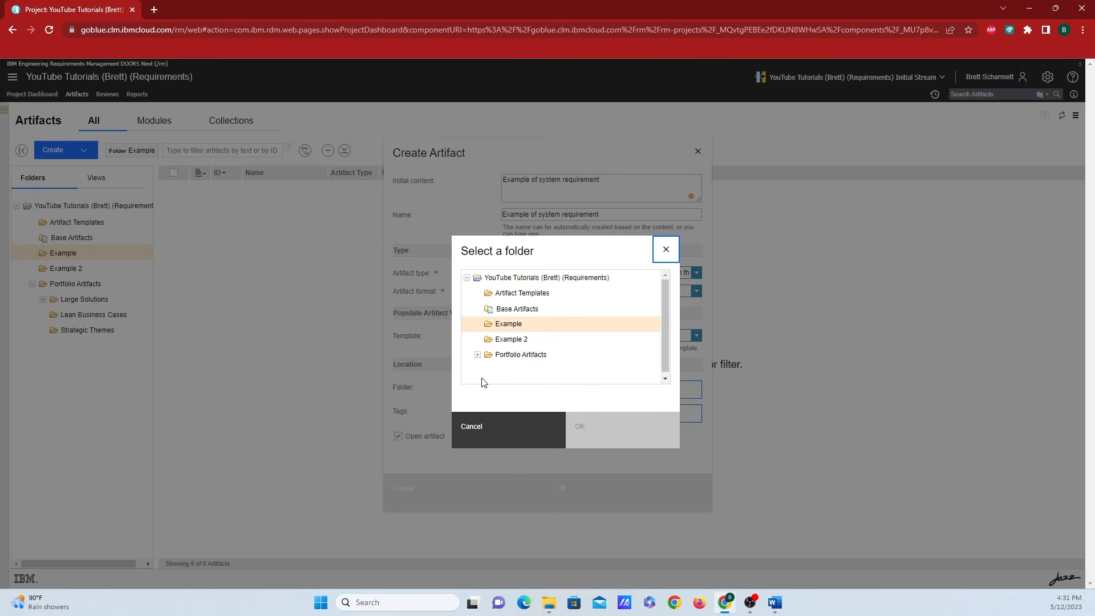
{"action": "left_click", "coordinate": [516, 344]}
{"action": "left_click", "coordinate": [616, 430]}
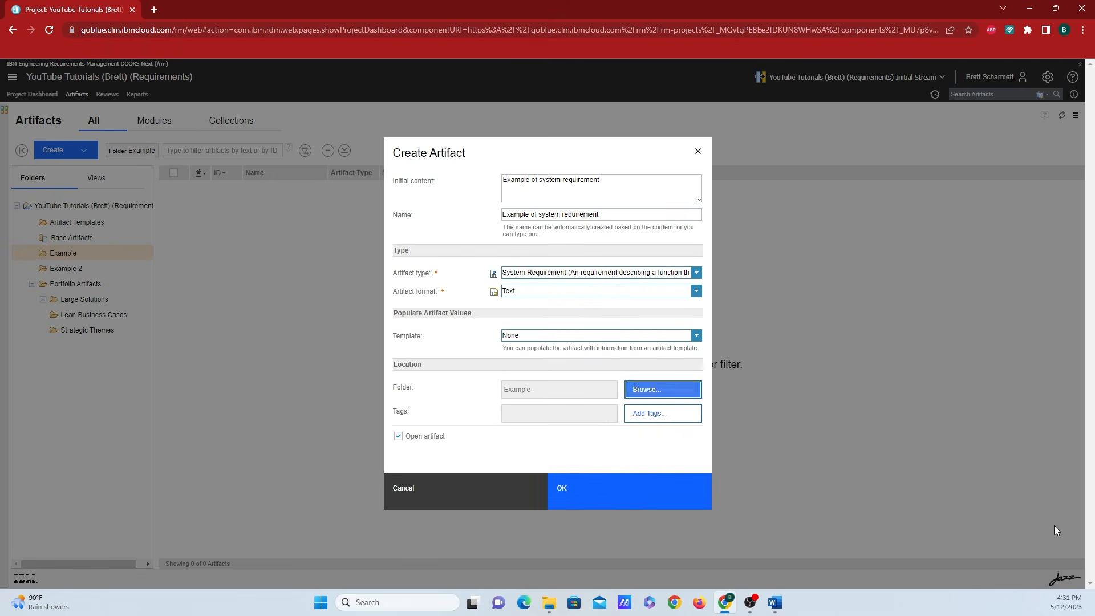
{"action": "left_click", "coordinate": [664, 415]}
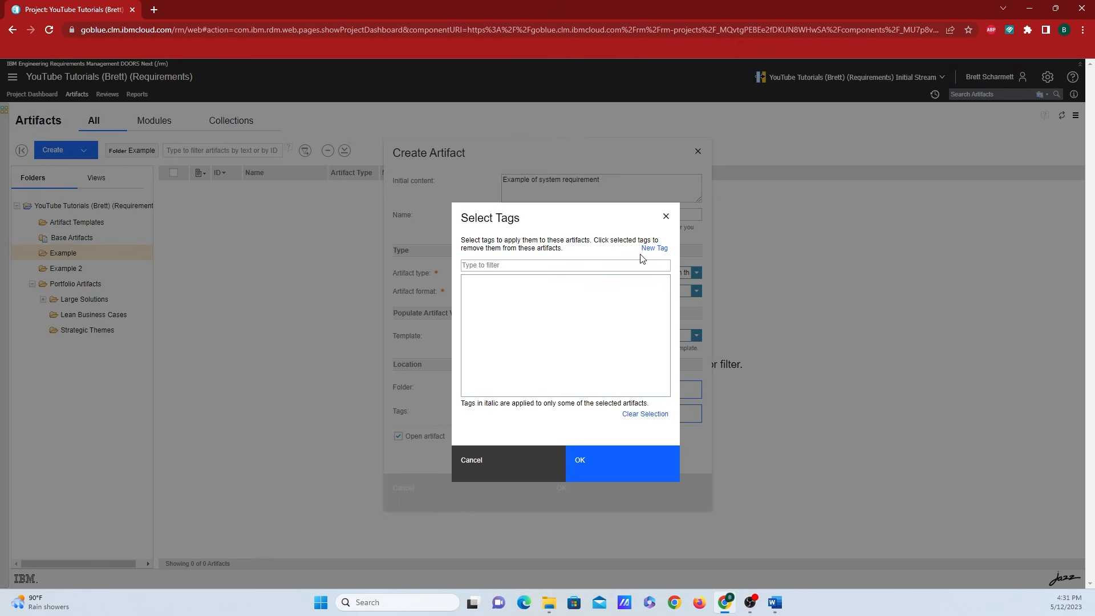
{"action": "left_click", "coordinate": [516, 460]}
{"action": "left_click", "coordinate": [590, 495]}
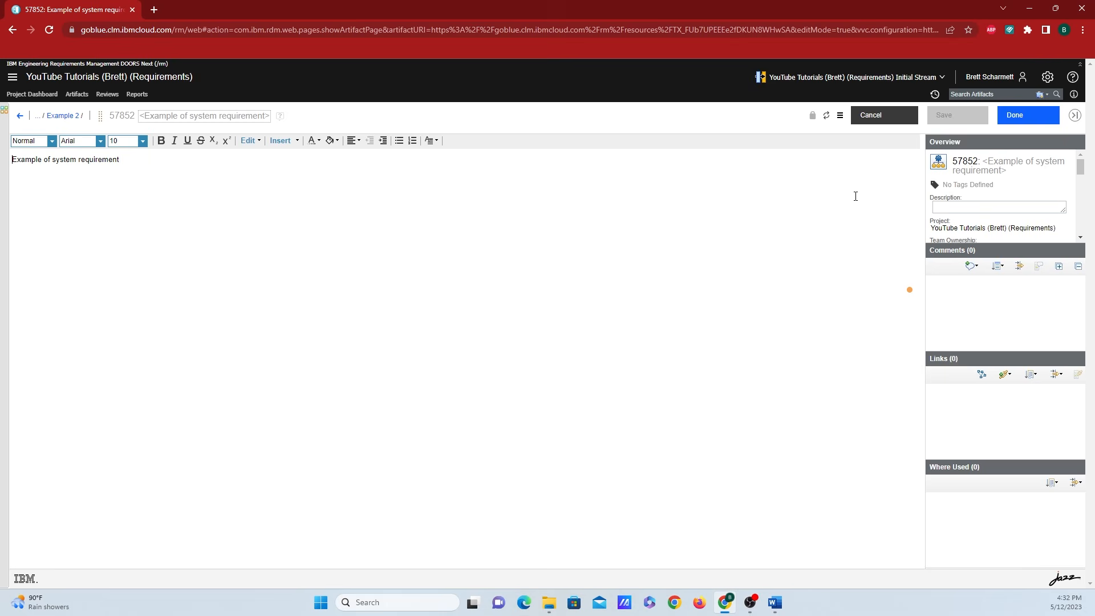
{"action": "left_click", "coordinate": [1019, 115]}
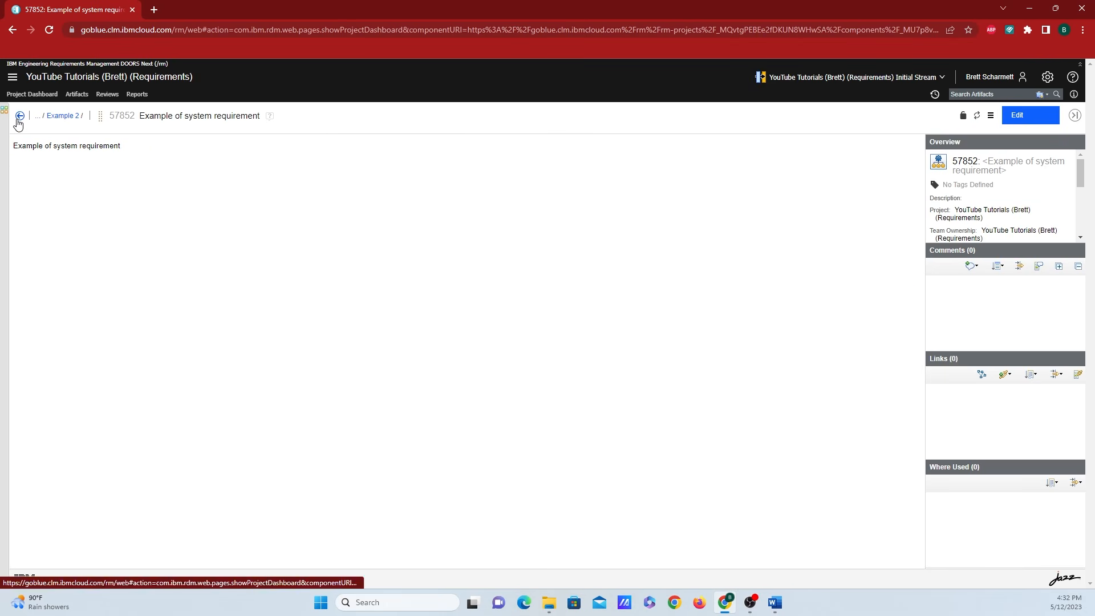
{"action": "left_click", "coordinate": [19, 115]}
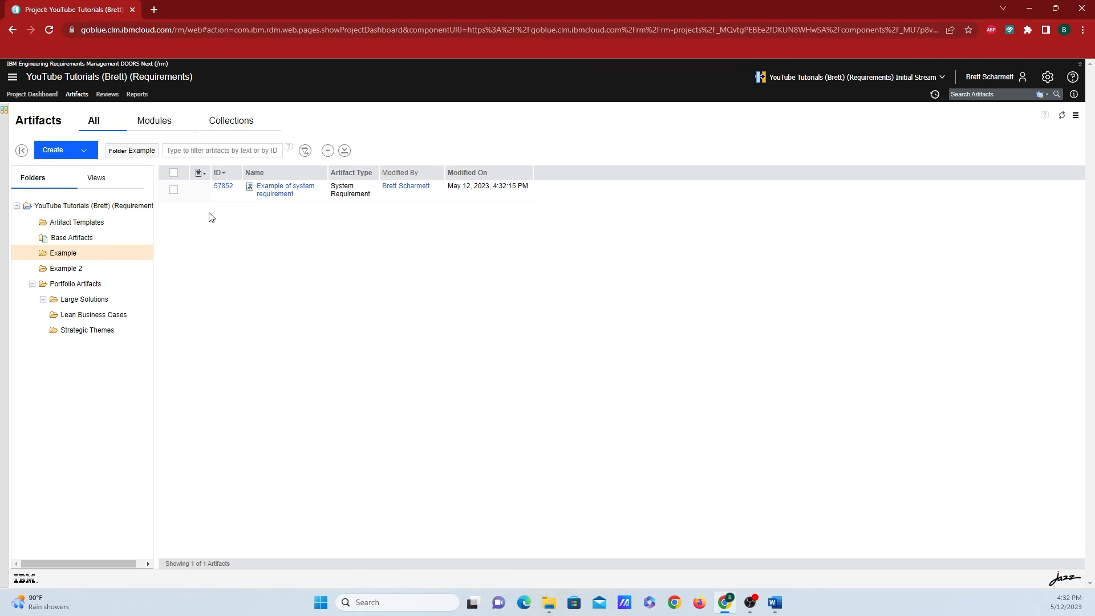
- Create a User Requirement artifact in Text format in the Example folder with the initial content "Example 2", opening it for editing
{"action": "left_click", "coordinate": [65, 147]}
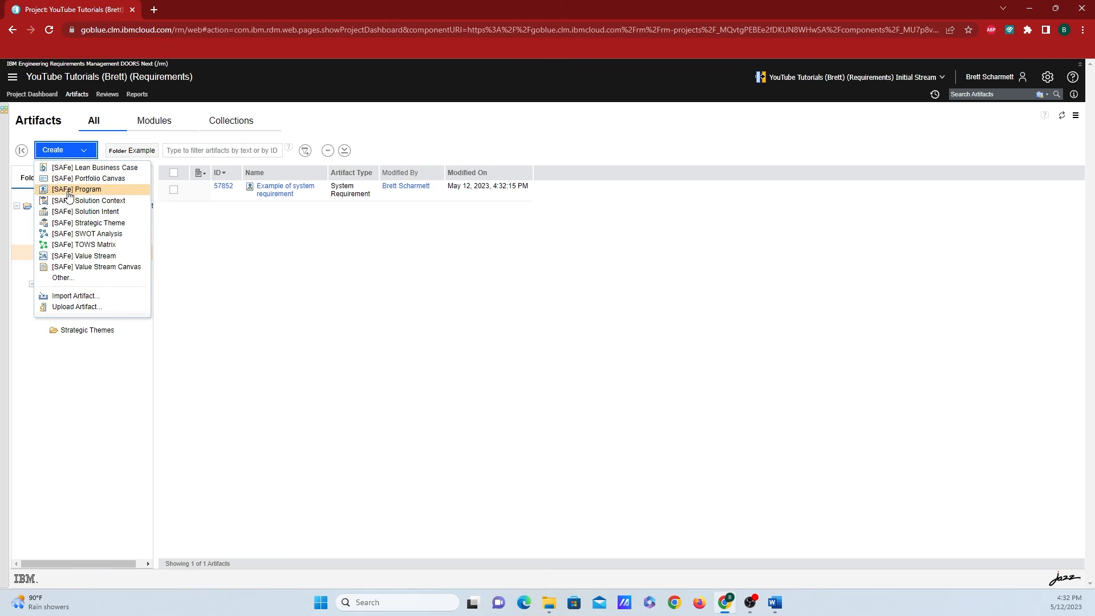
{"action": "left_click", "coordinate": [81, 279]}
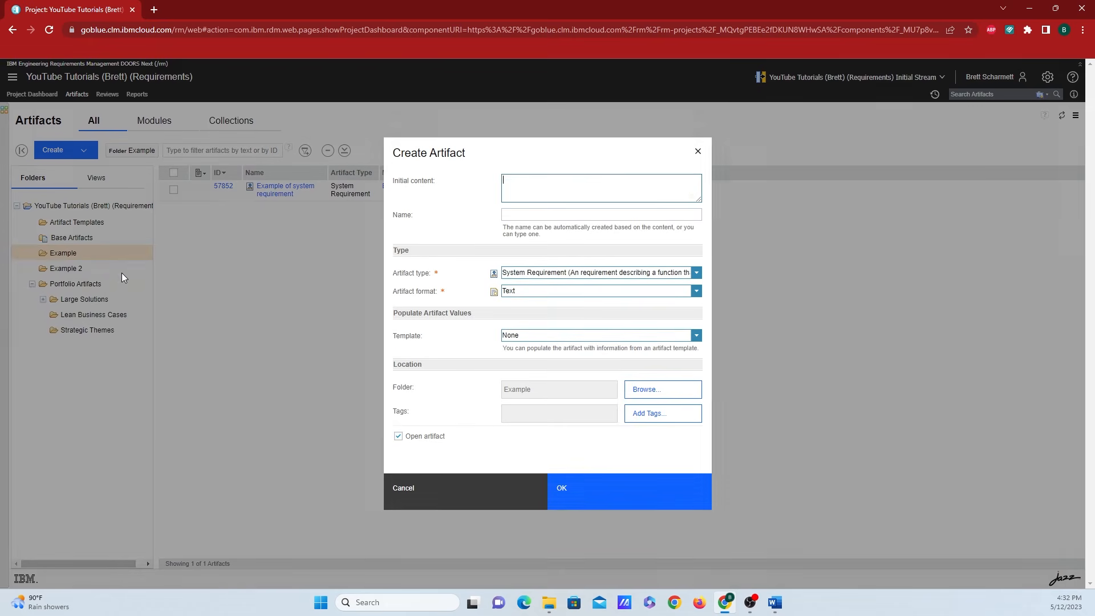
{"action": "type", "text": "Example 2"}
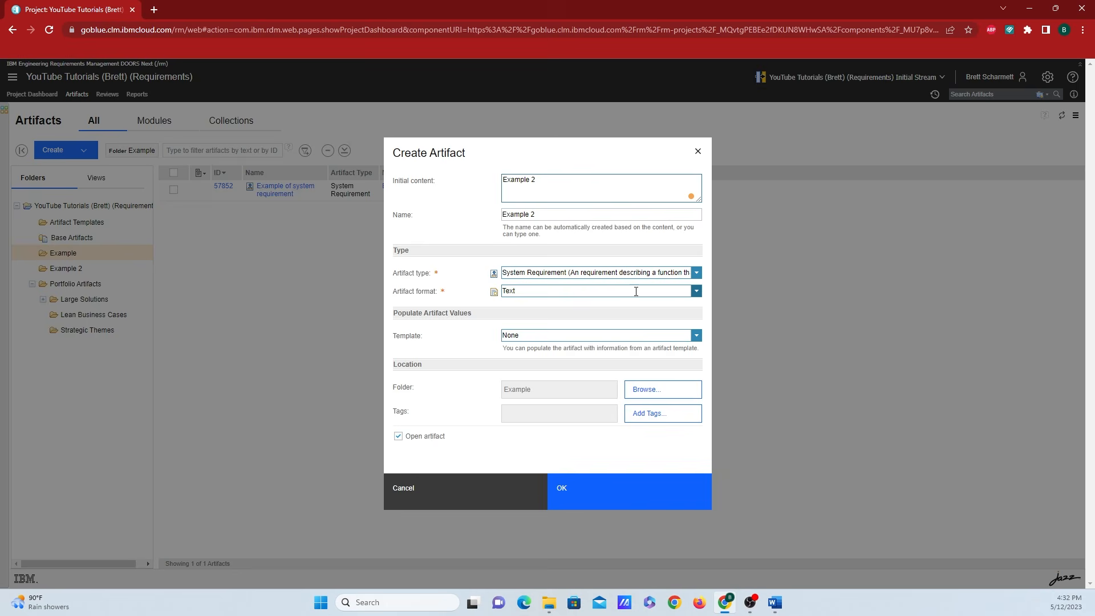
{"action": "left_click", "coordinate": [696, 273]}
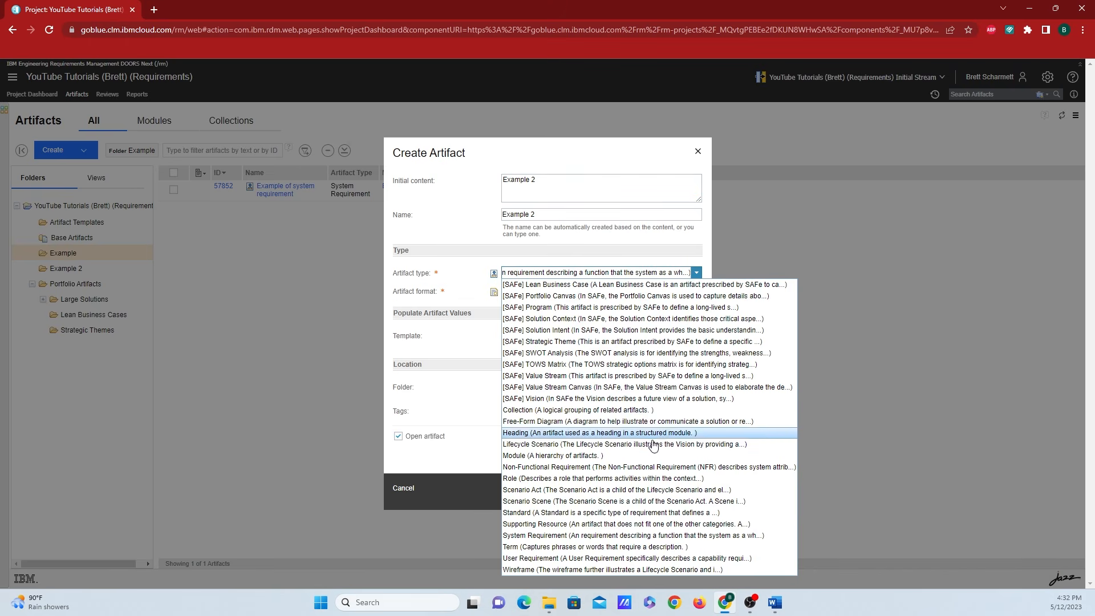
{"action": "left_click", "coordinate": [657, 558]}
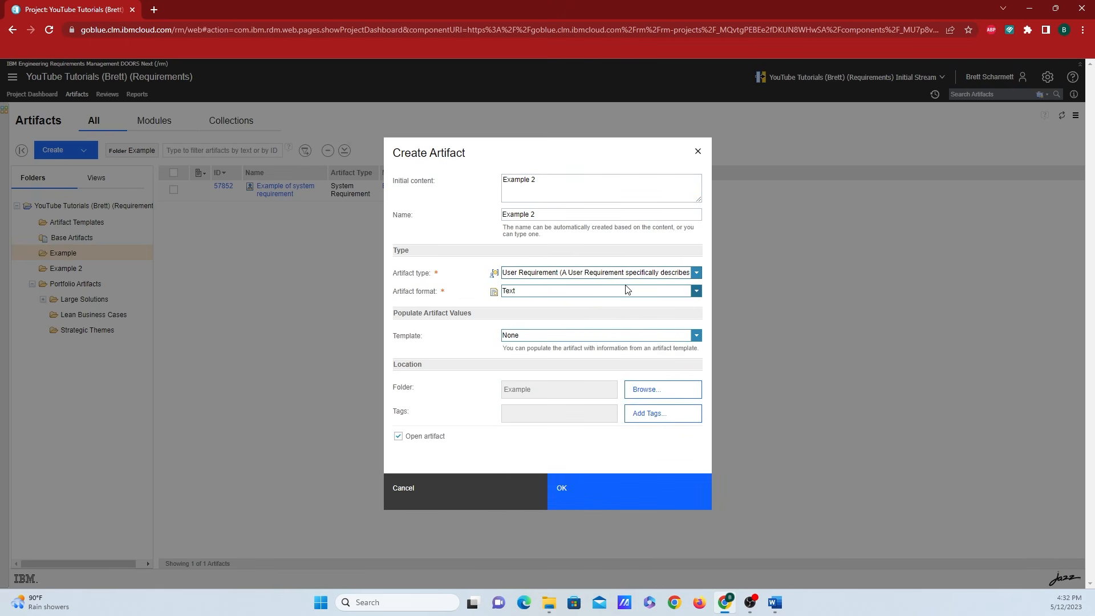
{"action": "left_click", "coordinate": [697, 292]}
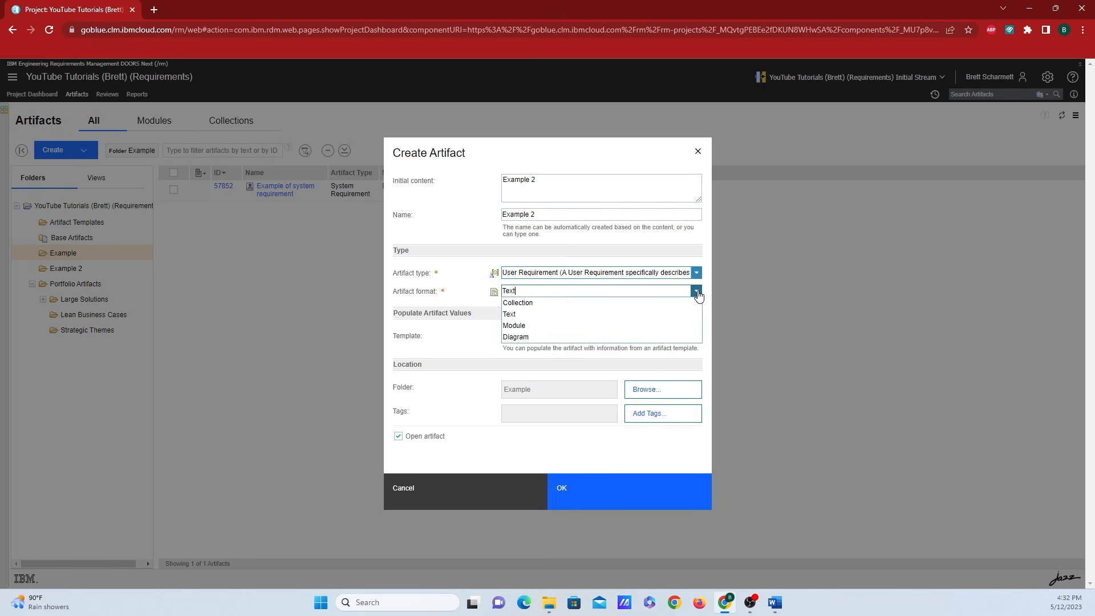
{"action": "left_click", "coordinate": [531, 290]}
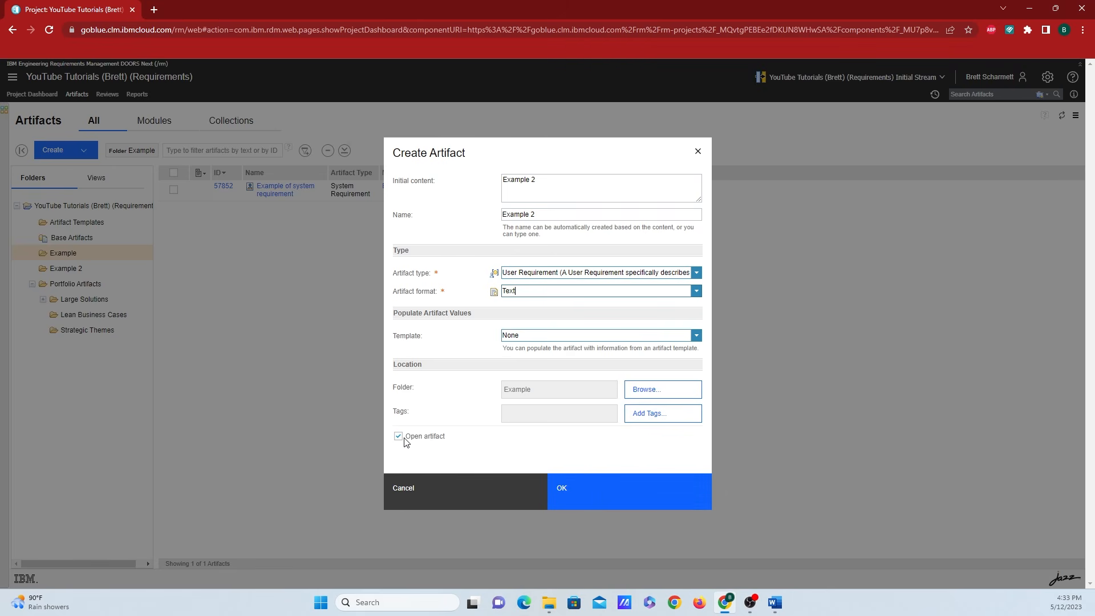
{"action": "left_click", "coordinate": [600, 494]}
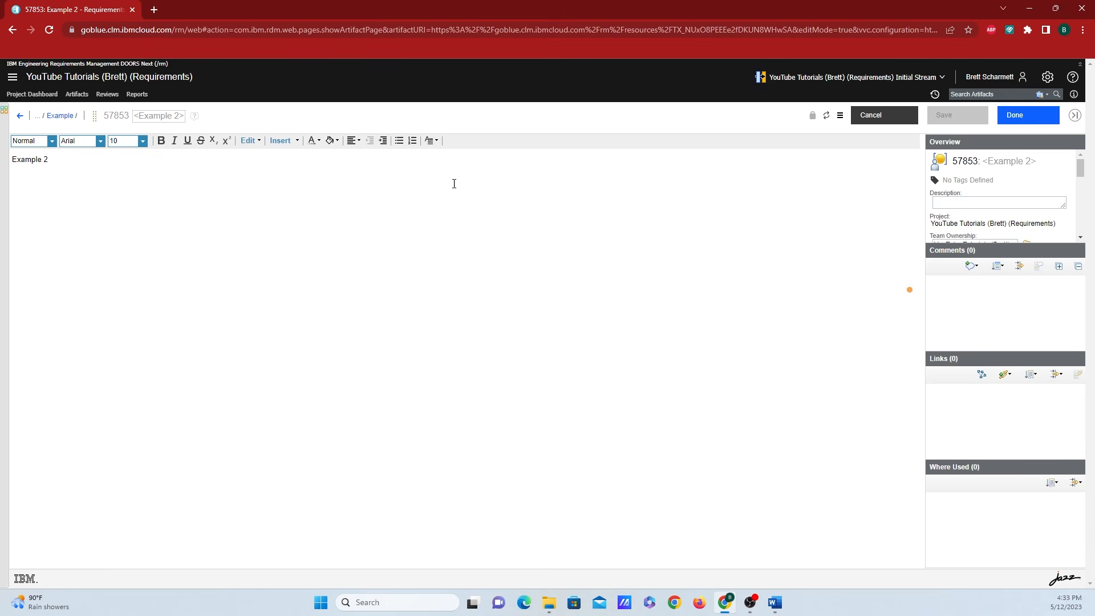
- Set the font size of the artifact's "Example 2" text to 72
{"action": "left_click_drag", "start_coordinate": [60, 170], "coordinate": [12, 160]}
{"action": "left_click", "coordinate": [143, 141]}
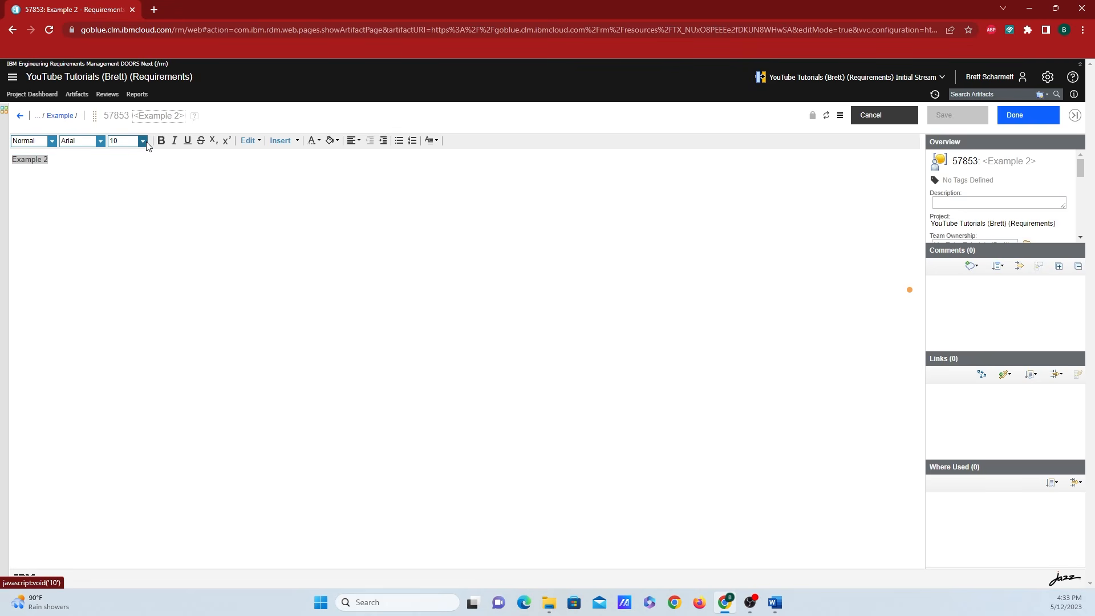
{"action": "scroll", "coordinate": [168, 220], "scroll_direction": "down", "scroll_amount": 5}
{"action": "left_click", "coordinate": [165, 219]}
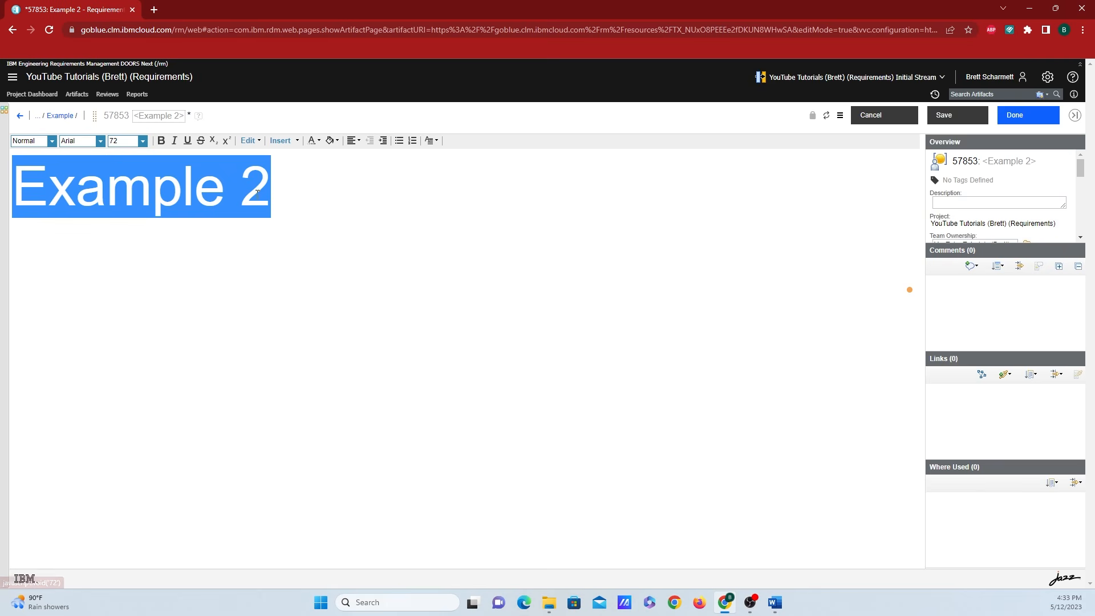
{"action": "left_click", "coordinate": [296, 141]}
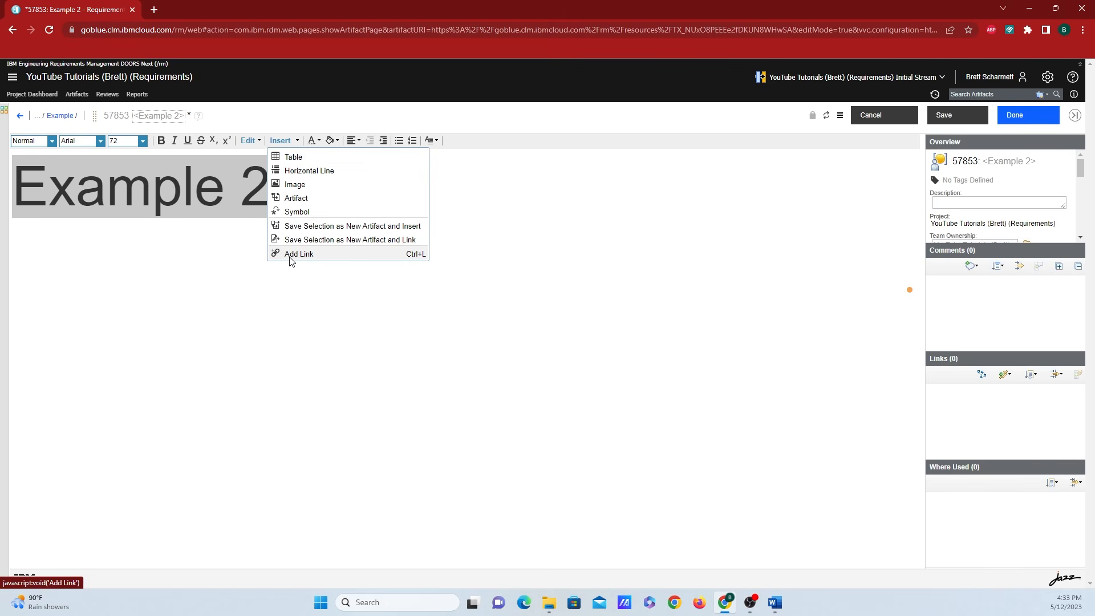
{"action": "left_click", "coordinate": [284, 196]}
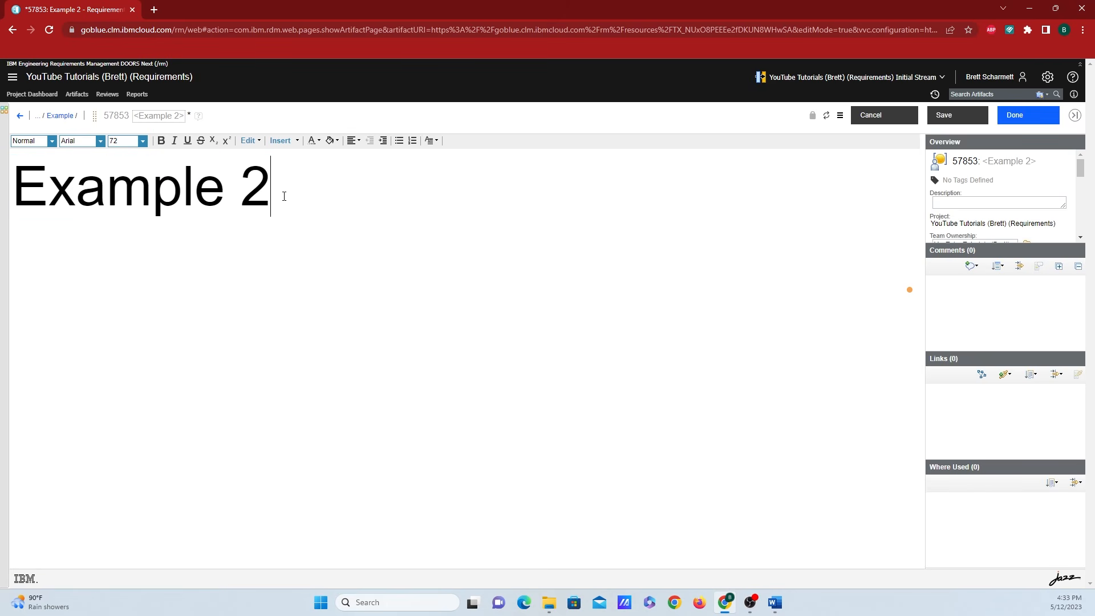
- Format the "Example 2" text as a bold, italic, underlined and struck-through bulleted list item, and save the artifact
{"action": "left_click_drag", "start_coordinate": [284, 196], "coordinate": [10, 186]}
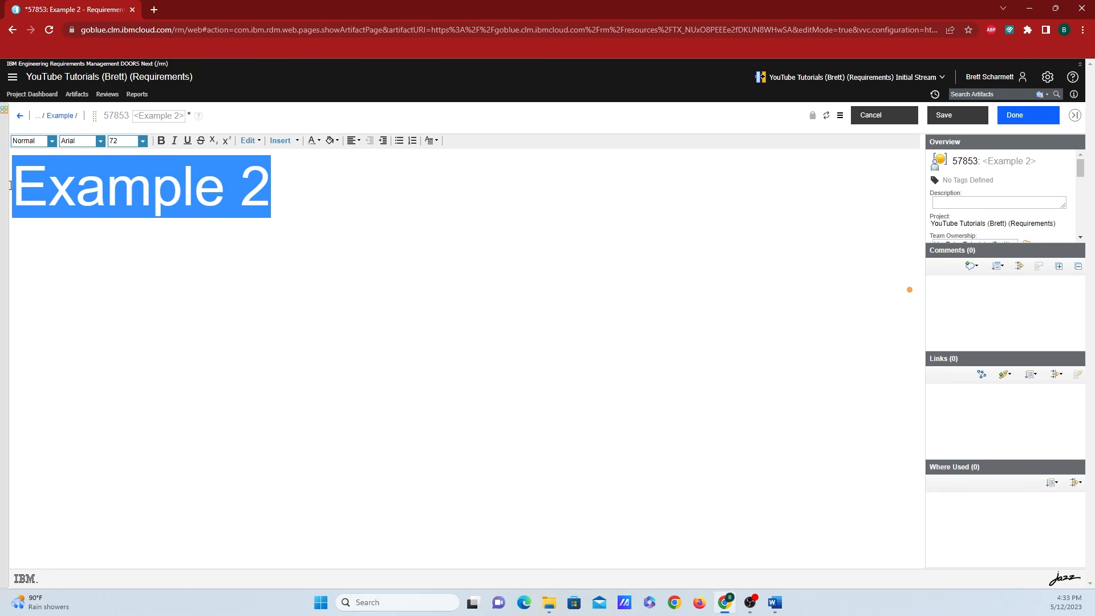
{"action": "left_click", "coordinate": [161, 141]}
{"action": "left_click", "coordinate": [174, 141]}
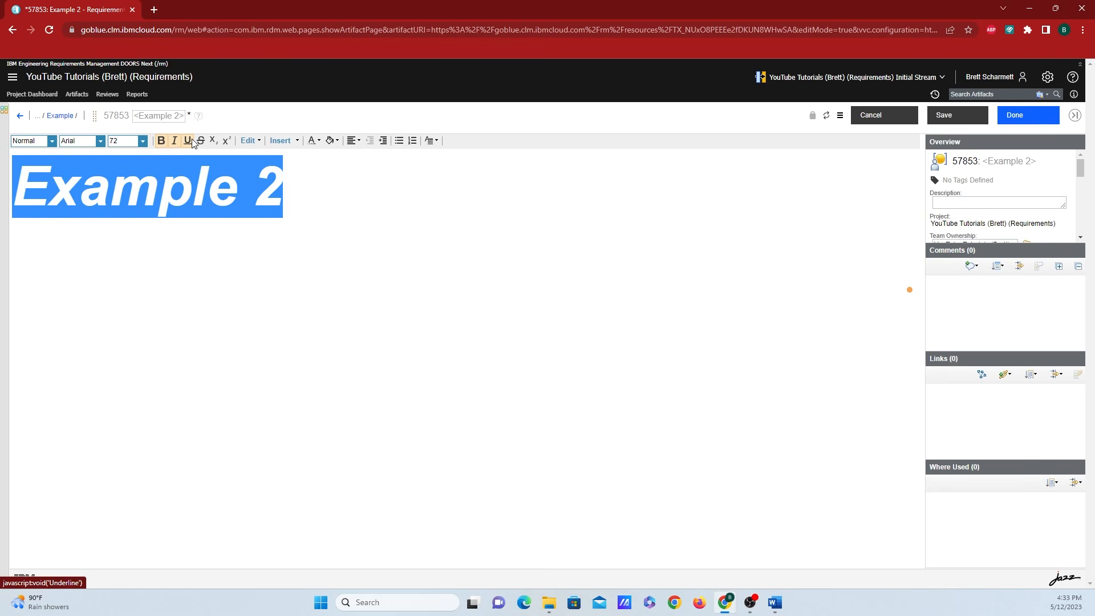
{"action": "left_click", "coordinate": [186, 141]}
{"action": "left_click", "coordinate": [200, 141]}
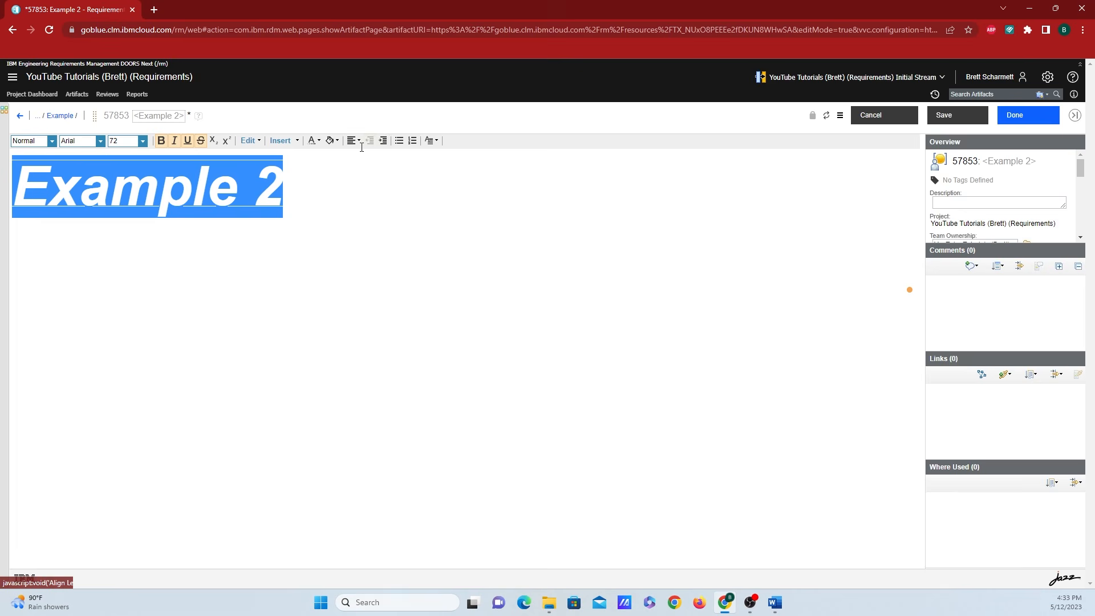
{"action": "left_click", "coordinate": [404, 145]}
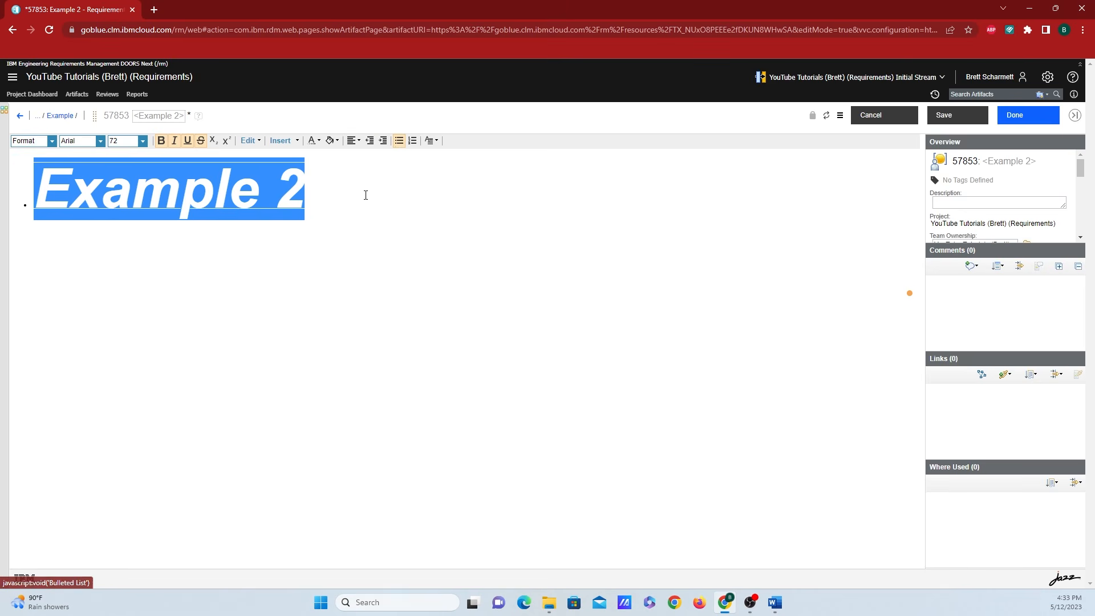
{"action": "left_click", "coordinate": [364, 198]}
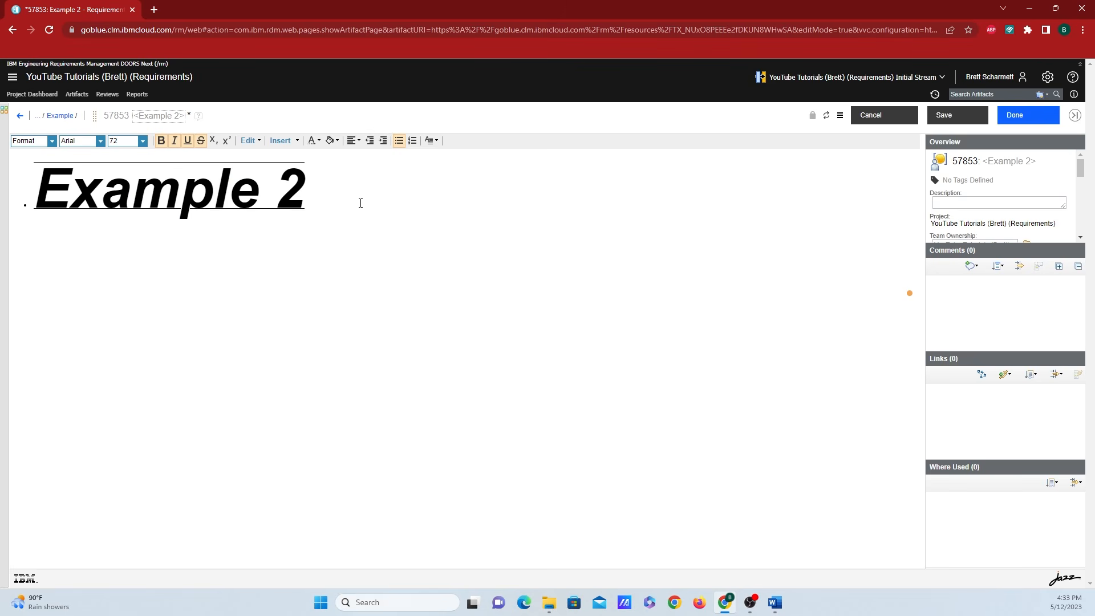
{"action": "left_click", "coordinate": [957, 117]}
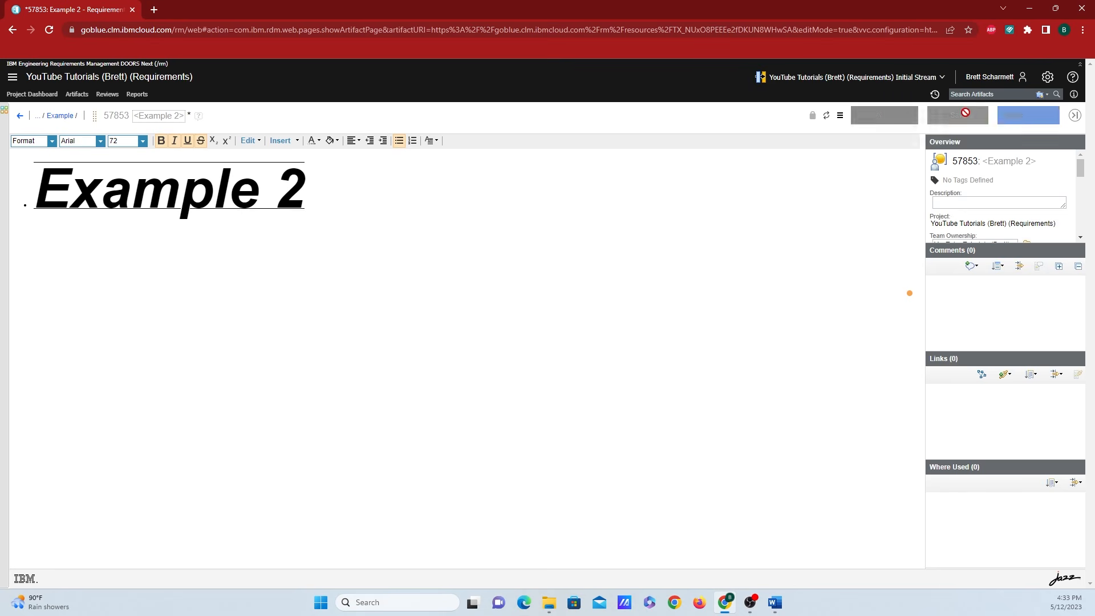
- Finish editing the Example 2 artifact, return to the artifacts list and open the "Example of system requirement" artifact
{"action": "left_click", "coordinate": [1008, 117]}
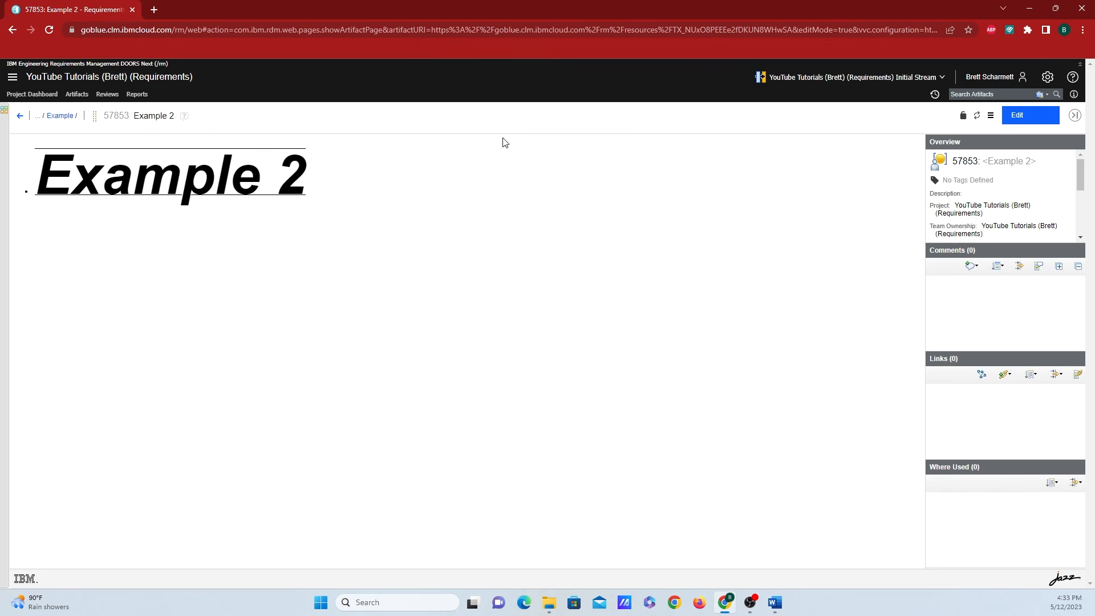
{"action": "left_click", "coordinate": [20, 115]}
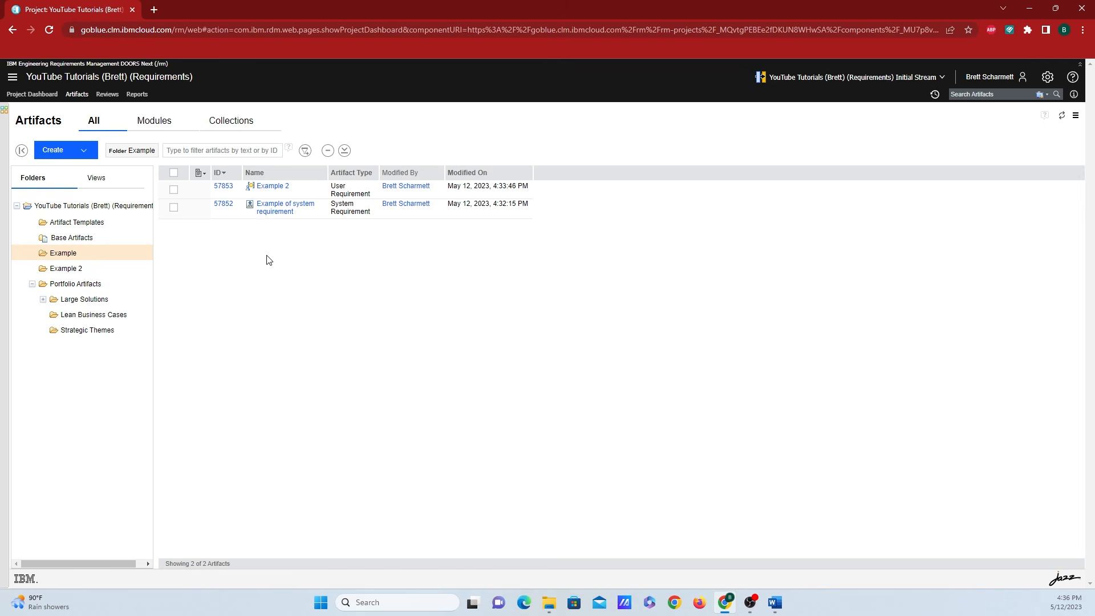
{"action": "left_click", "coordinate": [279, 213]}
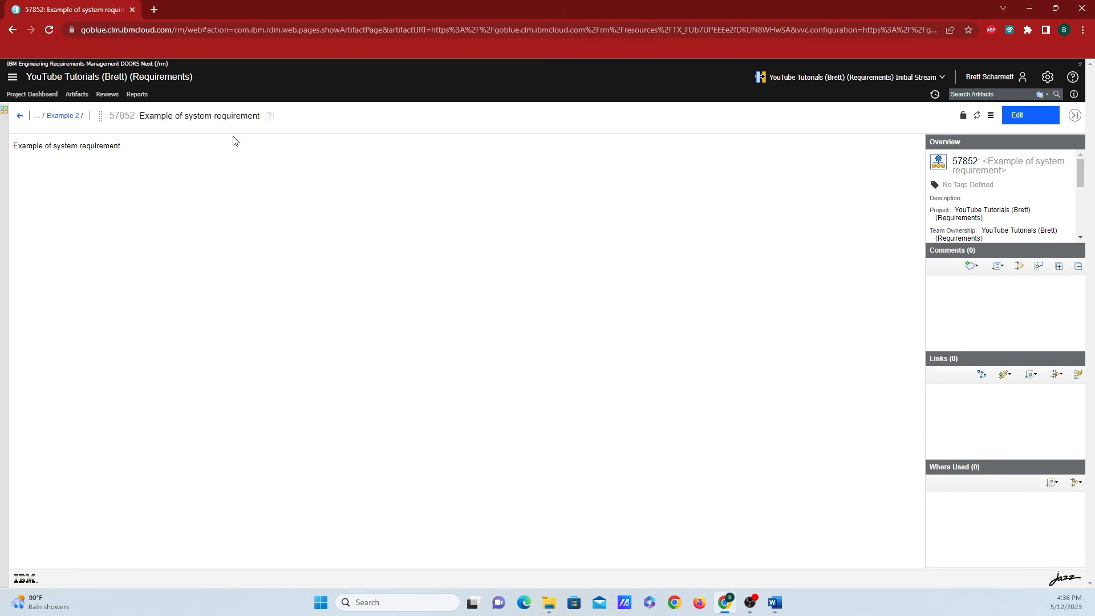
{"action": "left_click", "coordinate": [1035, 124]}
- Start a new comment for the artifact with the subject "Example Comment" and the text "Example content"
{"action": "left_click", "coordinate": [969, 265]}
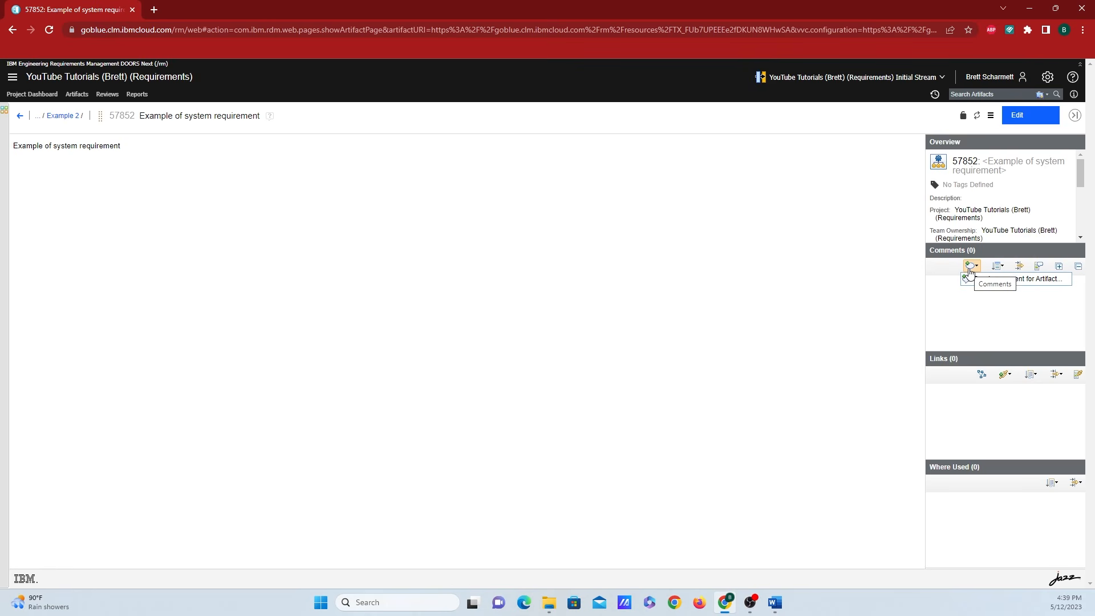
{"action": "left_click", "coordinate": [989, 280]}
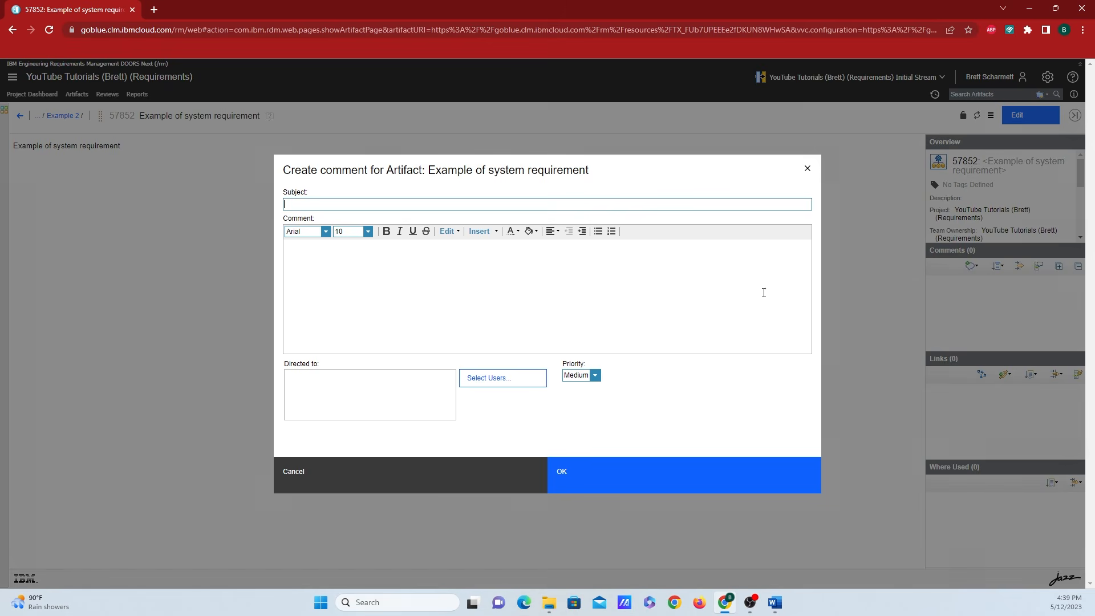
{"action": "type", "text": "Example "}
{"action": "type", "text": "xample"}
{"action": "type", "text": " content"}
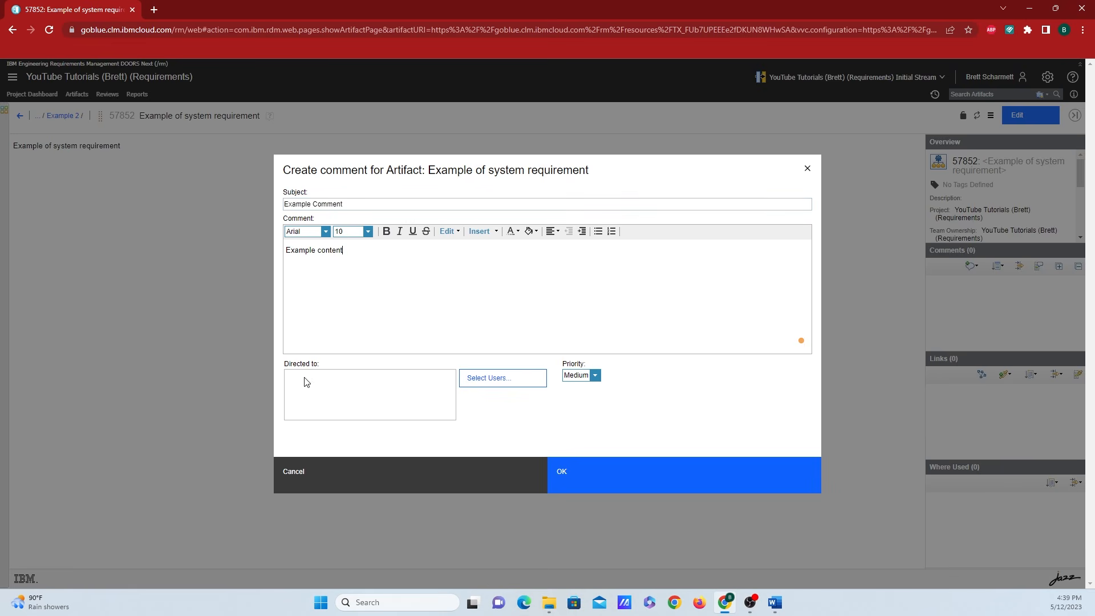
- Direct the comment to the user found with the wildcard search "*", and keep its priority at Medium
{"action": "left_click", "coordinate": [494, 383]}
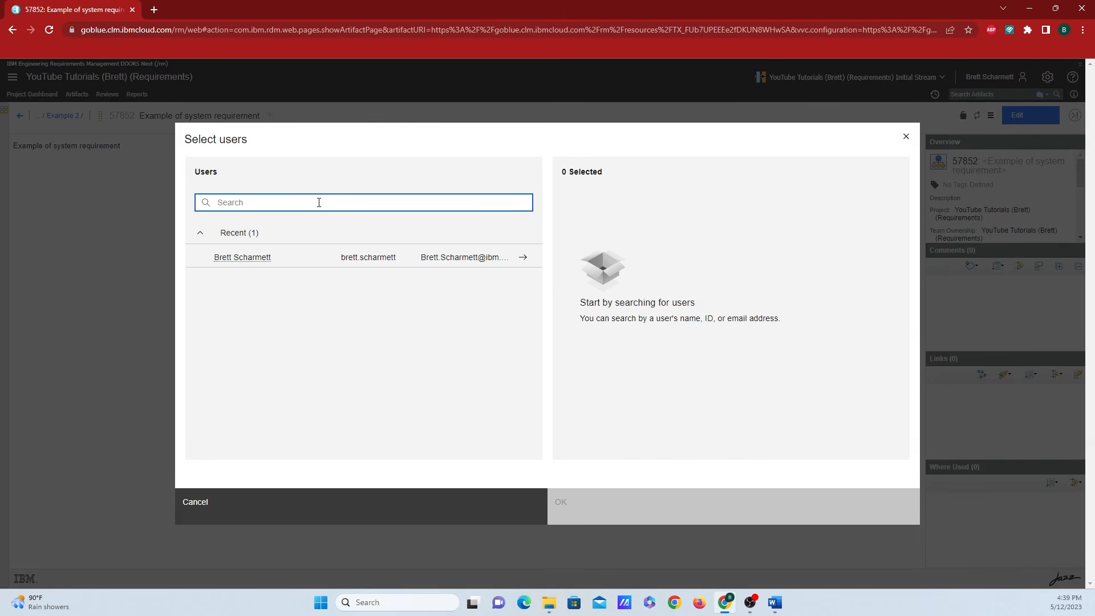
{"action": "type", "text": "*"}
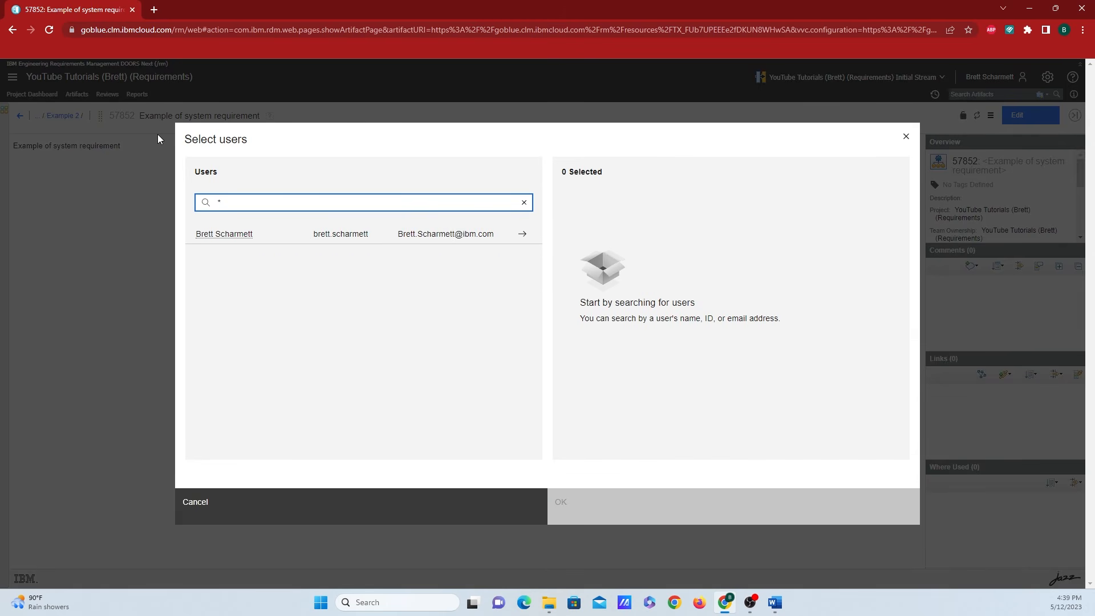
{"action": "left_click", "coordinate": [523, 235]}
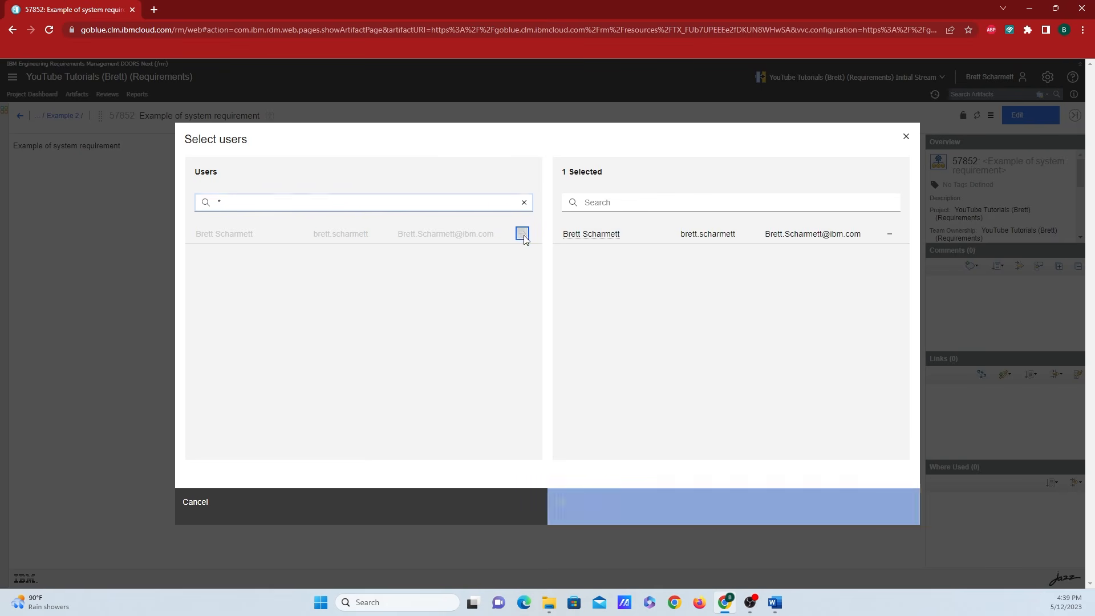
{"action": "left_click", "coordinate": [702, 515]}
{"action": "left_click", "coordinate": [599, 373]}
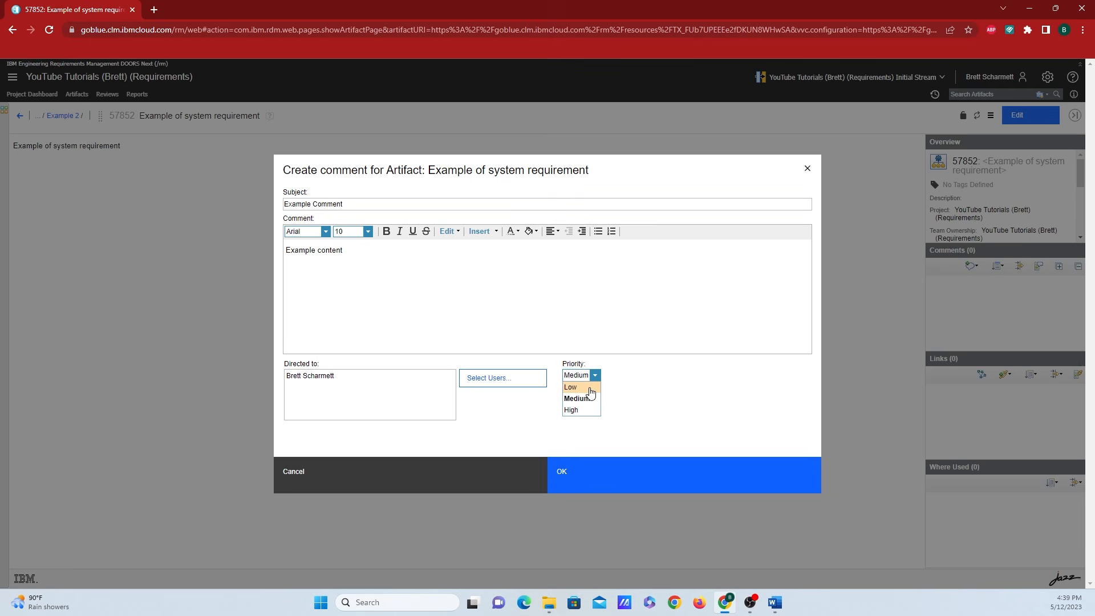
{"action": "left_click", "coordinate": [625, 393]}
- Insert a link to the "Example of system requirement" artifact below the comment text
{"action": "left_click", "coordinate": [443, 270]}
{"action": "left_click", "coordinate": [488, 232]}
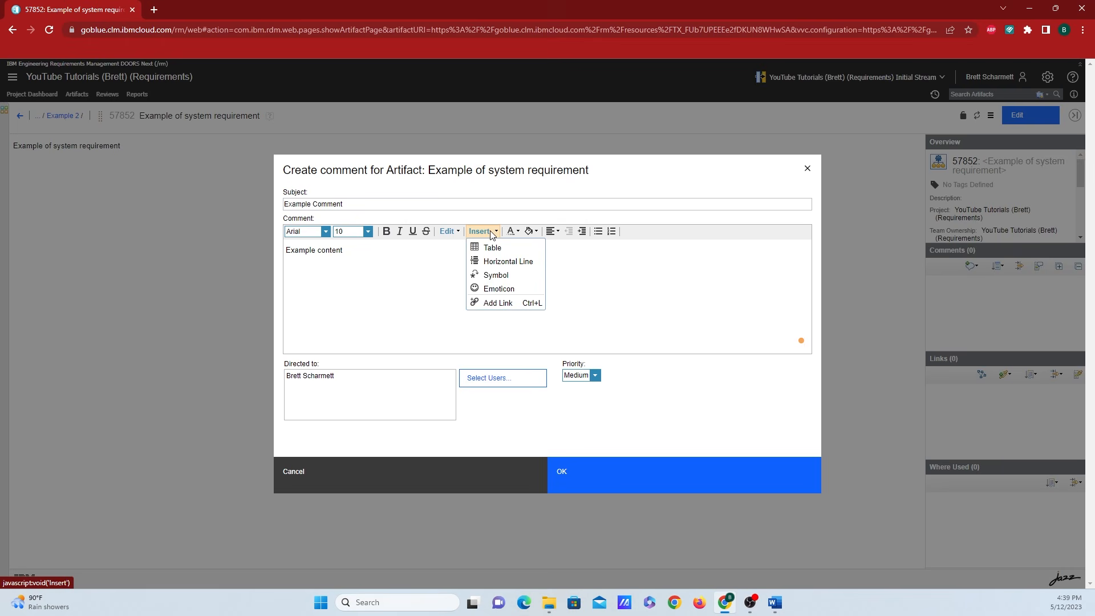
{"action": "left_click", "coordinate": [501, 304]}
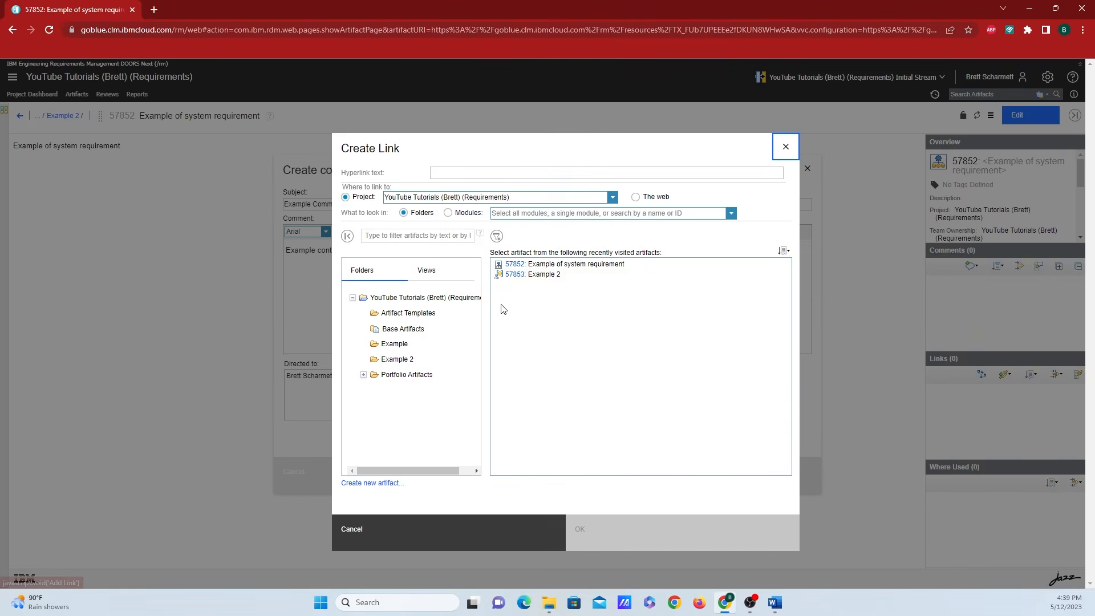
{"action": "left_click", "coordinate": [547, 266]}
{"action": "left_click", "coordinate": [599, 536]}
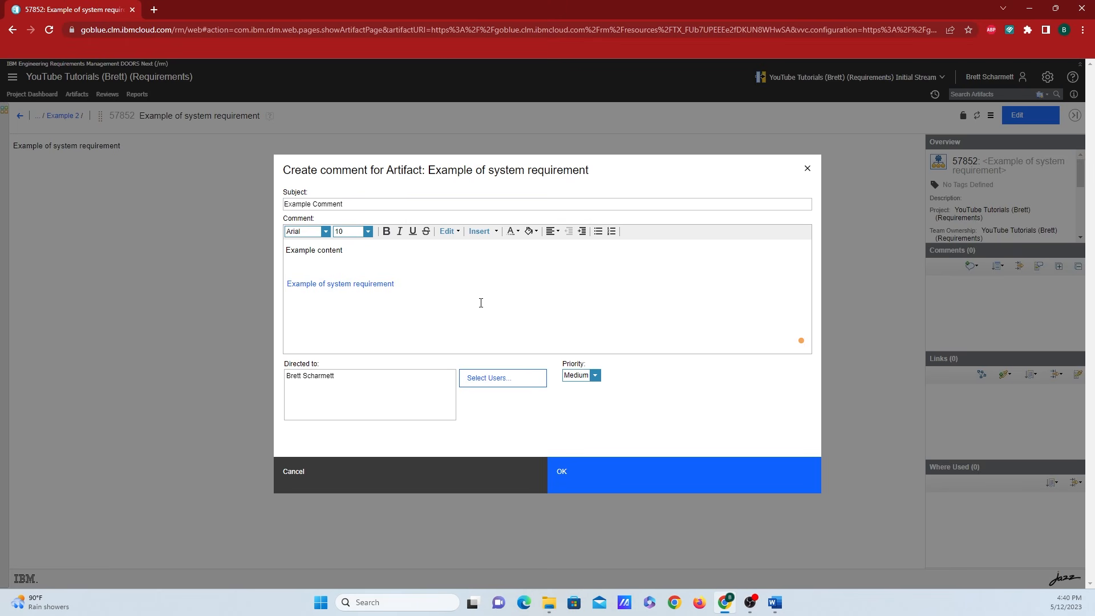
- Add a link to the Example 2 artifact in the comment
{"action": "left_click", "coordinate": [491, 232]}
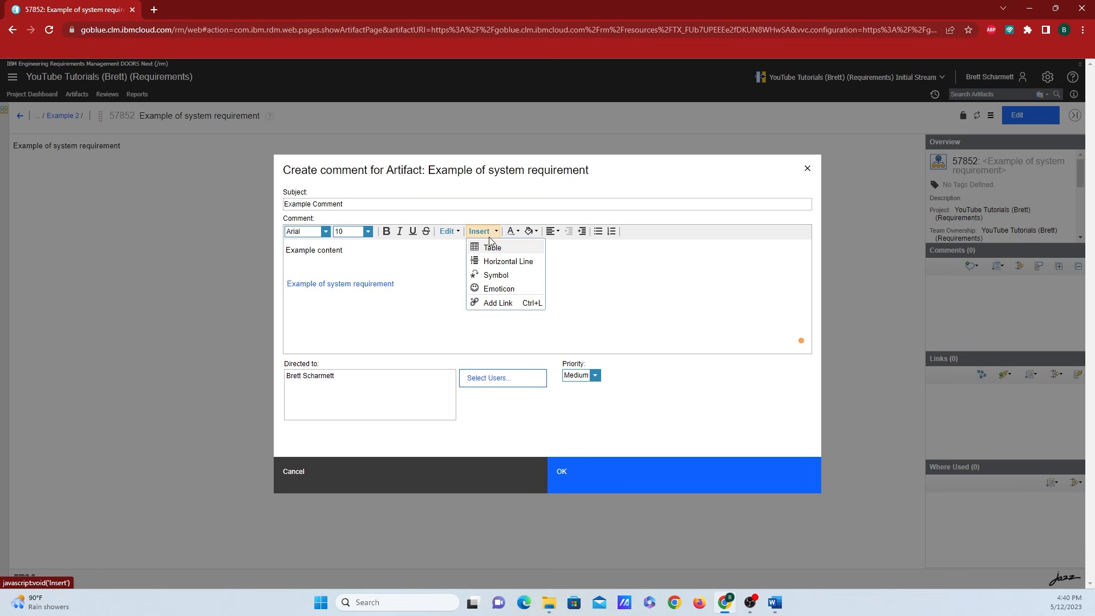
{"action": "left_click", "coordinate": [505, 303]}
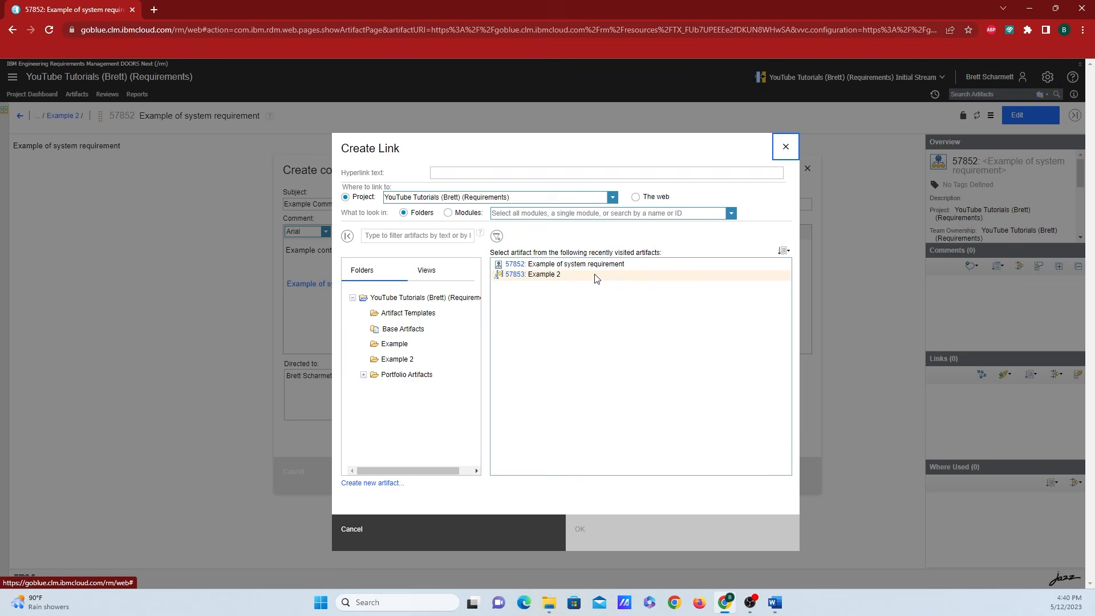
{"action": "left_click", "coordinate": [531, 274]}
{"action": "left_click", "coordinate": [682, 540]}
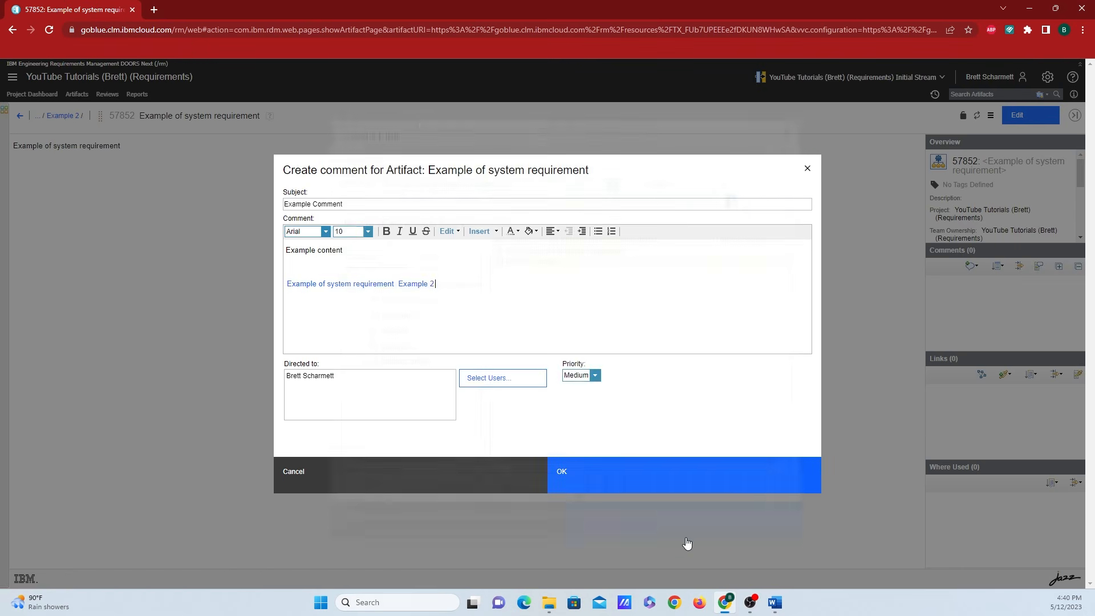
- Delete the "Example of system requirement" link from the comment text and create the comment
{"action": "left_click_drag", "start_coordinate": [399, 284], "coordinate": [255, 281]}
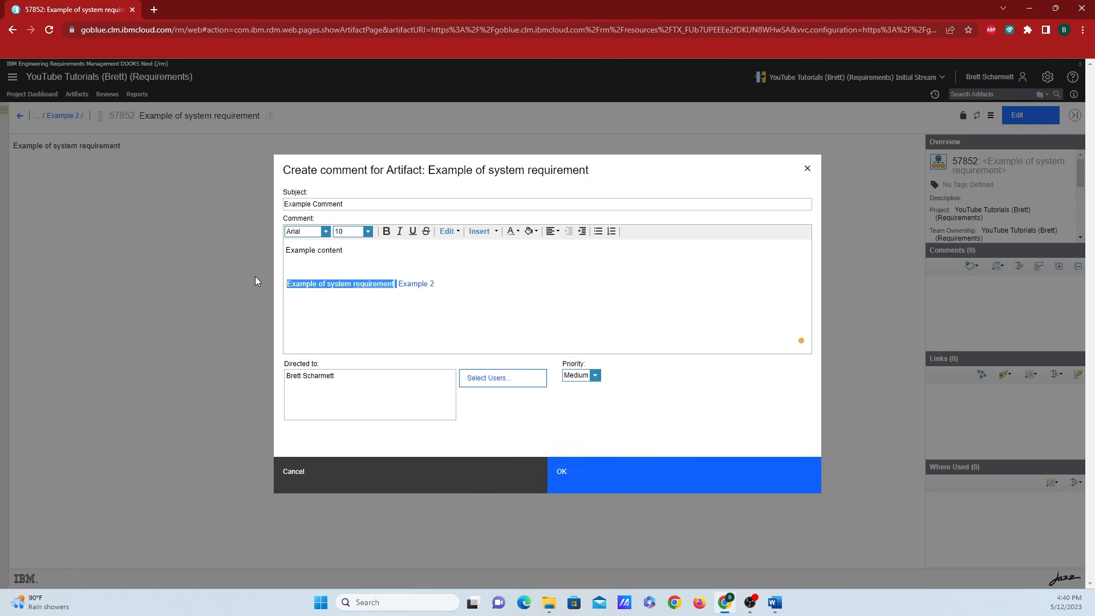
{"action": "key", "text": "BackSpace"}
{"action": "left_click", "coordinate": [622, 489]}
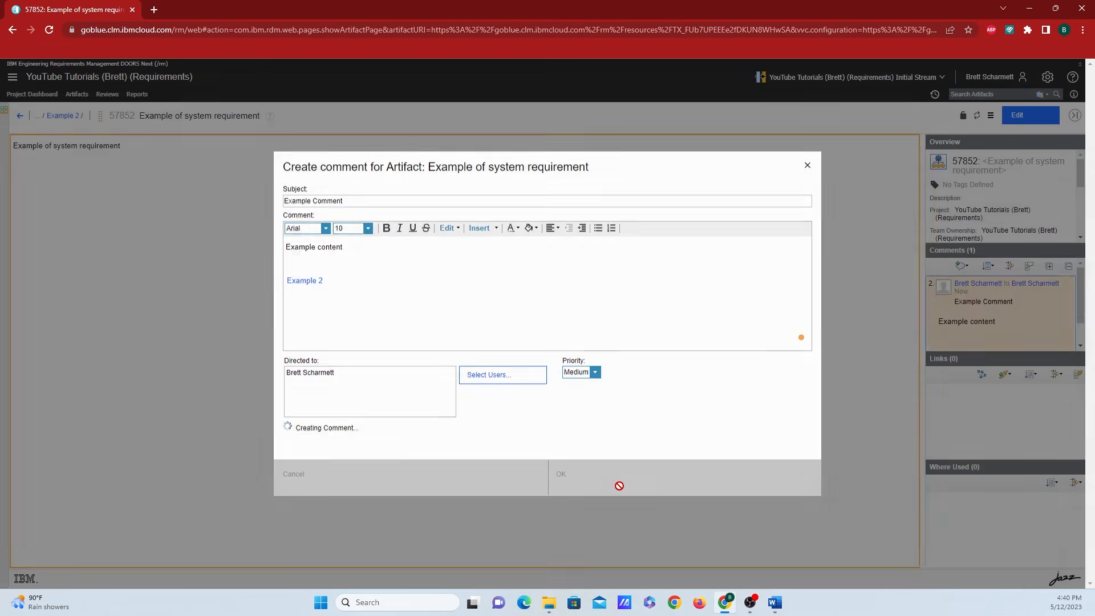
- Follow the comment's Example 2 link, then reopen the "Example of system requirement" artifact and review its comment
{"action": "scroll", "coordinate": [1003, 324], "scroll_direction": "down", "scroll_amount": 1}
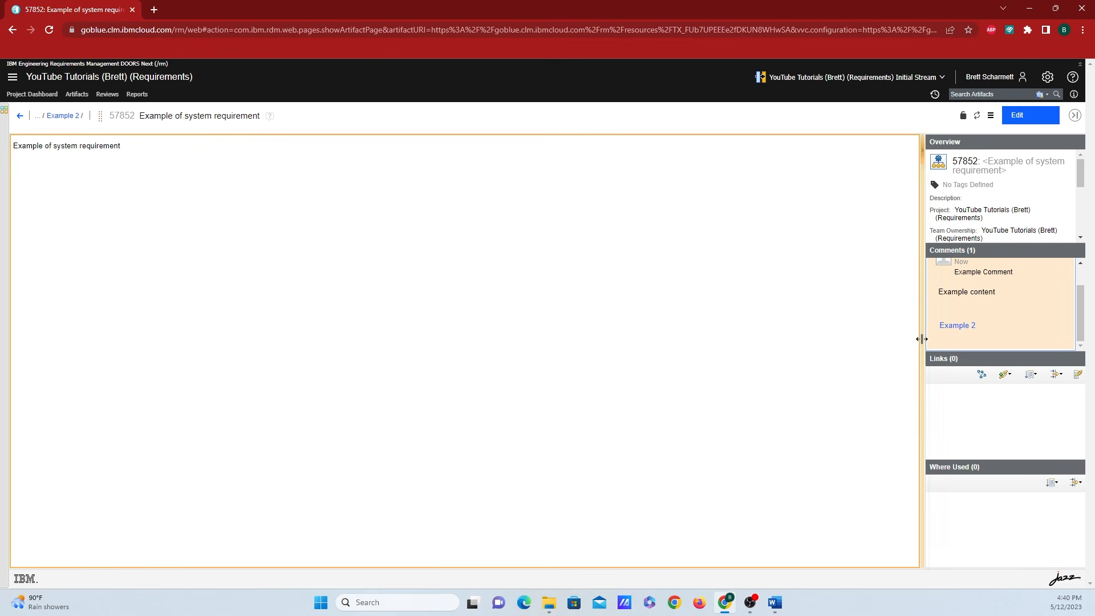
{"action": "left_click", "coordinate": [958, 325]}
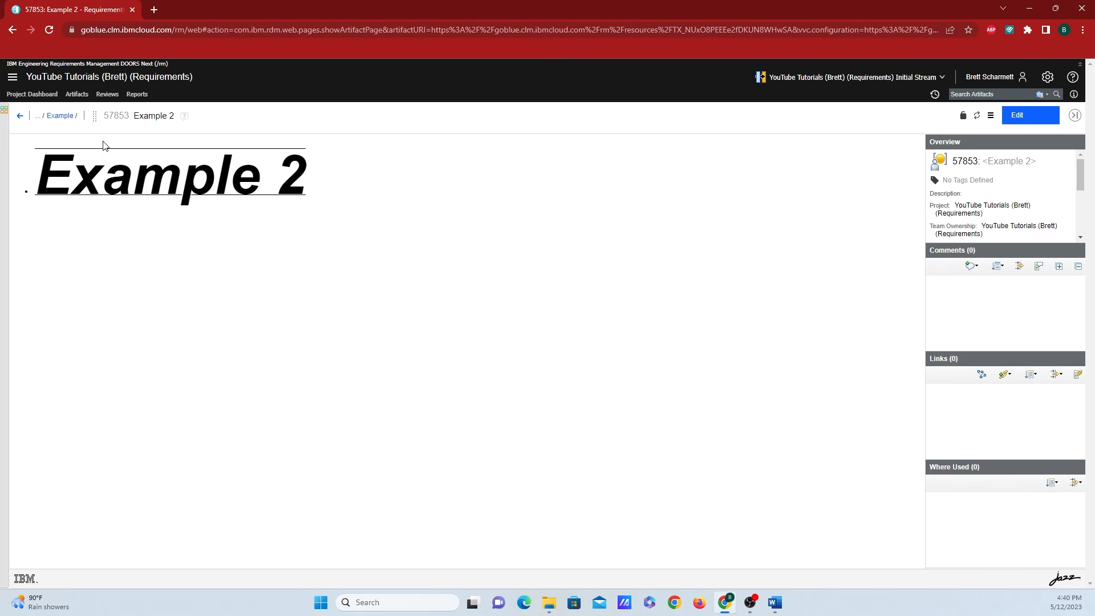
{"action": "left_click", "coordinate": [19, 116]}
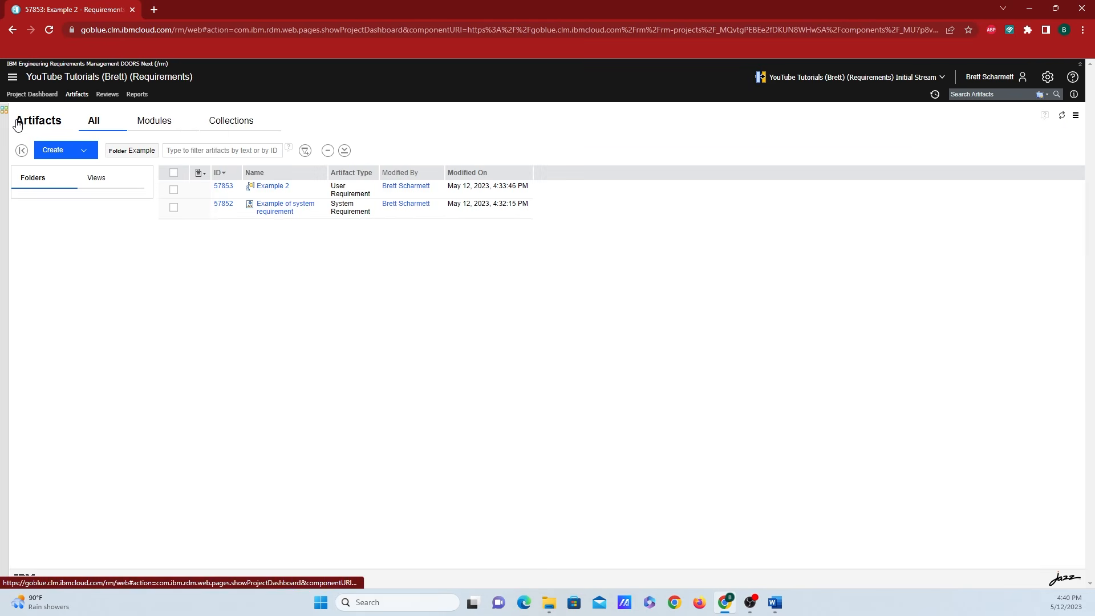
{"action": "left_click", "coordinate": [275, 207]}
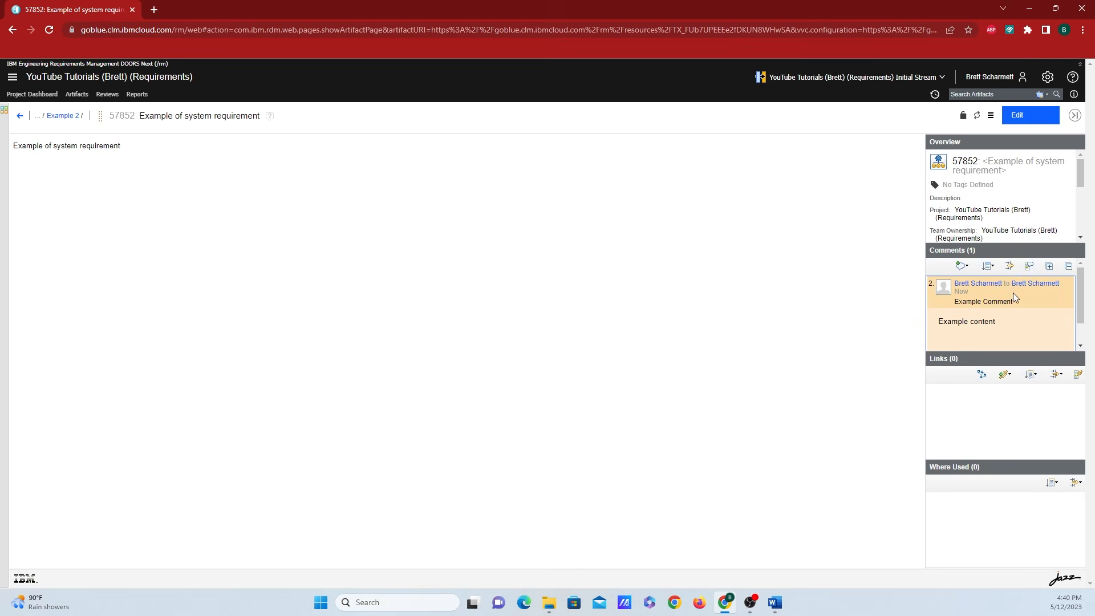
{"action": "scroll", "coordinate": [994, 313], "scroll_direction": "down", "scroll_amount": 2}
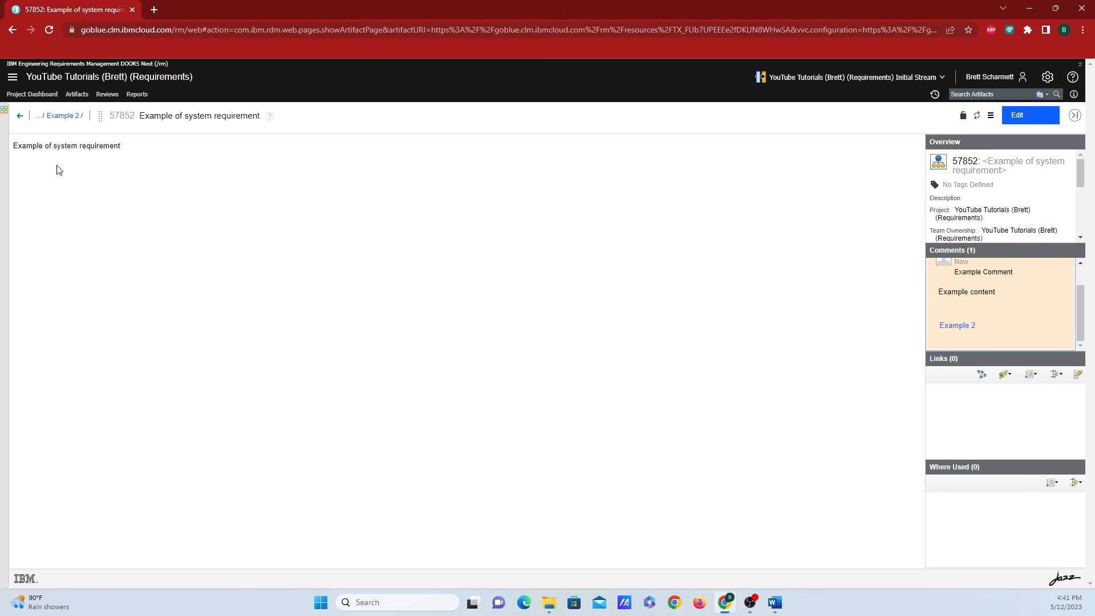
- Start a new link from the artifact, choosing Example 2 as the target and Satisfies as the link type
{"action": "left_click", "coordinate": [1008, 379]}
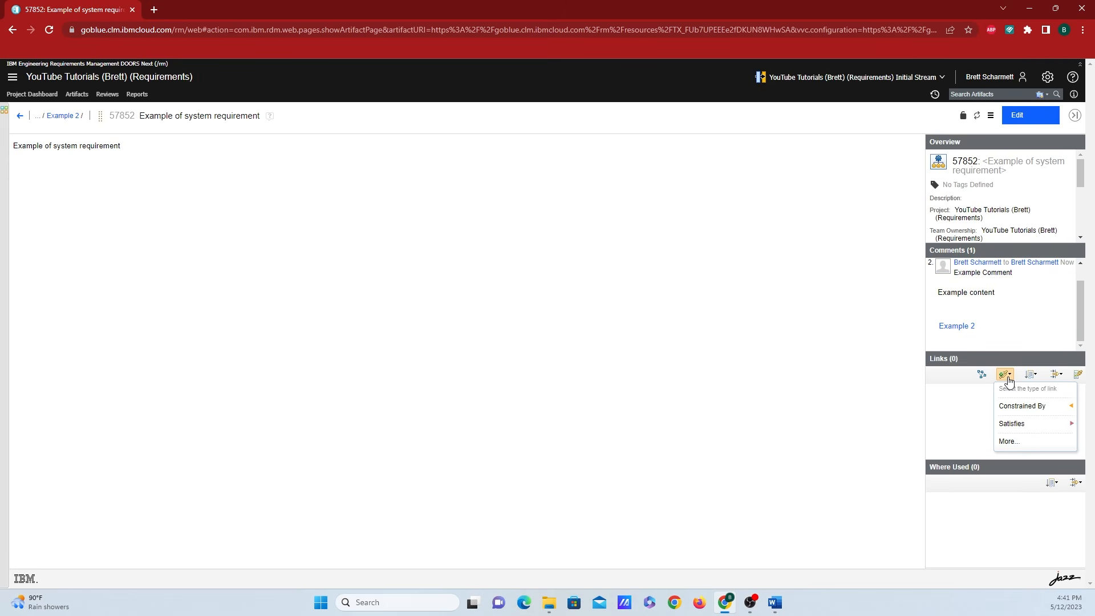
{"action": "left_click", "coordinate": [1013, 441]}
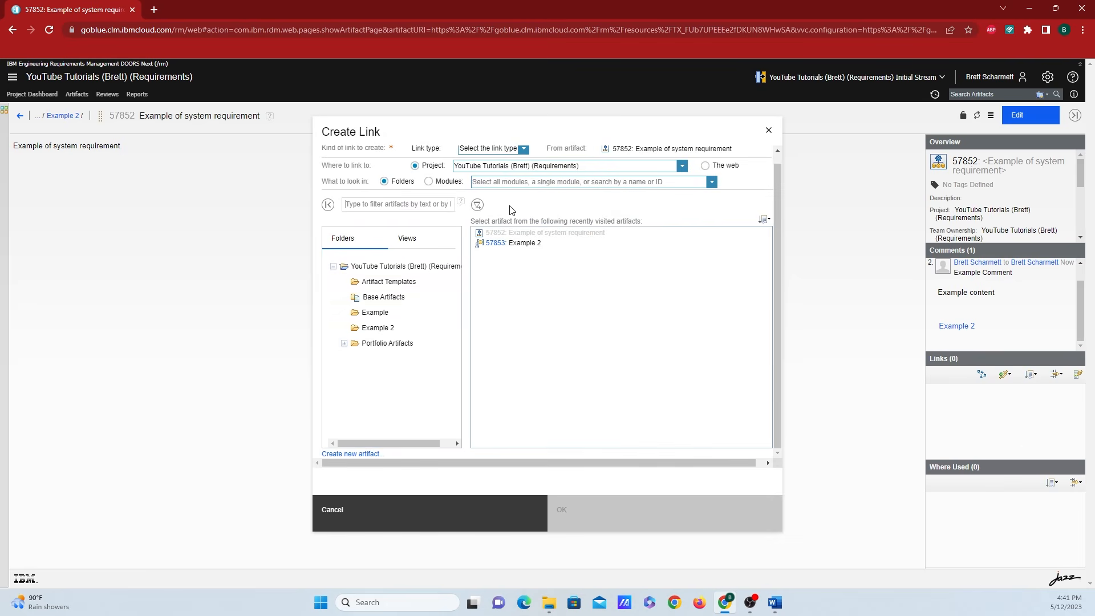
{"action": "scroll", "coordinate": [679, 197], "scroll_direction": "up", "scroll_amount": 1}
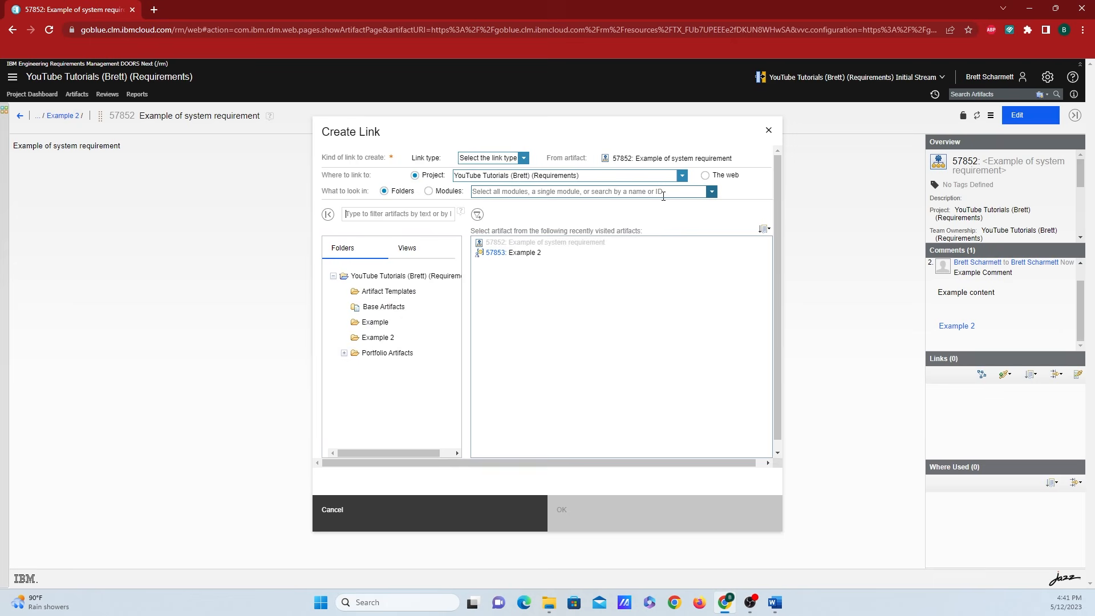
{"action": "left_click", "coordinate": [568, 259]}
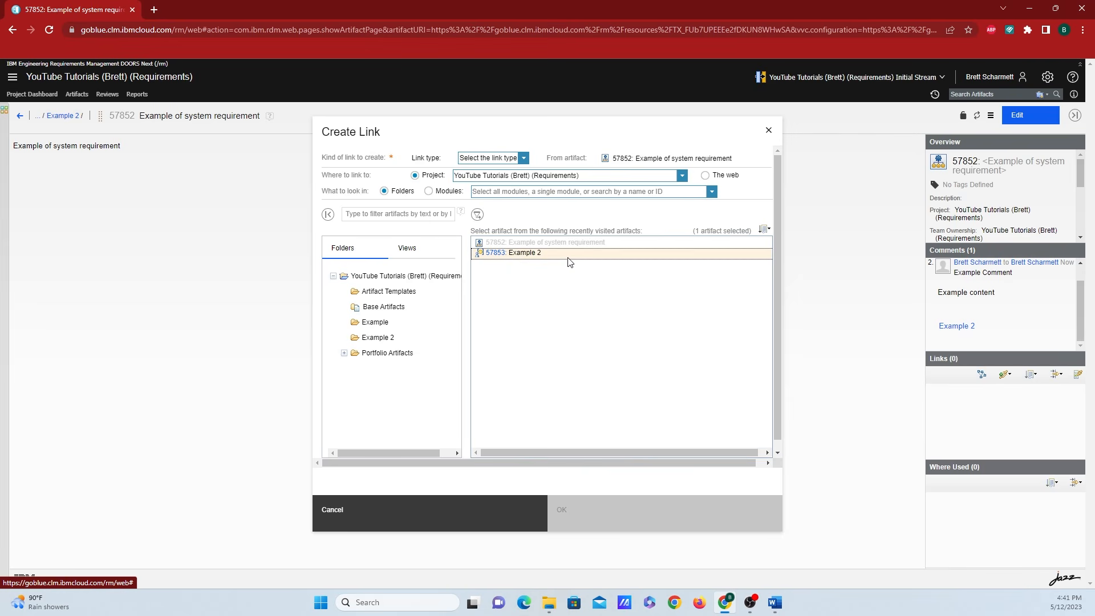
{"action": "left_click", "coordinate": [522, 158]}
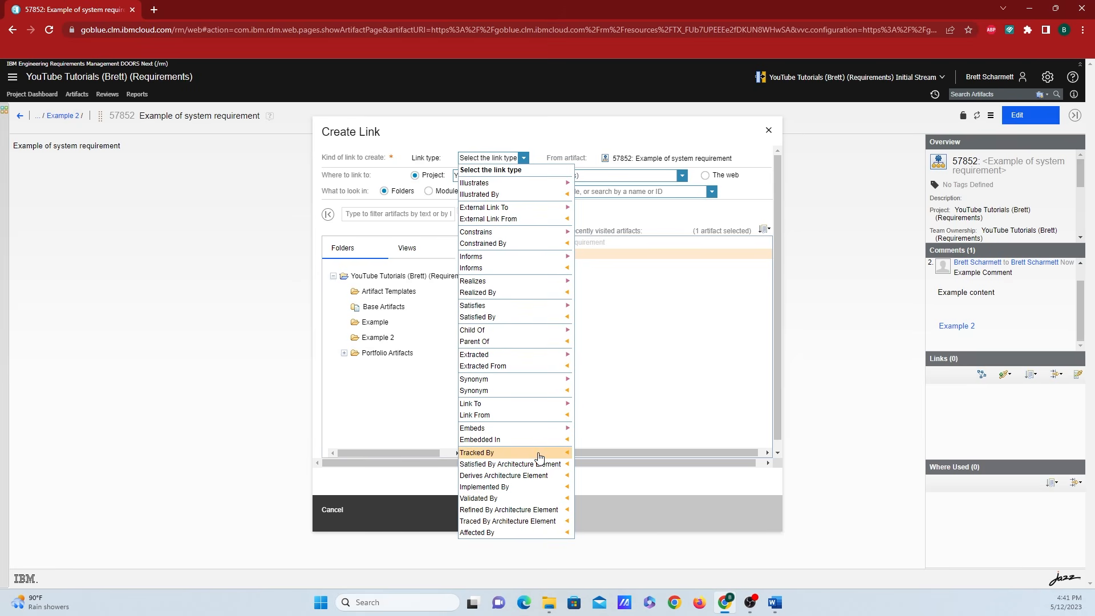
{"action": "left_click", "coordinate": [521, 306]}
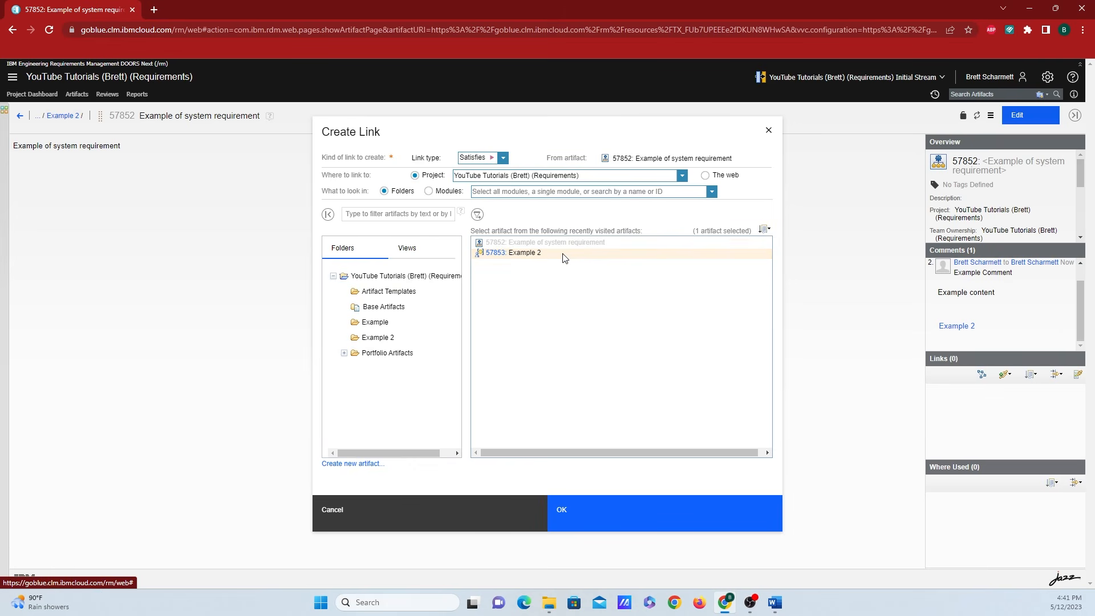
- Check the web and module target options, keep the project as the target, and create the Satisfies link to Example 2
{"action": "left_click", "coordinate": [705, 176]}
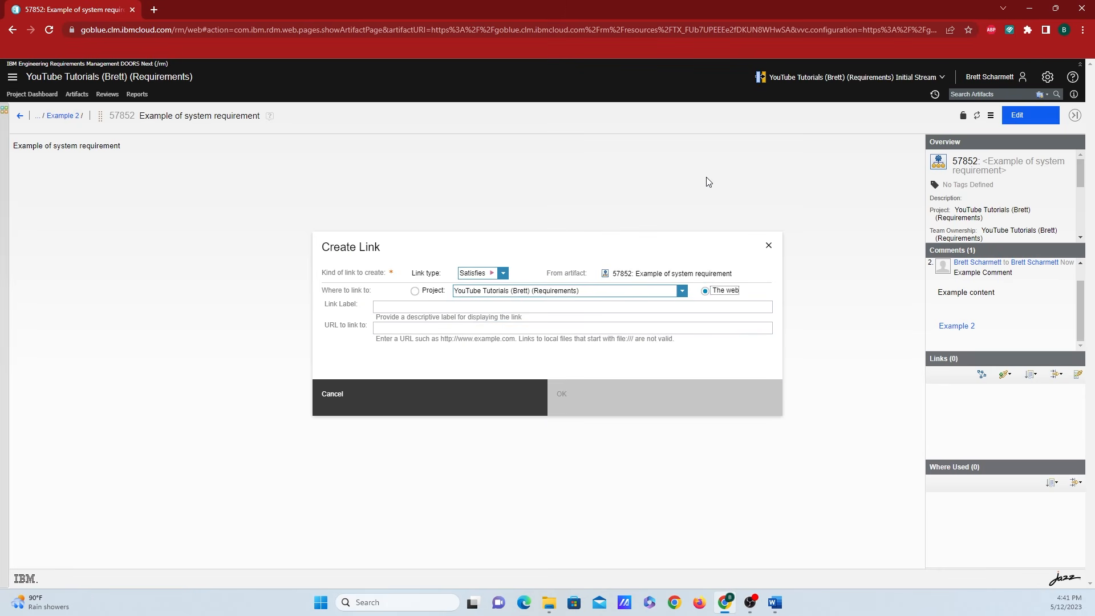
{"action": "left_click", "coordinate": [423, 292]}
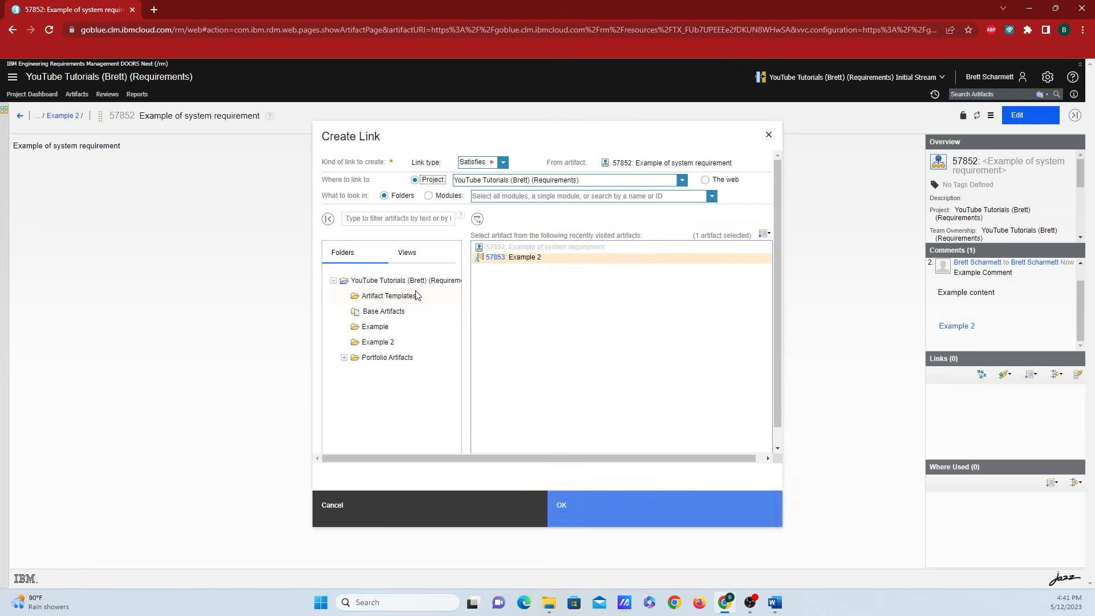
{"action": "left_click", "coordinate": [503, 163]}
{"action": "left_click", "coordinate": [505, 138]}
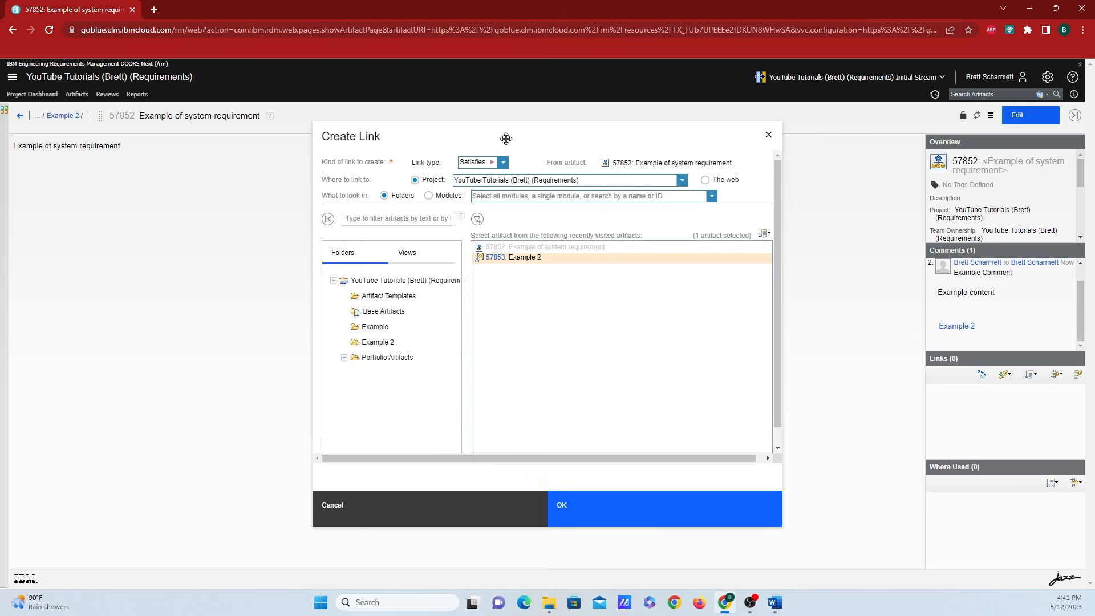
{"action": "left_click", "coordinate": [499, 197]}
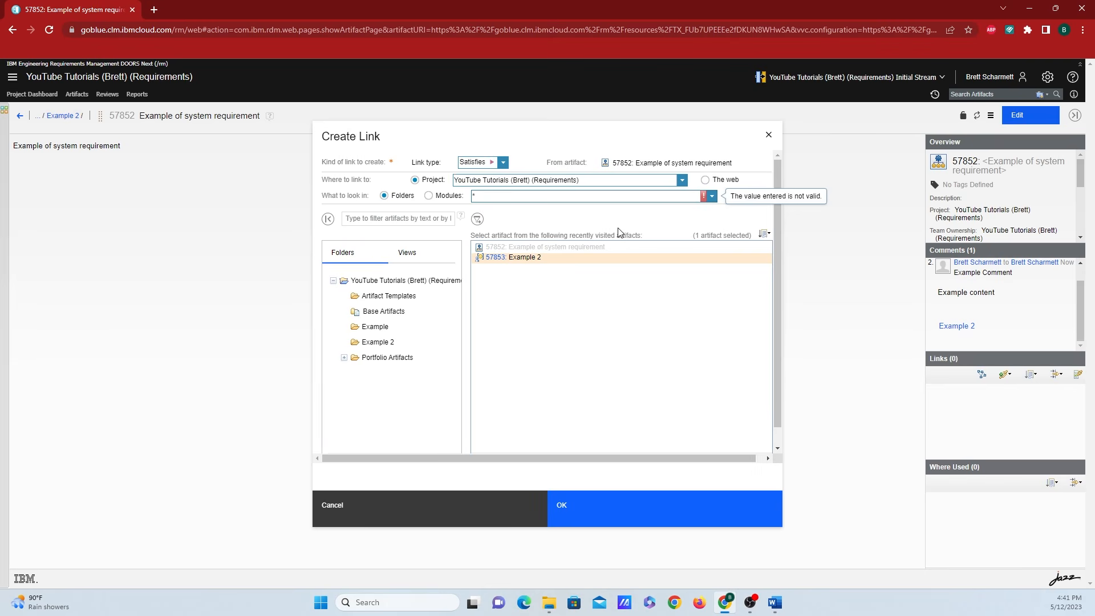
{"action": "left_click", "coordinate": [712, 196]}
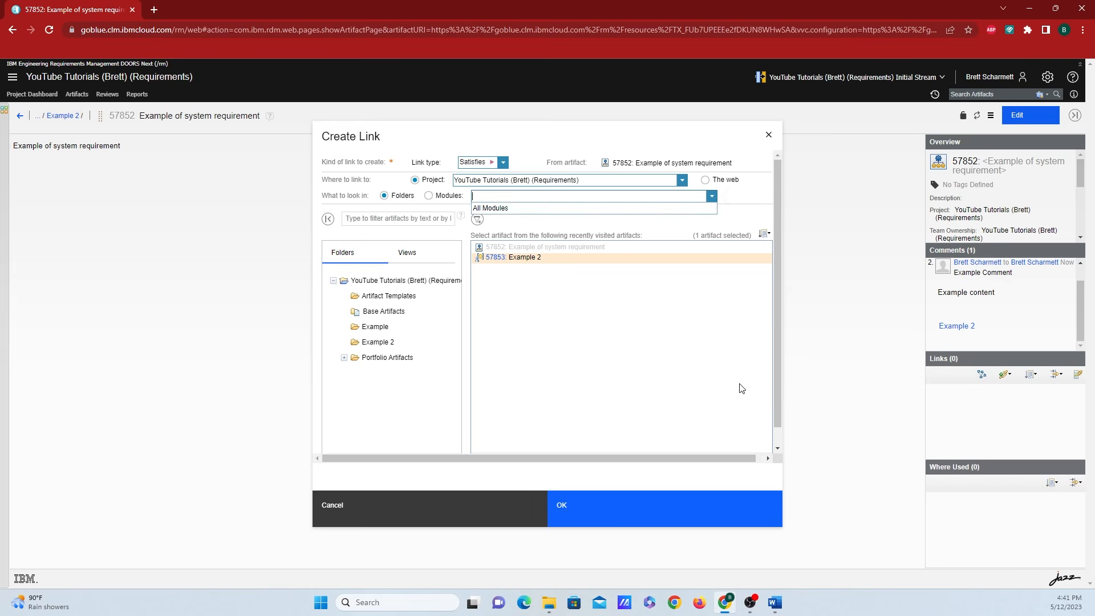
{"action": "left_click", "coordinate": [598, 516]}
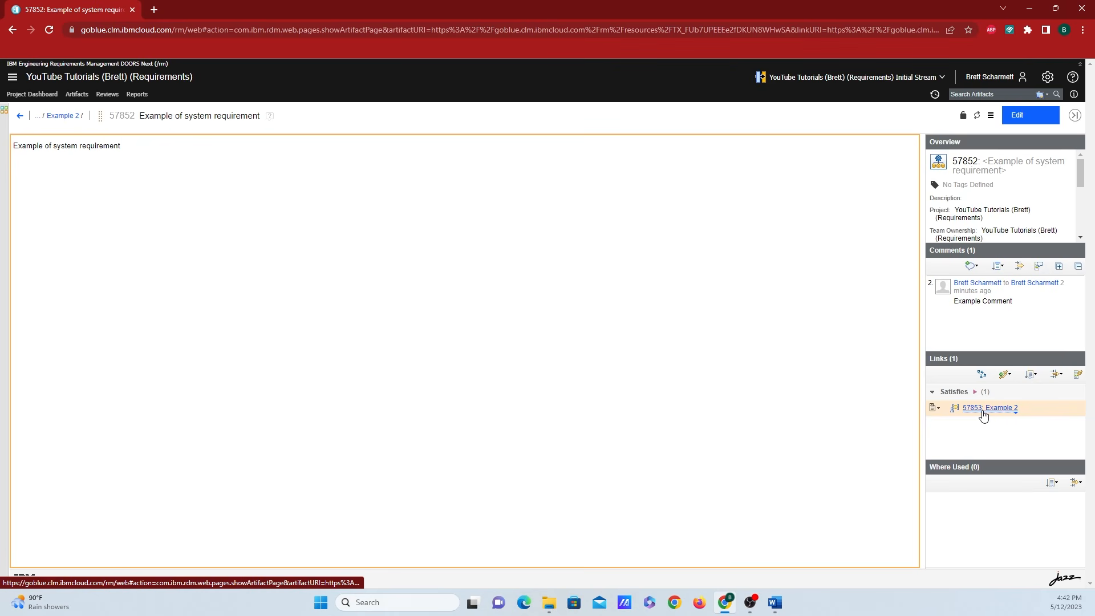
- Follow the Satisfies and Satisfied By links between the system requirement and Example 2 artifacts, then return to the Example 2 folder's artifact list
{"action": "mouse_move", "coordinate": [983, 415]}
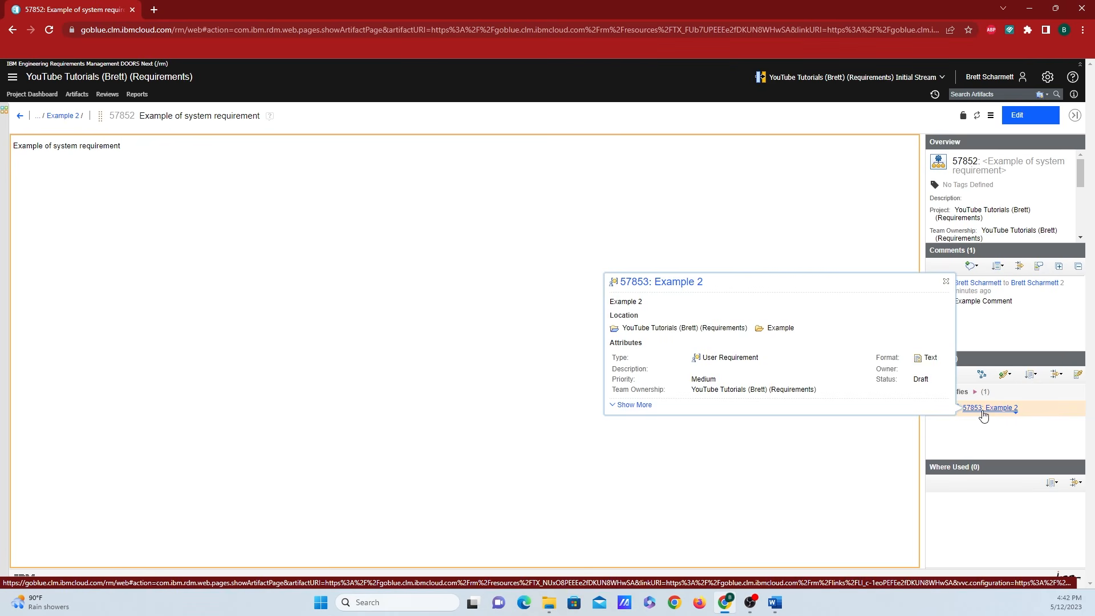
{"action": "left_click", "coordinate": [983, 415]}
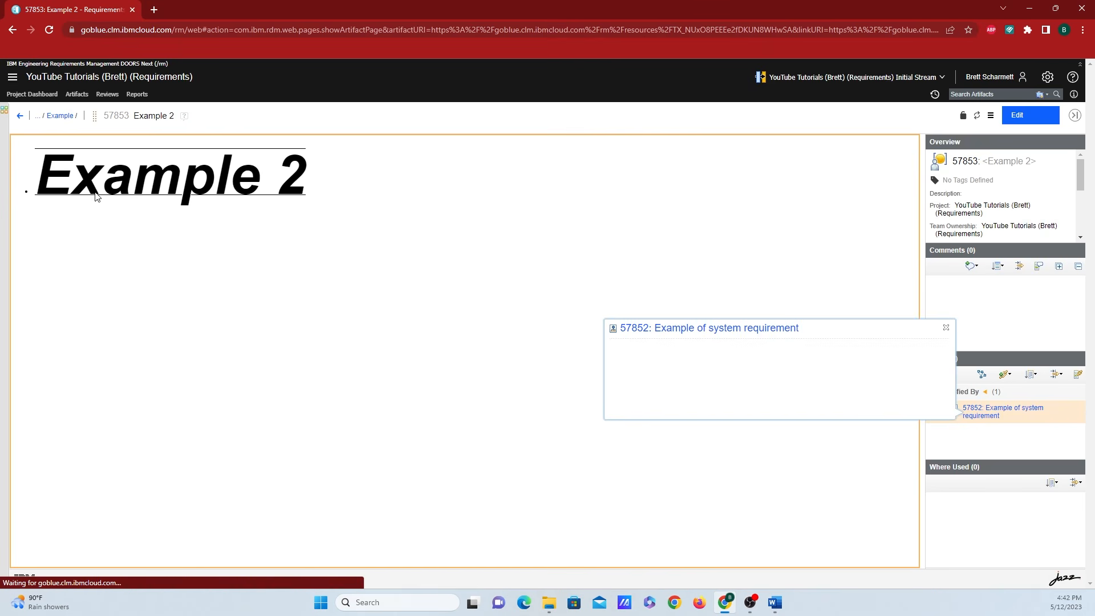
{"action": "mouse_move", "coordinate": [982, 415]}
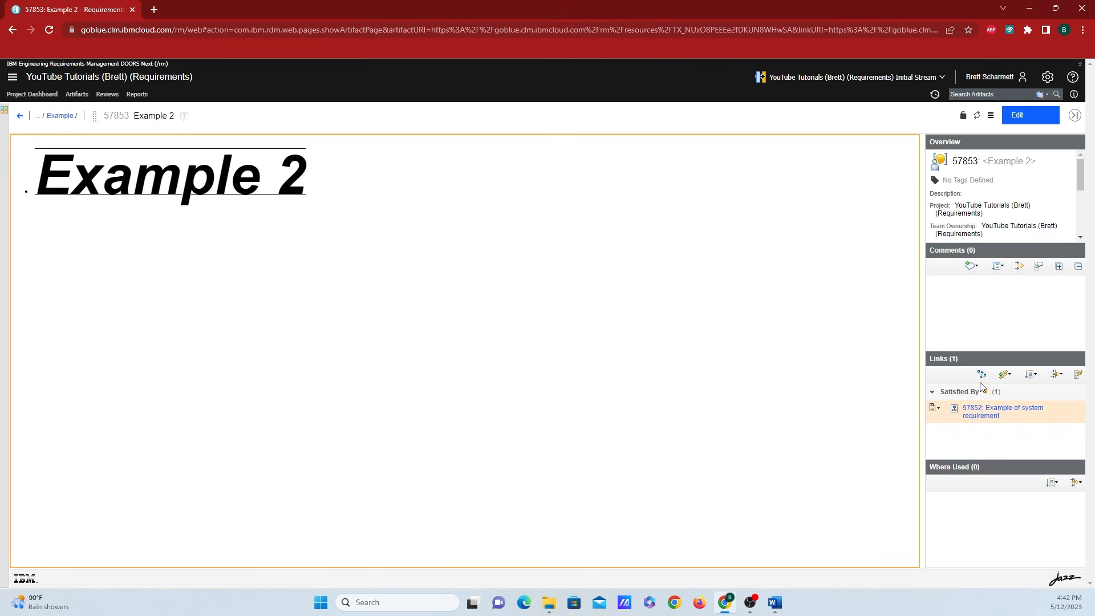
{"action": "left_click", "coordinate": [984, 415]}
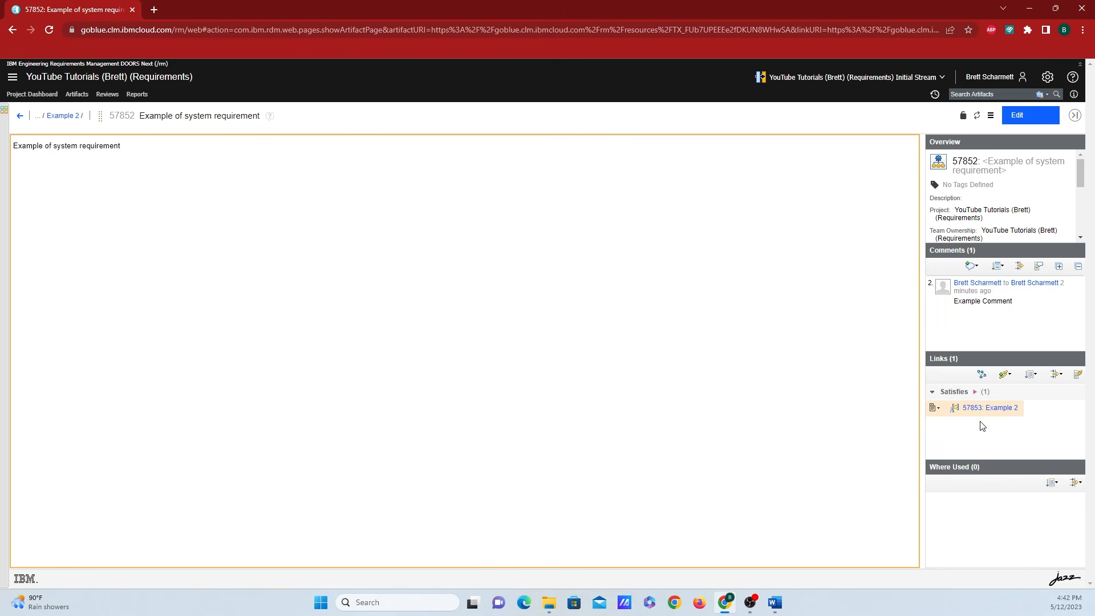
{"action": "left_click", "coordinate": [989, 408]}
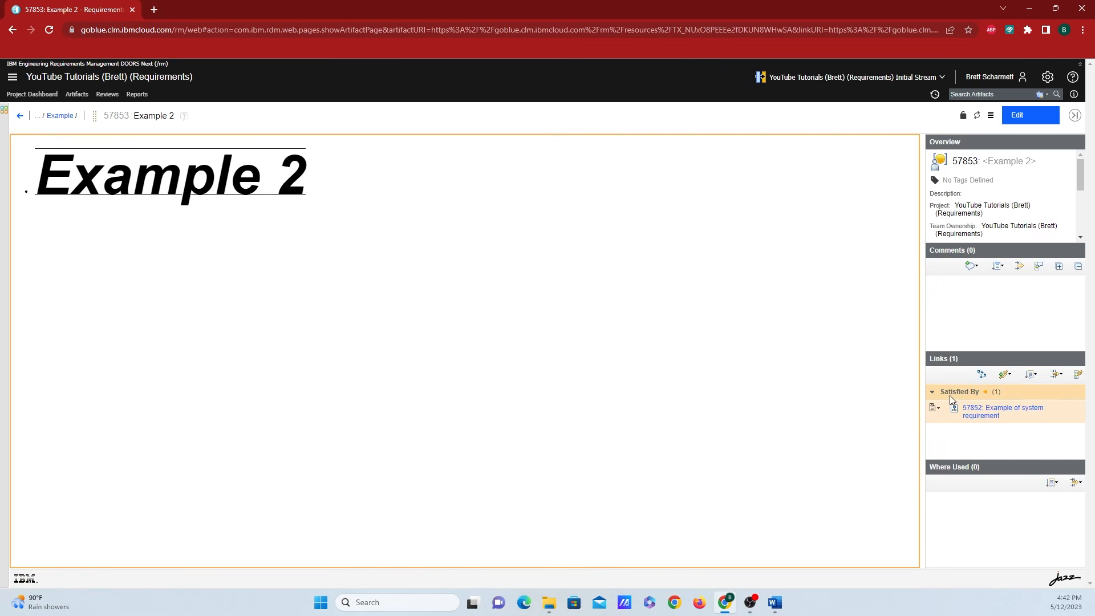
{"action": "left_click", "coordinate": [979, 417]}
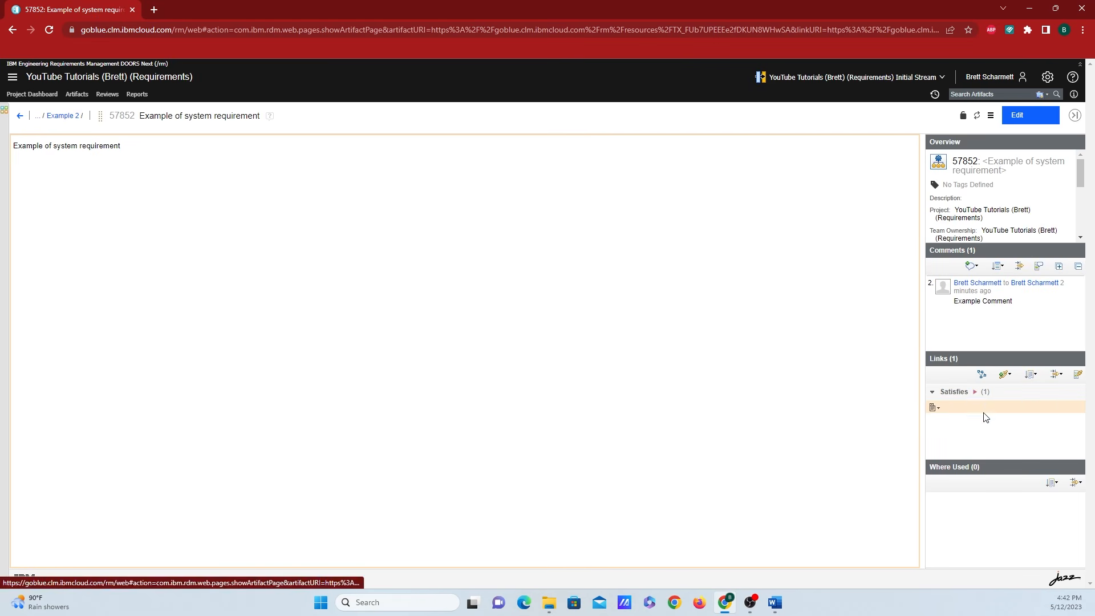
{"action": "left_click", "coordinate": [19, 115]}
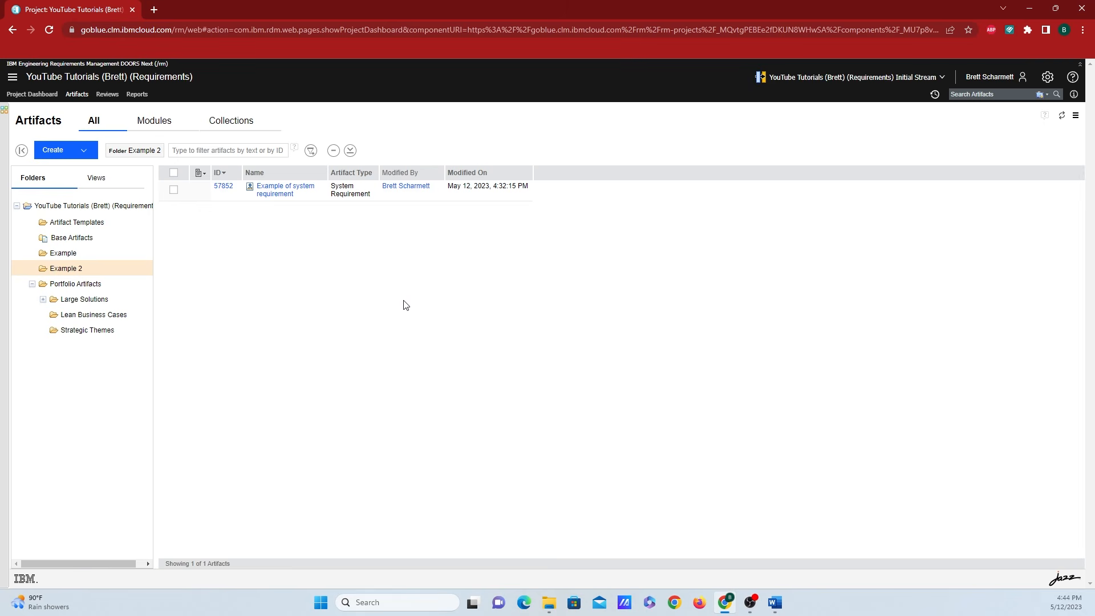
- Switch to Word, read through the whole Statement of work document, and move its window out of the way
{"action": "left_click", "coordinate": [776, 601]}
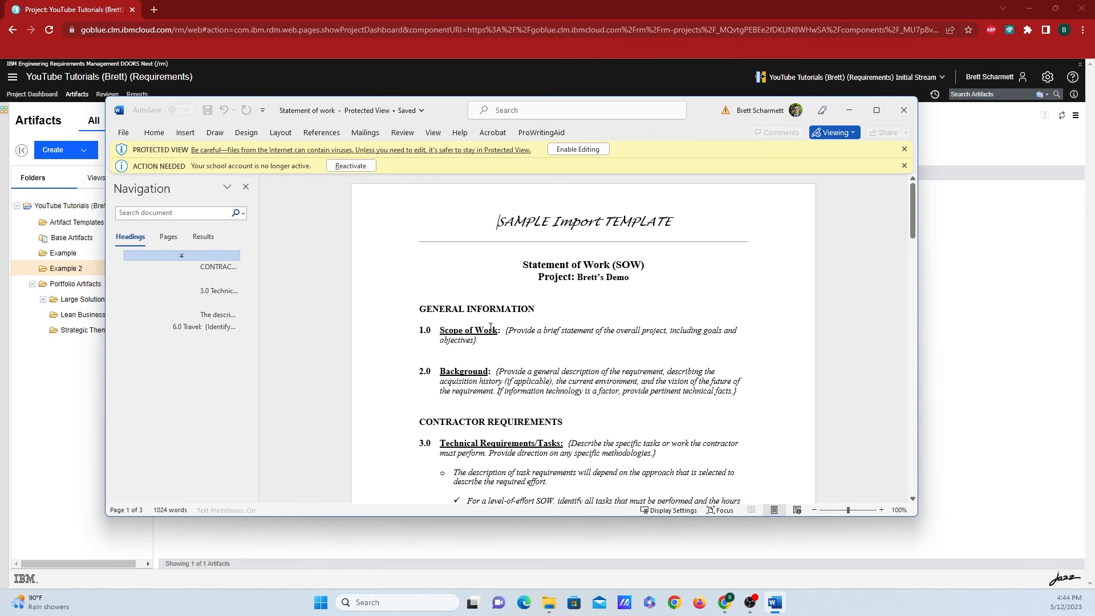
{"action": "scroll", "coordinate": [424, 254], "scroll_direction": "down", "scroll_amount": 1}
{"action": "scroll", "coordinate": [422, 294], "scroll_direction": "down", "scroll_amount": 1}
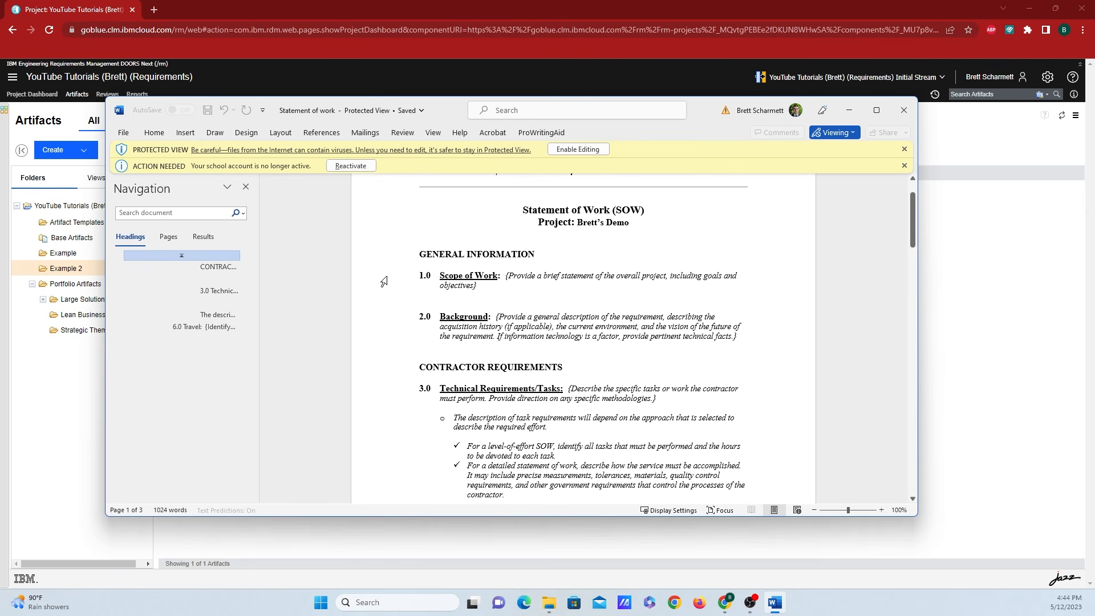
{"action": "scroll", "coordinate": [403, 253], "scroll_direction": "down", "scroll_amount": 1}
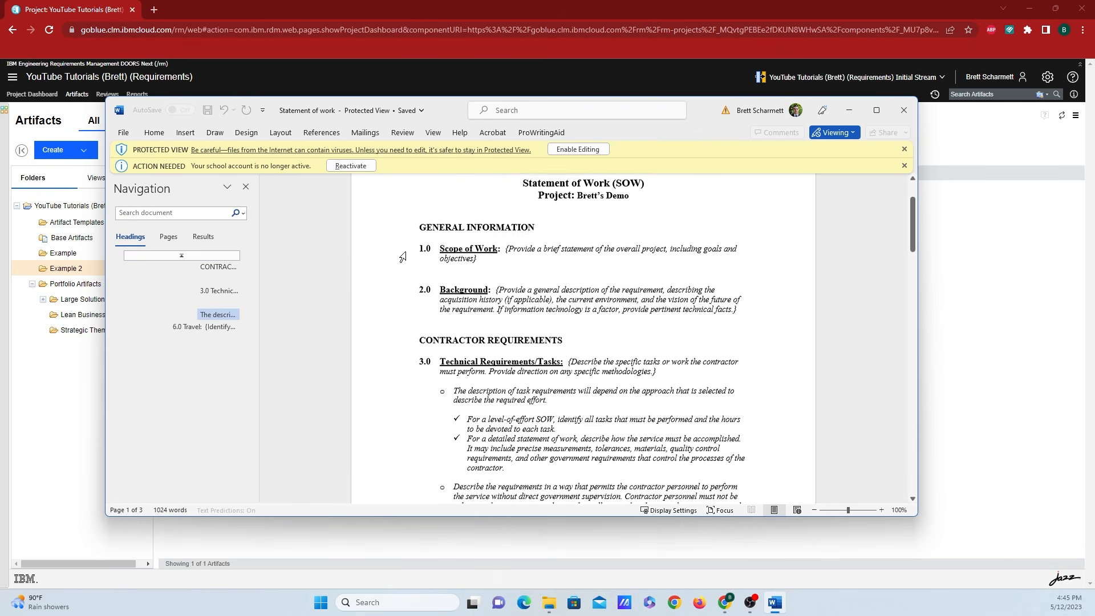
{"action": "scroll", "coordinate": [444, 238], "scroll_direction": "down", "scroll_amount": 6}
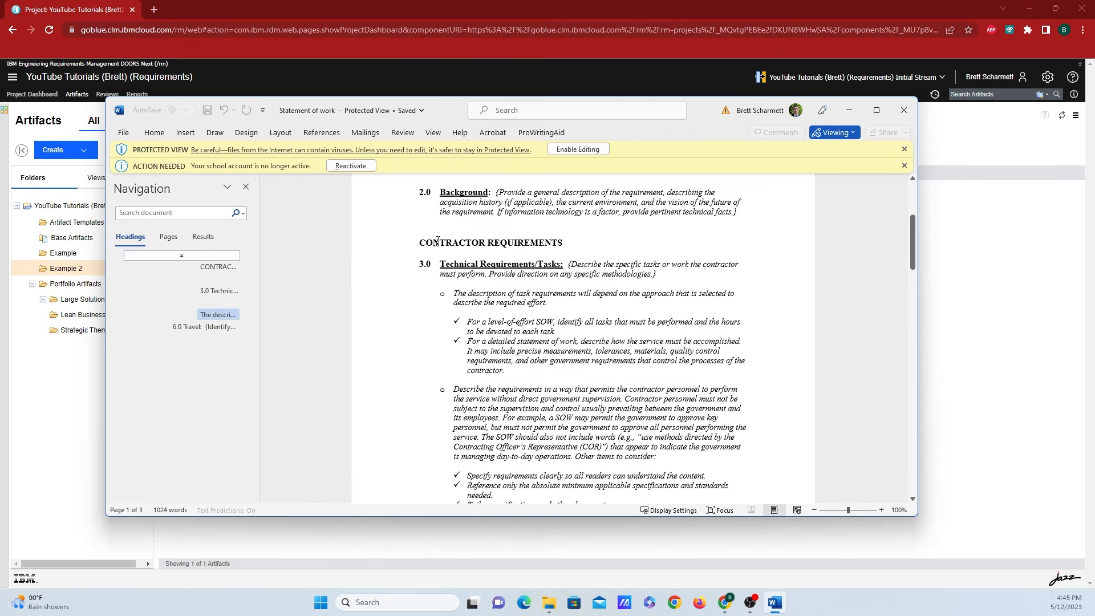
{"action": "scroll", "coordinate": [527, 233], "scroll_direction": "down", "scroll_amount": 2}
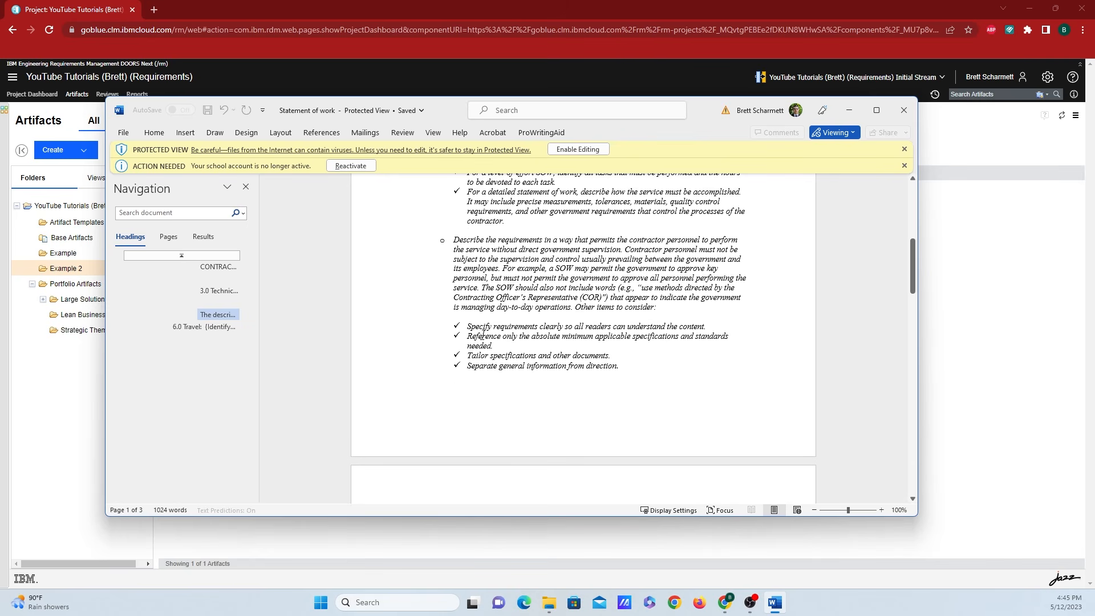
{"action": "scroll", "coordinate": [482, 335], "scroll_direction": "down", "scroll_amount": 10}
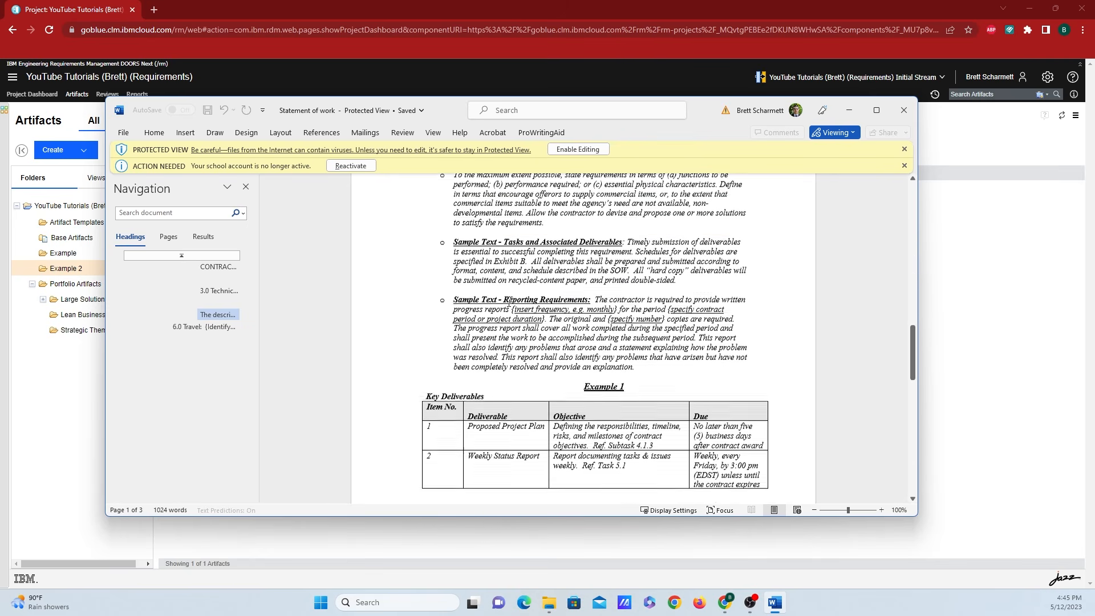
{"action": "scroll", "coordinate": [509, 302], "scroll_direction": "down", "scroll_amount": 12}
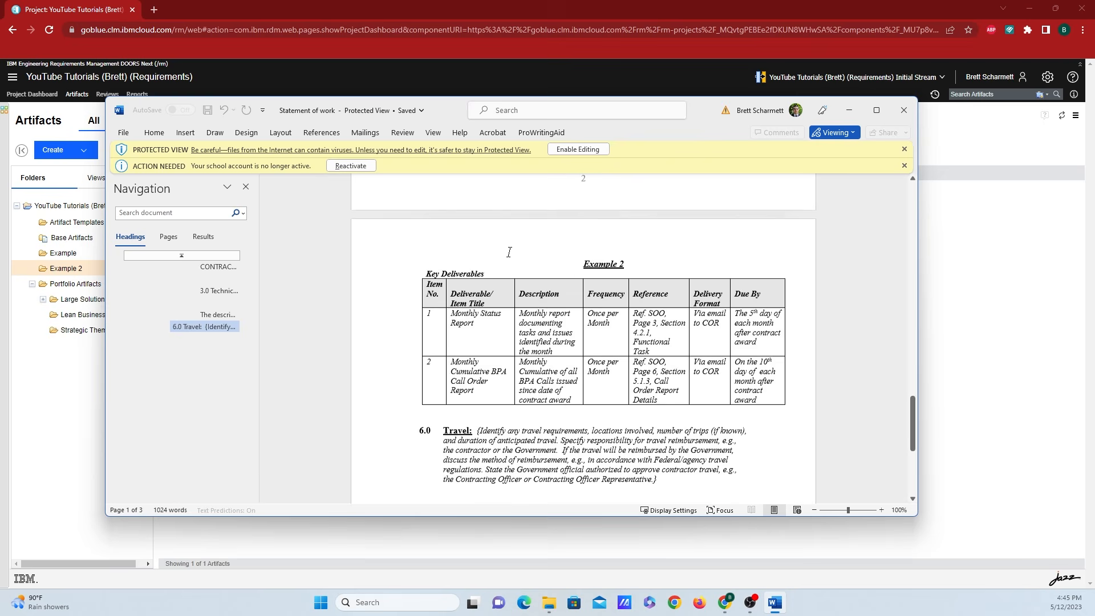
{"action": "scroll", "coordinate": [509, 252], "scroll_direction": "down", "scroll_amount": 12}
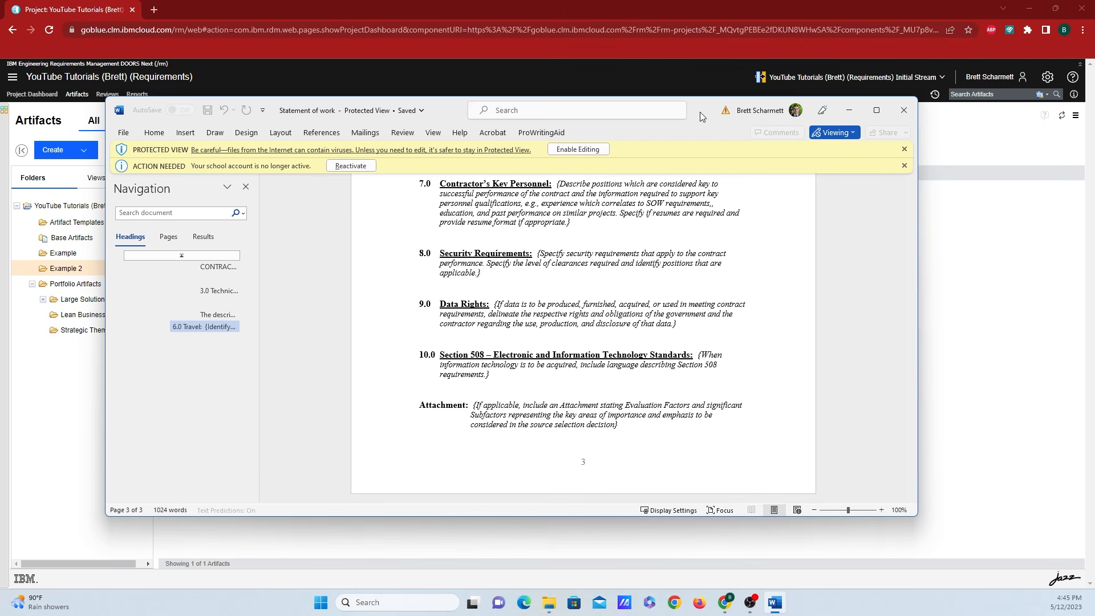
{"action": "left_click_drag", "start_coordinate": [700, 111], "coordinate": [0, 131]}
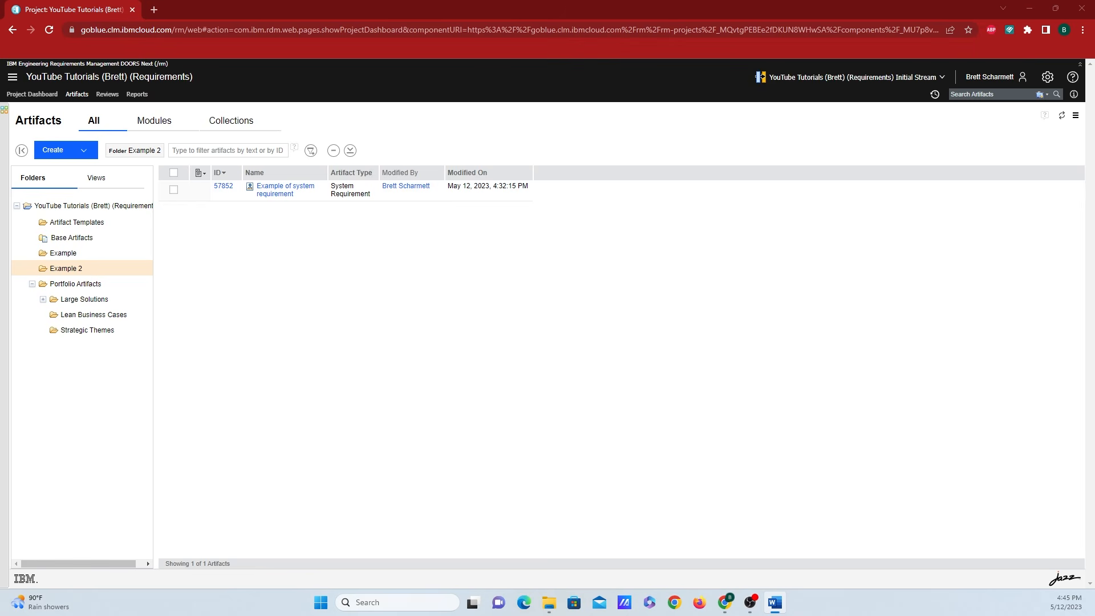
- Start an artifact upload in the Example 2 folder, search Downloads for "sow", and choose the "Statement of work" Word file
{"action": "left_click", "coordinate": [224, 203]}
{"action": "left_click", "coordinate": [89, 152]}
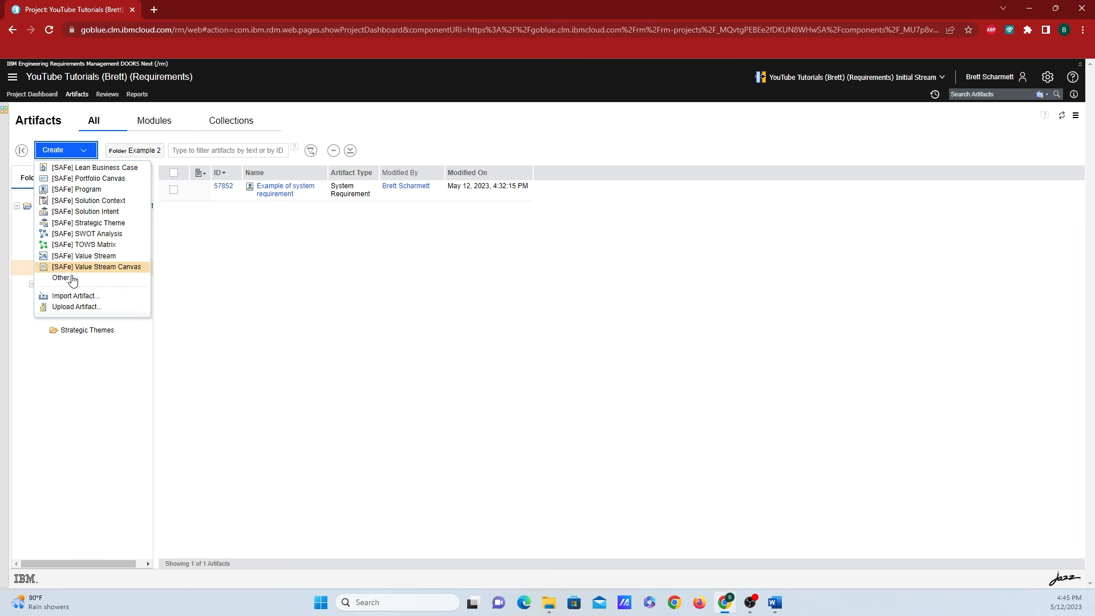
{"action": "left_click", "coordinate": [83, 306]}
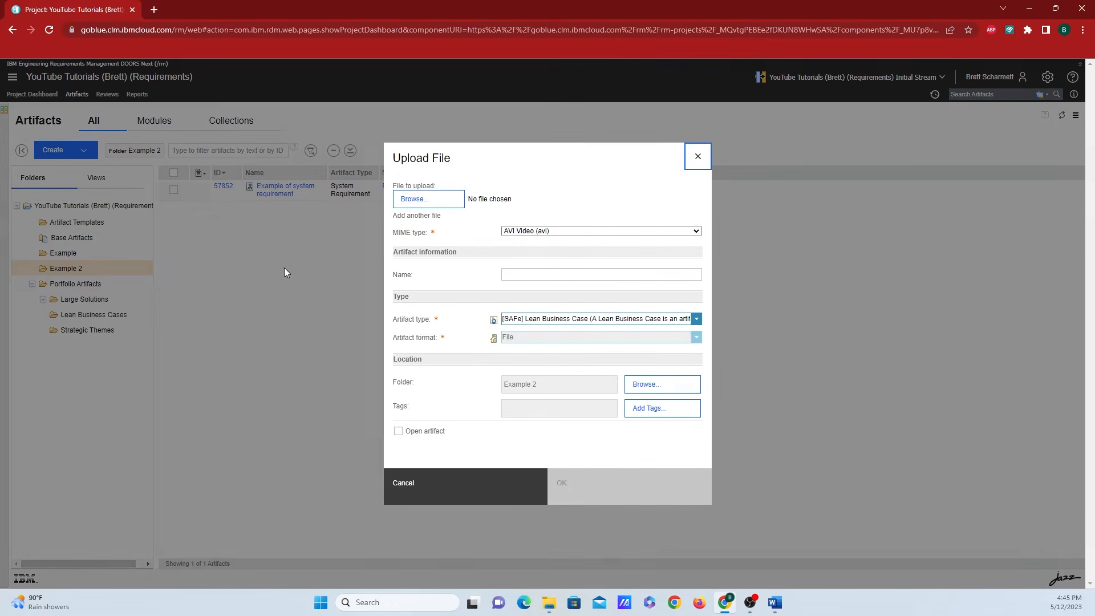
{"action": "left_click", "coordinate": [431, 199]}
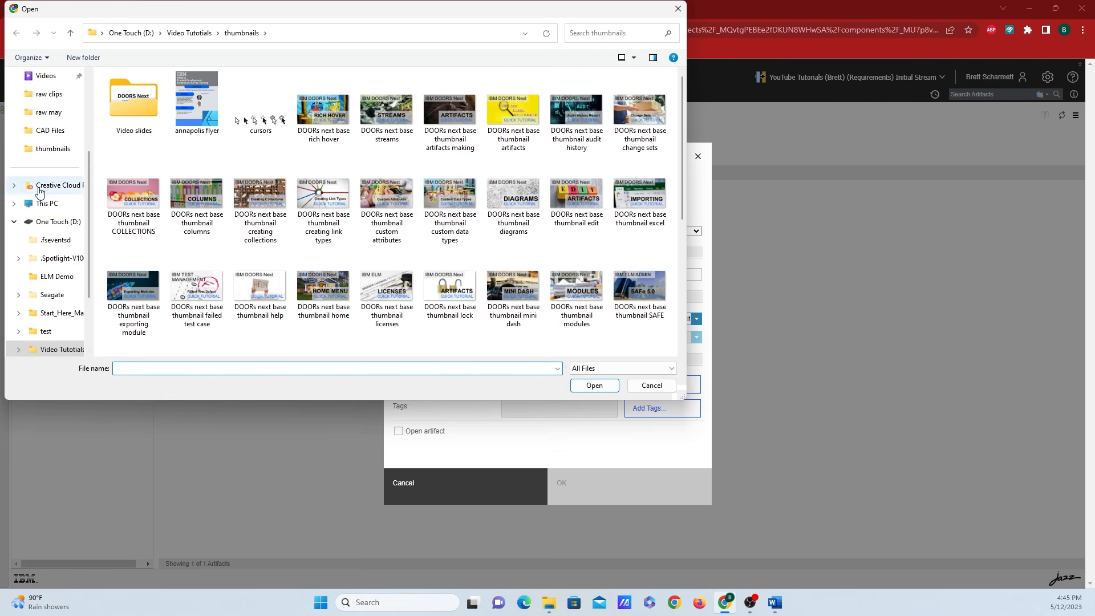
{"action": "scroll", "coordinate": [46, 143], "scroll_direction": "up", "scroll_amount": 2}
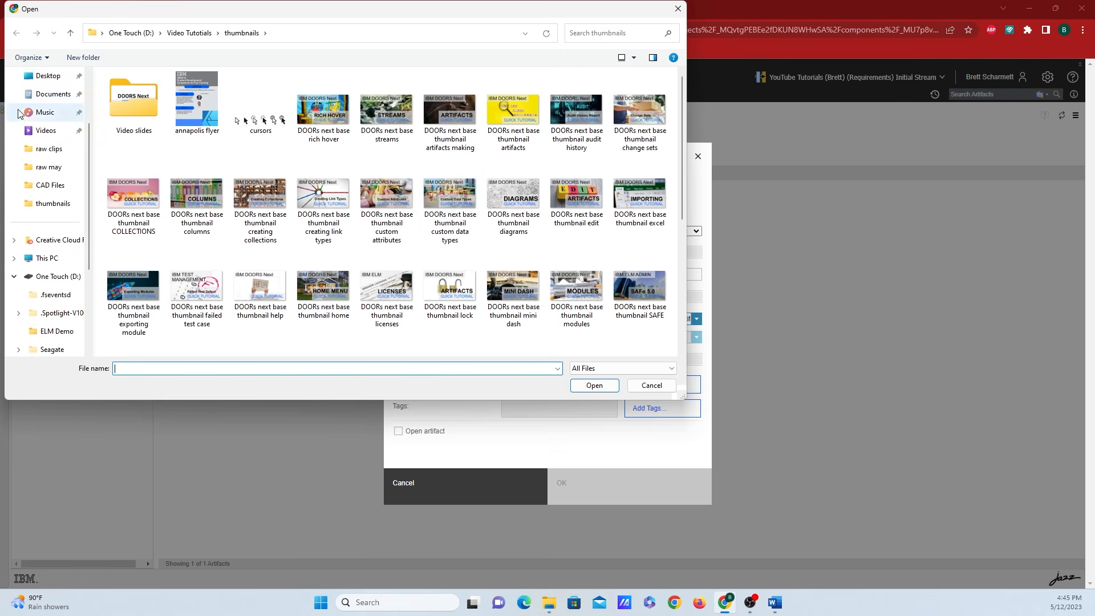
{"action": "scroll", "coordinate": [52, 114], "scroll_direction": "up", "scroll_amount": 2}
{"action": "left_click", "coordinate": [54, 130]}
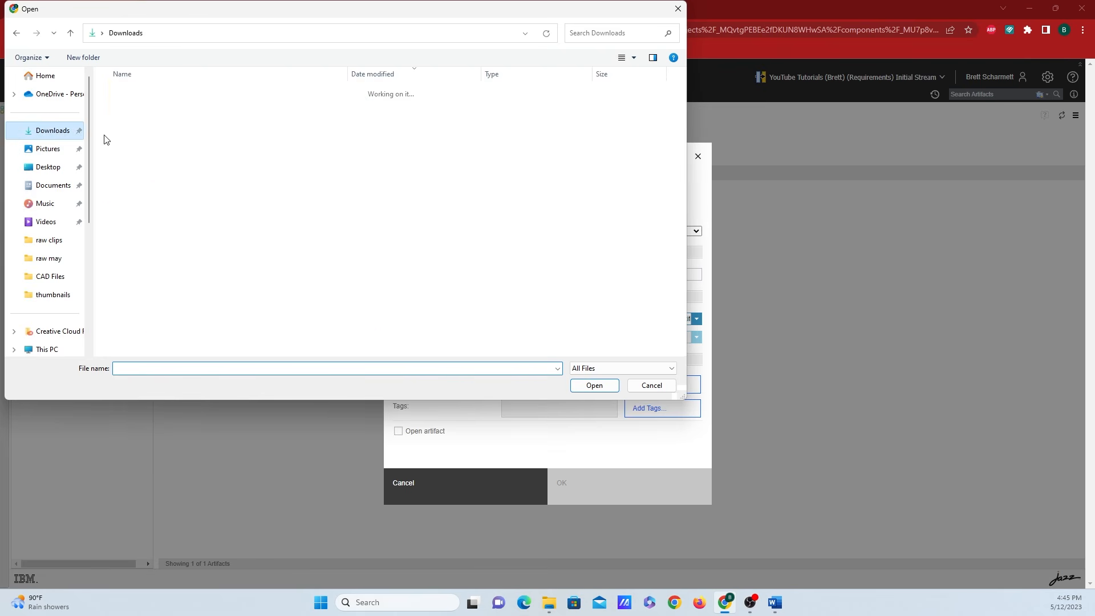
{"action": "left_click", "coordinate": [622, 29]}
{"action": "type", "text": "sow"}
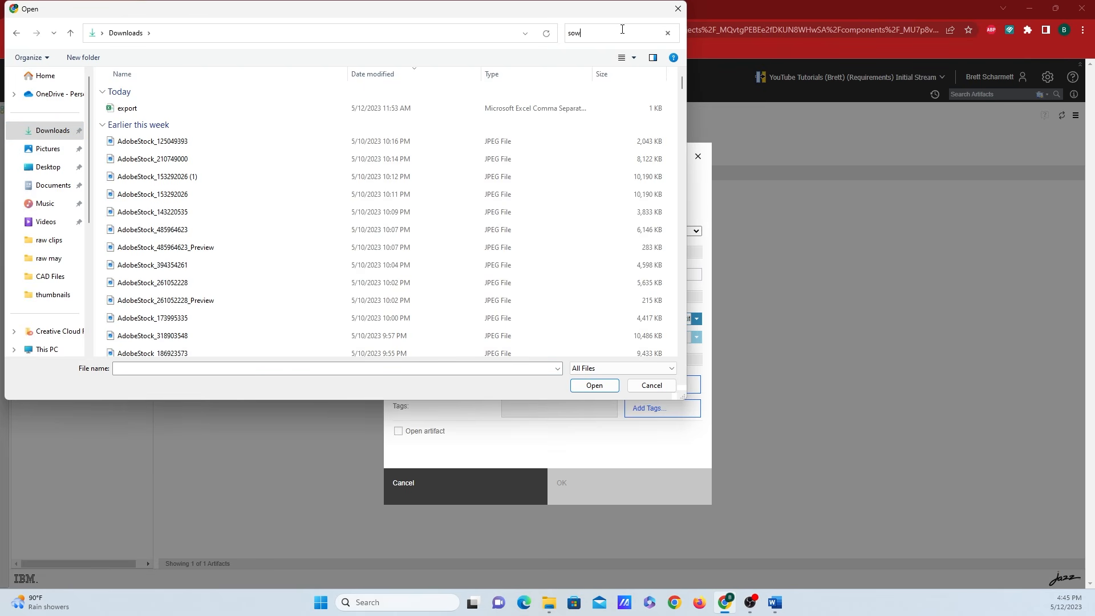
{"action": "left_click", "coordinate": [350, 144]}
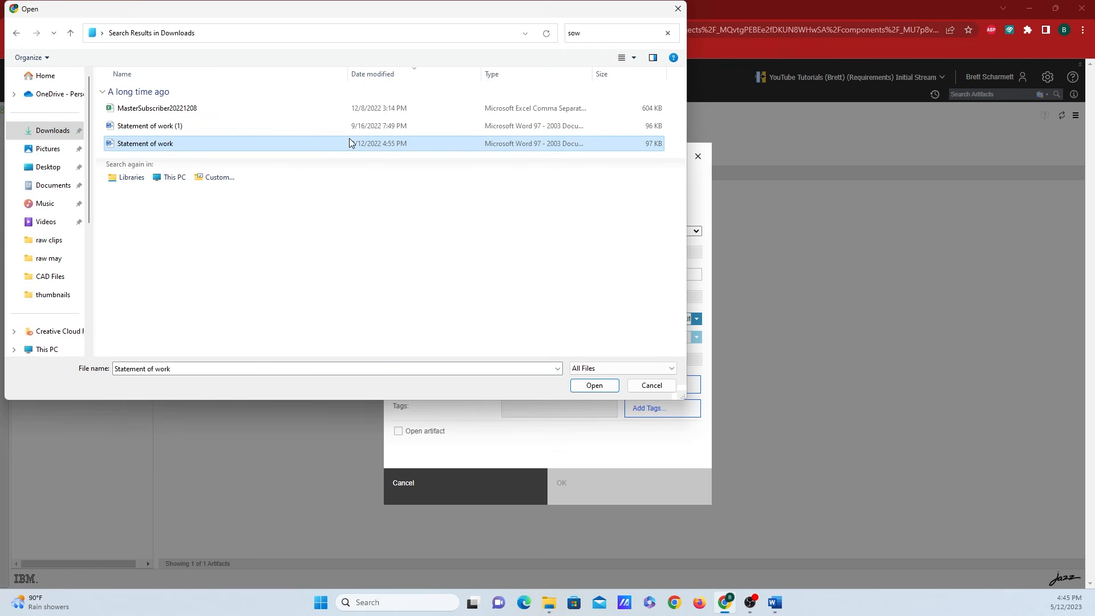
{"action": "left_click", "coordinate": [610, 386]}
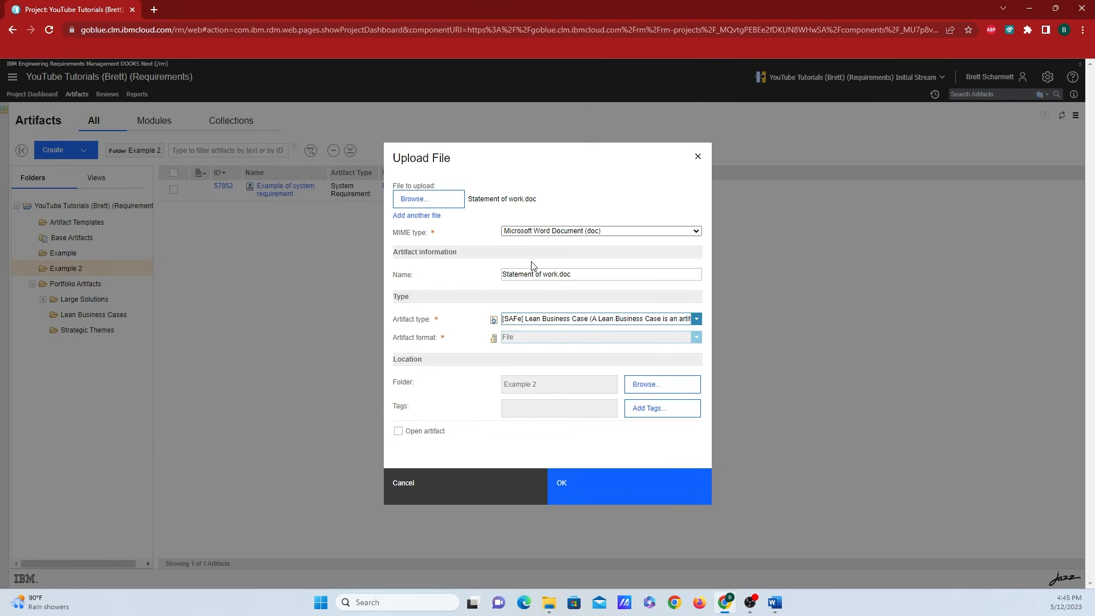
- Check the available MIME types, keep Microsoft Word Document (doc), and upload the file as a [SAFe] Lean Business Case artifact
{"action": "left_click", "coordinate": [563, 232]}
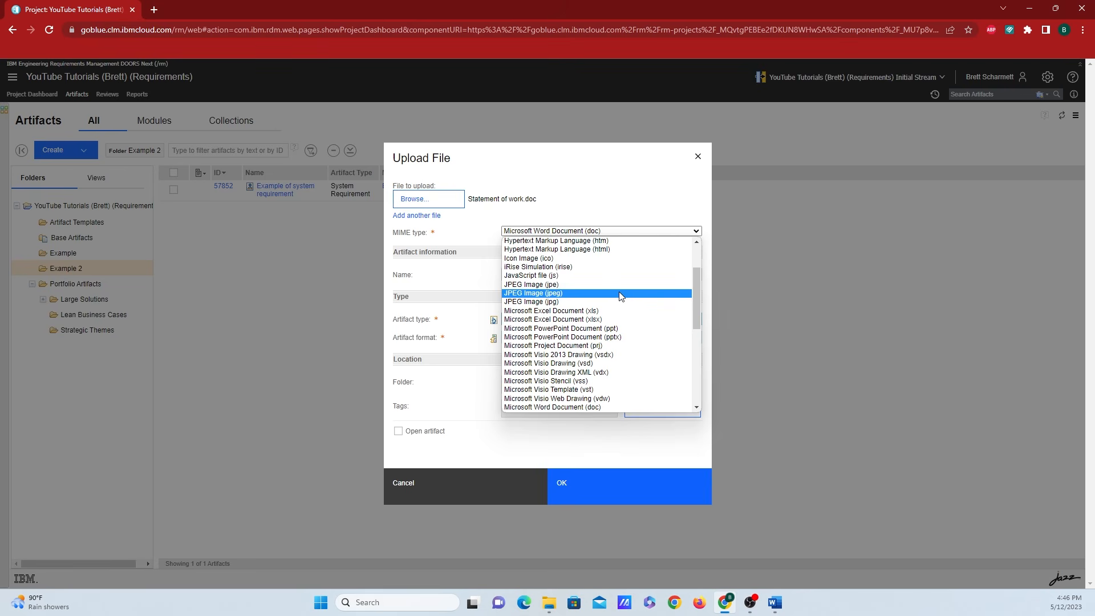
{"action": "scroll", "coordinate": [621, 319], "scroll_direction": "down", "scroll_amount": 4}
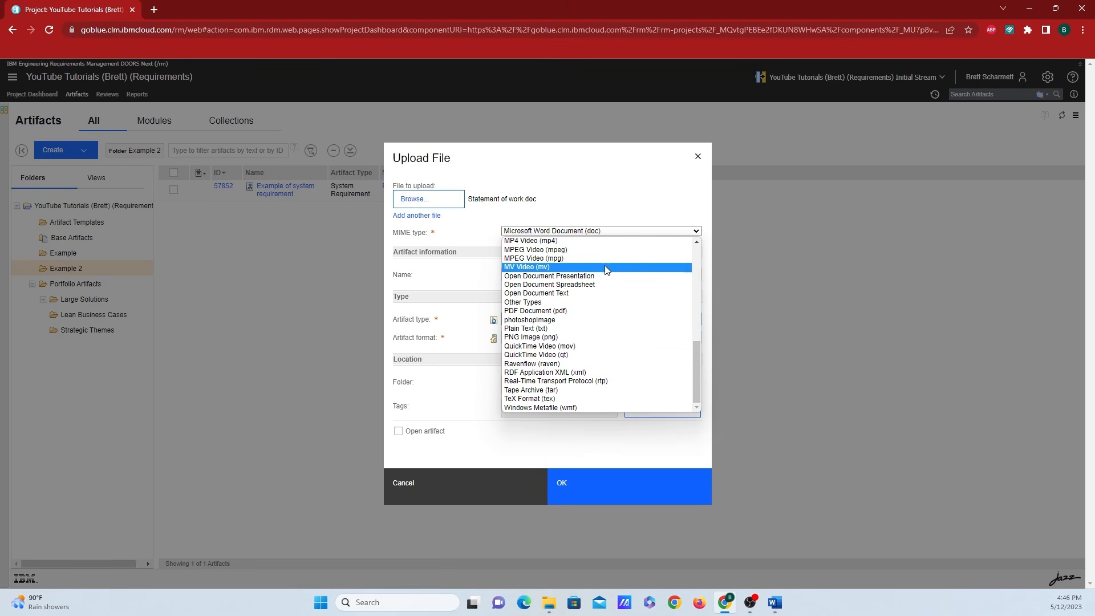
{"action": "left_click", "coordinate": [472, 227]}
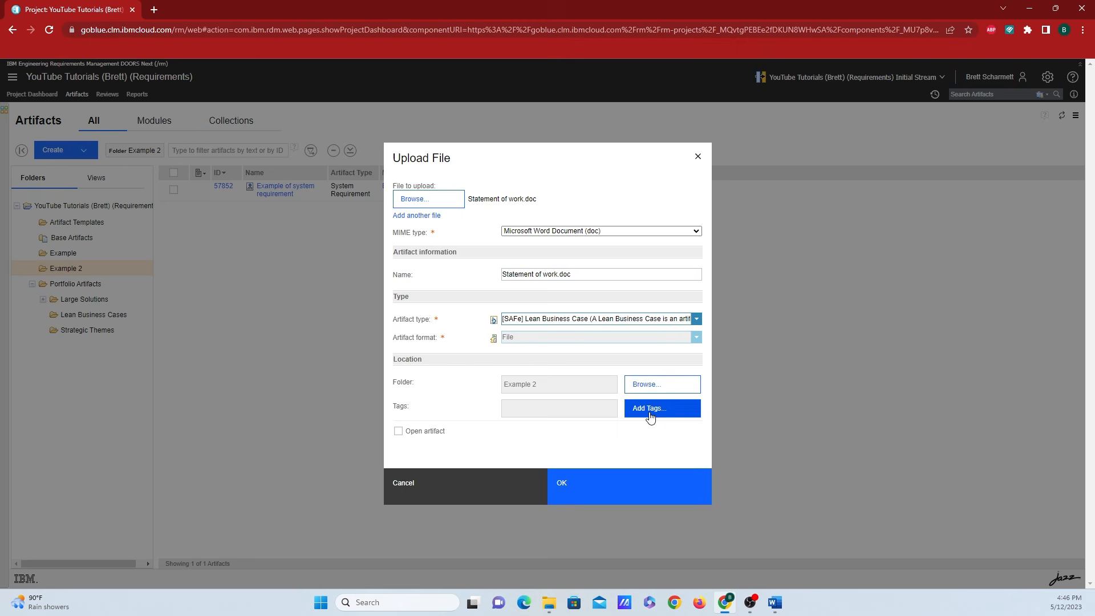
{"action": "left_click", "coordinate": [603, 498]}
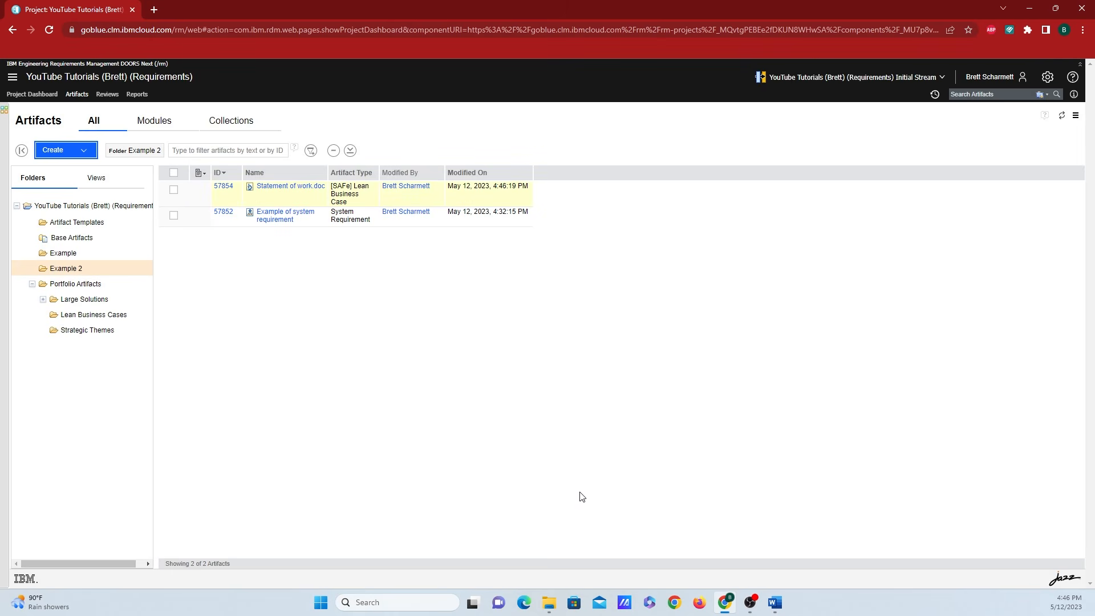
- Open the uploaded Statement of work.doc artifact, read through its content, and expand its comments and links sections
{"action": "left_click", "coordinate": [278, 187]}
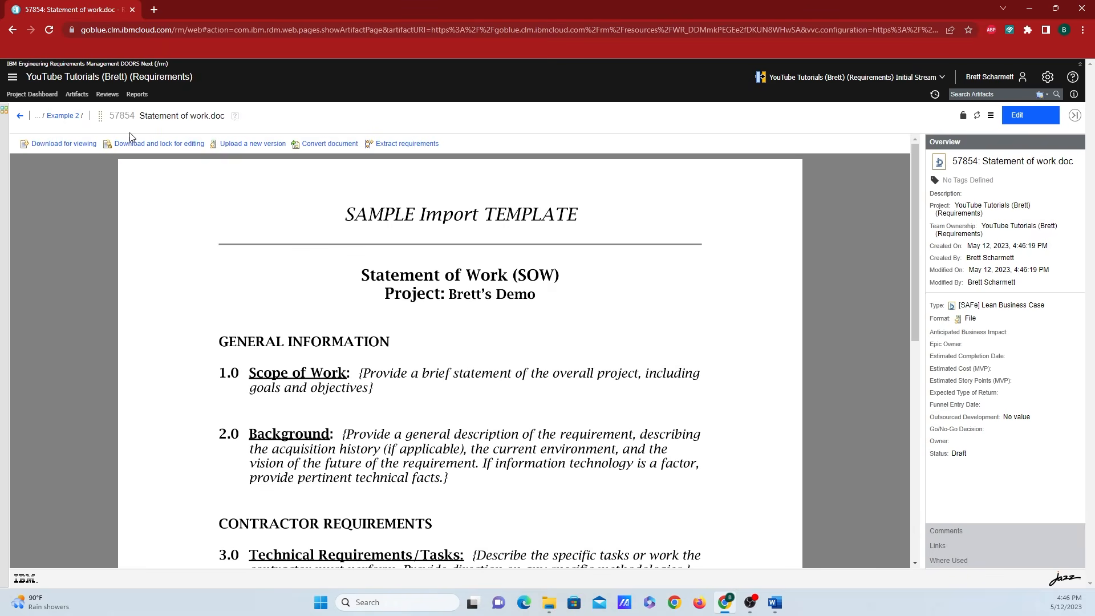
{"action": "scroll", "coordinate": [584, 389], "scroll_direction": "down", "scroll_amount": 15}
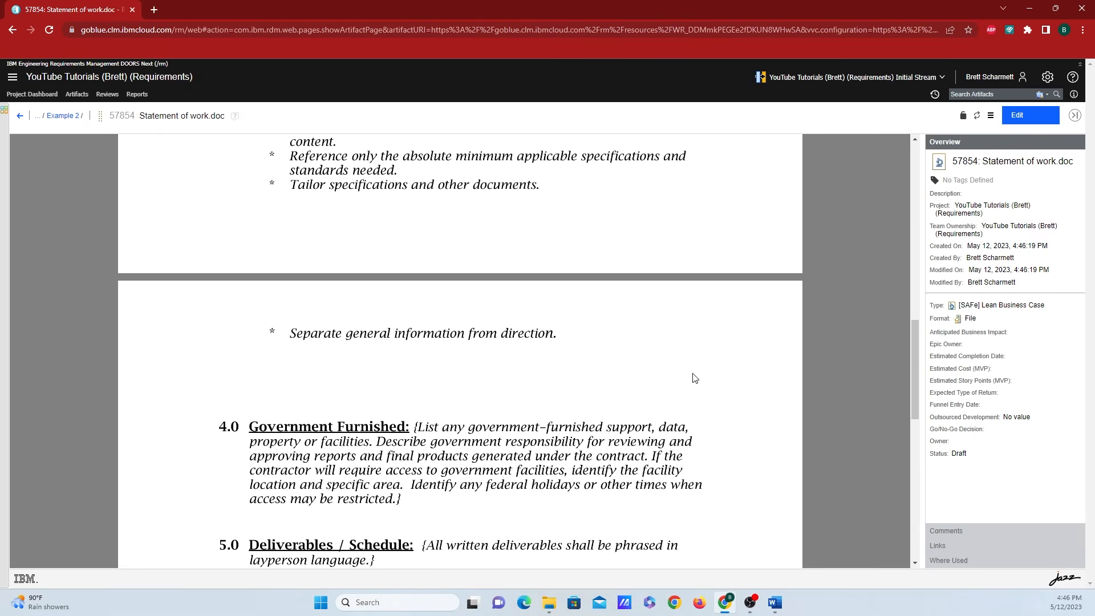
{"action": "scroll", "coordinate": [668, 353], "scroll_direction": "down", "scroll_amount": 15}
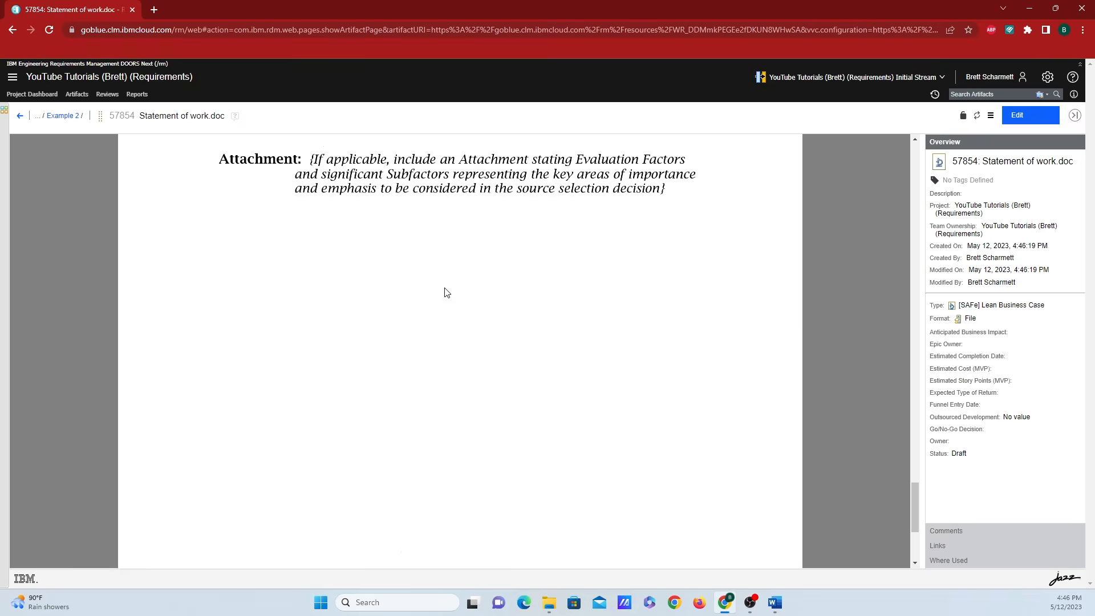
{"action": "scroll", "coordinate": [451, 285], "scroll_direction": "up", "scroll_amount": 8}
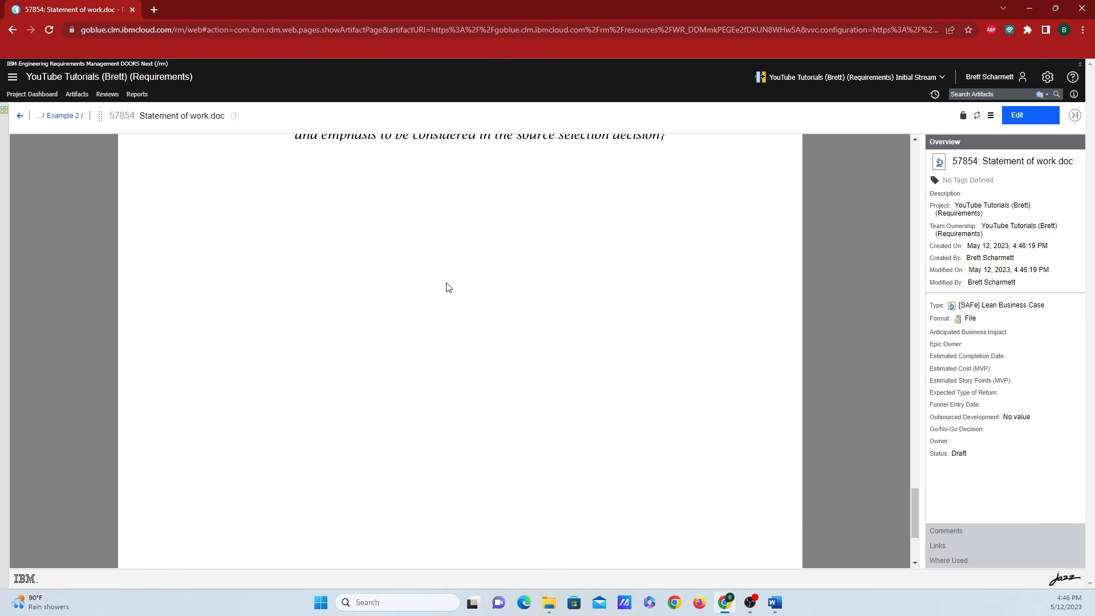
{"action": "scroll", "coordinate": [462, 278], "scroll_direction": "up", "scroll_amount": 20}
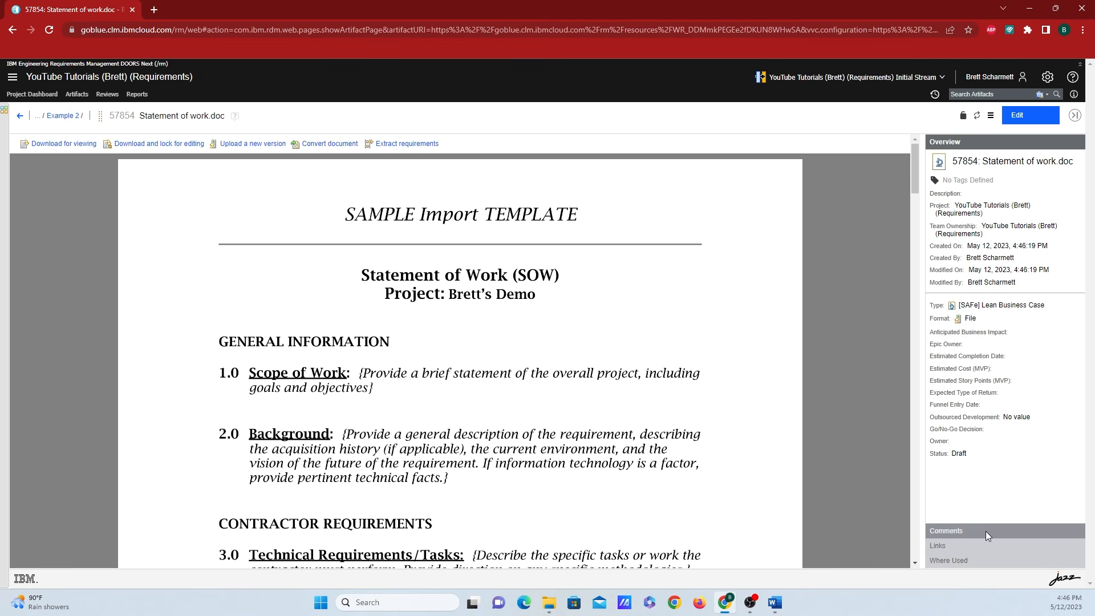
{"action": "left_click", "coordinate": [935, 532]}
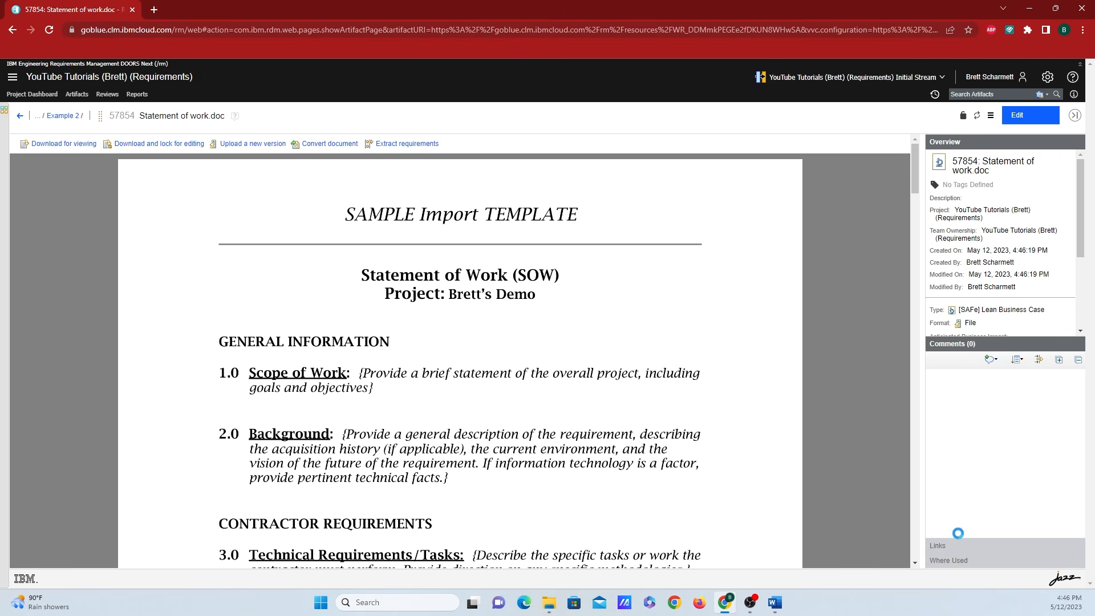
{"action": "left_click", "coordinate": [957, 545]}
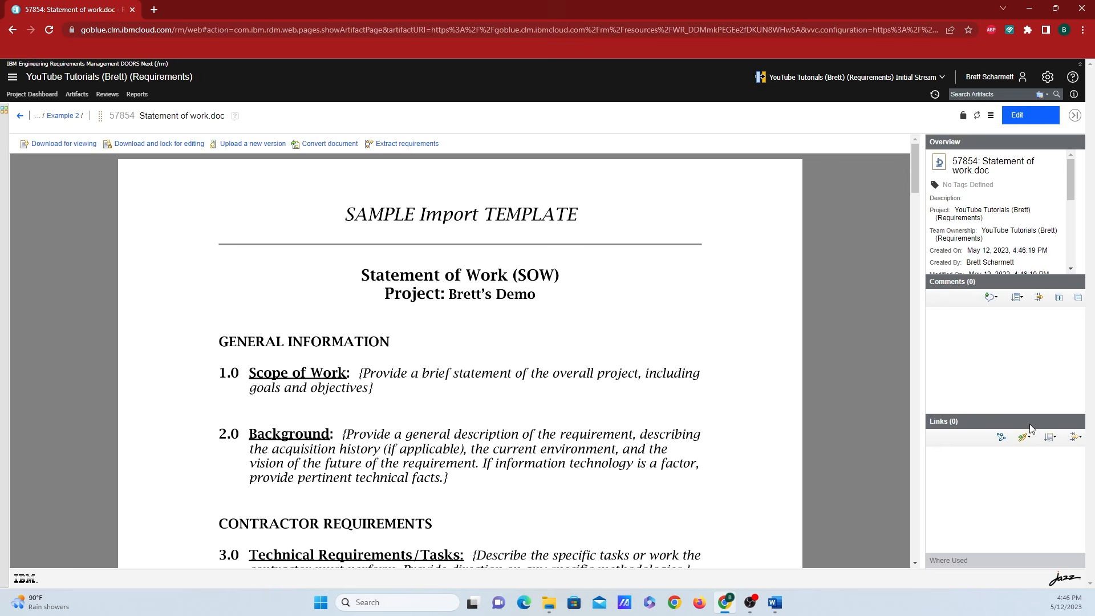
- Expand the Where Used section of the Statement of work.doc artifact and return to the Example 2 folder's artifact list
{"action": "left_click", "coordinate": [976, 556]}
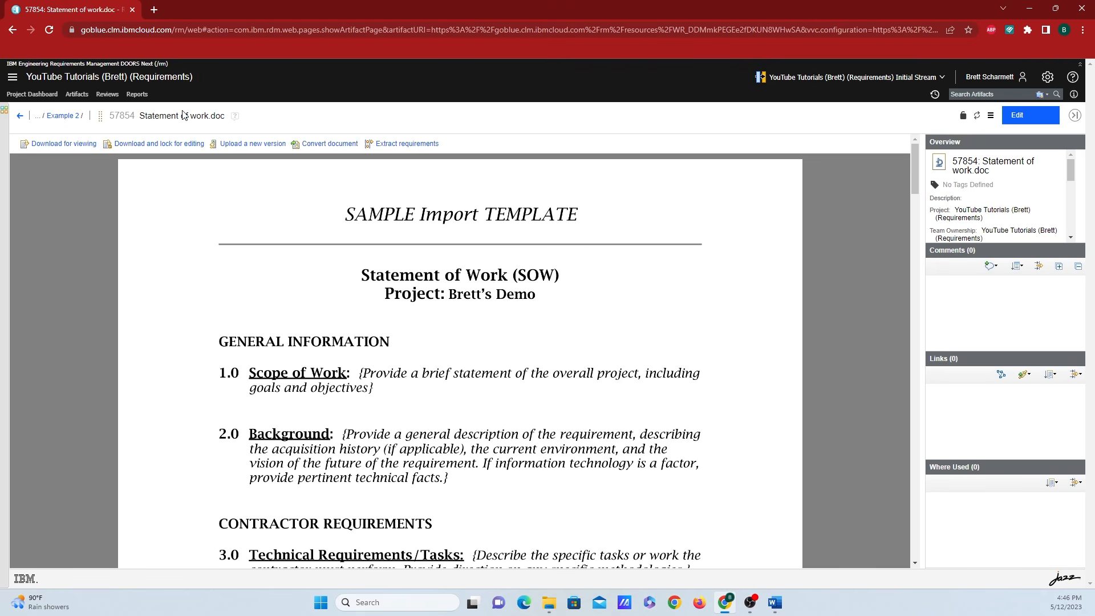
{"action": "left_click", "coordinate": [20, 120]}
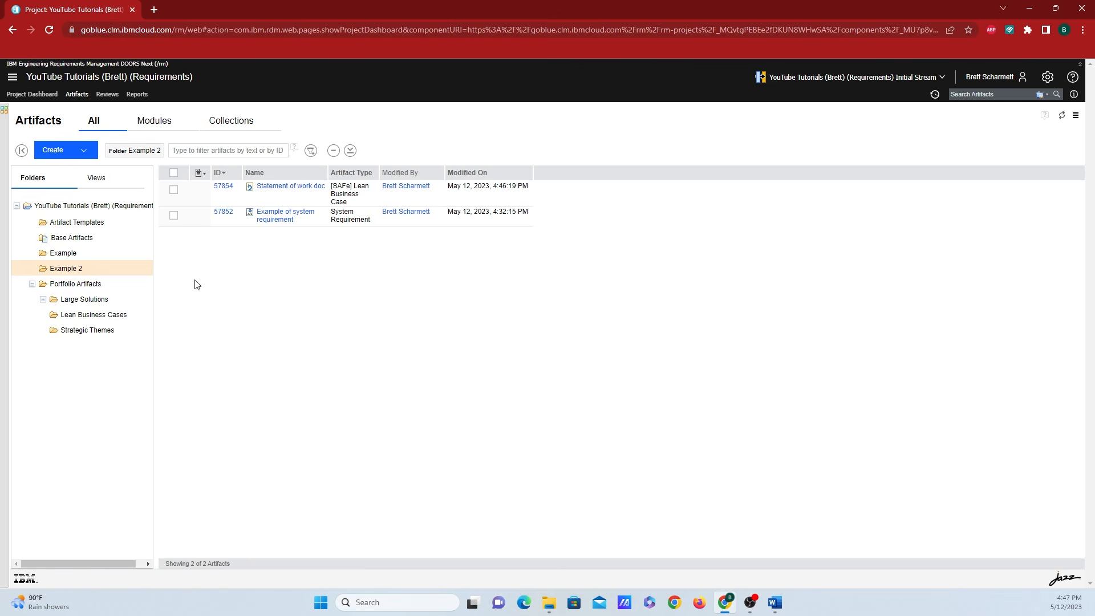
- Start an artifact import in the Example 2 folder using the option to import requirements from within a text document
{"action": "left_click", "coordinate": [76, 152]}
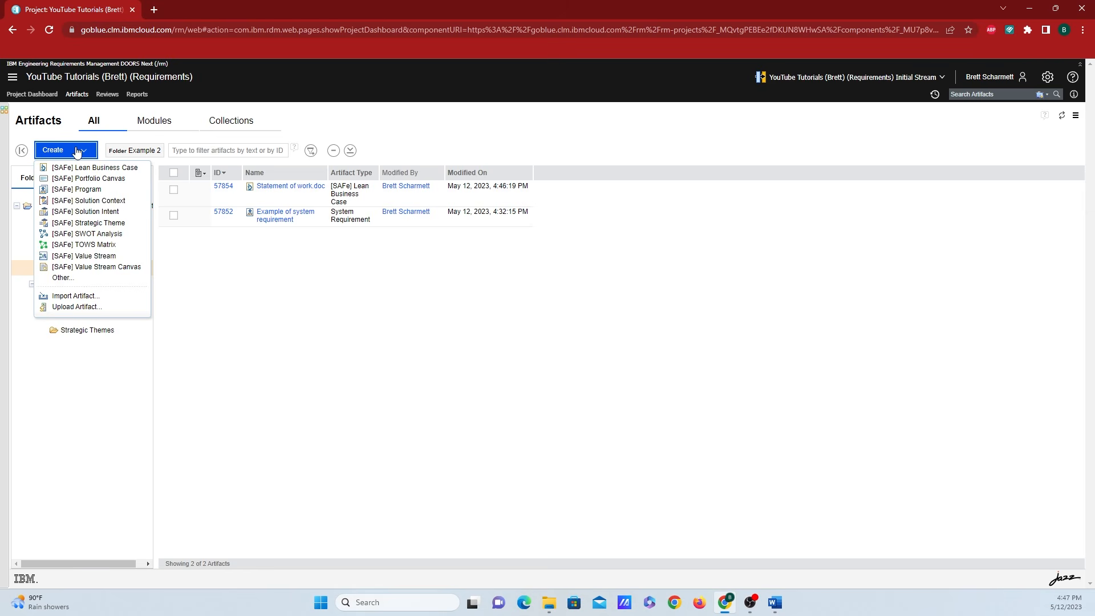
{"action": "left_click", "coordinate": [80, 297]}
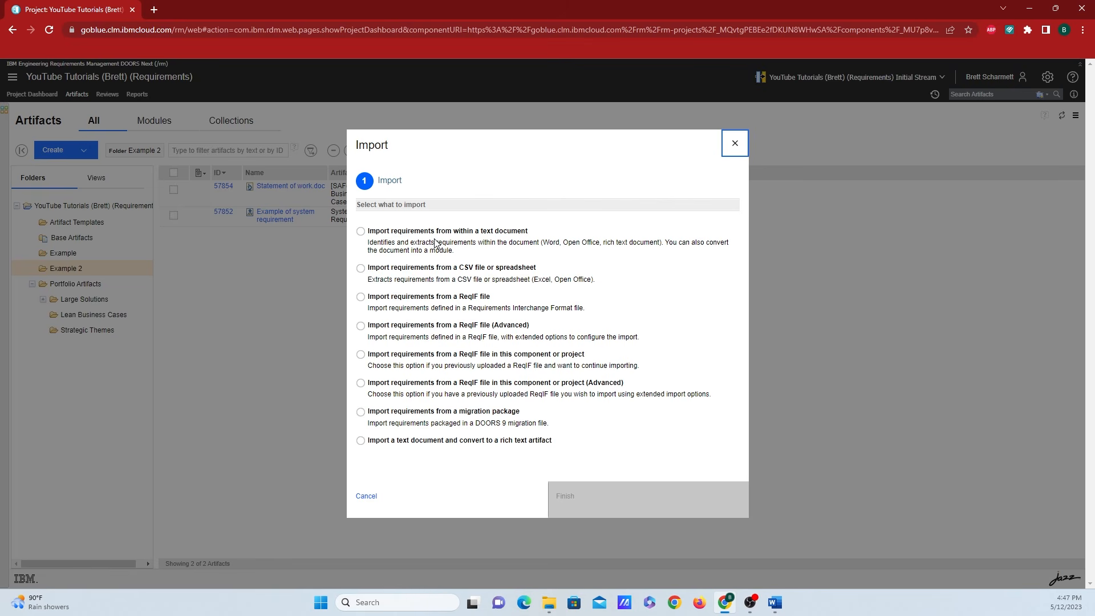
{"action": "left_click", "coordinate": [414, 232]}
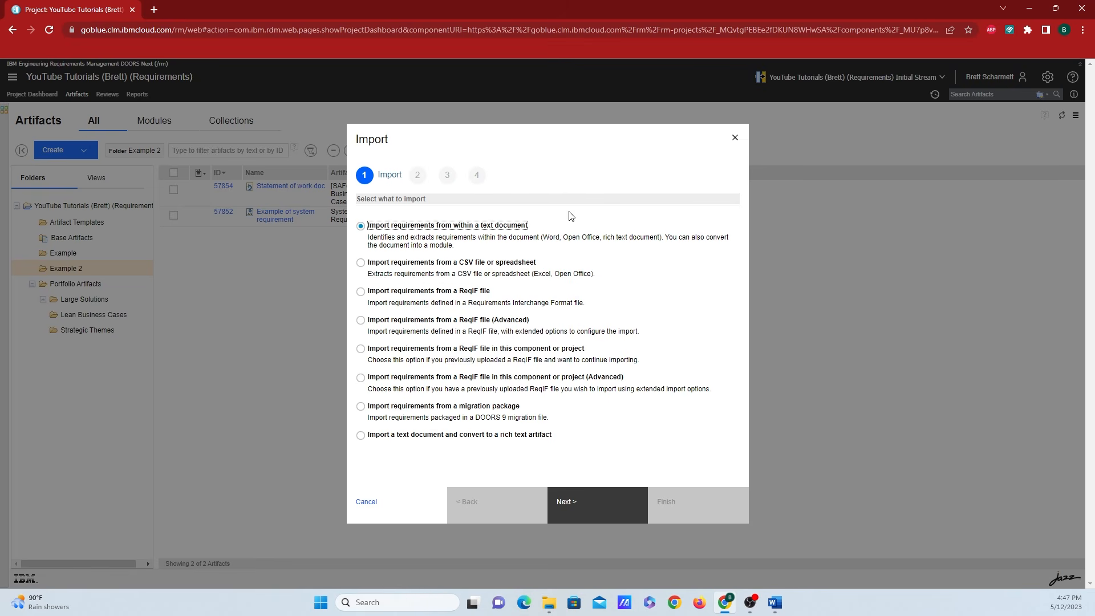
{"action": "left_click", "coordinate": [590, 520]}
- Search Downloads for "sow" and add the "Statement of work" Word file as the document to import
{"action": "left_click", "coordinate": [397, 276]}
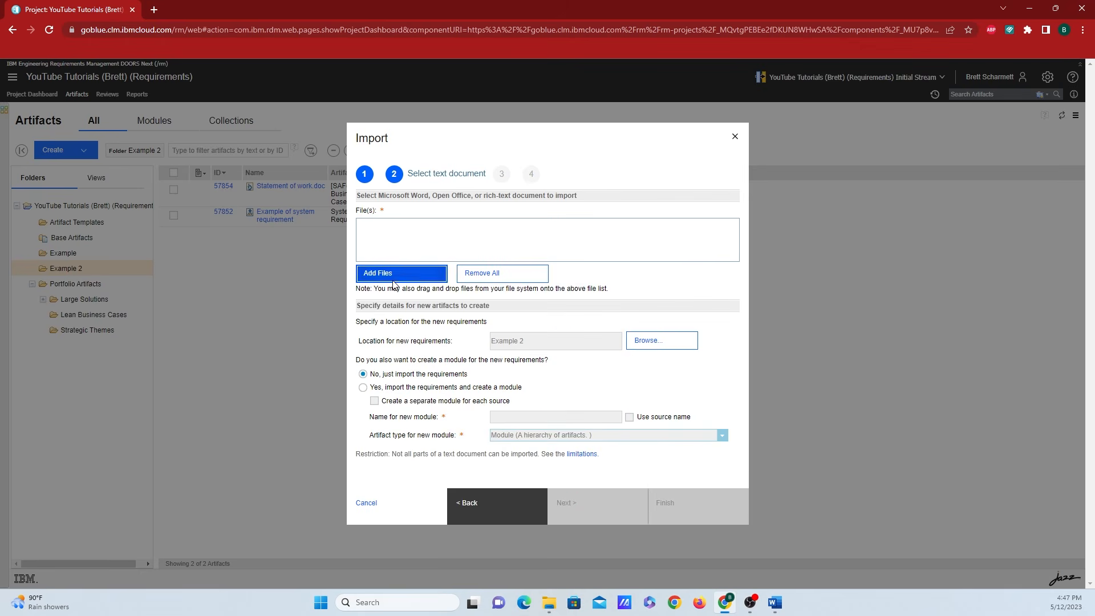
{"action": "left_click", "coordinate": [601, 34]}
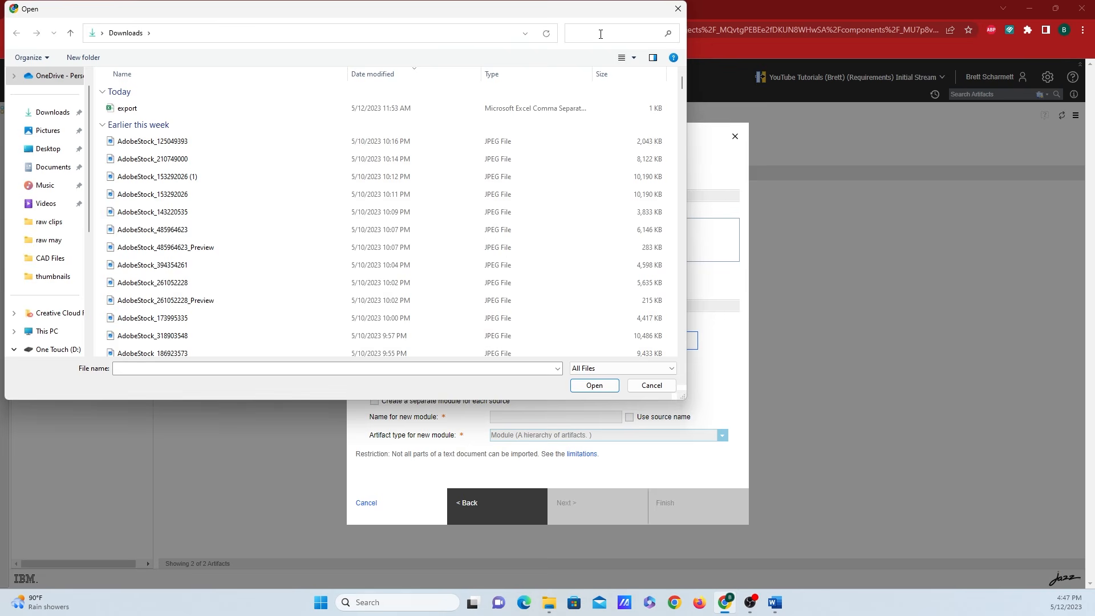
{"action": "type", "text": "sow"}
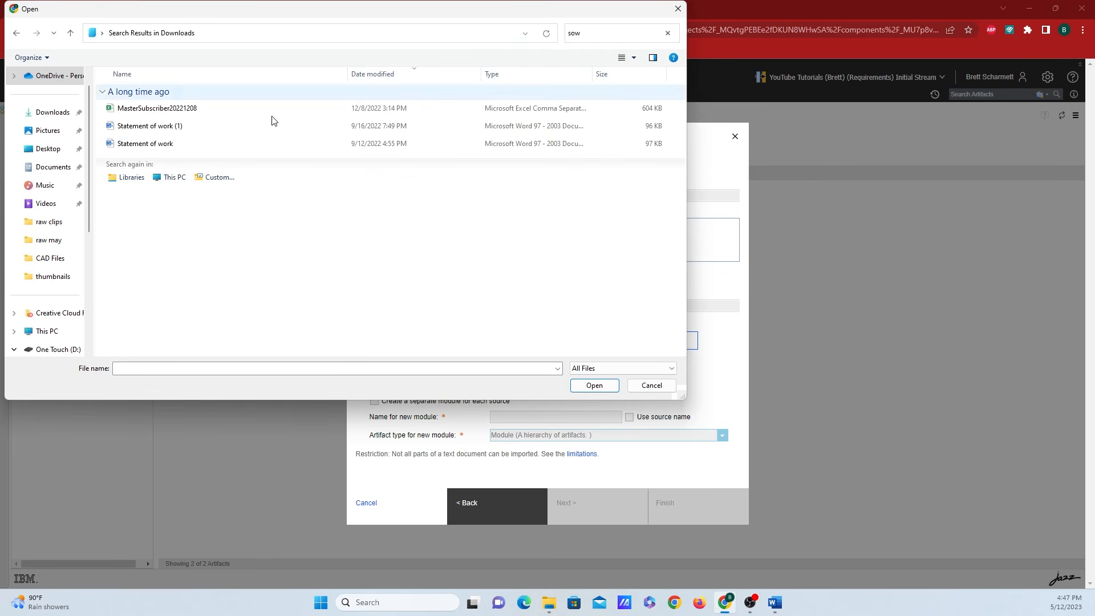
{"action": "left_click", "coordinate": [199, 143]}
{"action": "left_click", "coordinate": [594, 385]}
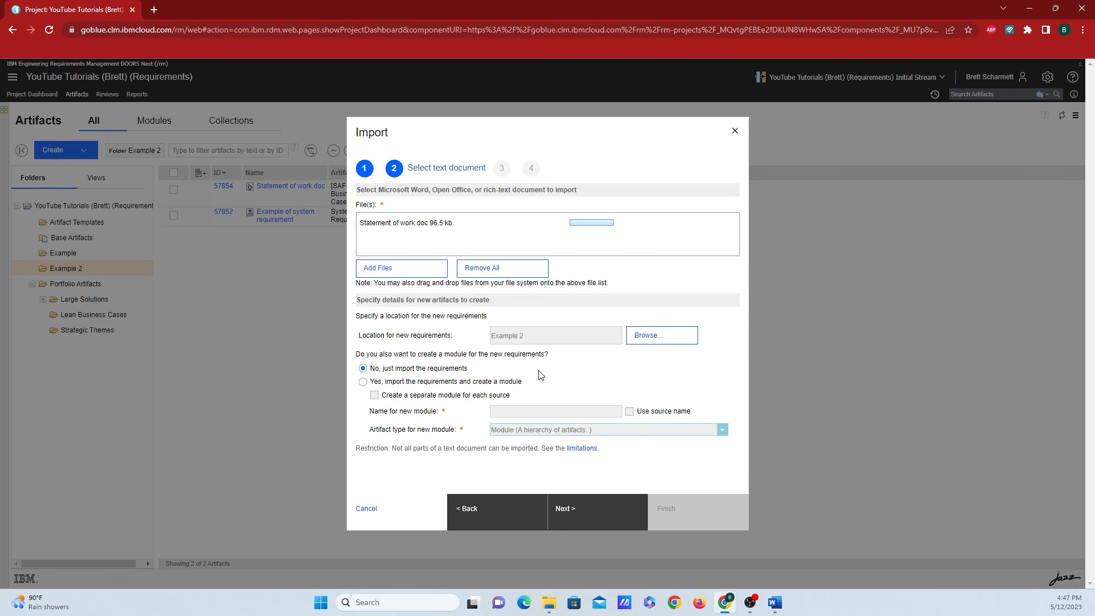
- Choose to import the requirements and create a module named "Example Module" of type Module, and continue to identifying requirements
{"action": "left_click", "coordinate": [511, 382]}
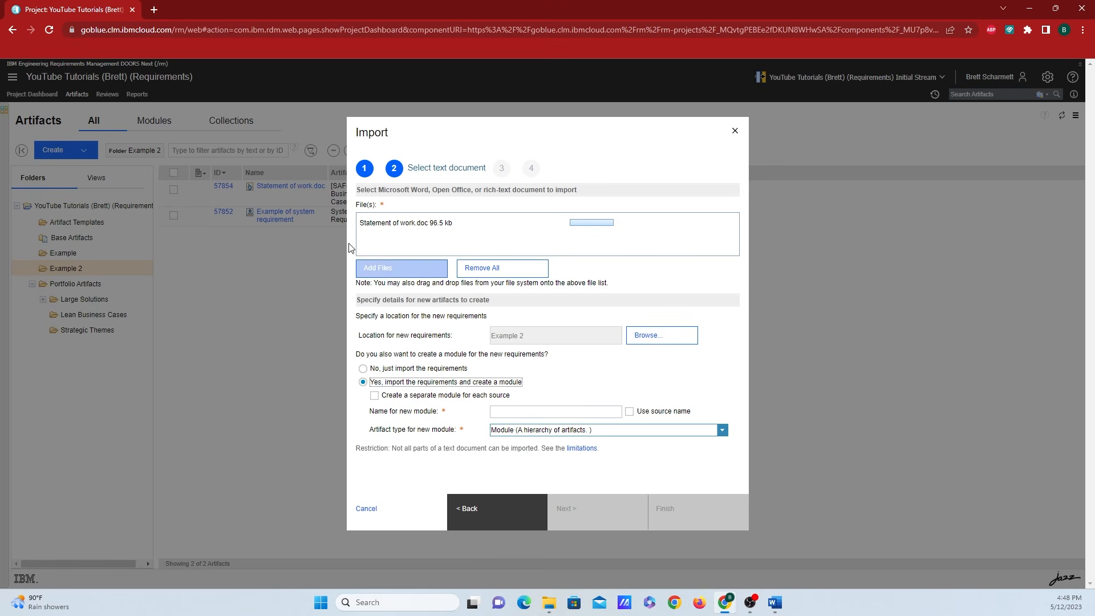
{"action": "left_click", "coordinate": [544, 411]}
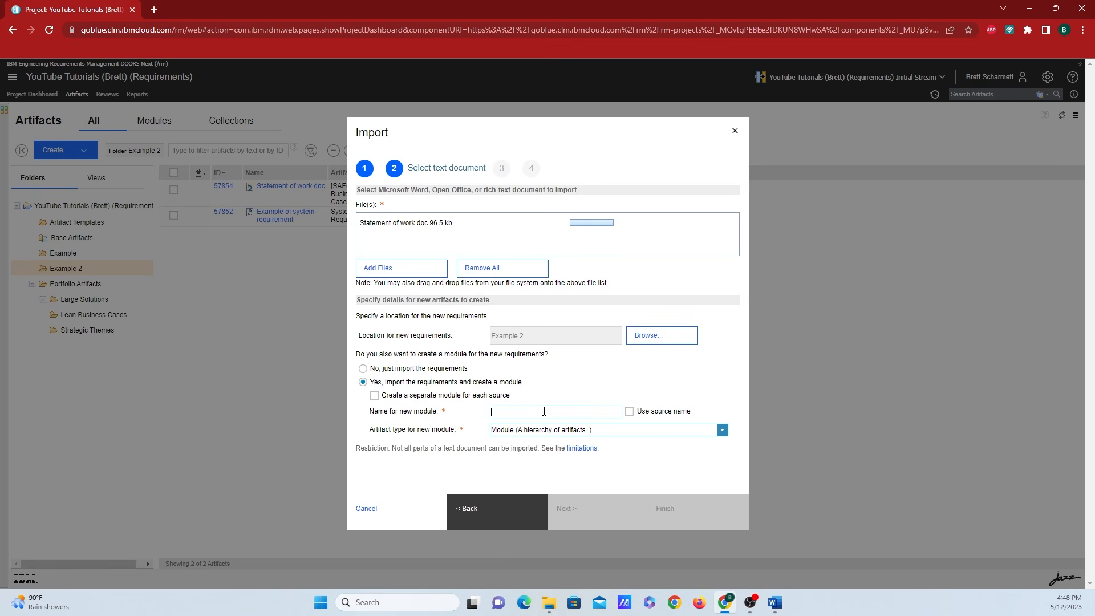
{"action": "type", "text": "Example Module"}
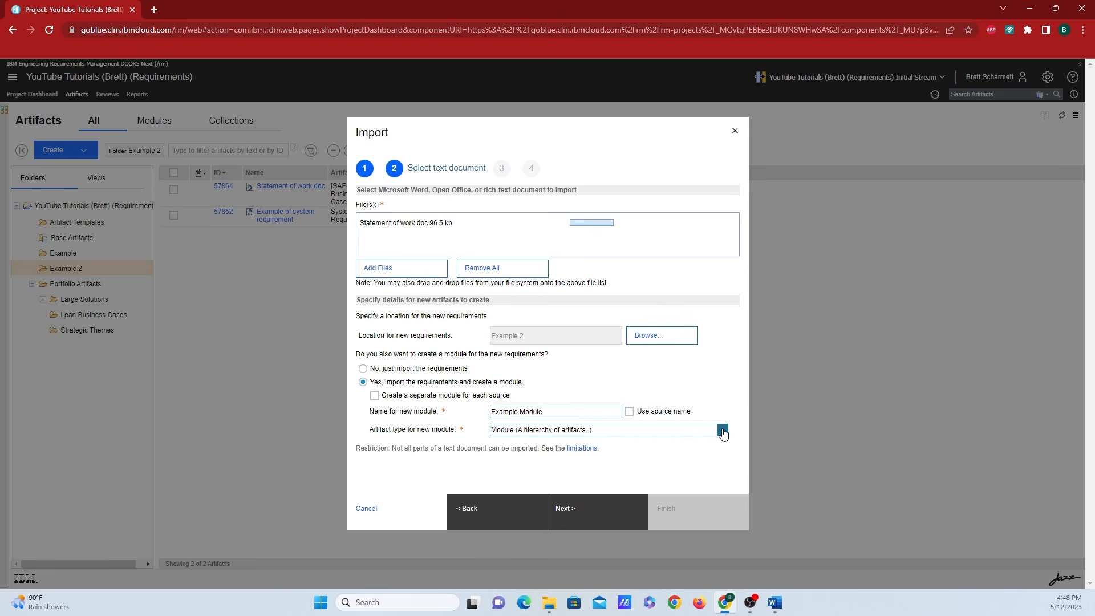
{"action": "left_click", "coordinate": [596, 511]}
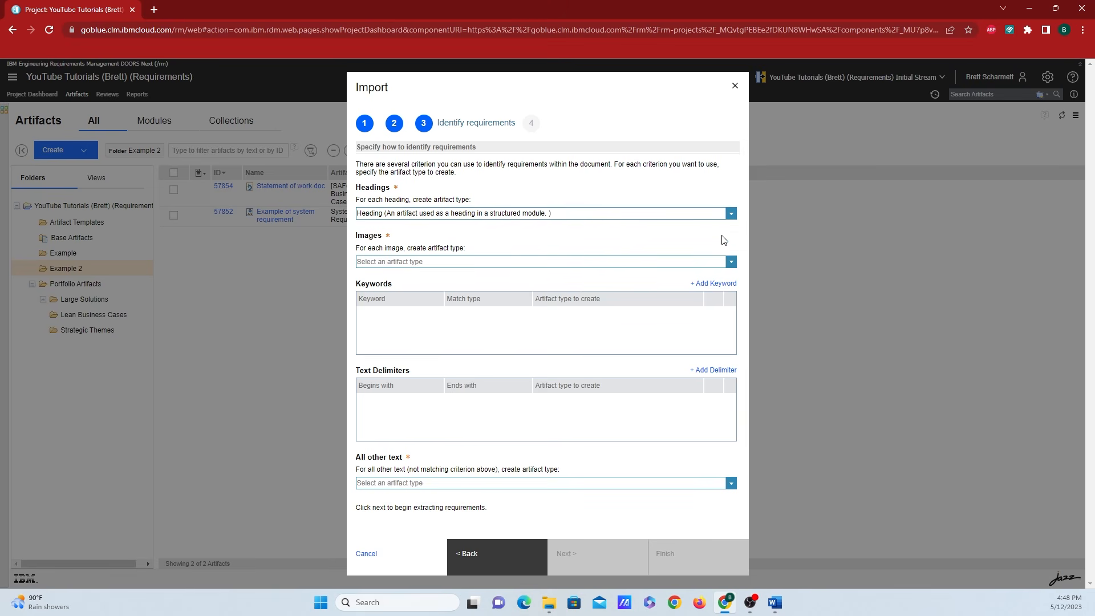
- Set the artifact type created for each image to Free-Form Diagram
{"action": "left_click", "coordinate": [730, 261]}
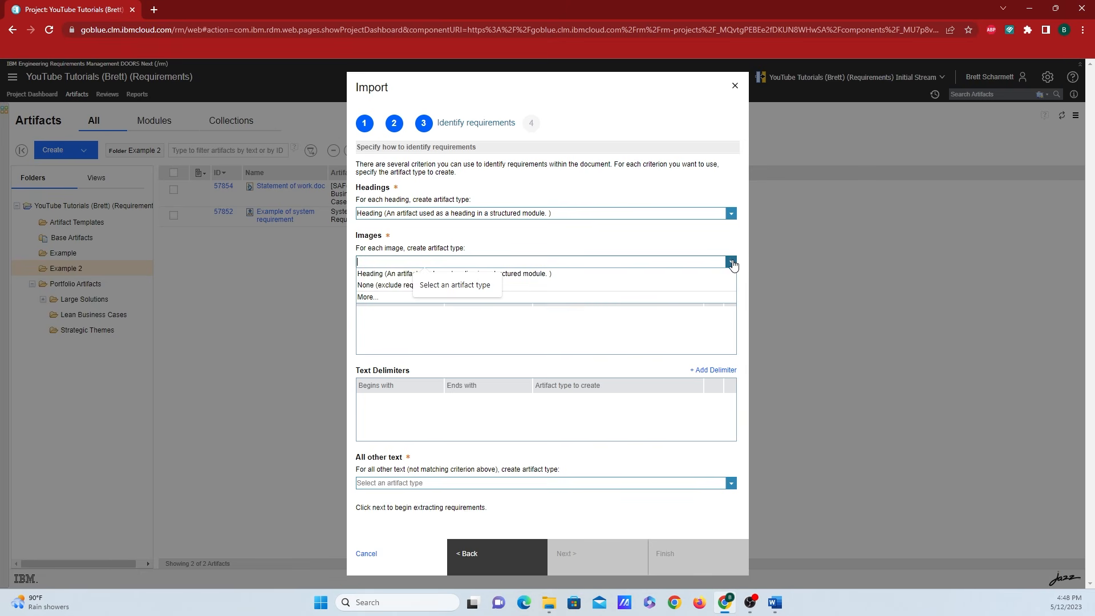
{"action": "left_click", "coordinate": [648, 299]}
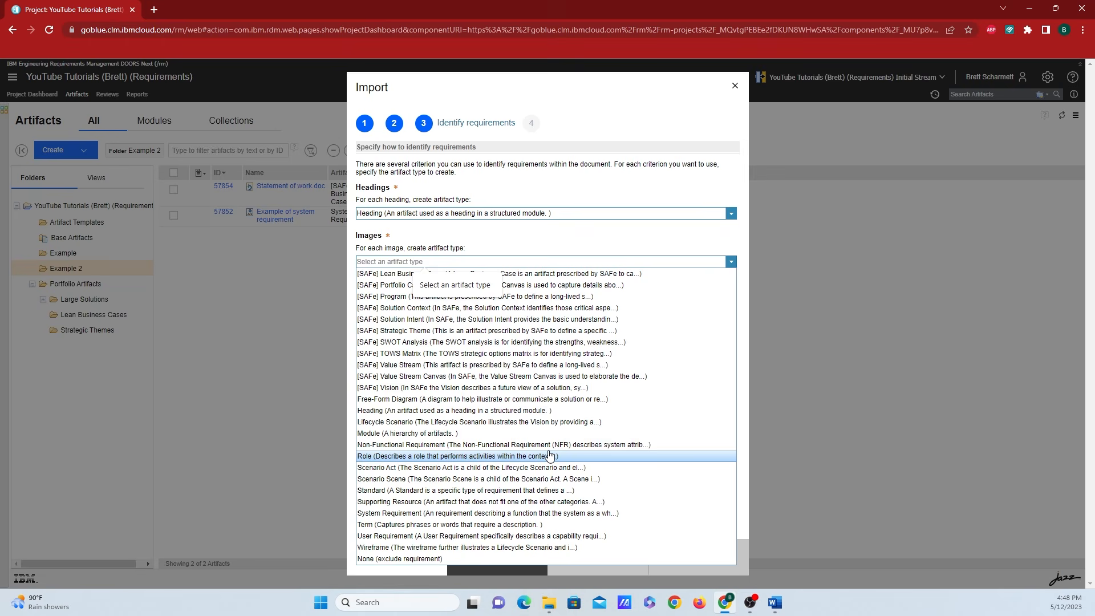
{"action": "left_click", "coordinate": [563, 400]}
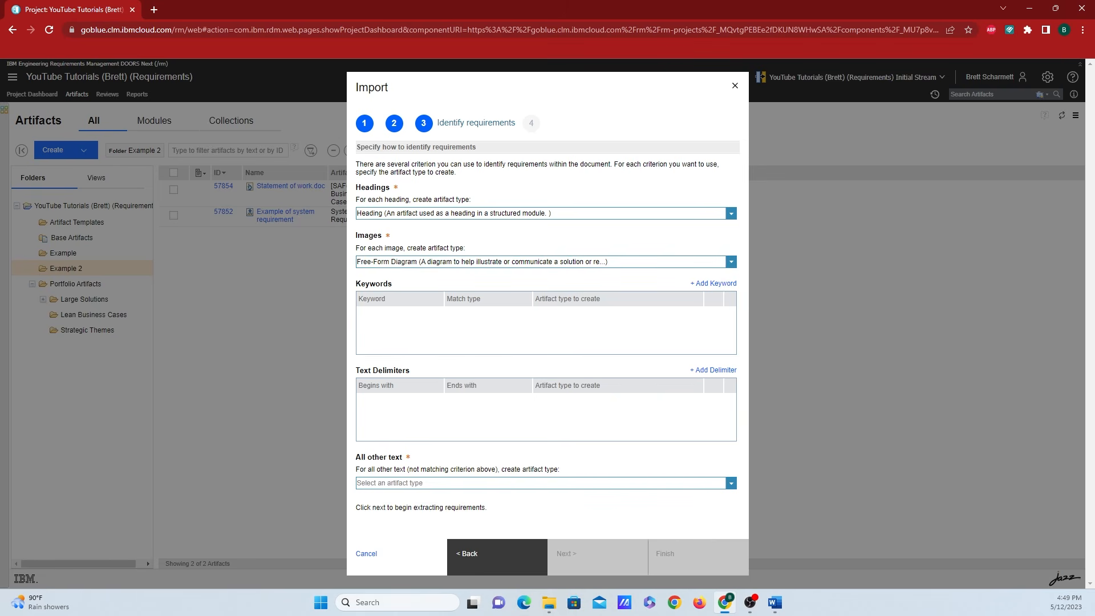
- Add the keyword "shall" with Sentence matching and have it create Non-Functional Requirement artifacts
{"action": "left_click", "coordinate": [706, 285]}
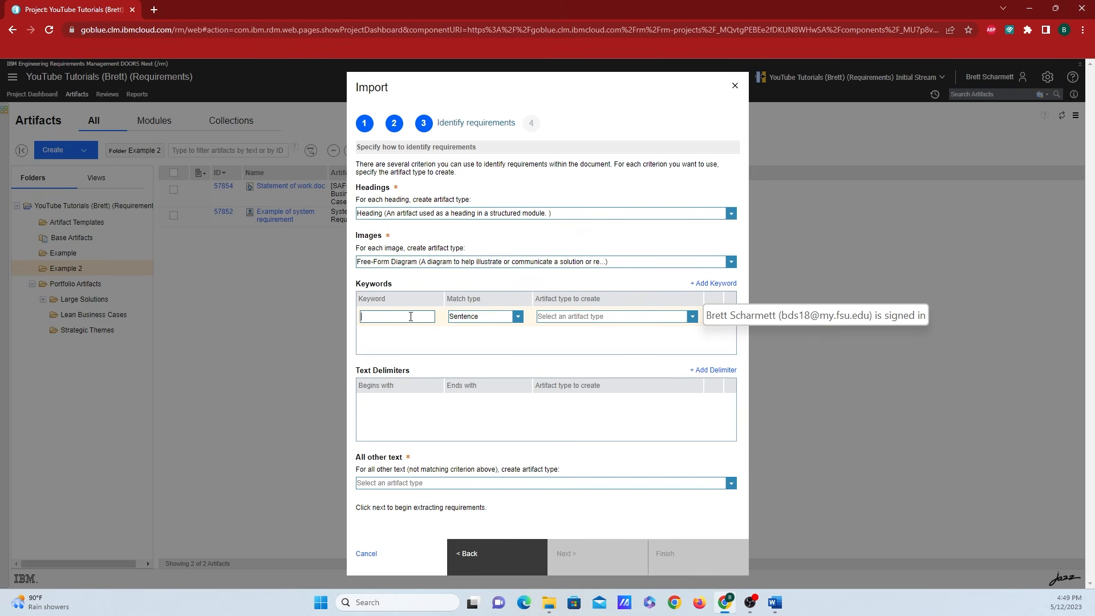
{"action": "left_click", "coordinate": [692, 317]}
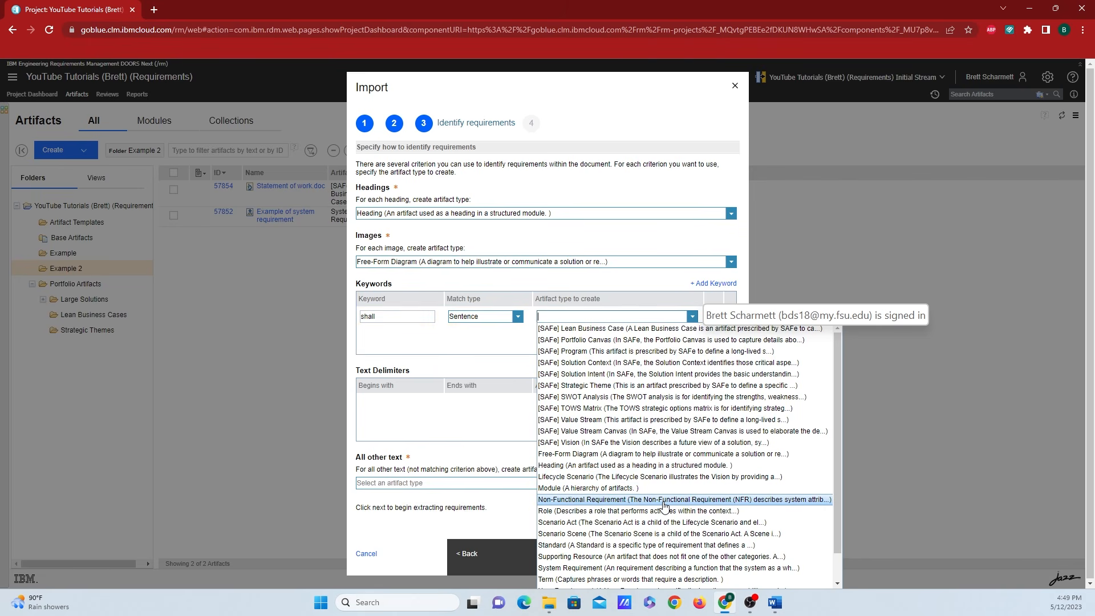
{"action": "left_click", "coordinate": [661, 499]}
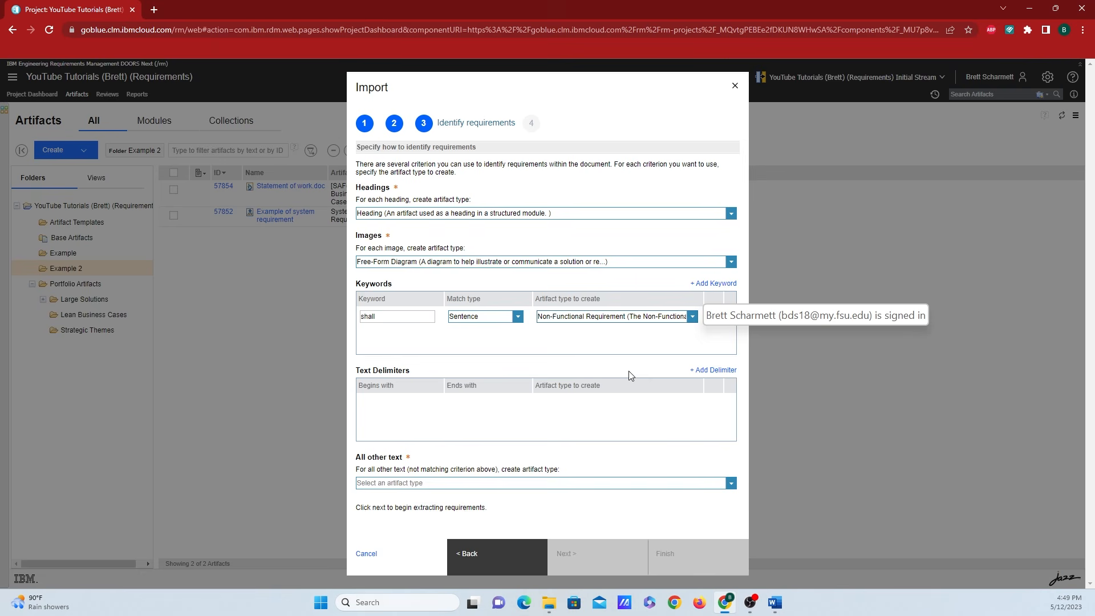
- Add a second keyword "will" with Sentence matching that creates User Requirement artifacts
{"action": "left_click", "coordinate": [718, 284]}
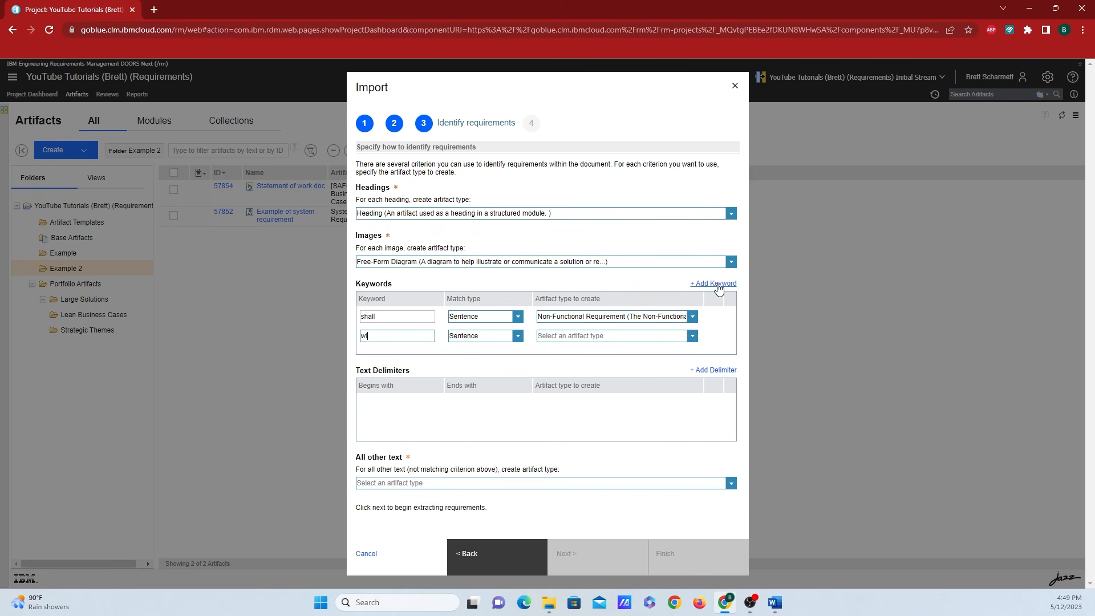
{"action": "type", "text": "will"}
{"action": "left_click", "coordinate": [692, 336]}
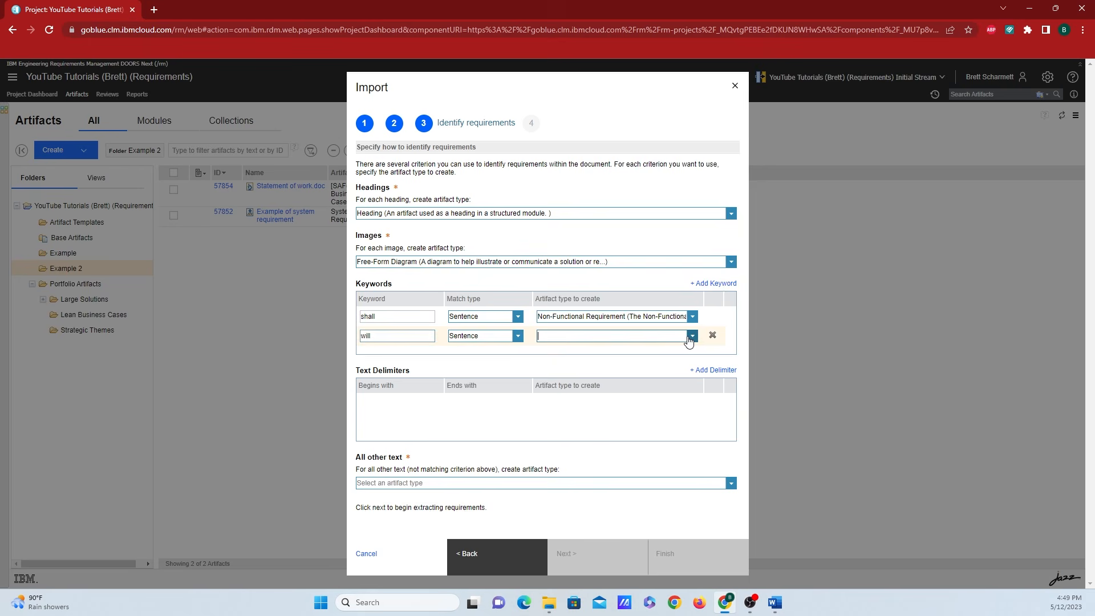
{"action": "scroll", "coordinate": [644, 309], "scroll_direction": "down", "scroll_amount": 1}
{"action": "left_click", "coordinate": [647, 314]}
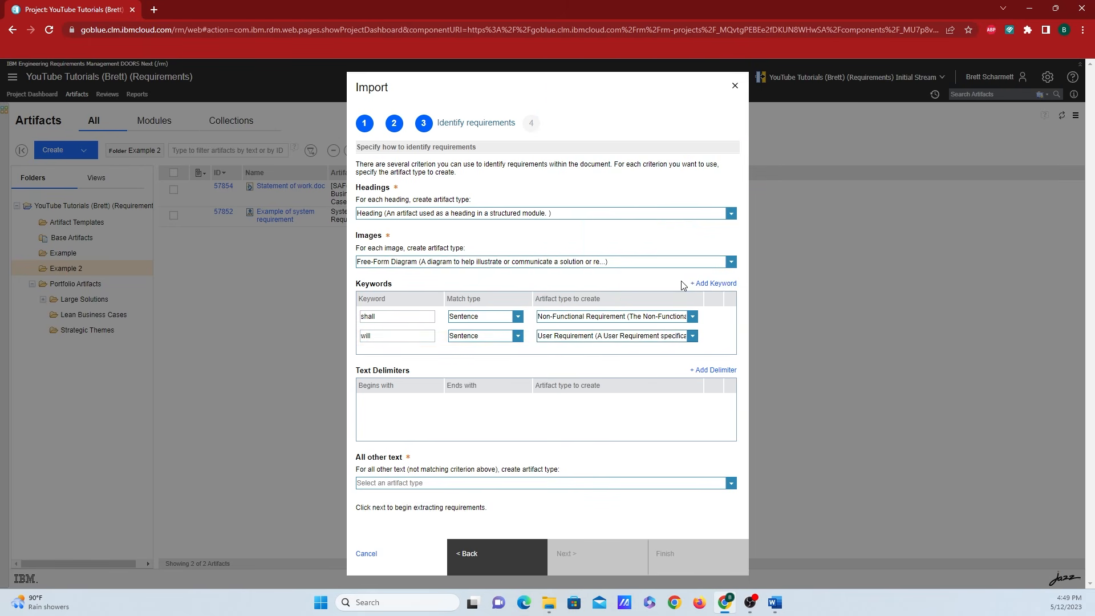
- Add a third keyword "must" with Sentence matching that creates [SAFe] Strategic Theme artifacts
{"action": "left_click", "coordinate": [716, 284]}
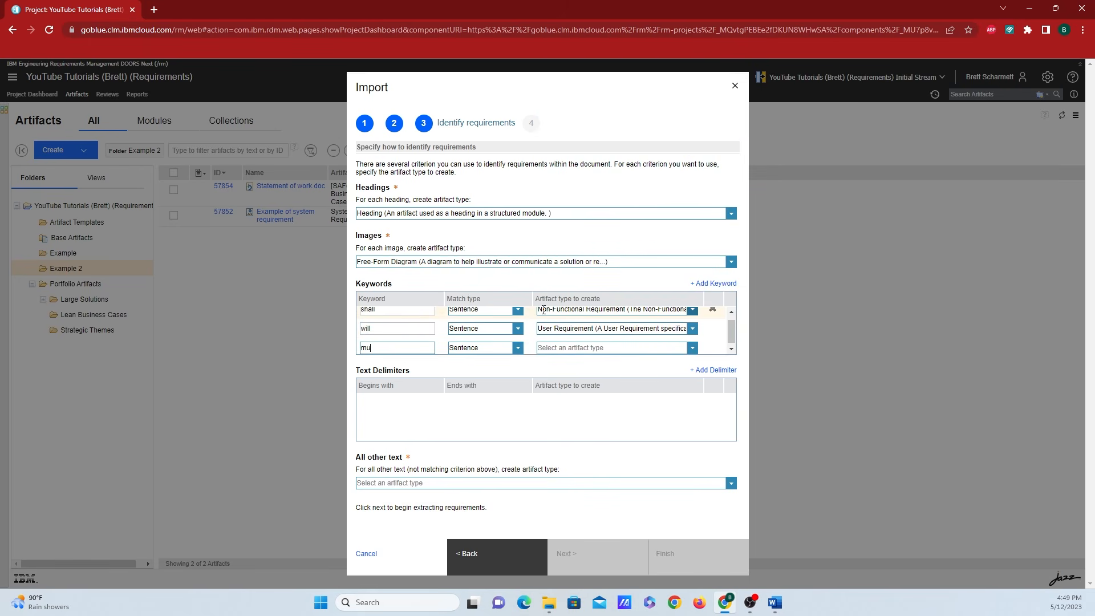
{"action": "type", "text": "must"}
{"action": "left_click", "coordinate": [691, 347]}
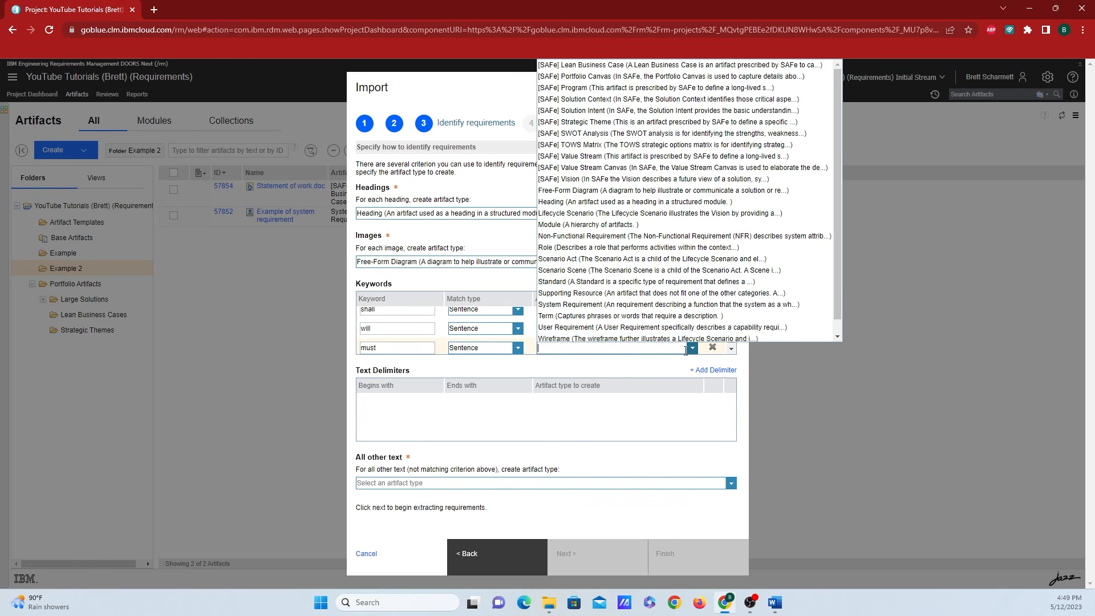
{"action": "left_click", "coordinate": [640, 123]}
- Review the keyword rows and the available match types for "shall", keeping Sentence
{"action": "scroll", "coordinate": [589, 317], "scroll_direction": "down", "scroll_amount": 1}
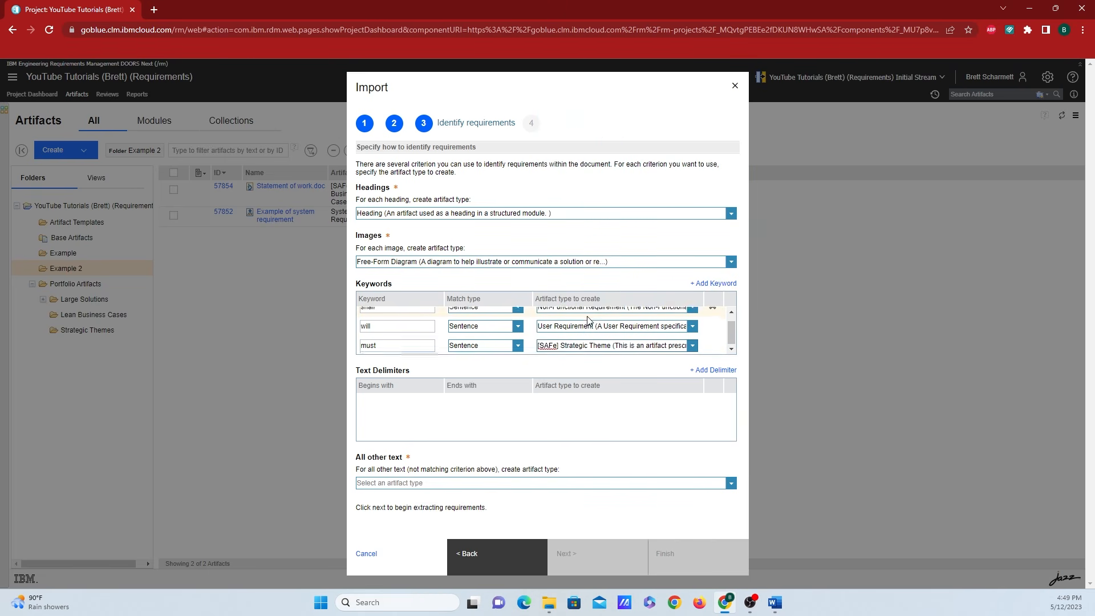
{"action": "scroll", "coordinate": [575, 330], "scroll_direction": "up", "scroll_amount": 1}
{"action": "scroll", "coordinate": [530, 339], "scroll_direction": "up", "scroll_amount": 1}
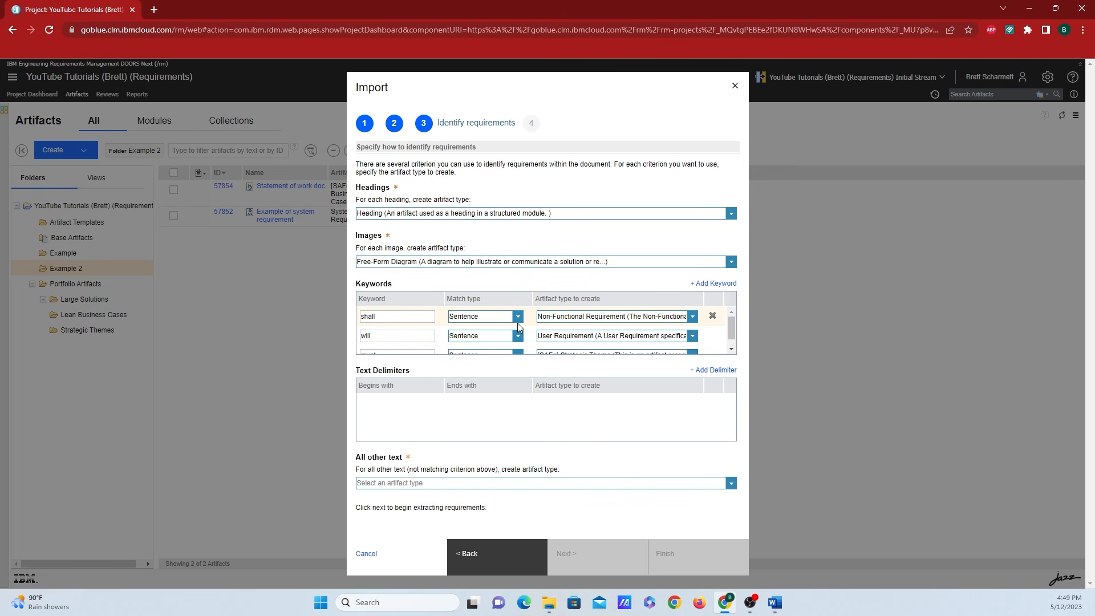
{"action": "left_click", "coordinate": [518, 319]}
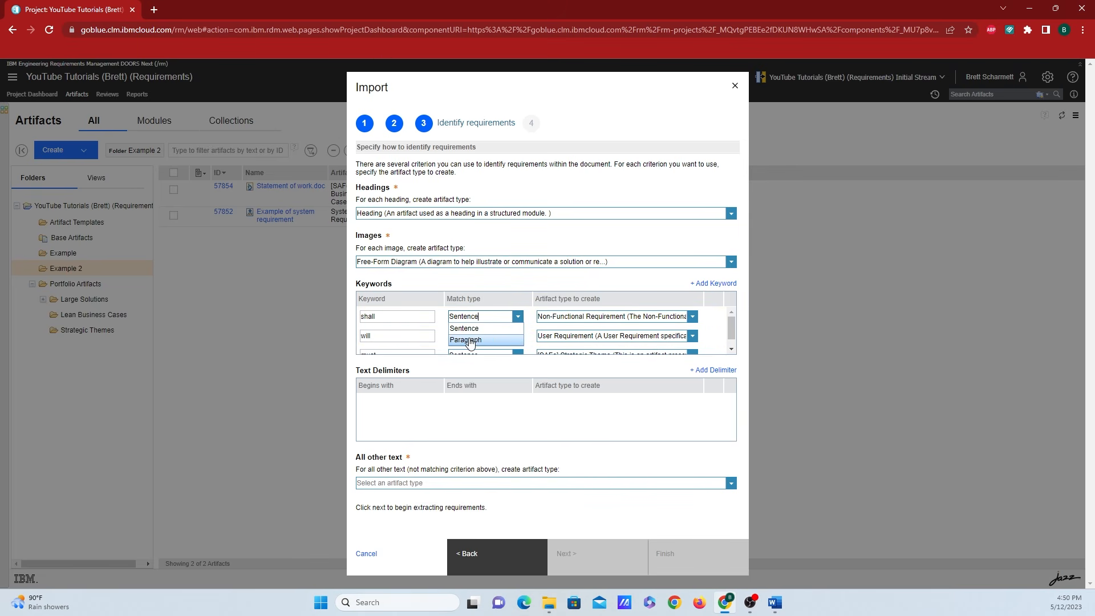
{"action": "left_click", "coordinate": [473, 329]}
{"action": "left_click", "coordinate": [502, 317]}
{"action": "left_click", "coordinate": [413, 319]}
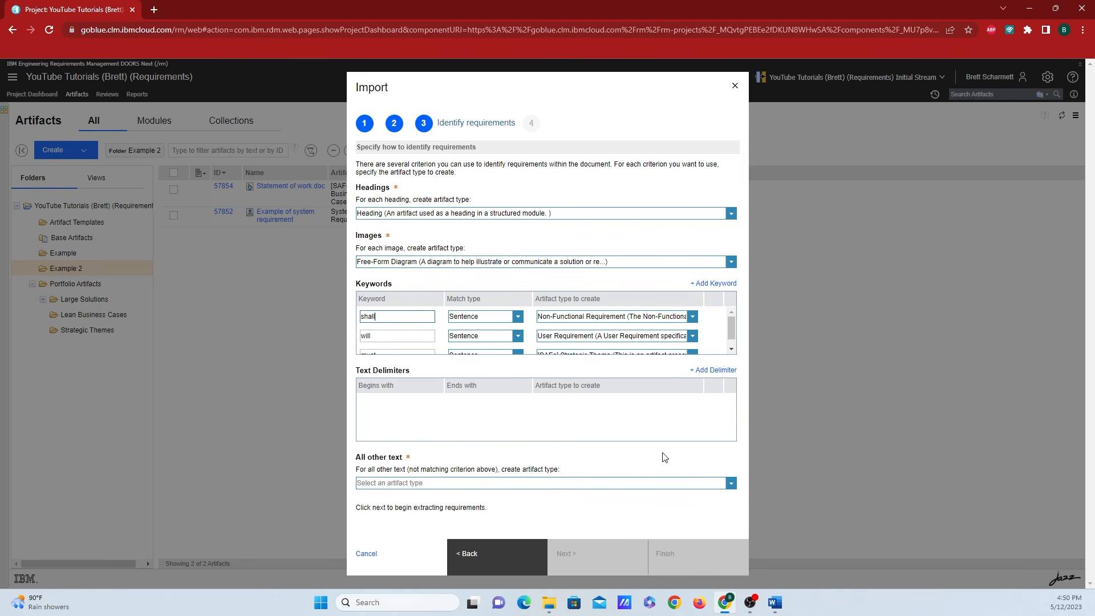
{"action": "left_click", "coordinate": [583, 438]}
- Switch to Word, examine the bracketed text of section 6.0 Travel and the key deliverables tables, and minimize the document
{"action": "left_click_drag", "start_coordinate": [0, 74], "coordinate": [667, 88]}
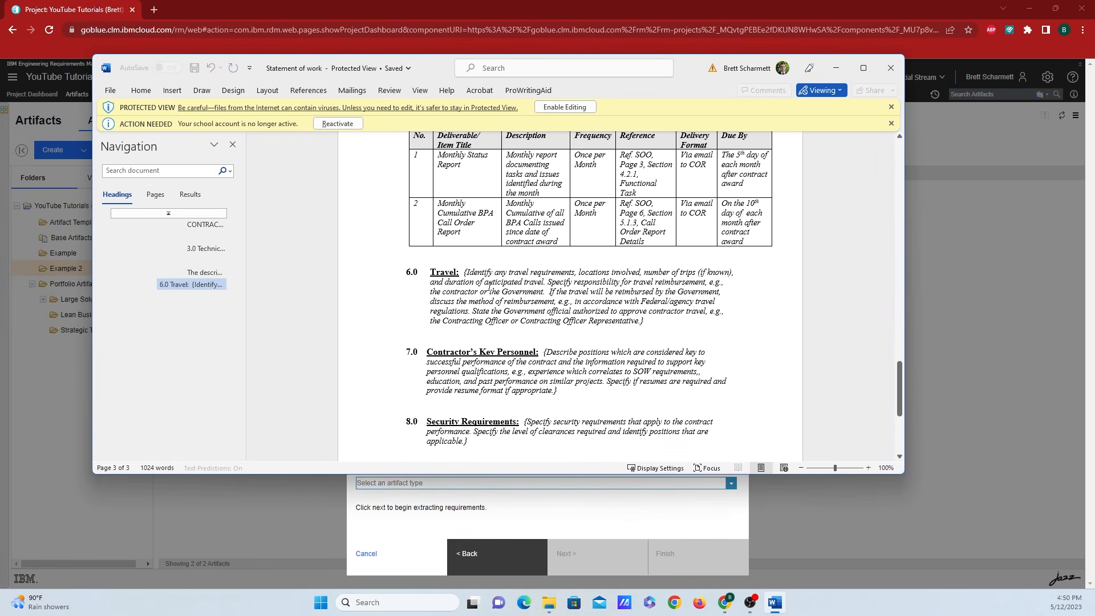
{"action": "left_click_drag", "start_coordinate": [463, 273], "coordinate": [472, 270]}
{"action": "left_click", "coordinate": [466, 277]}
{"action": "left_click_drag", "start_coordinate": [644, 321], "coordinate": [637, 323]}
{"action": "left_click_drag", "start_coordinate": [409, 331], "coordinate": [407, 272]}
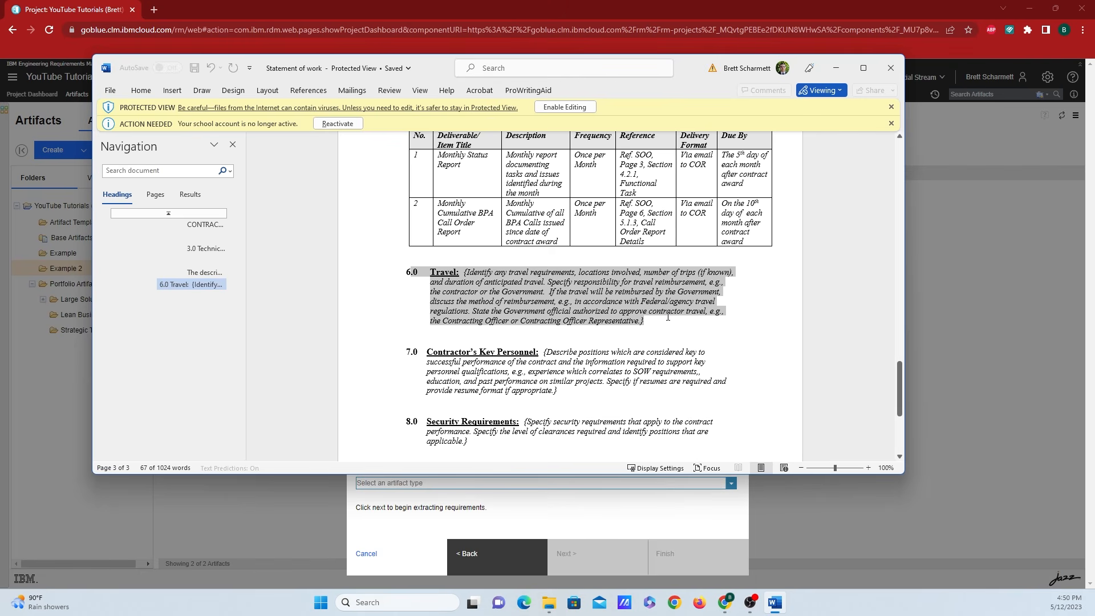
{"action": "scroll", "coordinate": [637, 359], "scroll_direction": "up", "scroll_amount": 3}
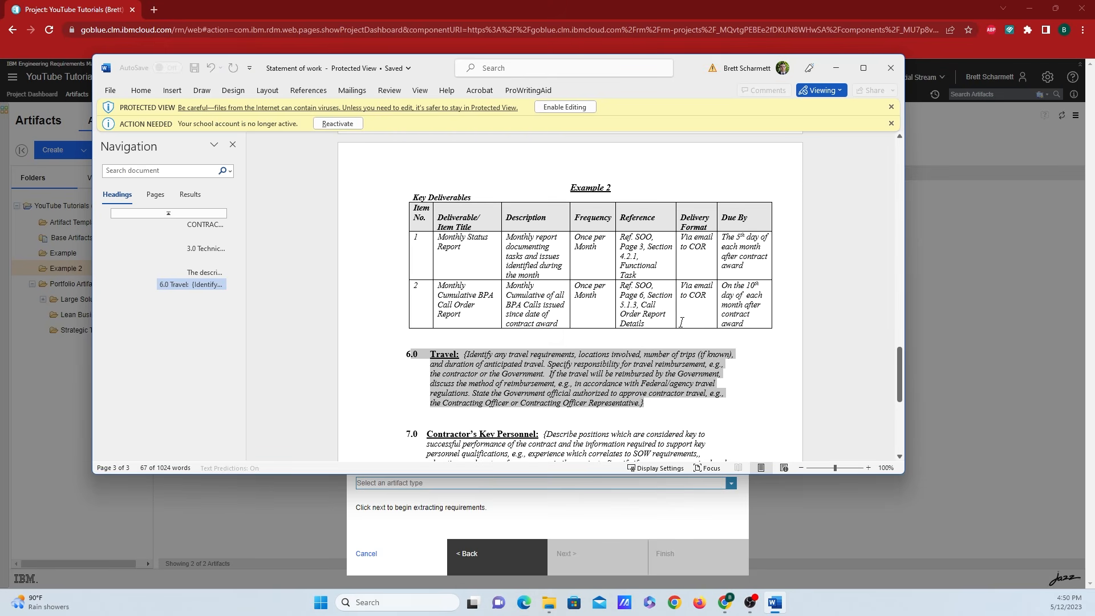
{"action": "left_click", "coordinate": [734, 345]}
{"action": "scroll", "coordinate": [735, 344], "scroll_direction": "up", "scroll_amount": 8}
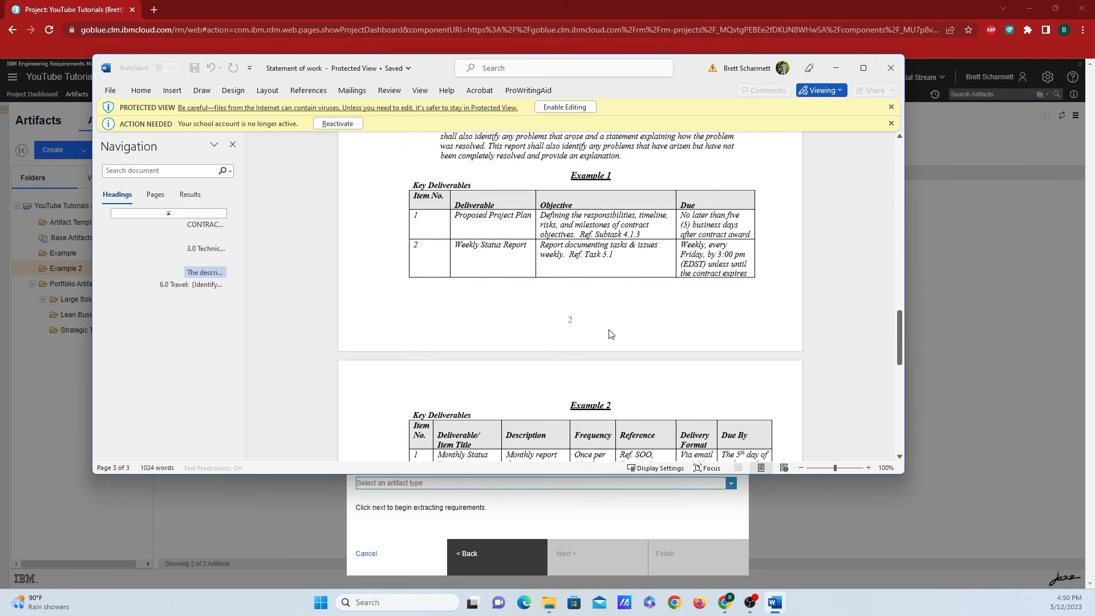
{"action": "left_click", "coordinate": [836, 68]}
- Add a text delimiter that begins with "[" and ends with "]" and creates Supporting Resource artifacts
{"action": "left_click", "coordinate": [721, 370]}
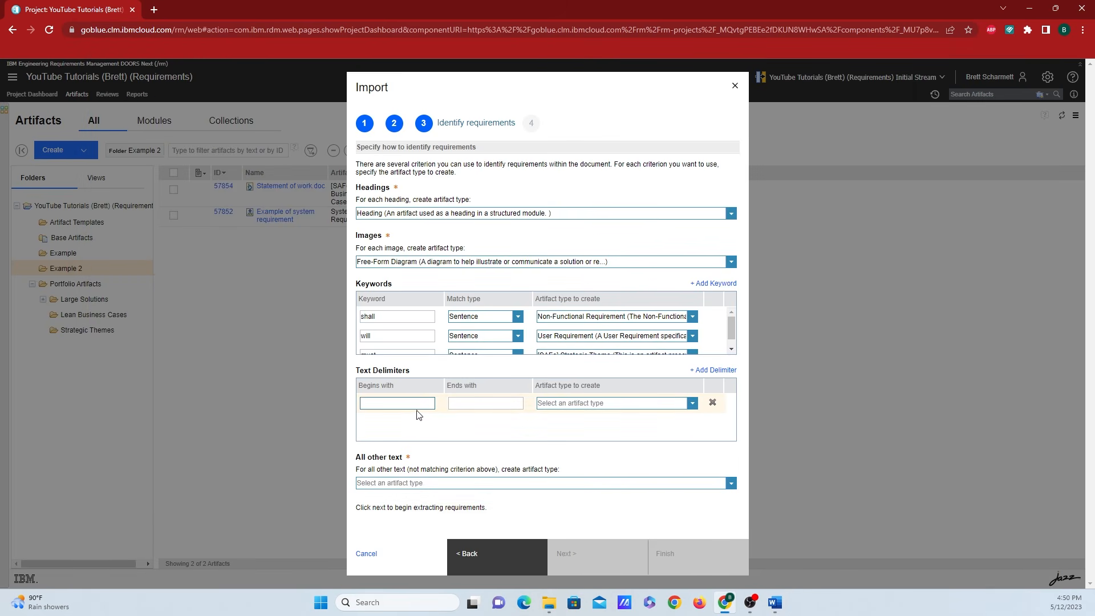
{"action": "type", "text": "["}
{"action": "left_click", "coordinate": [460, 403]}
{"action": "left_click", "coordinate": [691, 403]}
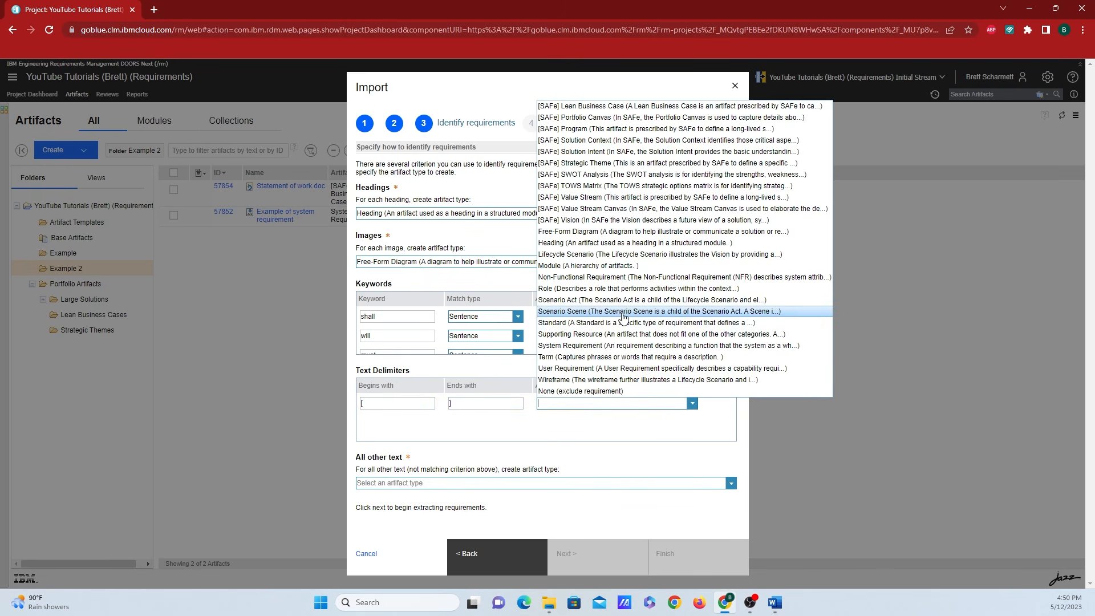
{"action": "left_click", "coordinate": [639, 340]}
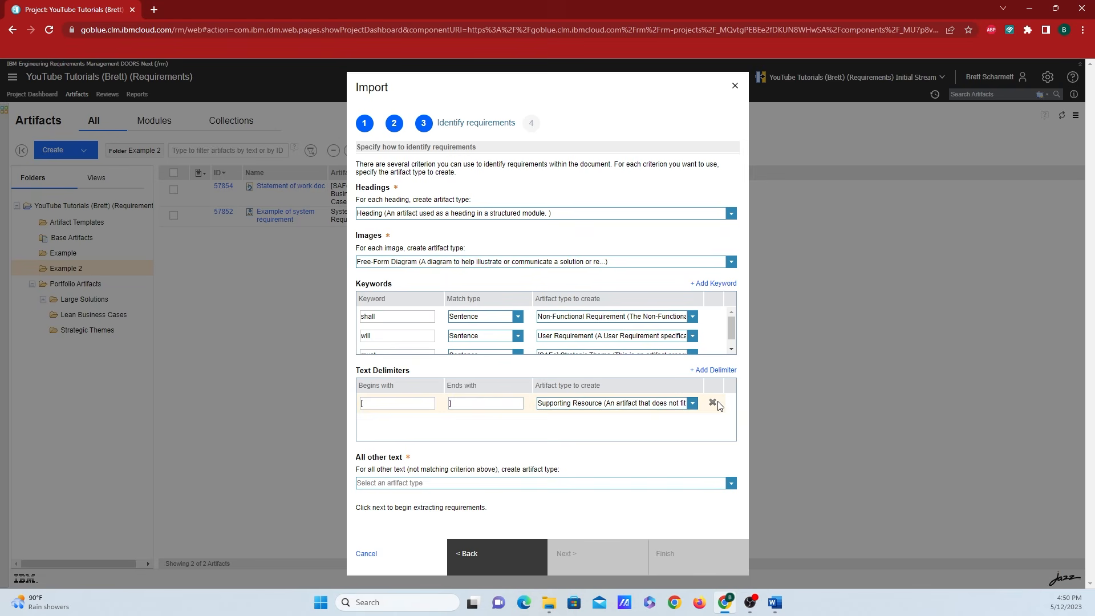
- Remove the text delimiter and have all other text create Supporting Resource artifacts
{"action": "left_click", "coordinate": [713, 404]}
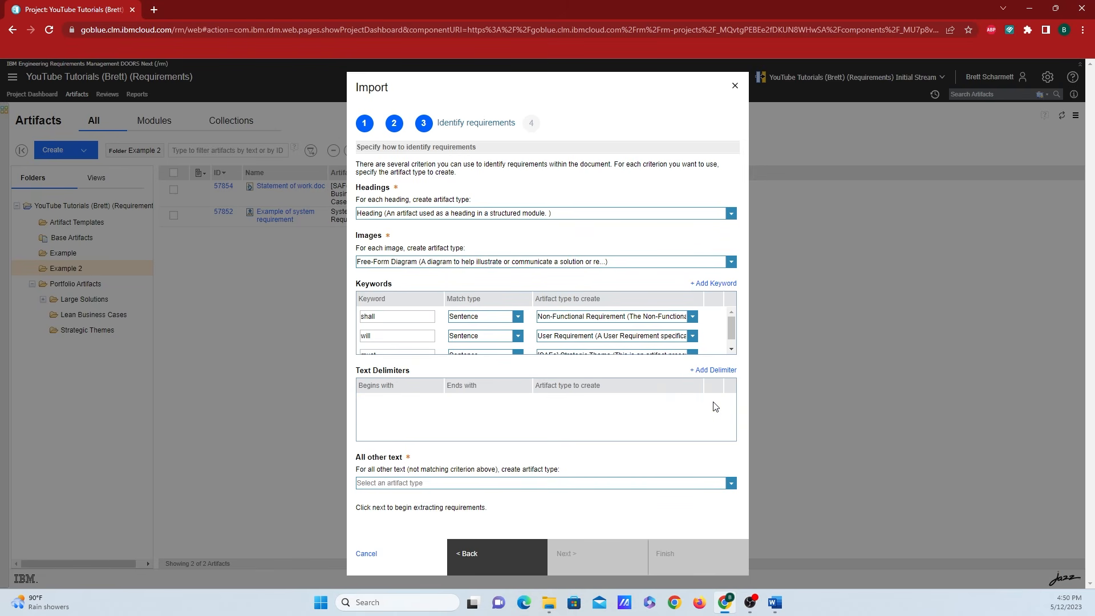
{"action": "left_click", "coordinate": [730, 482]}
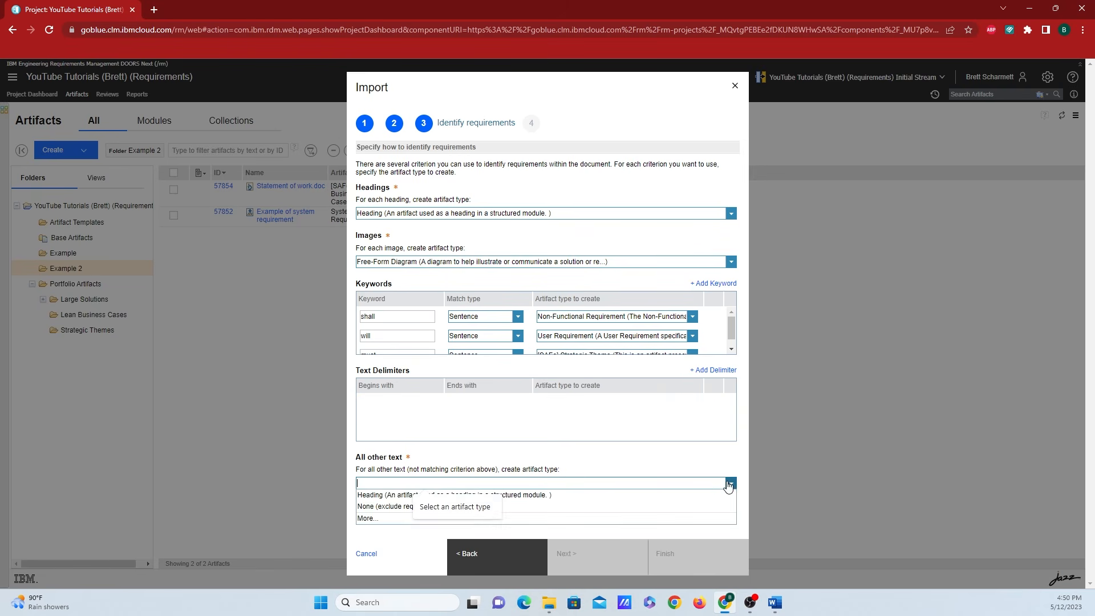
{"action": "left_click", "coordinate": [564, 521]}
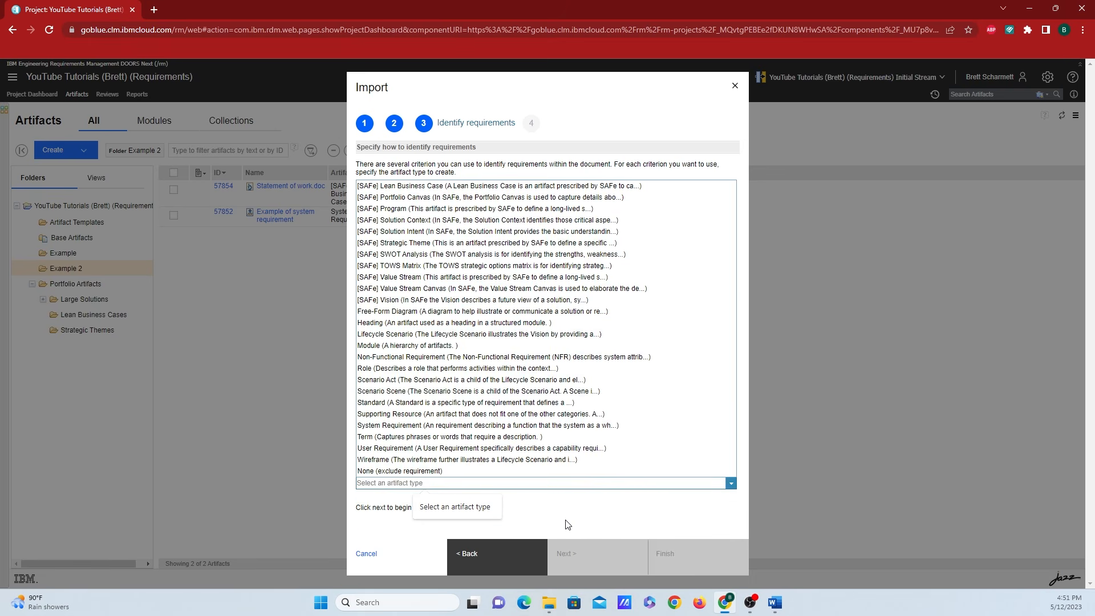
{"action": "left_click", "coordinate": [538, 414]}
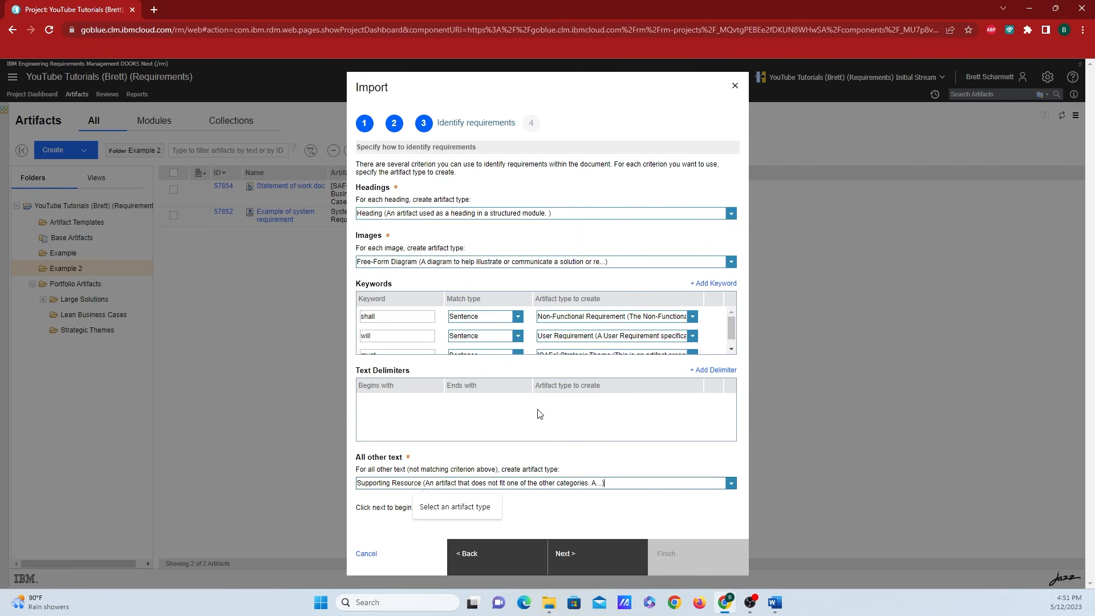
- Extract the requirements, review the summary of identified artifacts, finish the import and close the wizard
{"action": "left_click", "coordinate": [594, 556]}
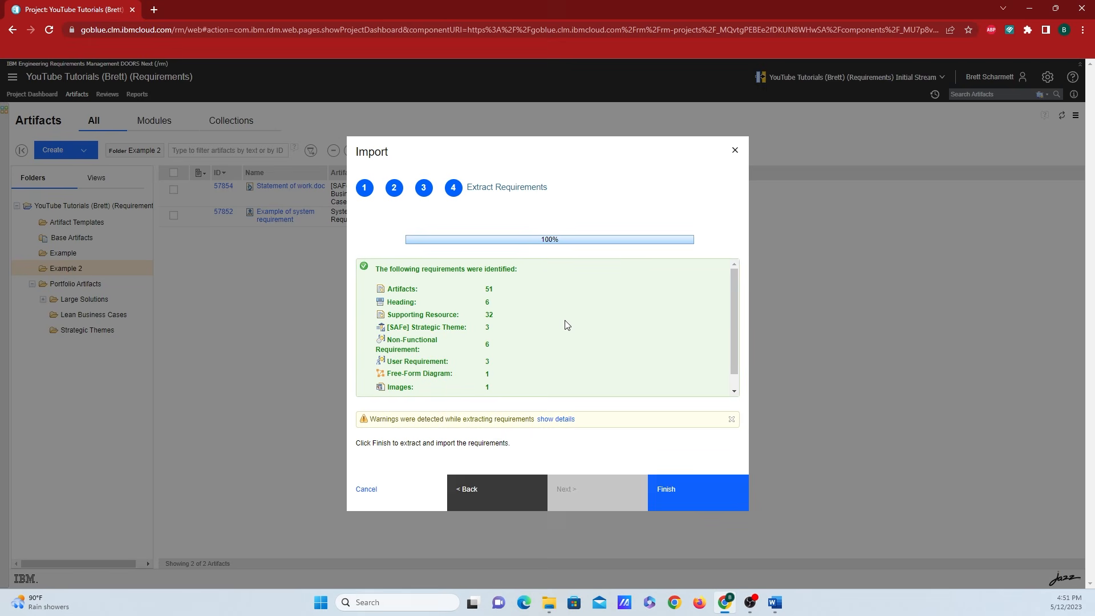
{"action": "scroll", "coordinate": [527, 345], "scroll_direction": "down", "scroll_amount": 1}
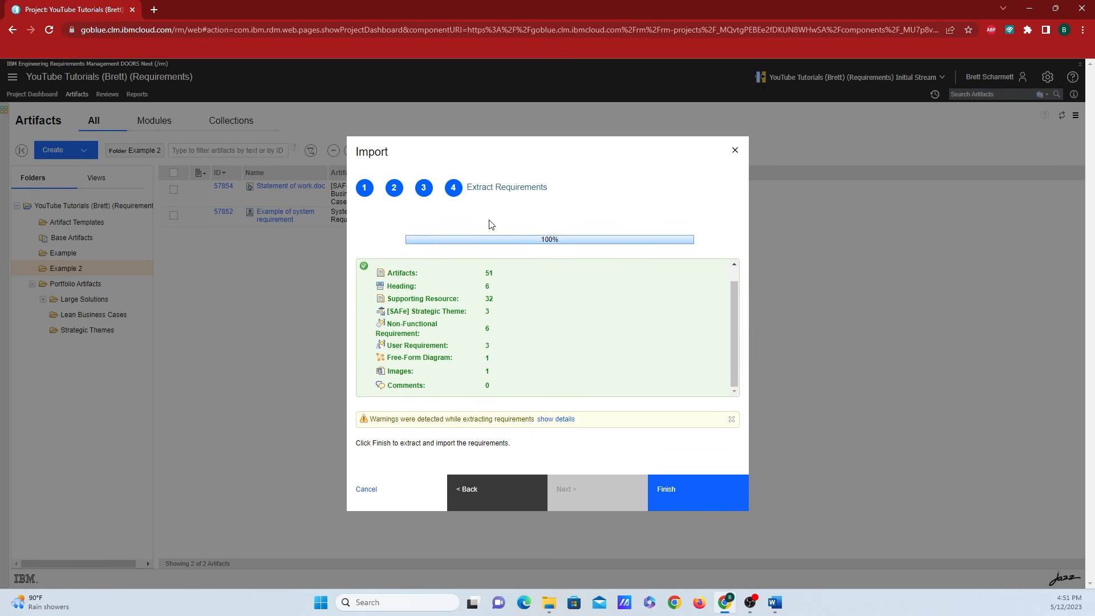
{"action": "scroll", "coordinate": [397, 325], "scroll_direction": "up", "scroll_amount": 1}
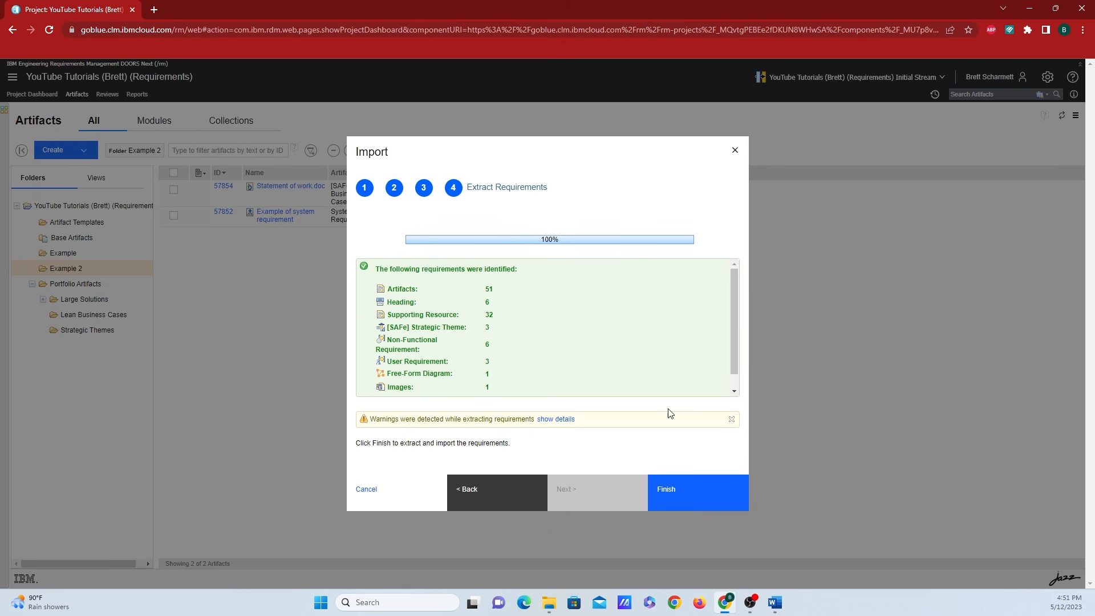
{"action": "left_click", "coordinate": [672, 490]}
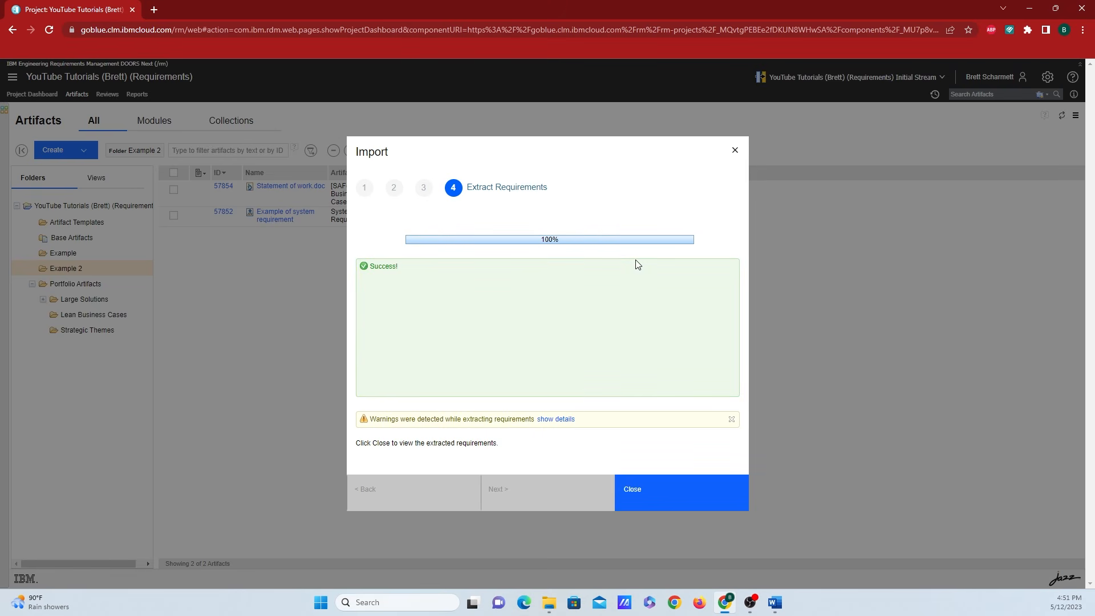
{"action": "left_click", "coordinate": [689, 501]}
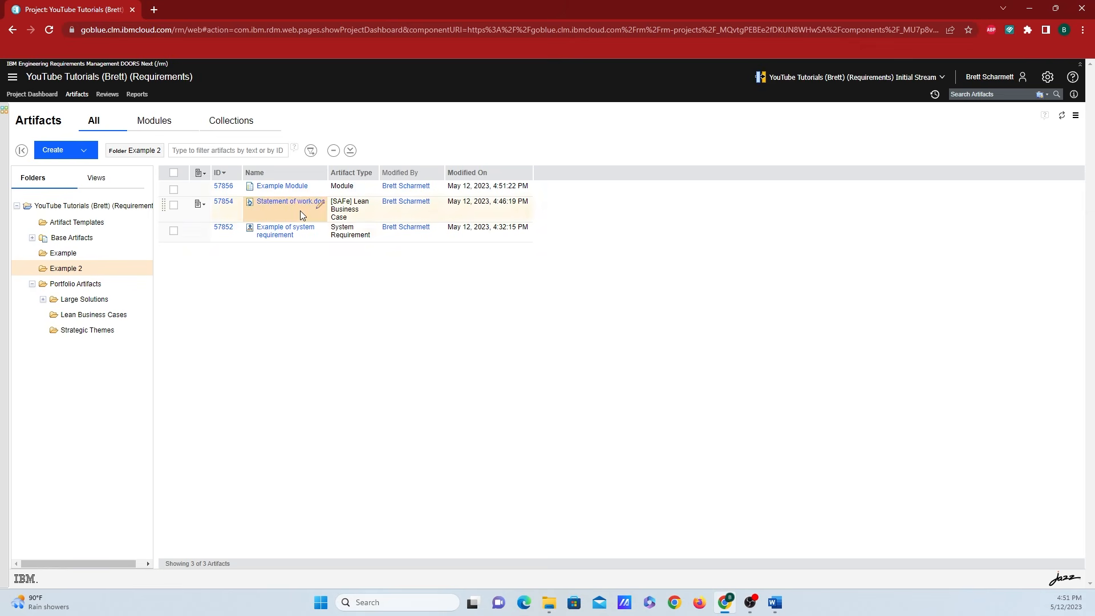
- Open Example Module and look through its imported contents from beginning to end
{"action": "mouse_move", "coordinate": [302, 191]}
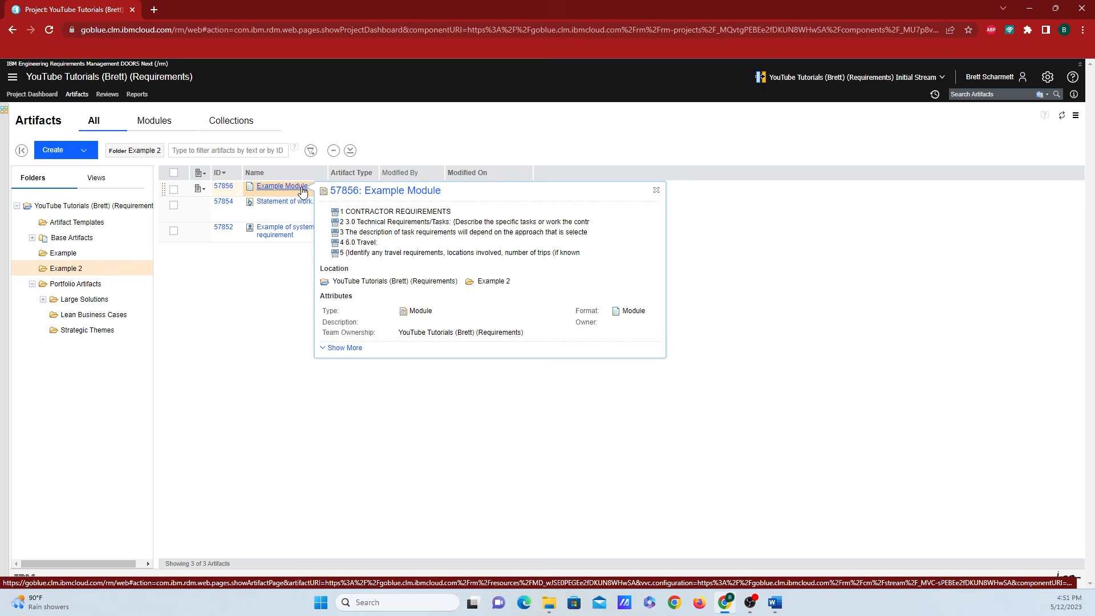
{"action": "left_click", "coordinate": [302, 188]}
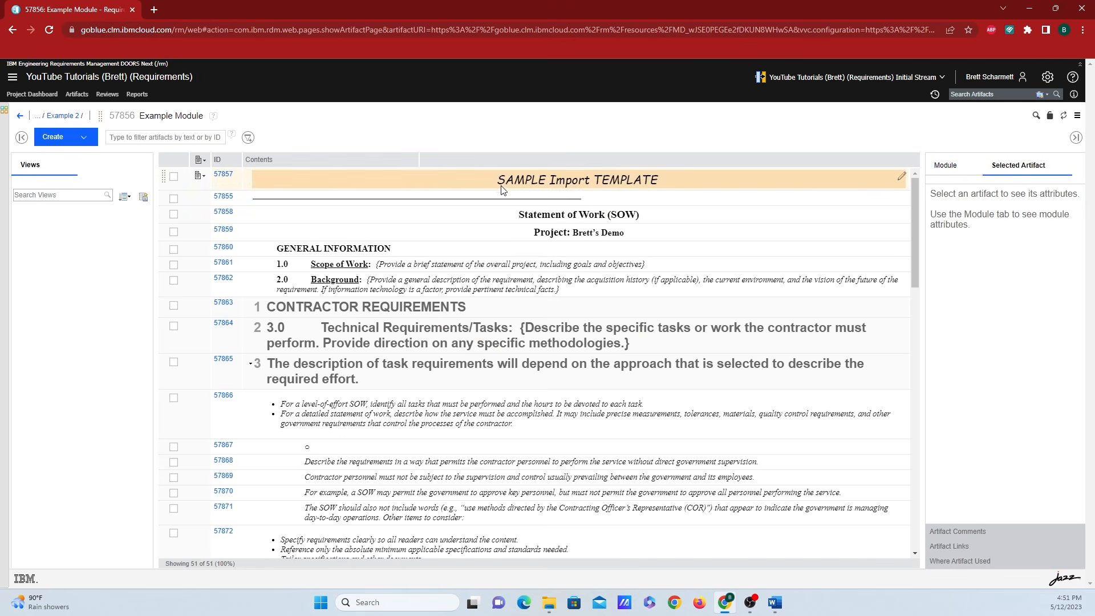
{"action": "scroll", "coordinate": [513, 205], "scroll_direction": "down", "scroll_amount": 6}
{"action": "scroll", "coordinate": [546, 238], "scroll_direction": "down", "scroll_amount": 10}
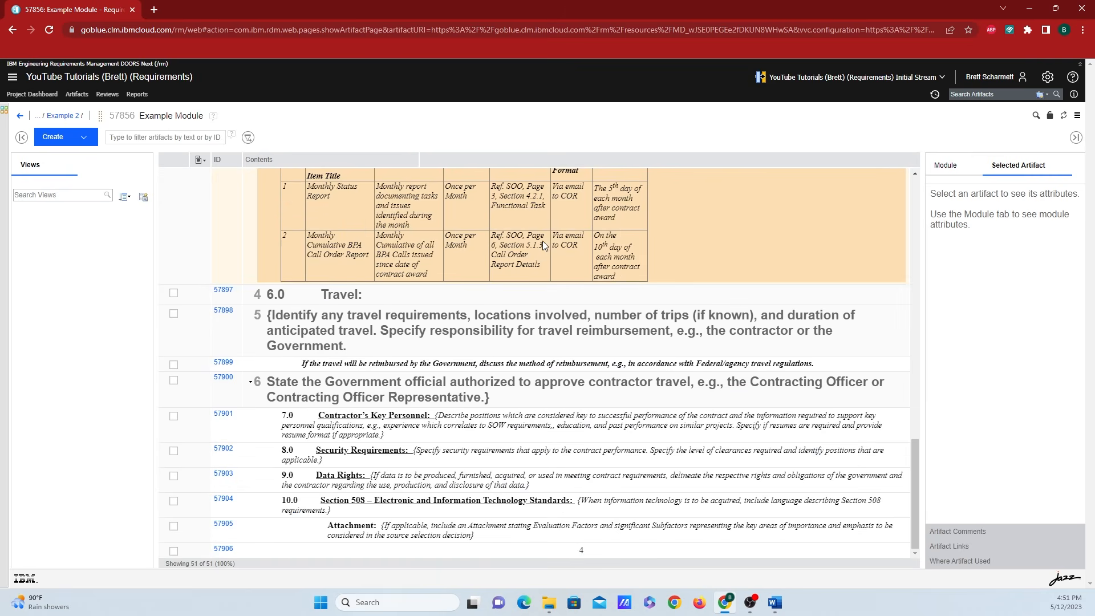
{"action": "scroll", "coordinate": [533, 285], "scroll_direction": "up", "scroll_amount": 15}
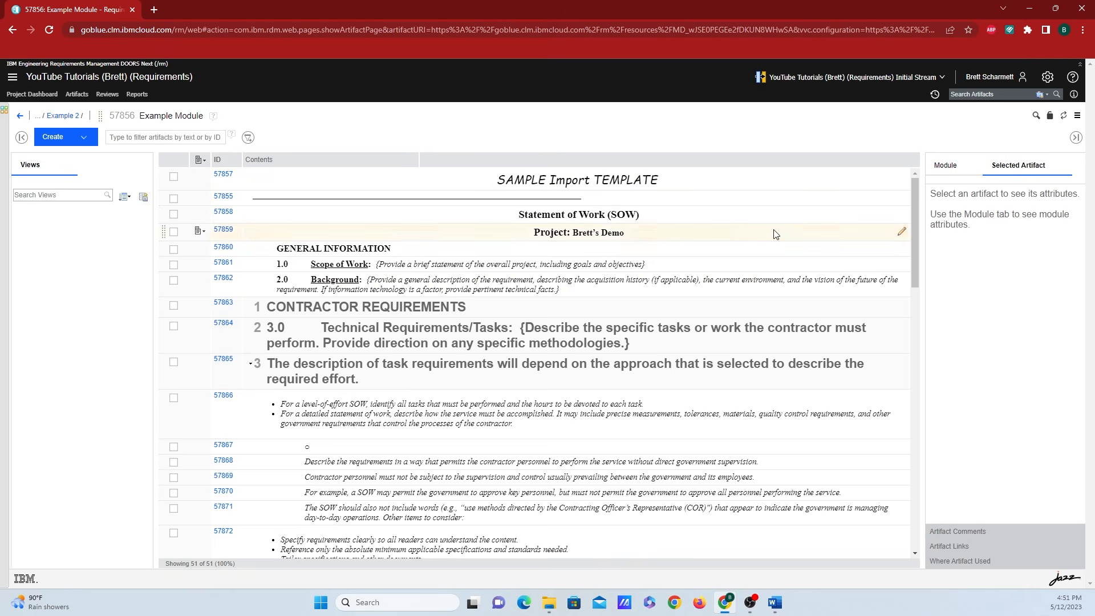
- Select the Background text, the task requirements heading and the level-of-effort SOW bullets in turn, and examine their artifact details and module usage
{"action": "left_click", "coordinate": [901, 282]}
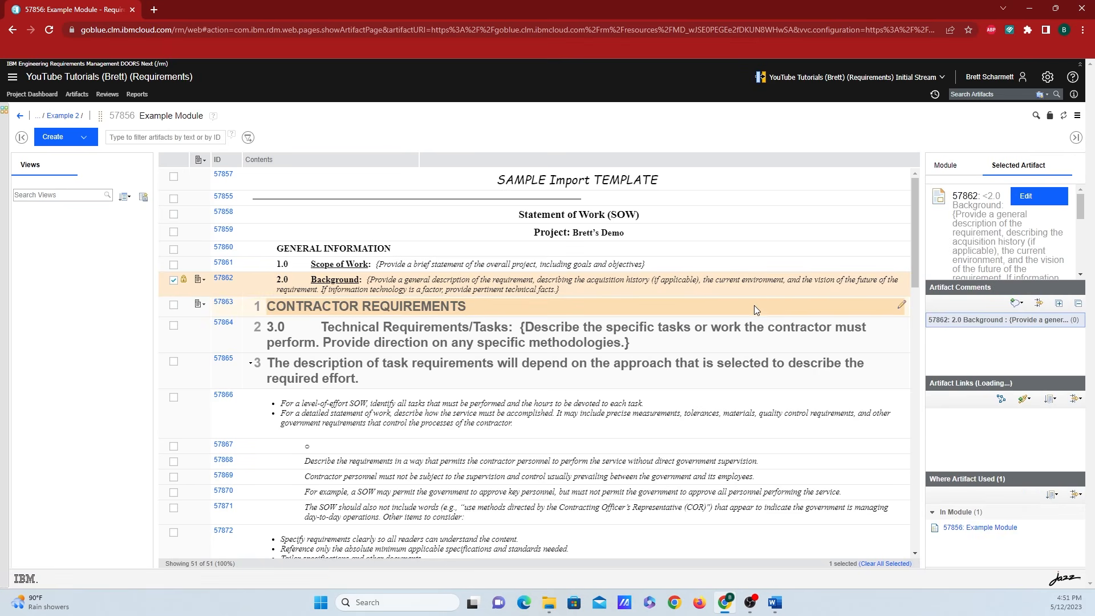
{"action": "left_click_drag", "start_coordinate": [702, 370], "coordinate": [634, 369]}
{"action": "left_click", "coordinate": [549, 373]}
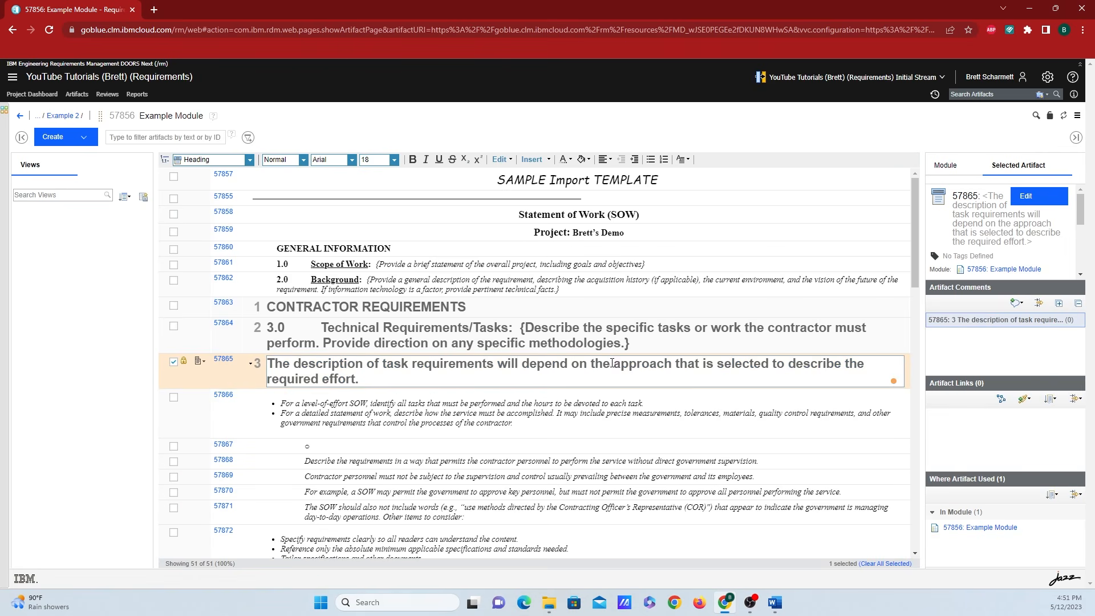
{"action": "double_click", "coordinate": [481, 366]}
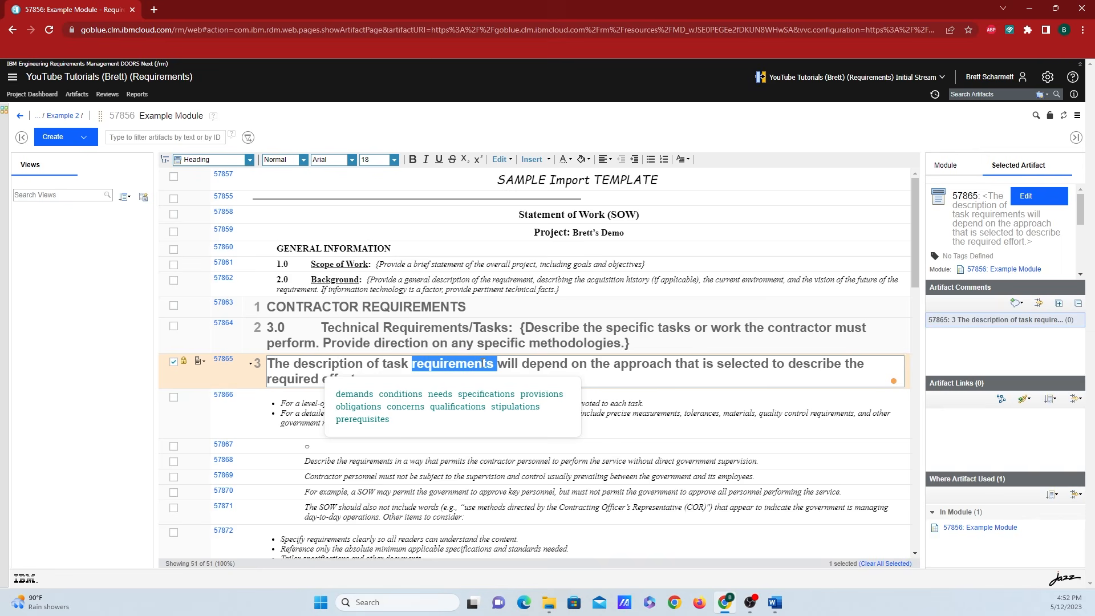
{"action": "left_click", "coordinate": [484, 363]}
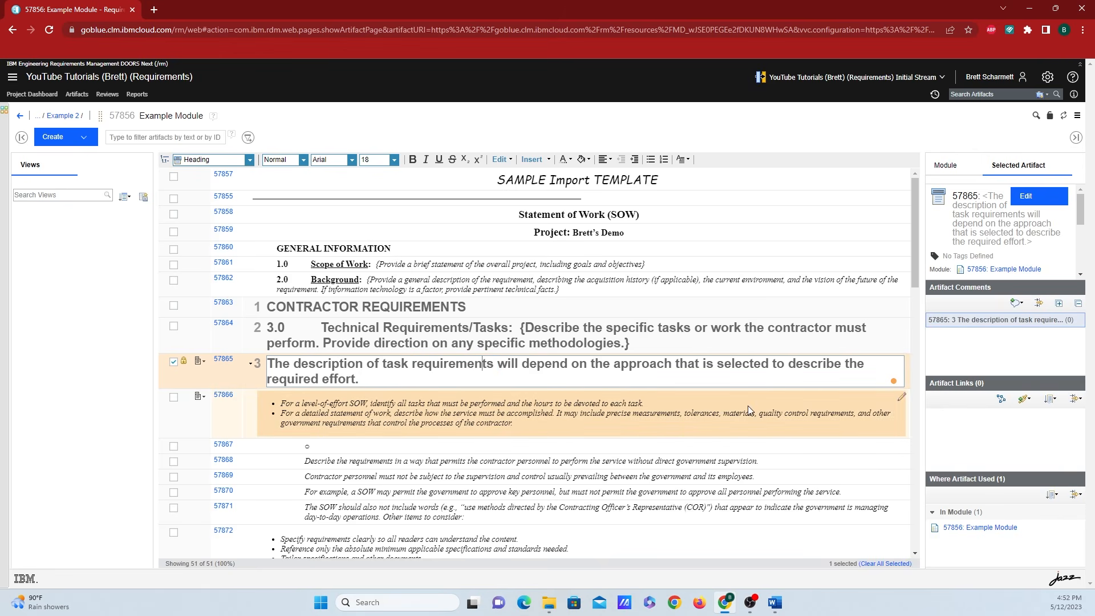
{"action": "left_click", "coordinate": [884, 397]}
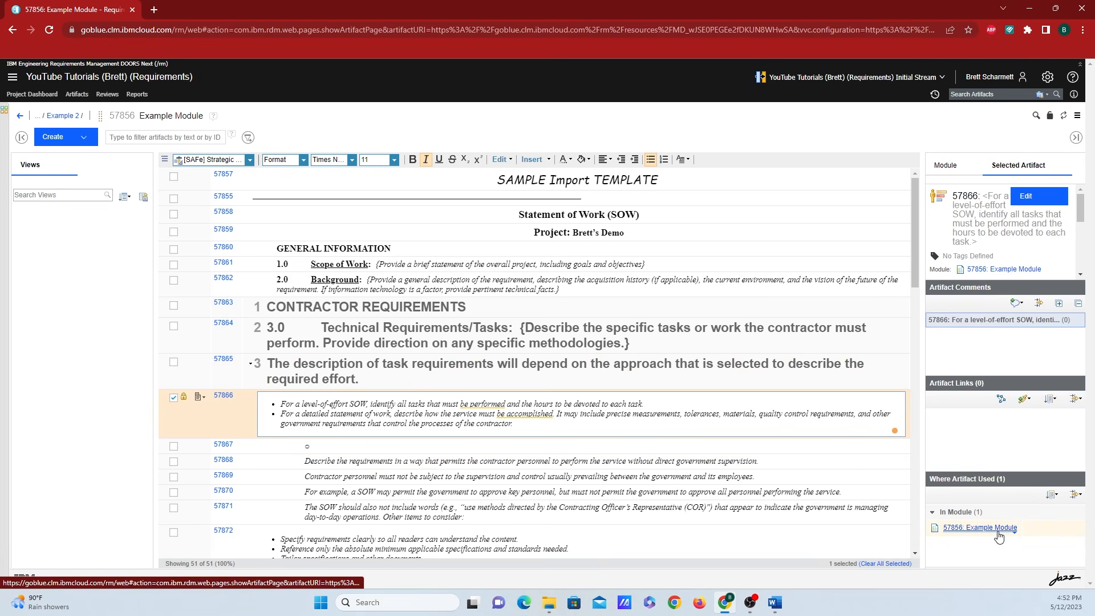
{"action": "mouse_move", "coordinate": [996, 536]}
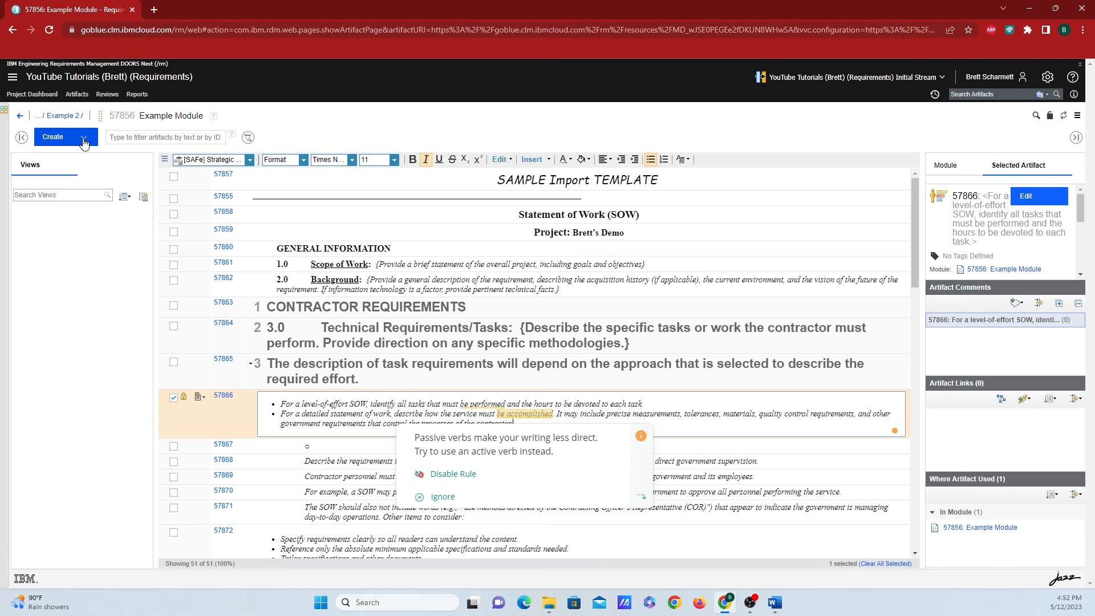
- Add the existing artifact "Example of system requirement" to the module after the selected level-of-effort SOW bullets
{"action": "left_click", "coordinate": [84, 138]}
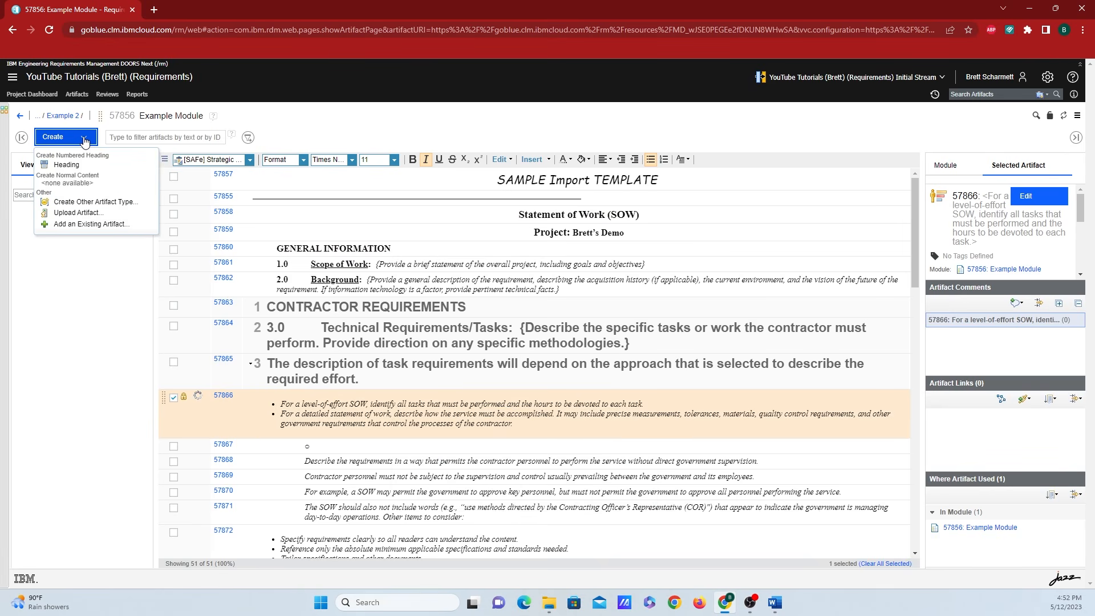
{"action": "left_click", "coordinate": [84, 138]}
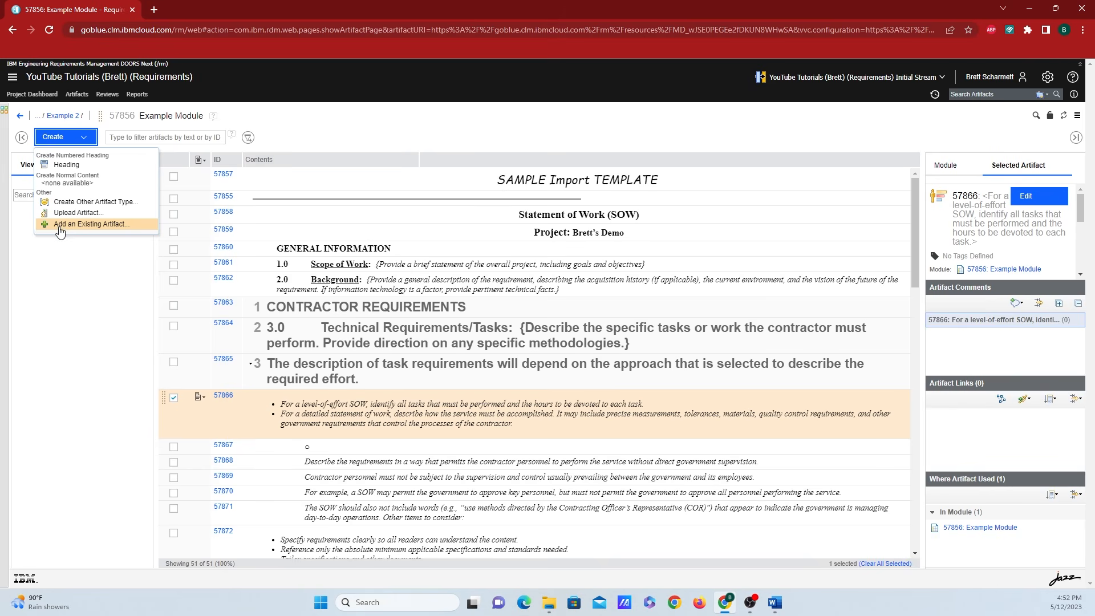
{"action": "left_click", "coordinate": [60, 225]}
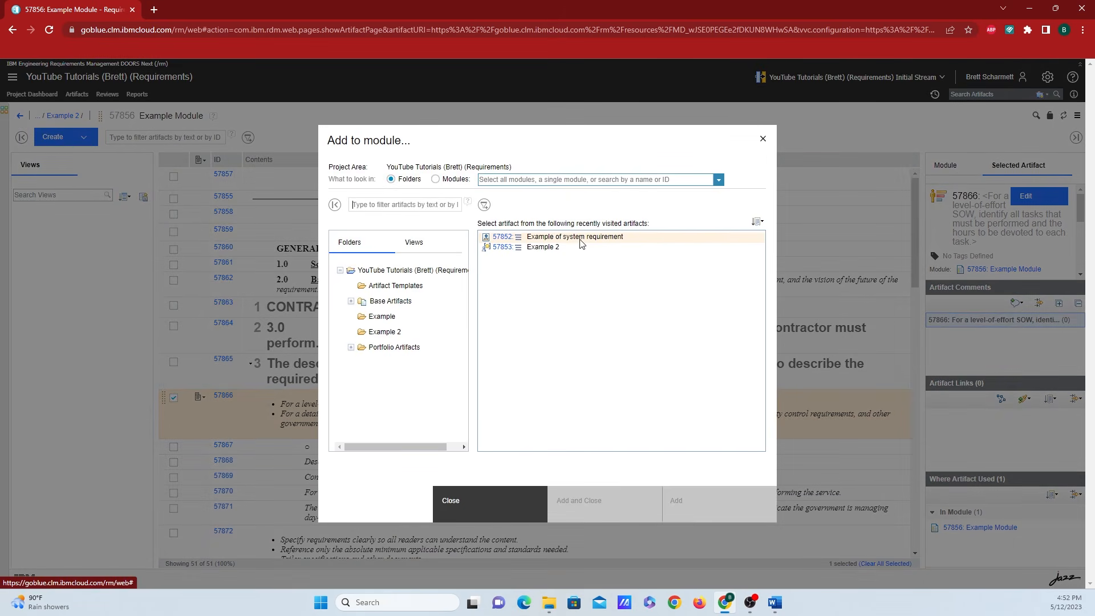
{"action": "left_click", "coordinate": [577, 251]}
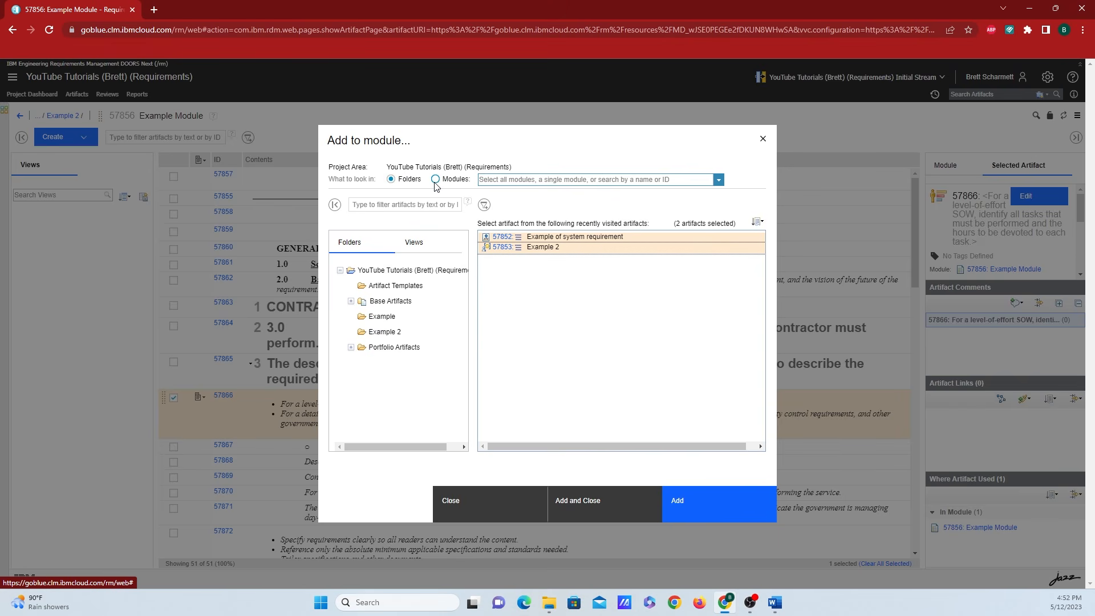
{"action": "left_click", "coordinate": [532, 180]}
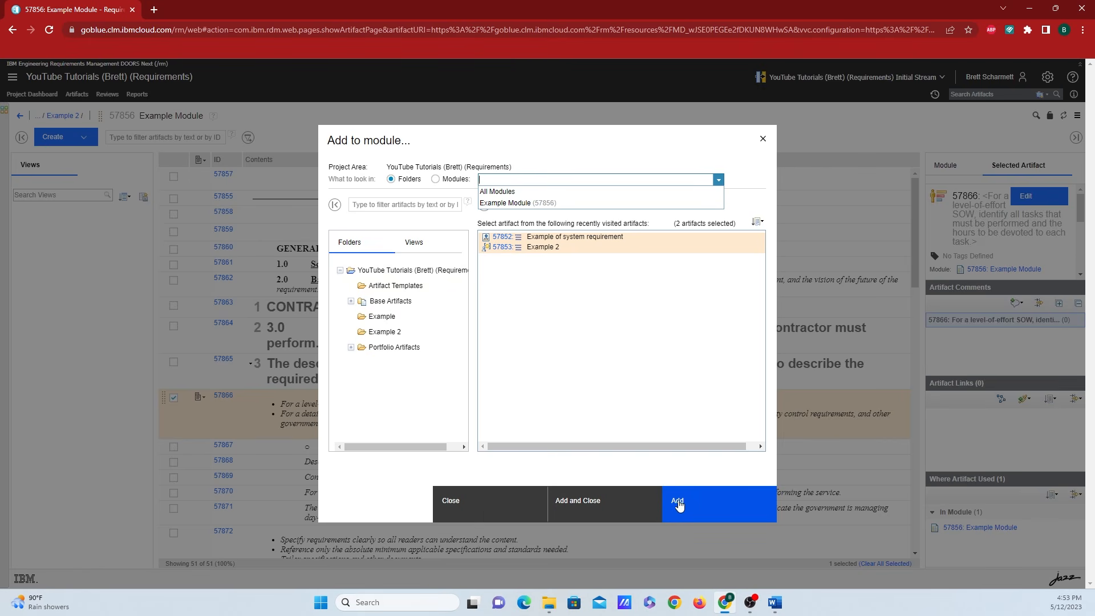
{"action": "left_click", "coordinate": [677, 504]}
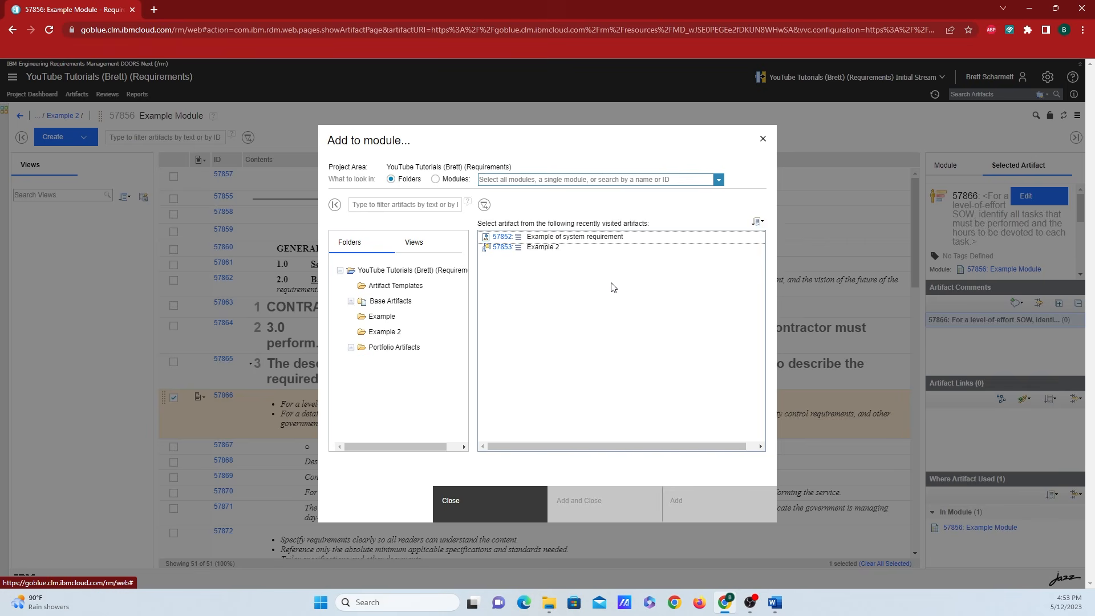
{"action": "left_click", "coordinate": [613, 237]}
{"action": "left_click", "coordinate": [707, 505]}
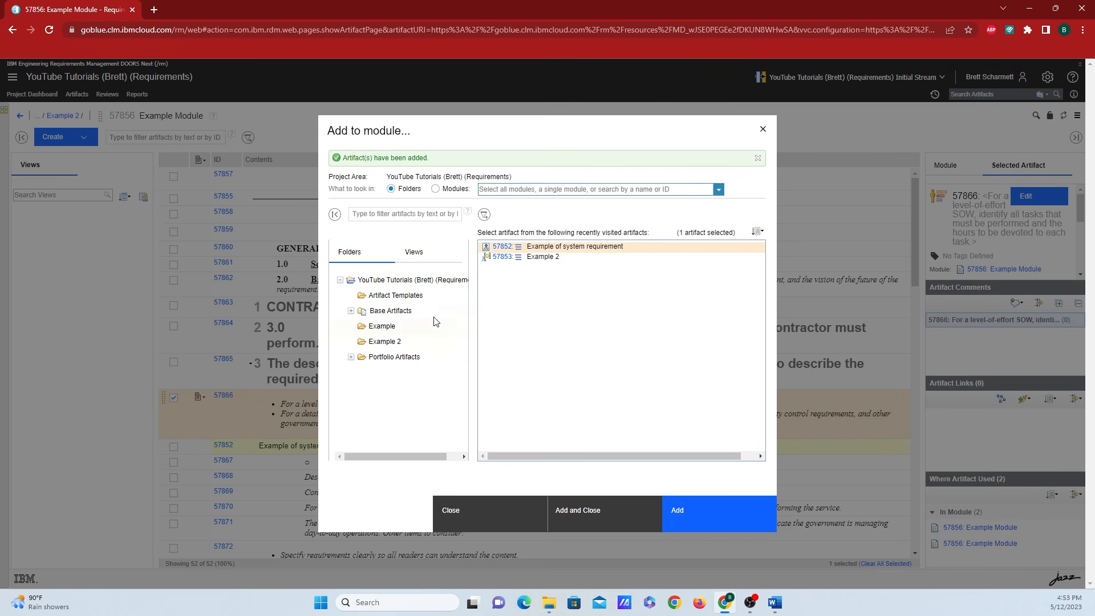
- Add both "Example of system requirement" and "Example 2" to the module and close the artifact selection dialog
{"action": "left_click", "coordinate": [575, 262]}
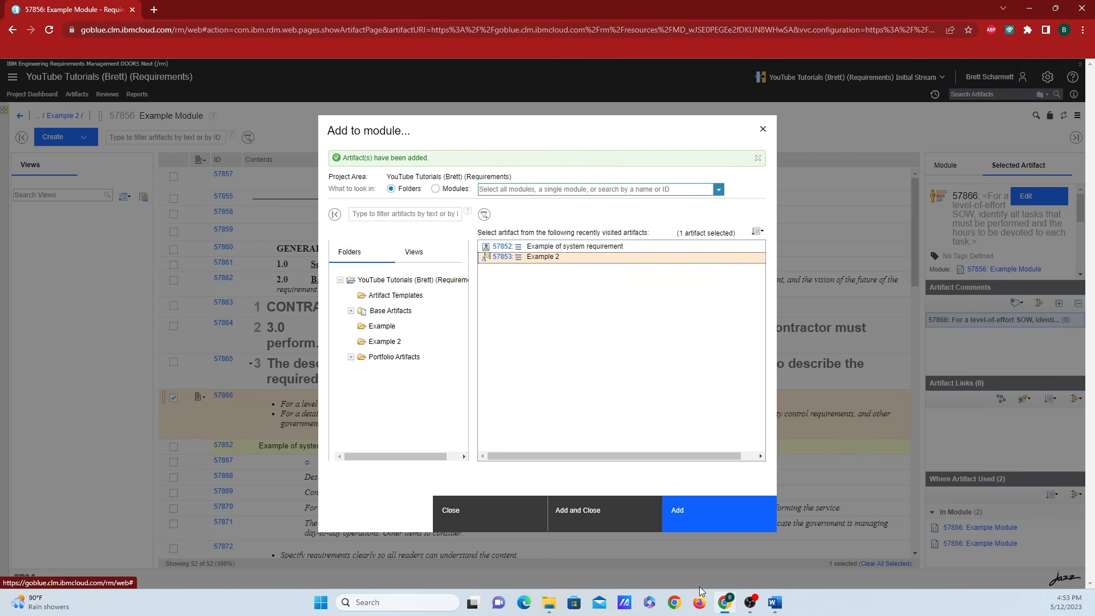
{"action": "left_click", "coordinate": [713, 514]}
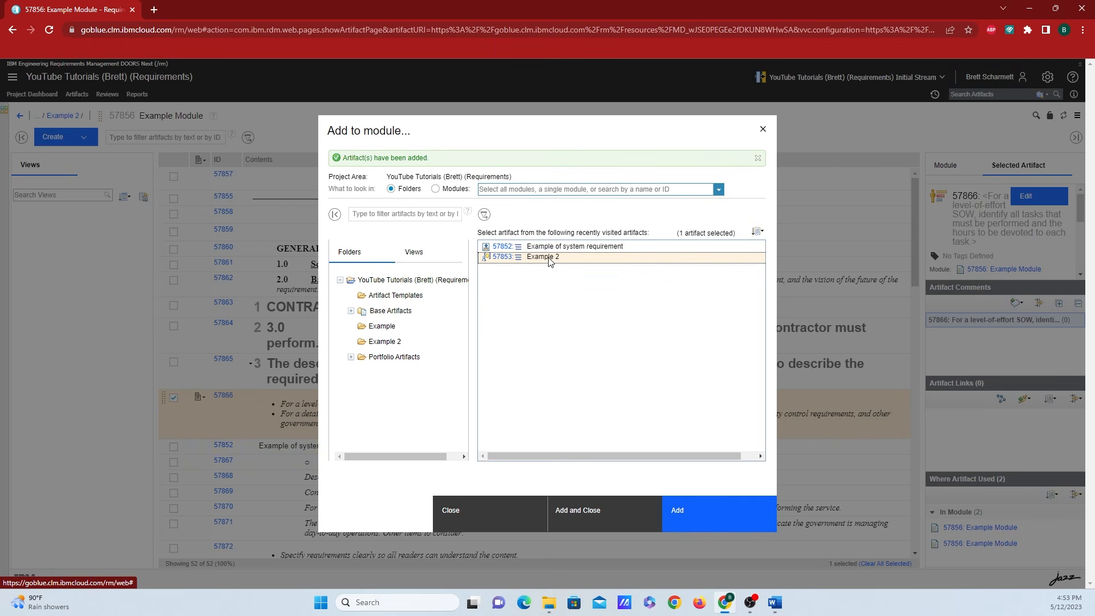
{"action": "left_click", "coordinate": [569, 250], "text": "ctrl"}
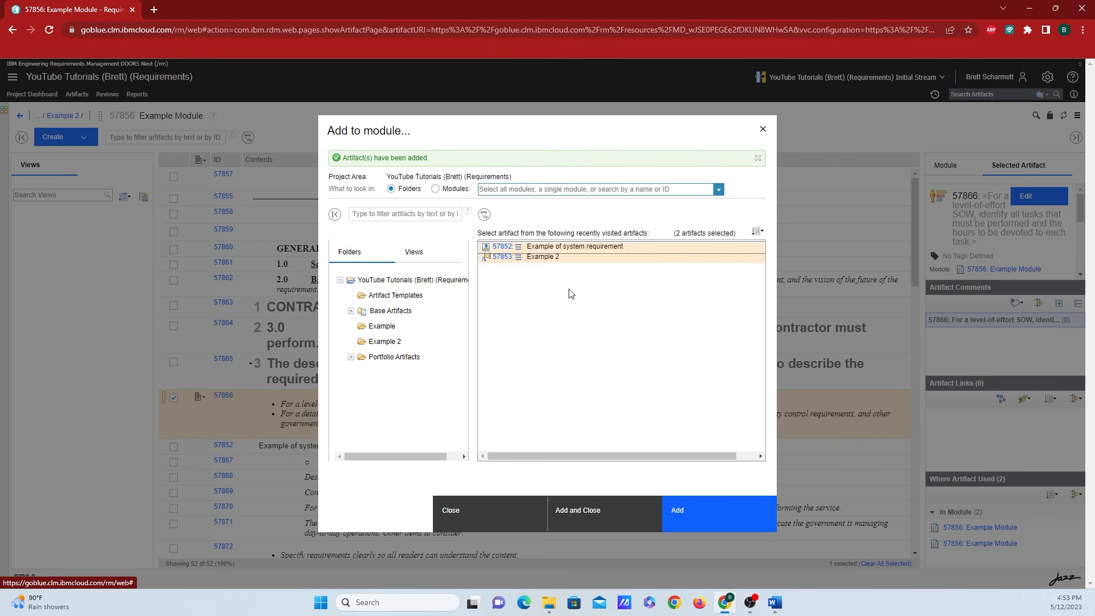
{"action": "left_click", "coordinate": [606, 516]}
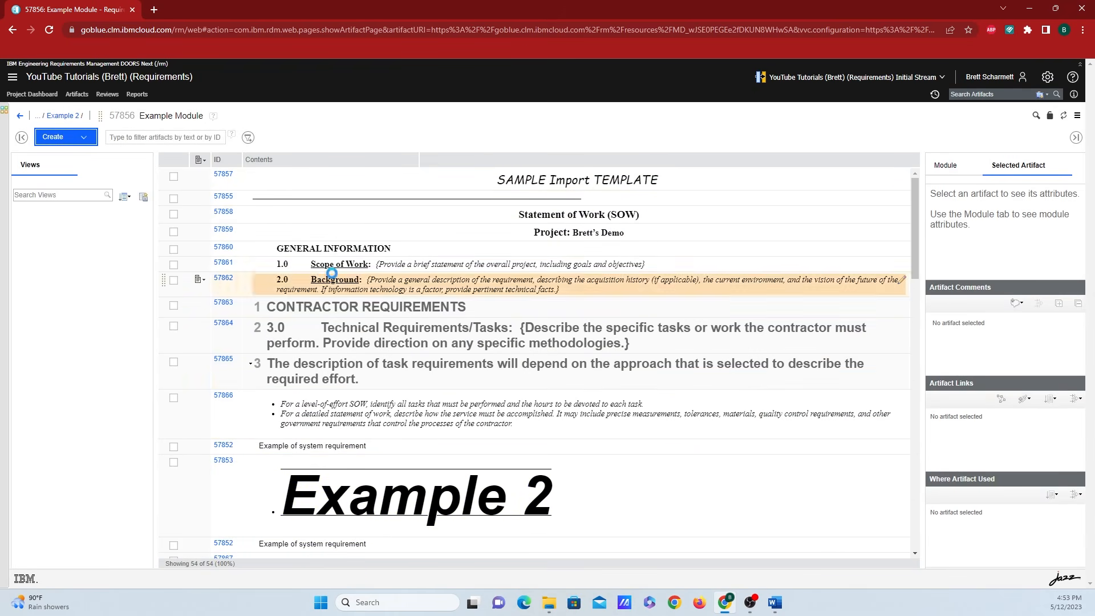
- Add the Artifact Type attribute to Example Module's displayed columns in the column display settings
{"action": "scroll", "coordinate": [626, 329], "scroll_direction": "down", "scroll_amount": 2}
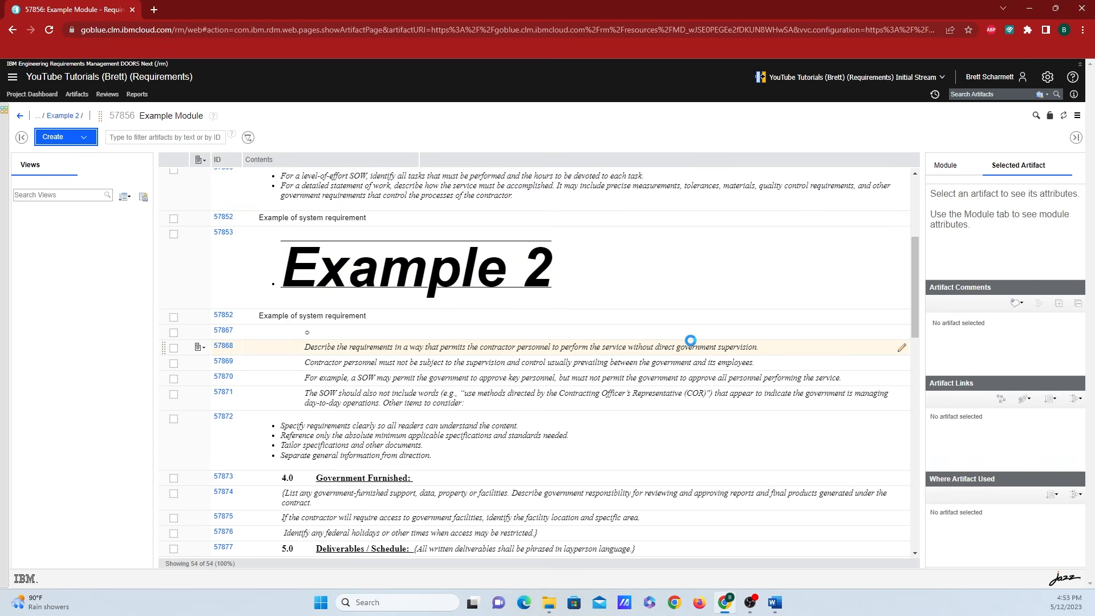
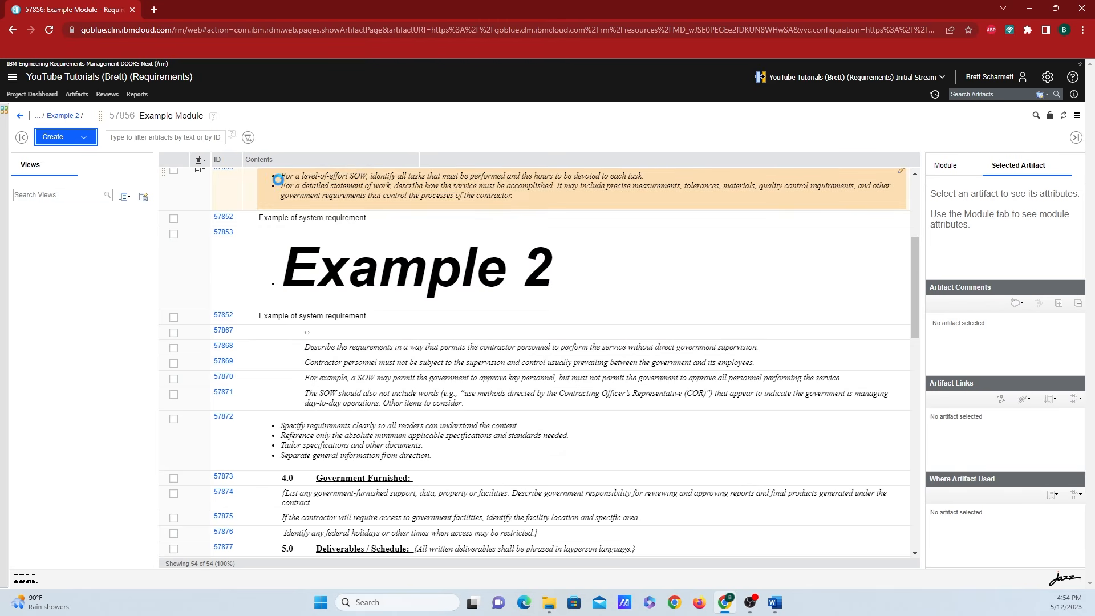
{"action": "scroll", "coordinate": [661, 307], "scroll_direction": "up", "scroll_amount": 4}
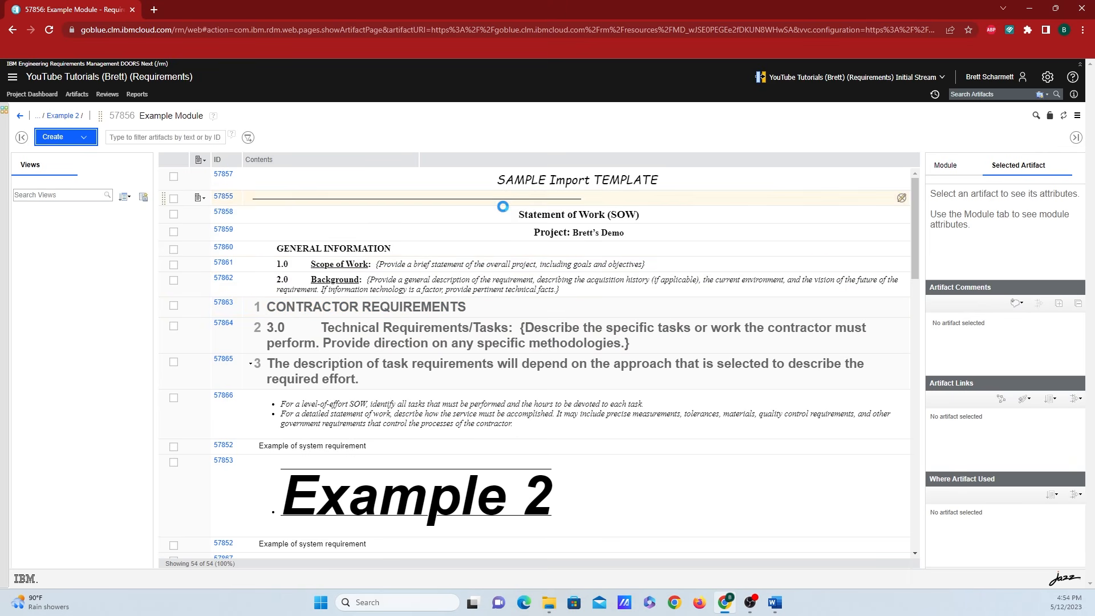
{"action": "scroll", "coordinate": [557, 381], "scroll_direction": "down", "scroll_amount": 5}
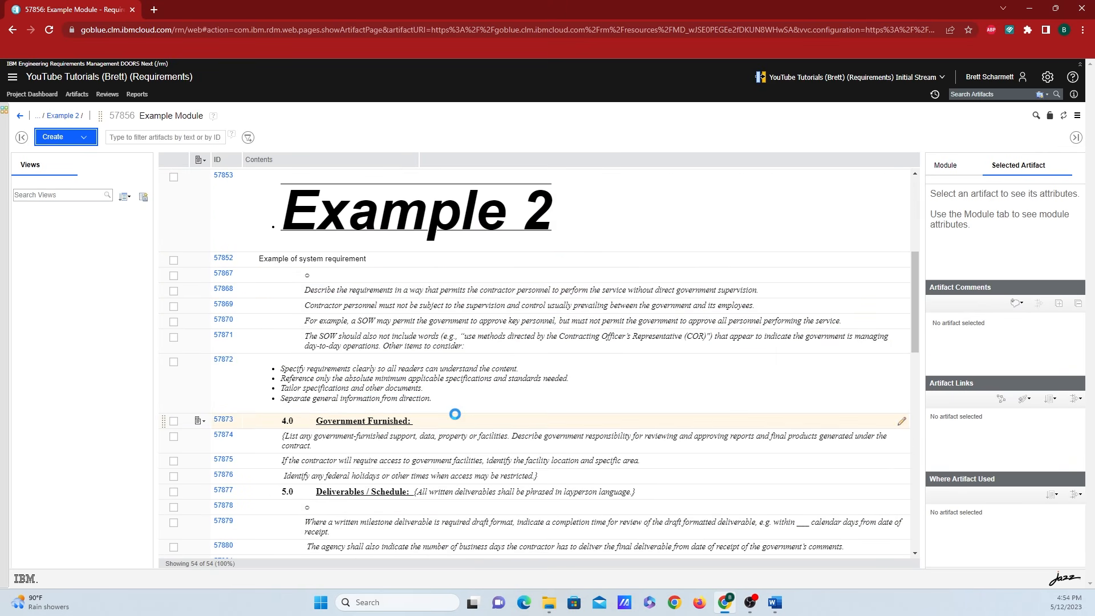
{"action": "left_click", "coordinate": [199, 160]}
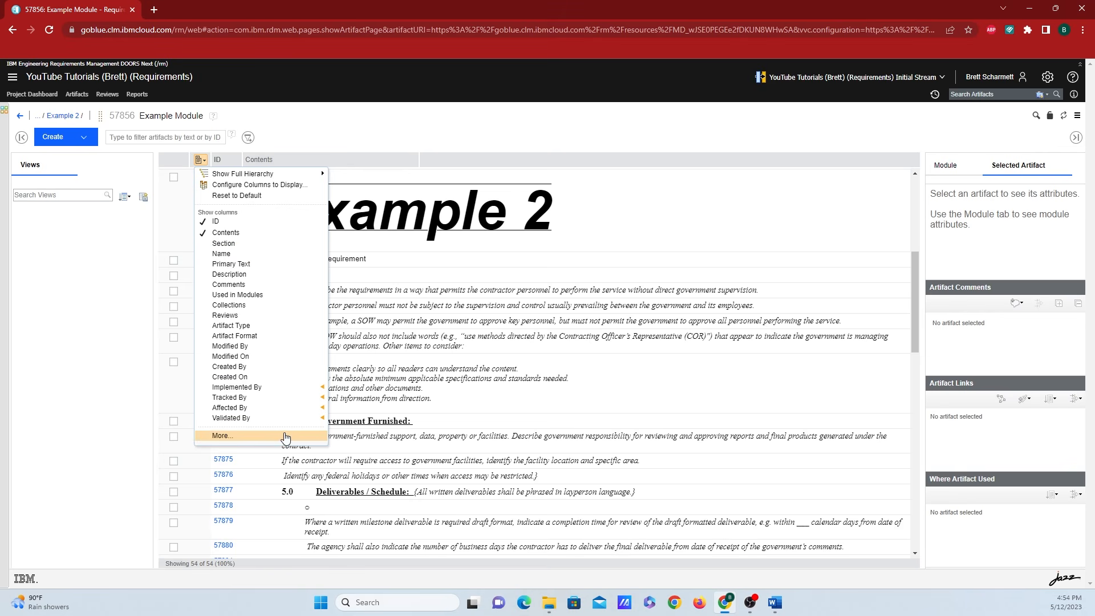
{"action": "left_click", "coordinate": [286, 440]}
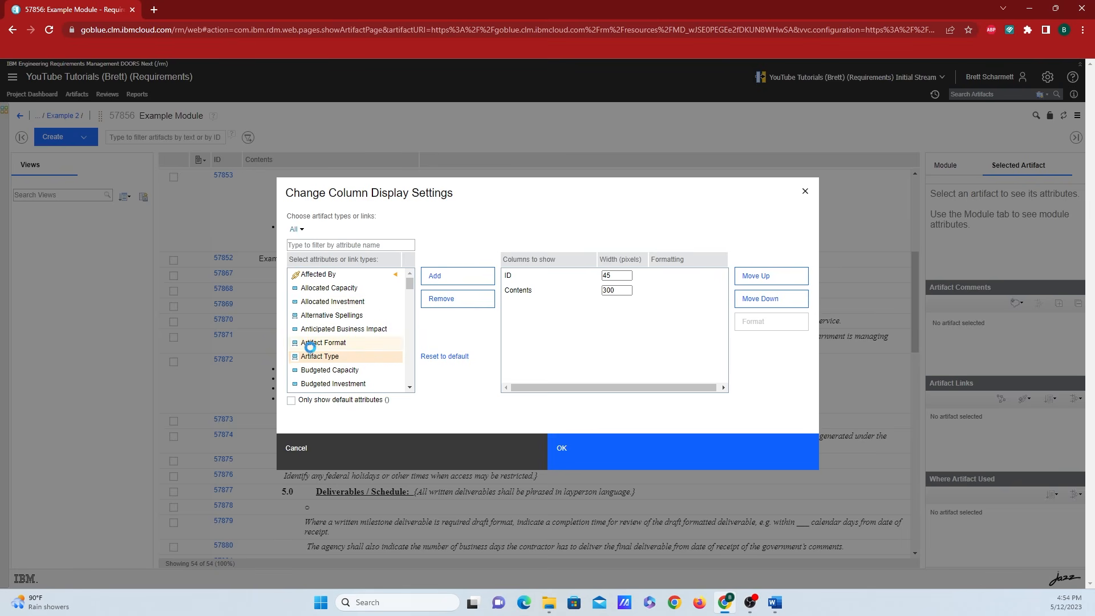
{"action": "left_click", "coordinate": [342, 357]}
{"action": "left_click", "coordinate": [463, 275]}
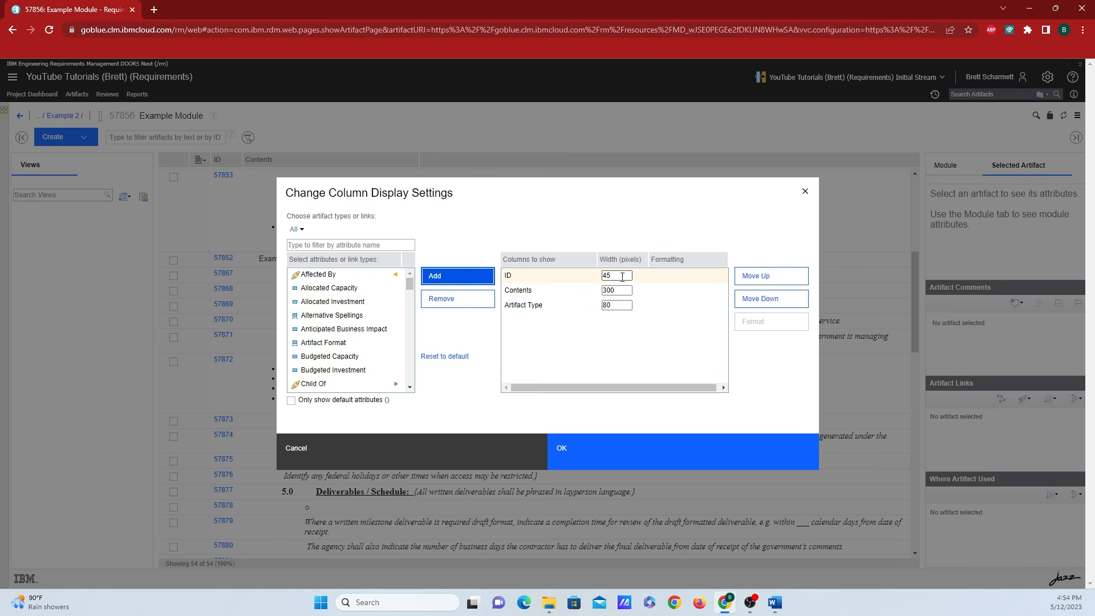
- Move the Artifact Type column up to the start of the column order and back down below Contents
{"action": "left_click", "coordinate": [567, 305]}
{"action": "left_click", "coordinate": [772, 277]}
{"action": "left_click", "coordinate": [773, 277]}
{"action": "left_click", "coordinate": [764, 298]}
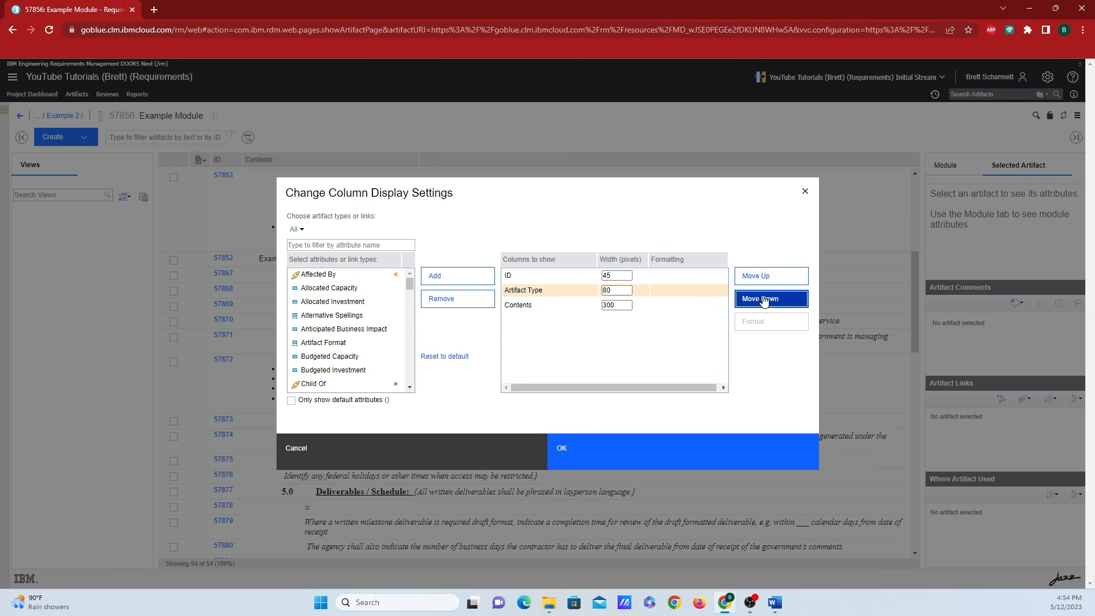
{"action": "left_click", "coordinate": [764, 298]}
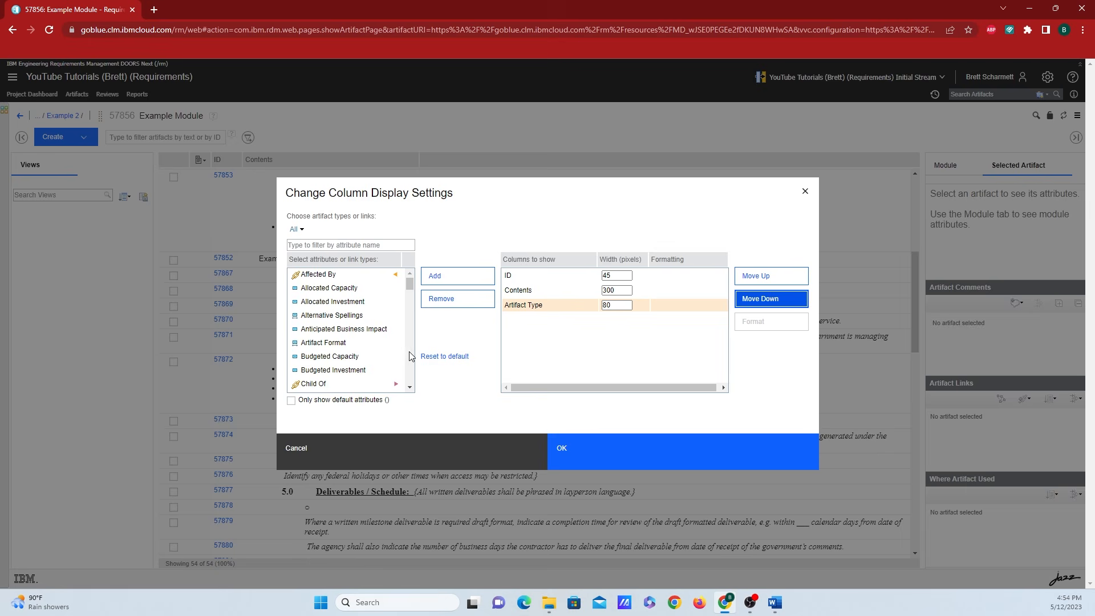
- Filter the available attributes for "sat", add the Satisfied By and Satisfies link columns, and apply the column settings
{"action": "scroll", "coordinate": [353, 320], "scroll_direction": "down", "scroll_amount": 2}
{"action": "scroll", "coordinate": [343, 342], "scroll_direction": "down", "scroll_amount": 1}
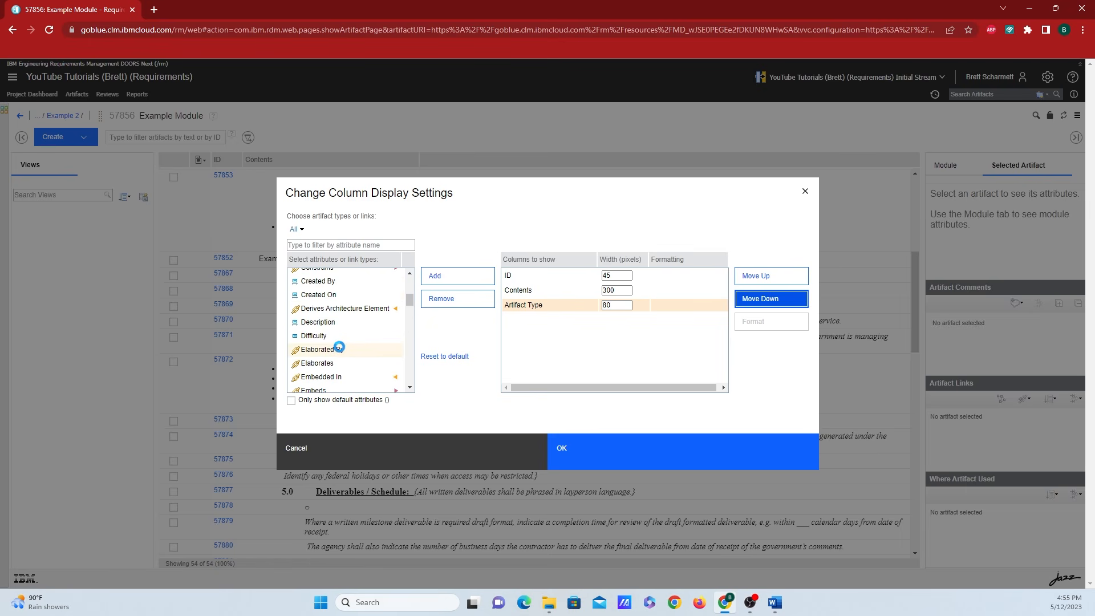
{"action": "scroll", "coordinate": [338, 347], "scroll_direction": "down", "scroll_amount": 2}
{"action": "scroll", "coordinate": [336, 362], "scroll_direction": "down", "scroll_amount": 1}
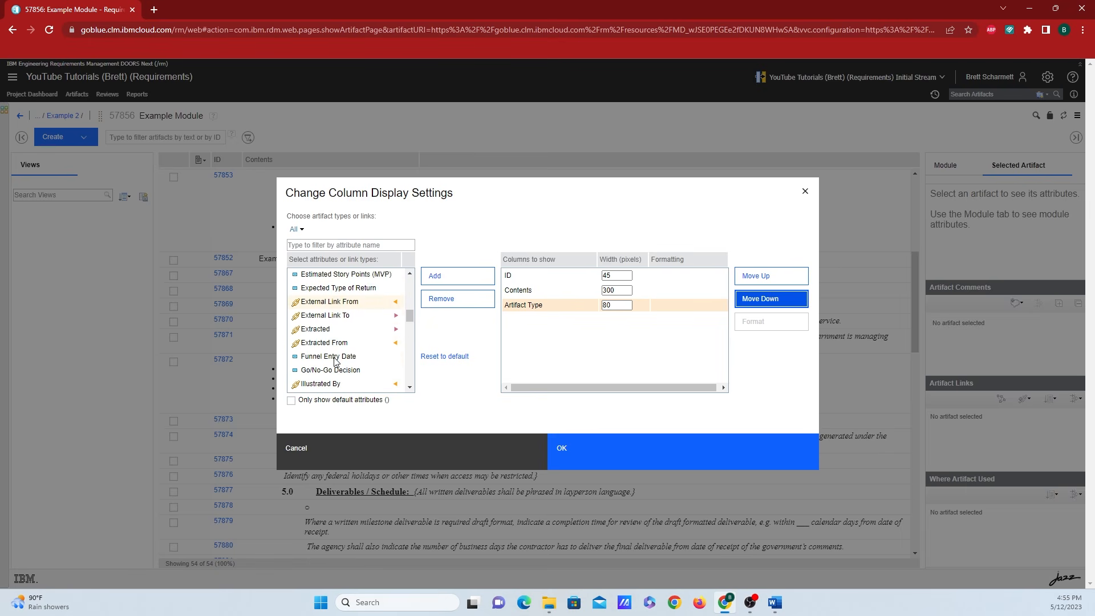
{"action": "scroll", "coordinate": [332, 363], "scroll_direction": "down", "scroll_amount": 10}
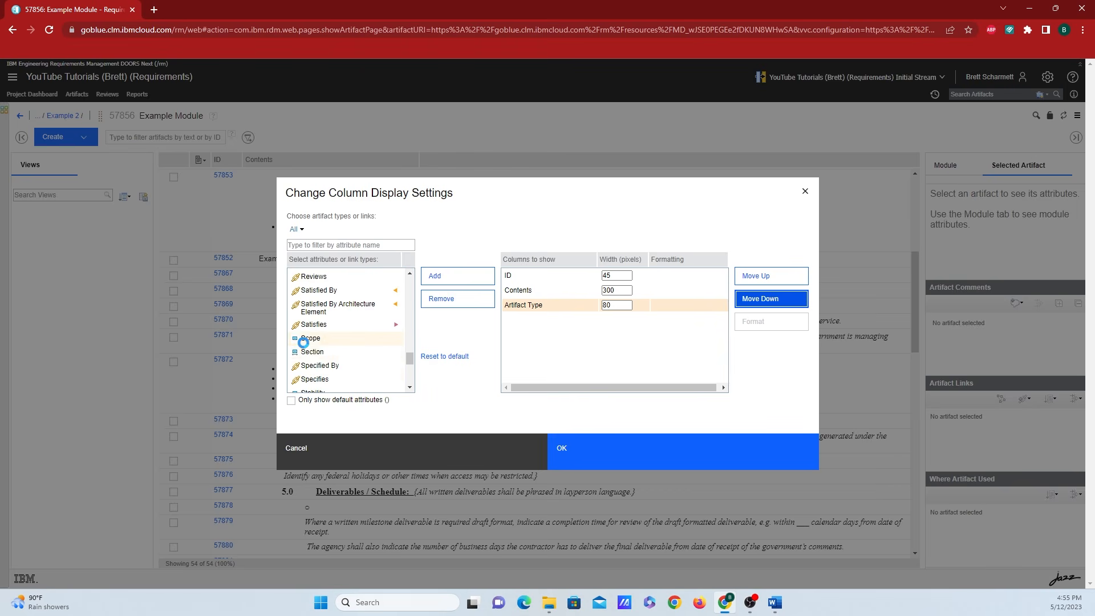
{"action": "scroll", "coordinate": [380, 354], "scroll_direction": "down", "scroll_amount": 1}
{"action": "left_click", "coordinate": [337, 245]}
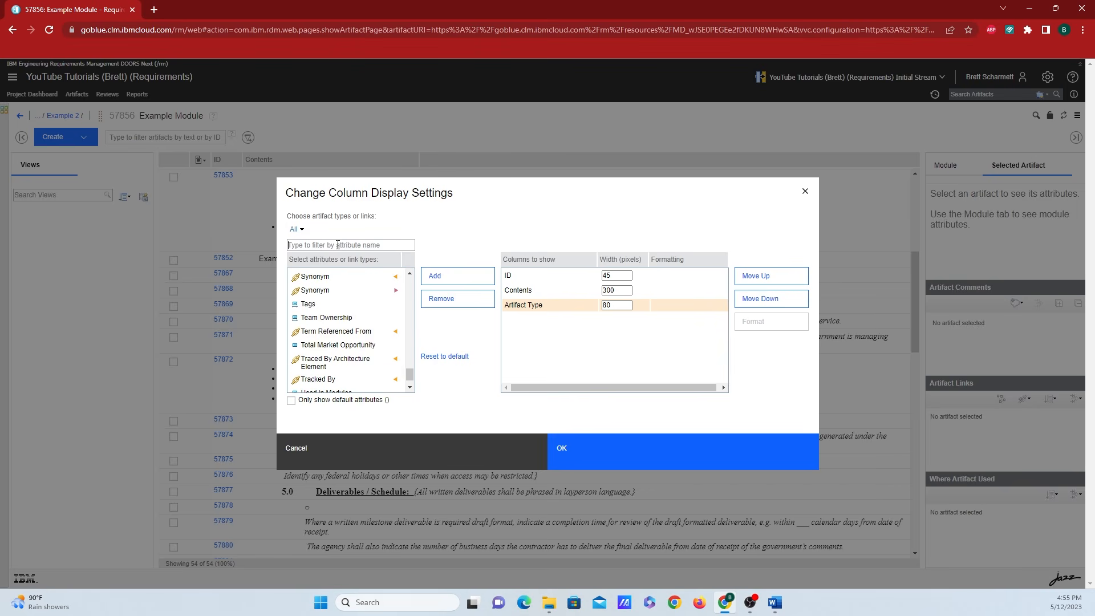
{"action": "type", "text": "sat"}
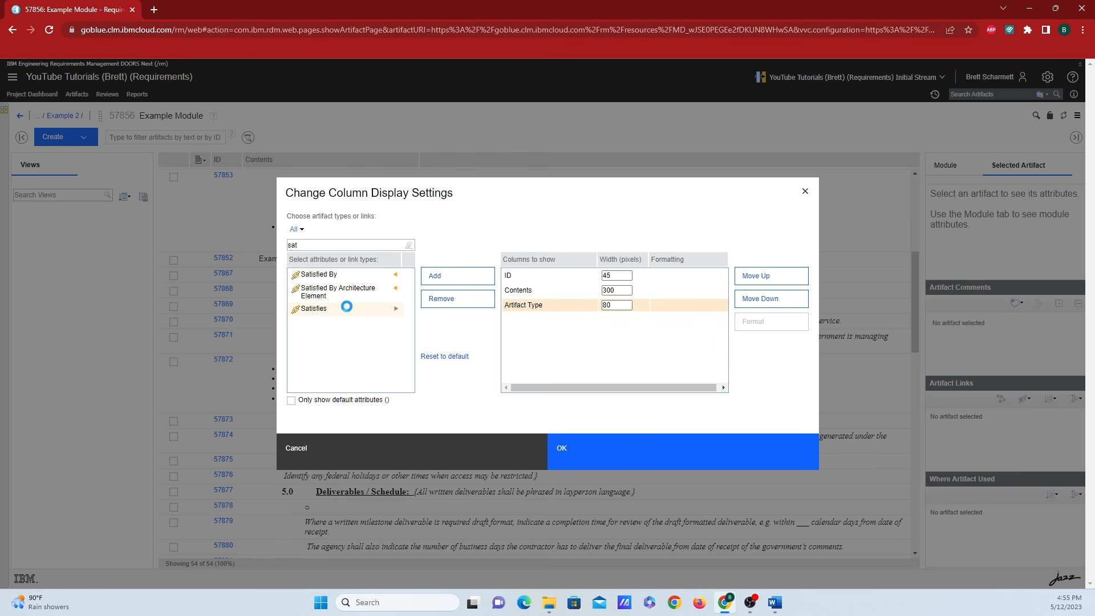
{"action": "double_click", "coordinate": [354, 273]}
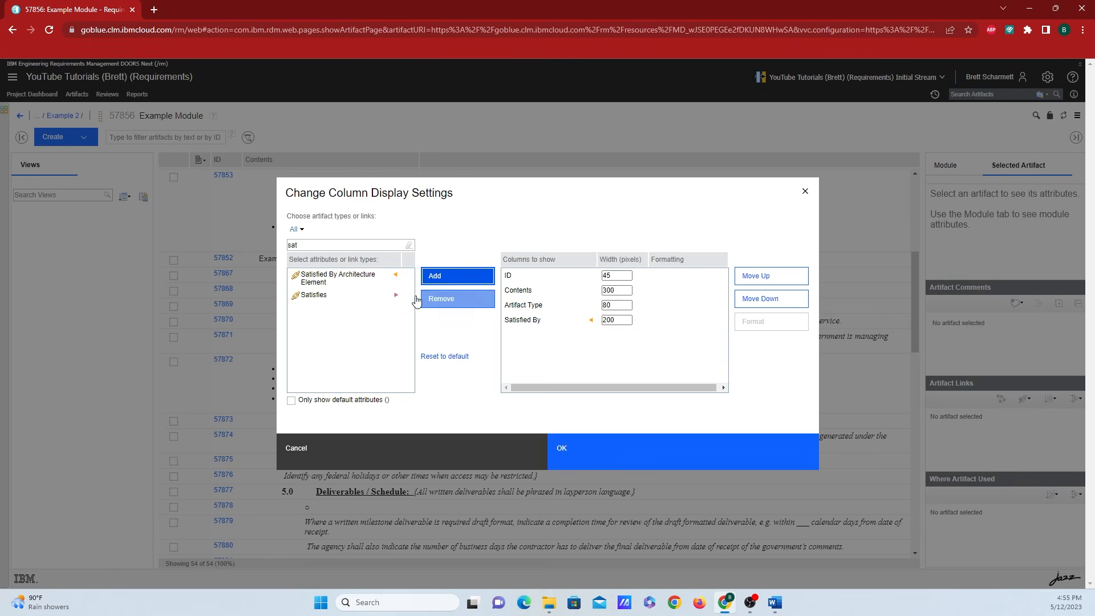
{"action": "left_click", "coordinate": [345, 294]}
{"action": "left_click", "coordinate": [473, 278]}
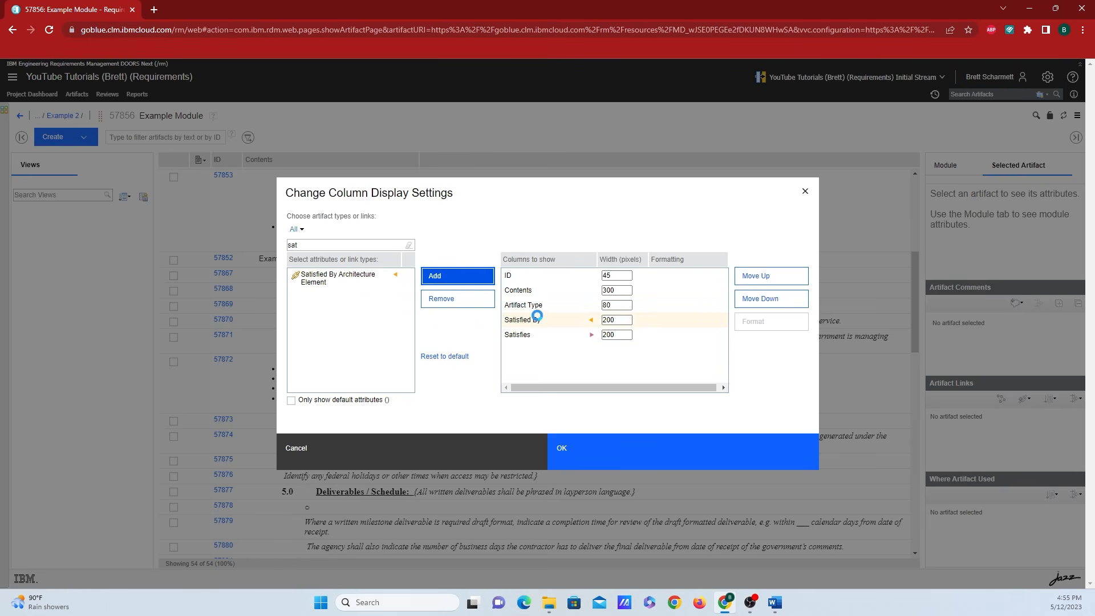
{"action": "left_click", "coordinate": [573, 448]}
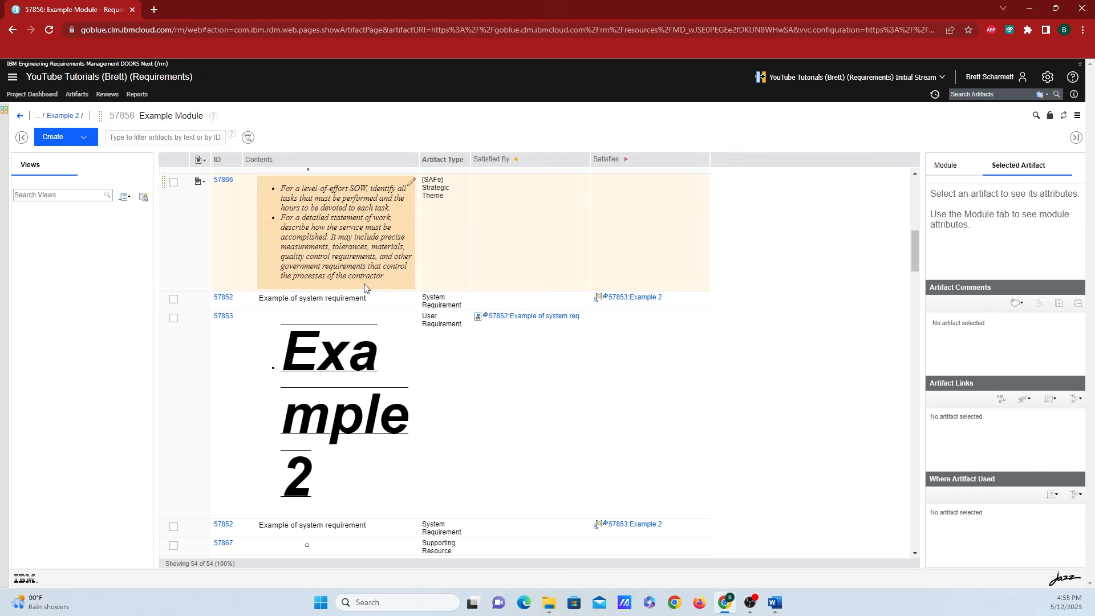
{"action": "left_click", "coordinate": [200, 160]}
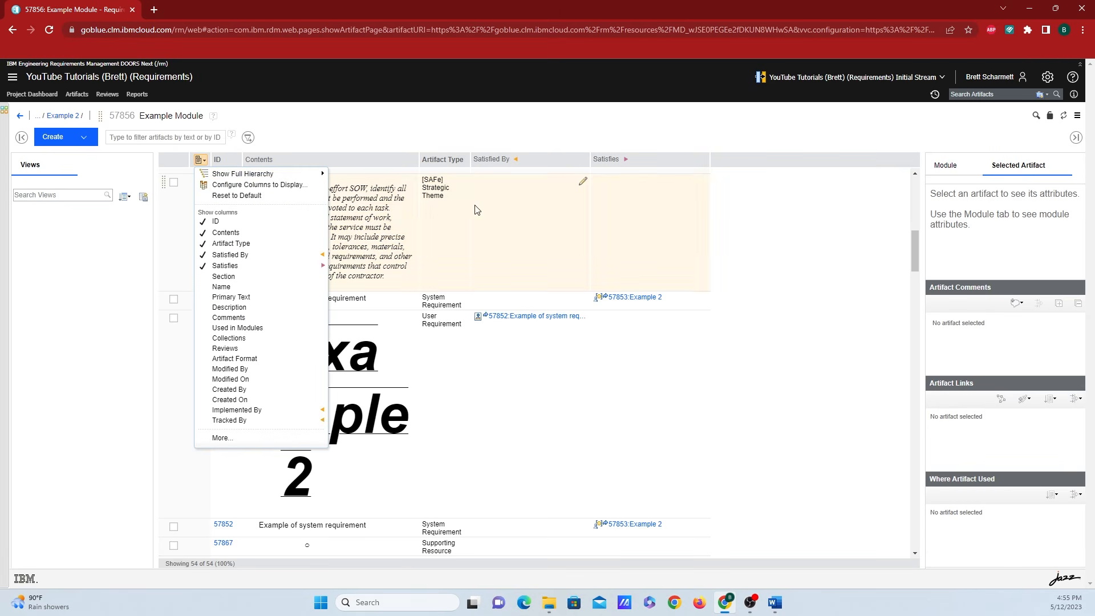
{"action": "left_click", "coordinate": [469, 128]}
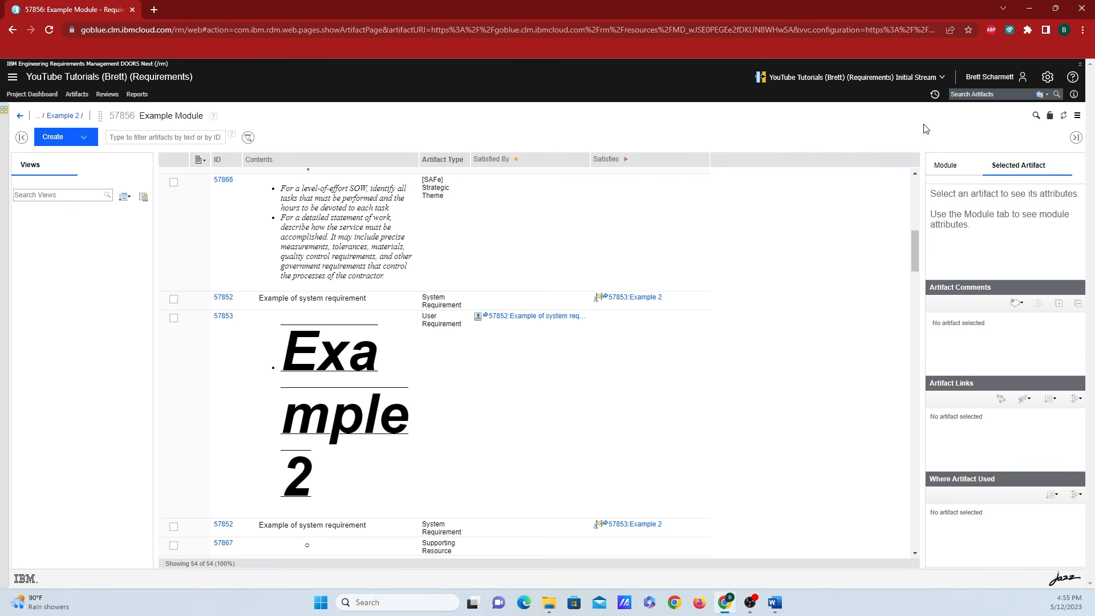
{"action": "left_click", "coordinate": [1046, 78]}
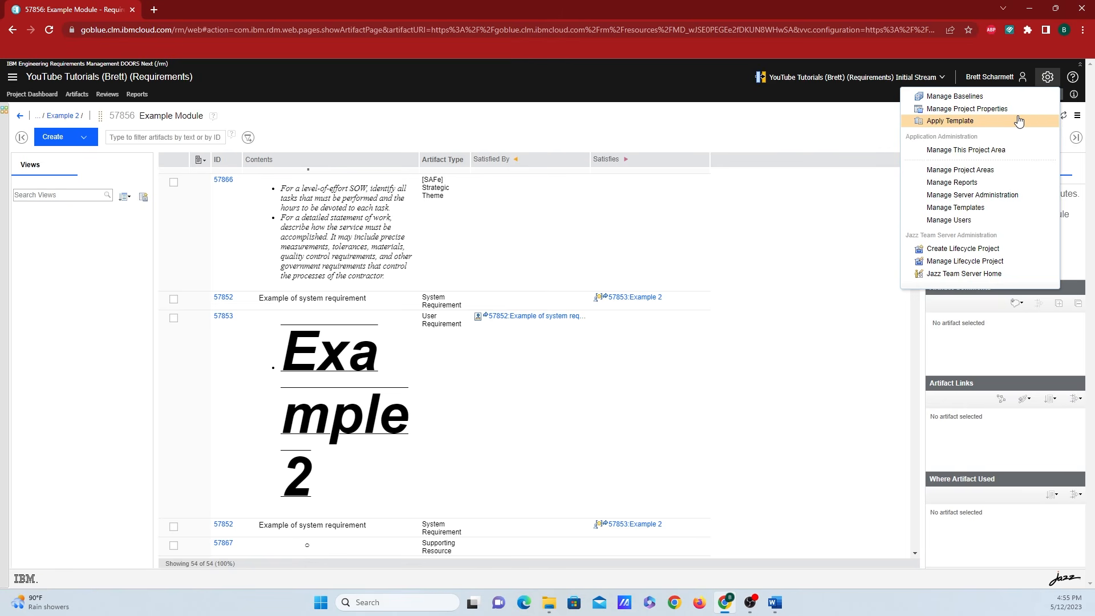
{"action": "left_click", "coordinate": [616, 129]}
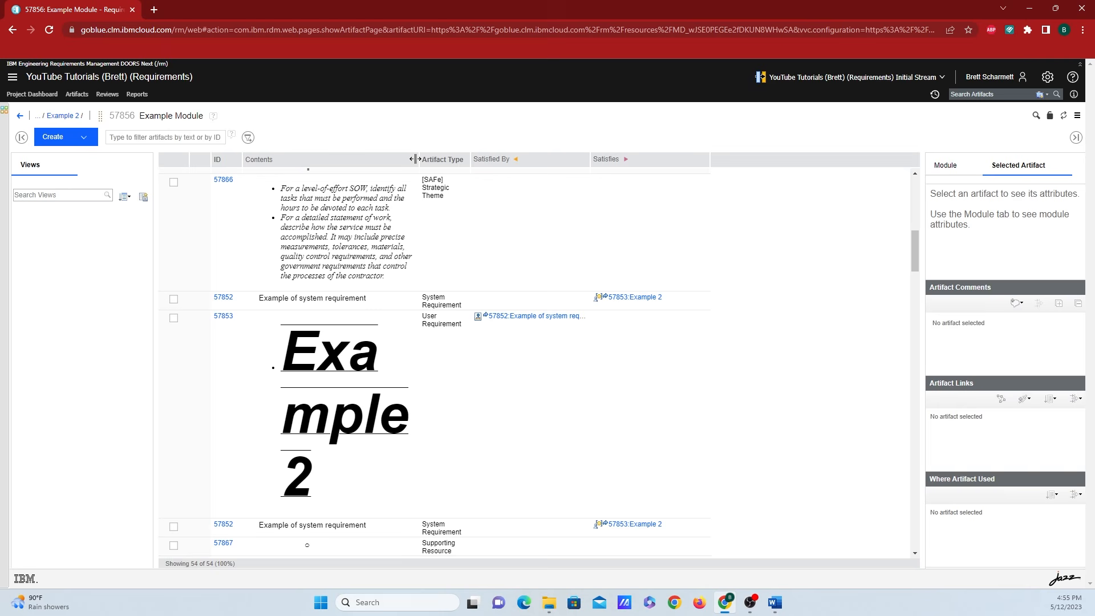
- Widen the Contents, Artifact Type and Satisfied By columns in the module table
{"action": "left_click_drag", "start_coordinate": [415, 159], "coordinate": [589, 152]}
{"action": "left_click_drag", "start_coordinate": [708, 160], "coordinate": [745, 159]}
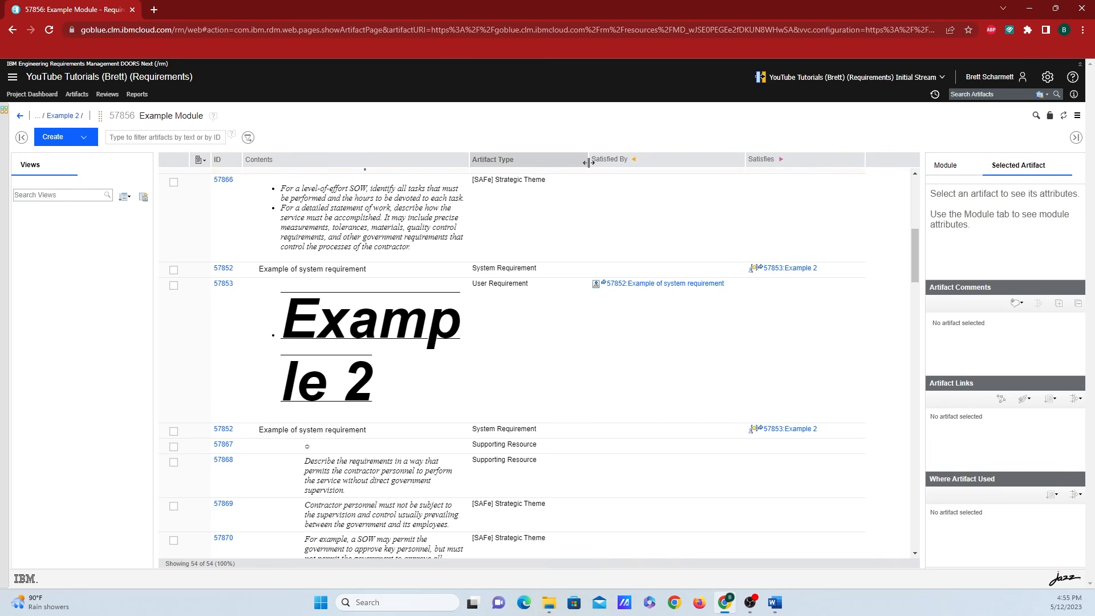
{"action": "left_click_drag", "start_coordinate": [587, 162], "coordinate": [618, 160]}
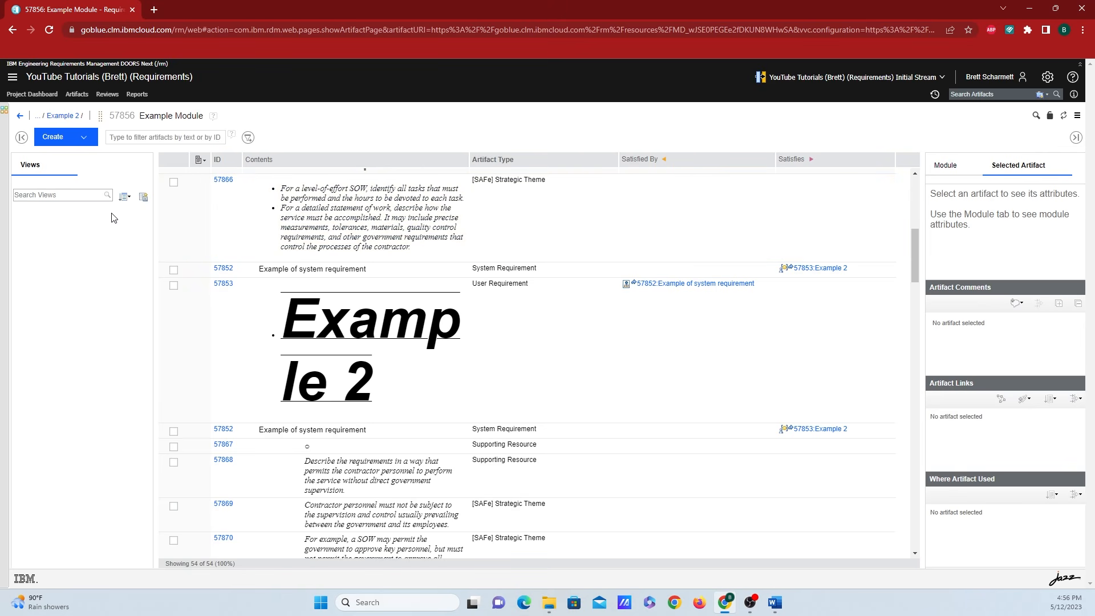
- Save the column layout as a shared view named "Example View" for just this module and make it a preferred view
{"action": "left_click", "coordinate": [143, 197]}
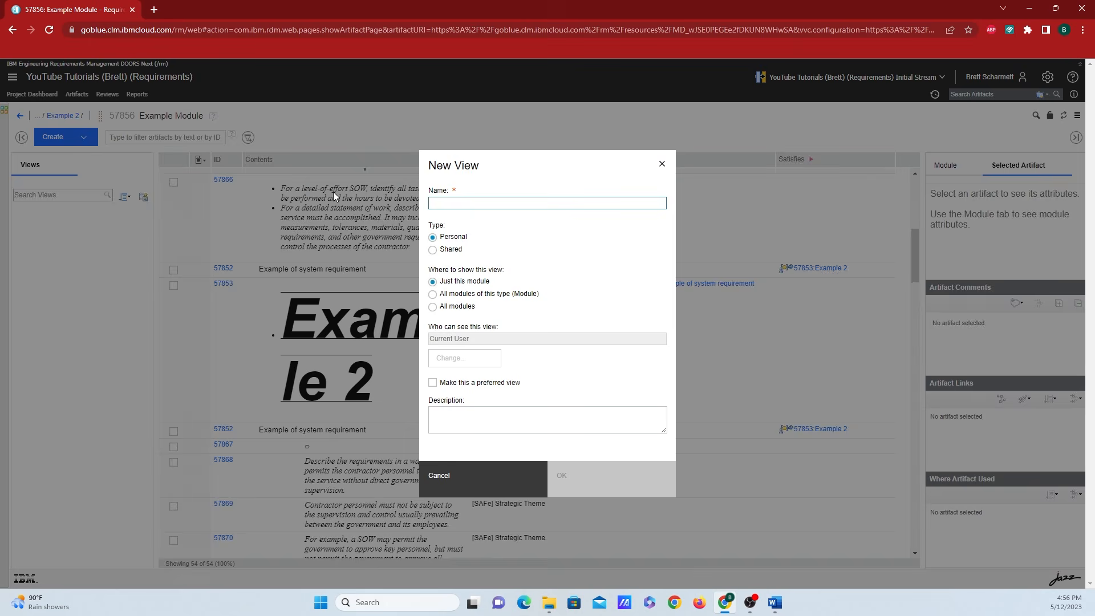
{"action": "type", "text": "Example View"}
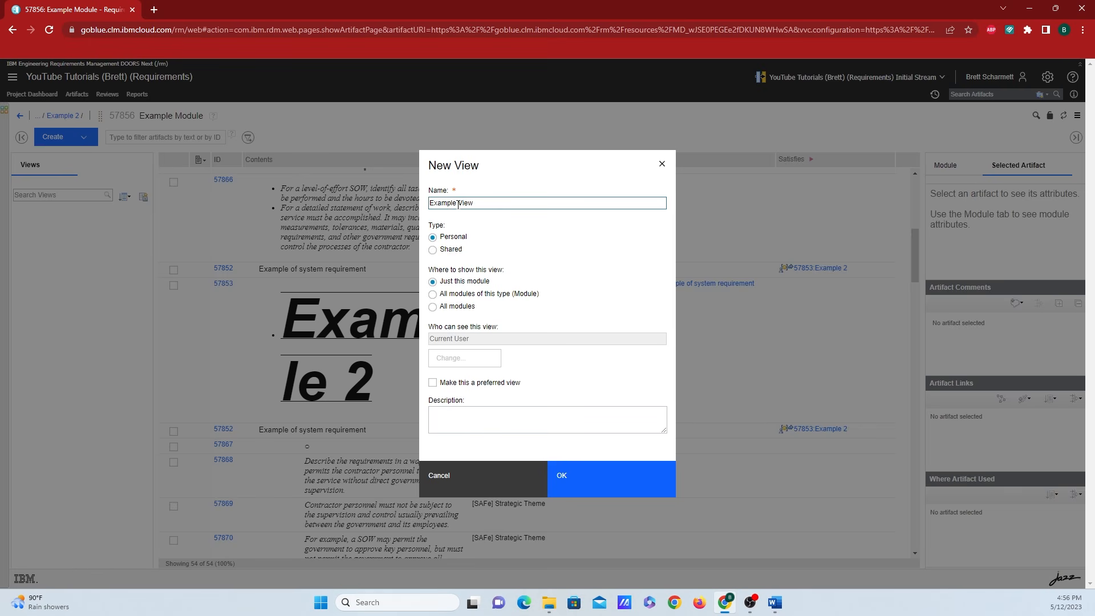
{"action": "left_click", "coordinate": [451, 250]}
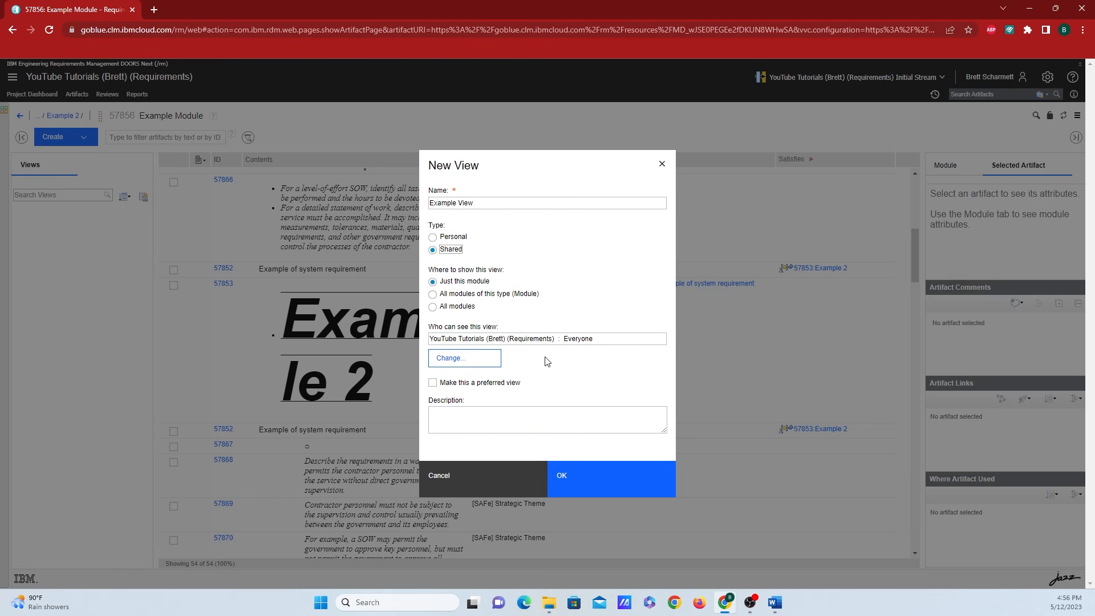
{"action": "left_click", "coordinate": [502, 382]}
{"action": "left_click", "coordinate": [566, 418]}
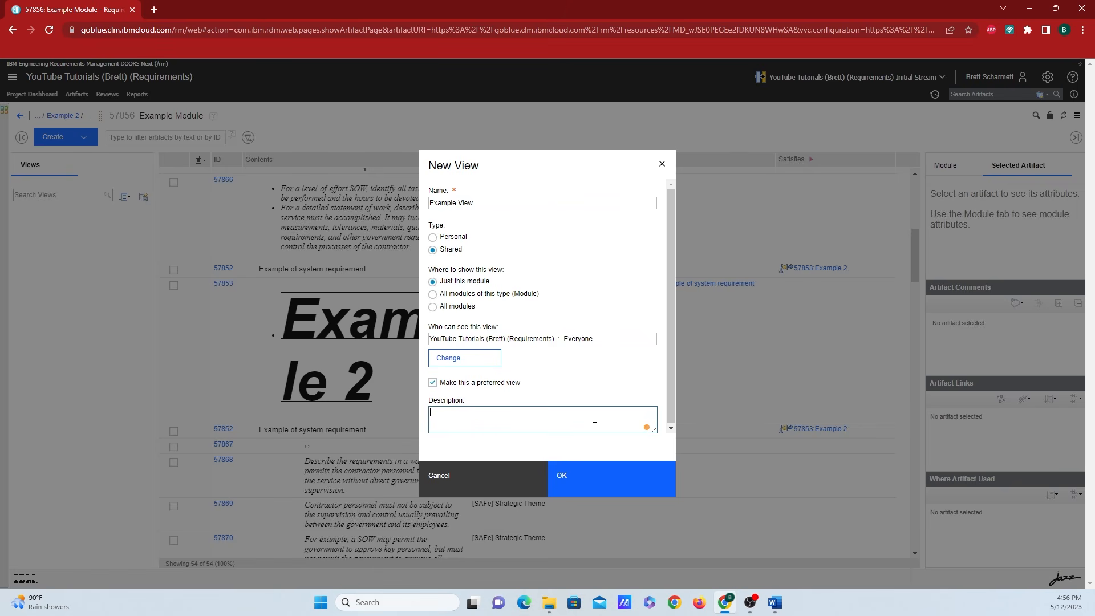
{"action": "left_click", "coordinate": [614, 487]}
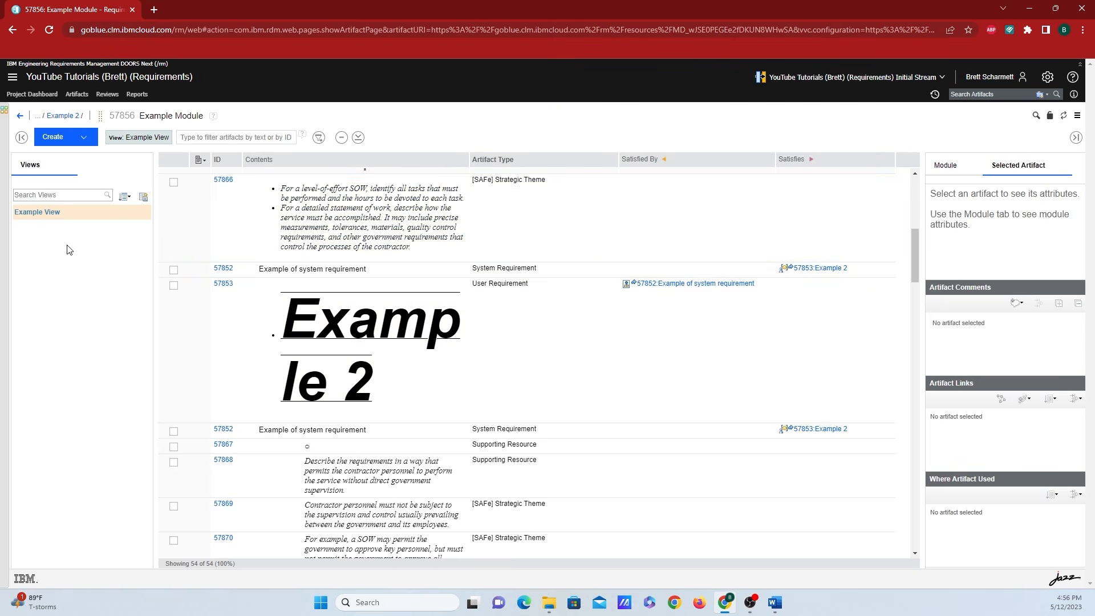
- Turn off Example View and look over the module contents with only the default columns
{"action": "left_click", "coordinate": [64, 213]}
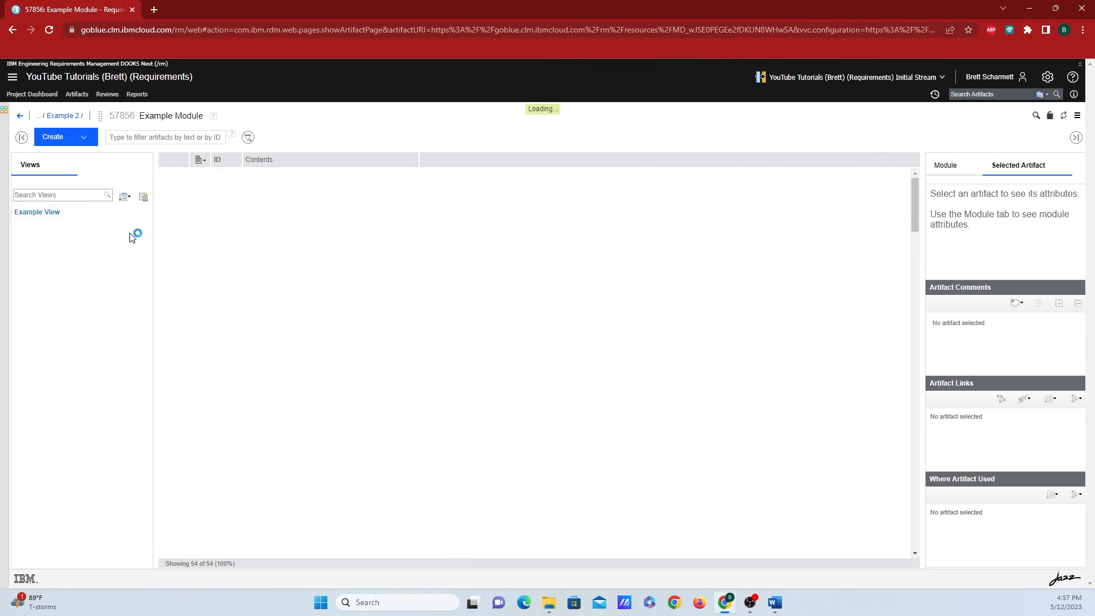
{"action": "scroll", "coordinate": [370, 410], "scroll_direction": "down", "scroll_amount": 5}
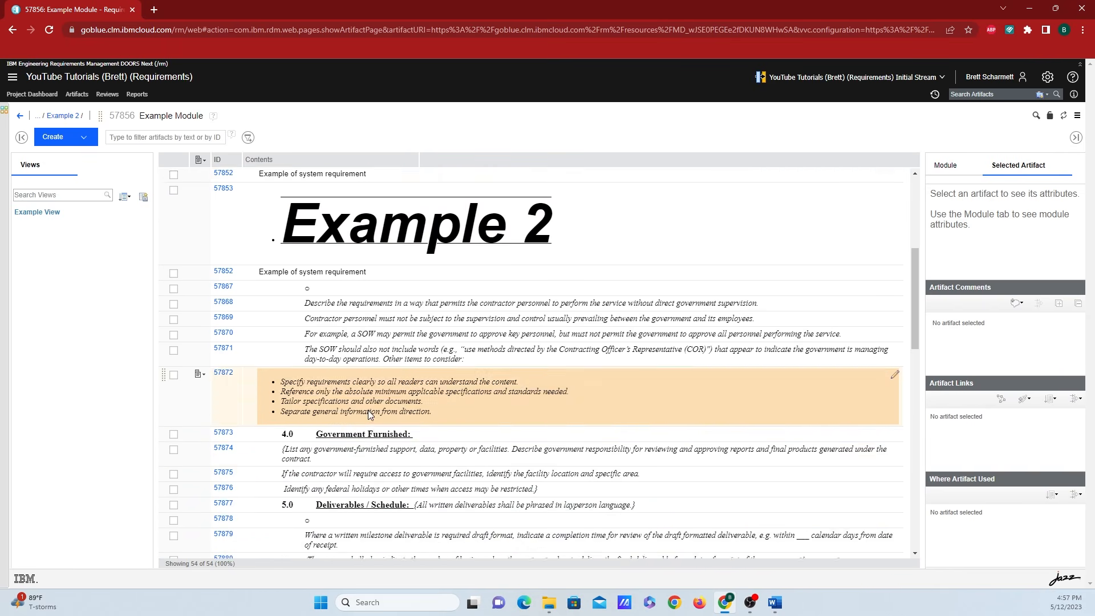
{"action": "scroll", "coordinate": [368, 409], "scroll_direction": "up", "scroll_amount": 8}
{"action": "scroll", "coordinate": [368, 409], "scroll_direction": "up", "scroll_amount": 2}
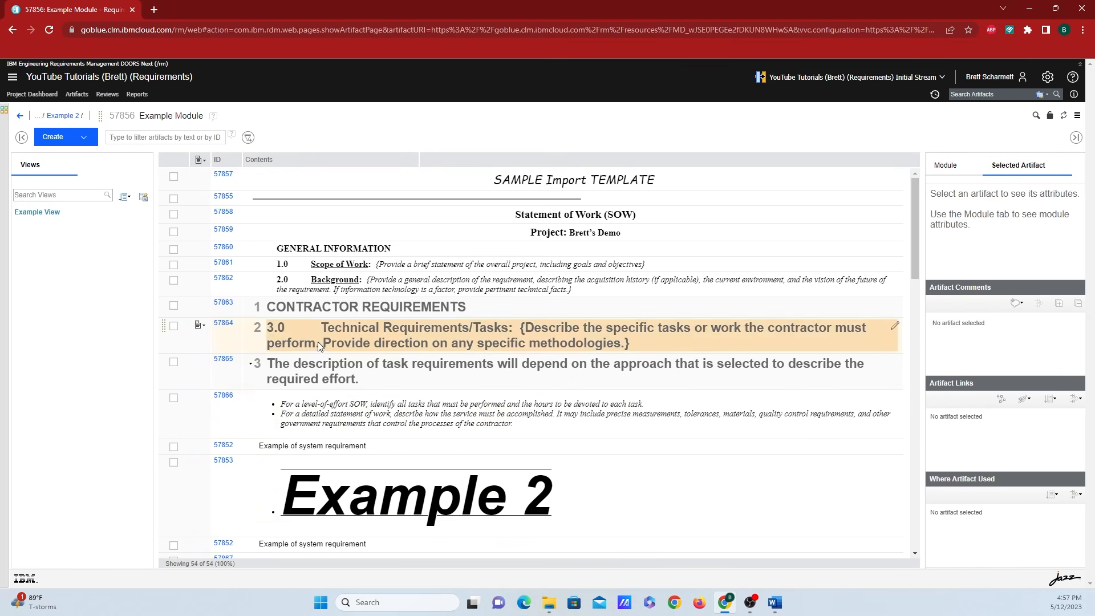
- Reapply Example View and examine the artifact types and the Satisfied By and Satisfies links down the module
{"action": "left_click", "coordinate": [81, 215]}
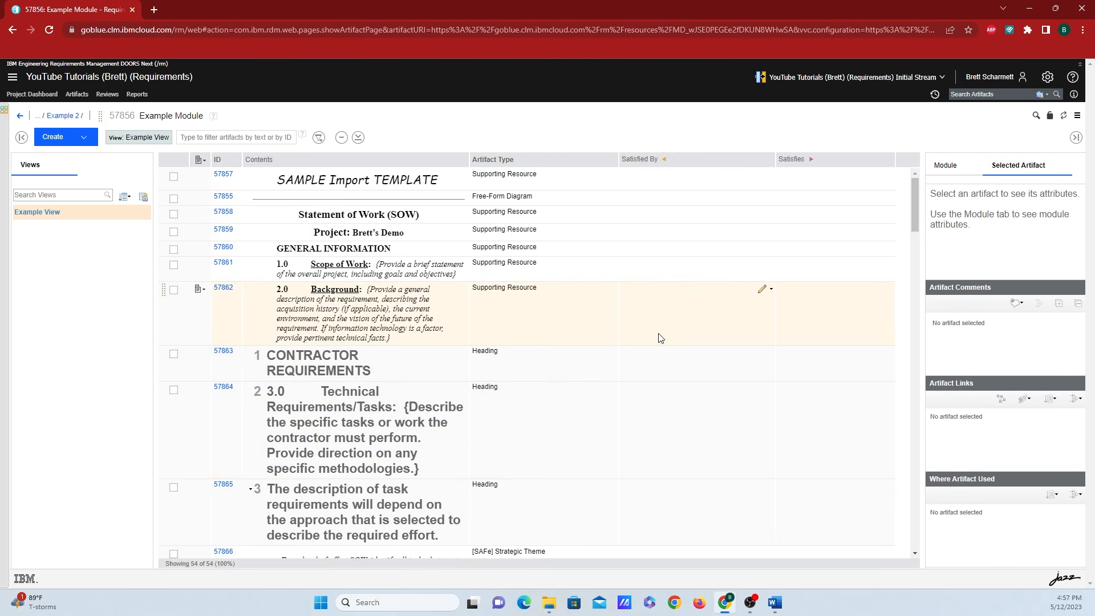
{"action": "scroll", "coordinate": [658, 338], "scroll_direction": "down", "scroll_amount": 10}
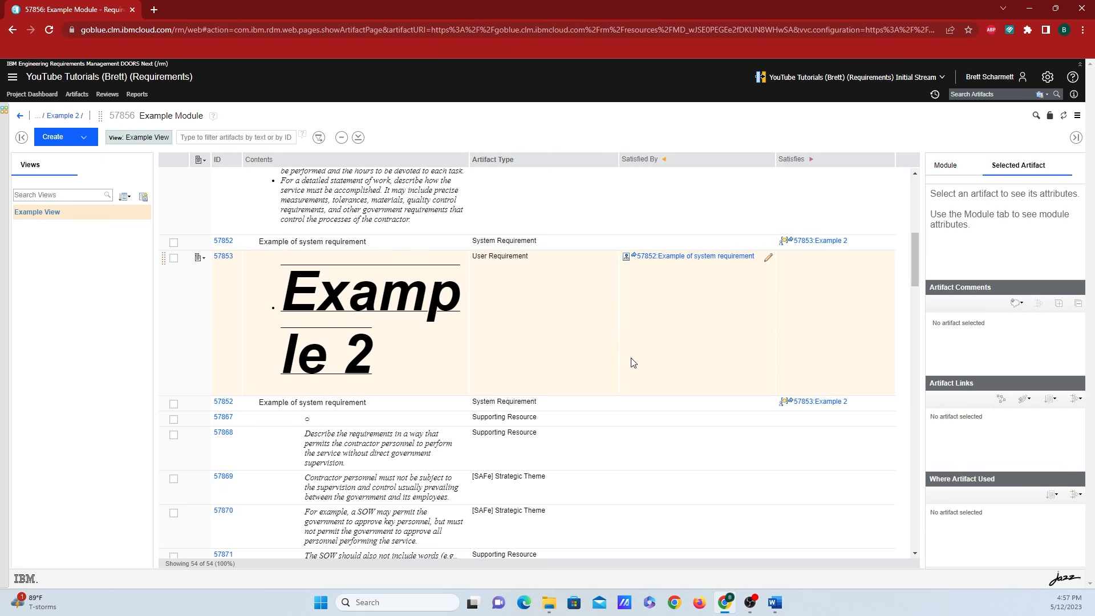
{"action": "scroll", "coordinate": [632, 364], "scroll_direction": "down", "scroll_amount": 1}
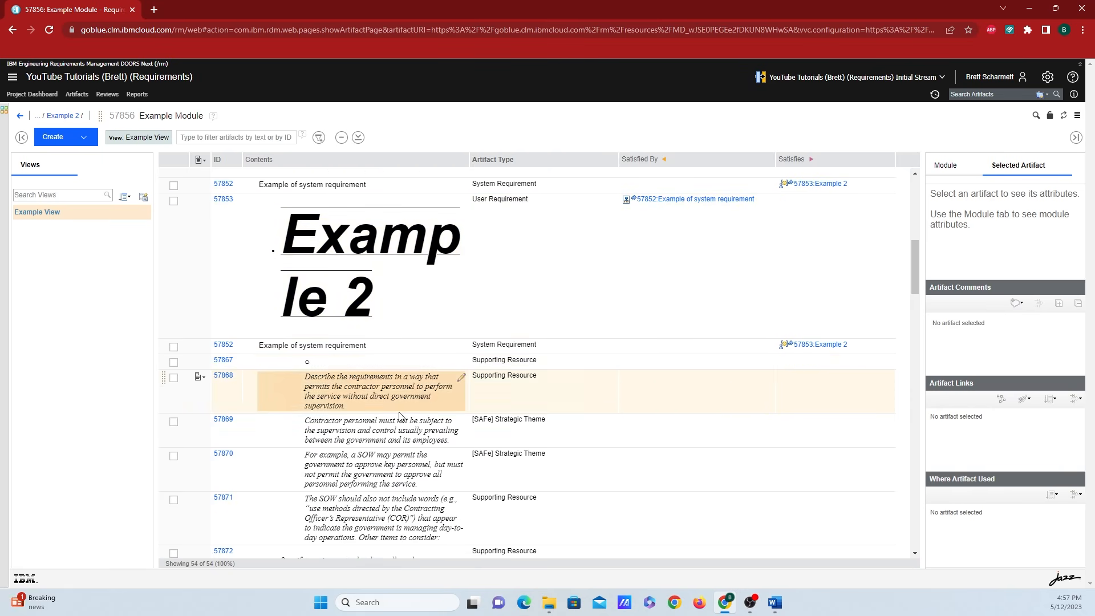
{"action": "scroll", "coordinate": [579, 412], "scroll_direction": "down", "scroll_amount": 10}
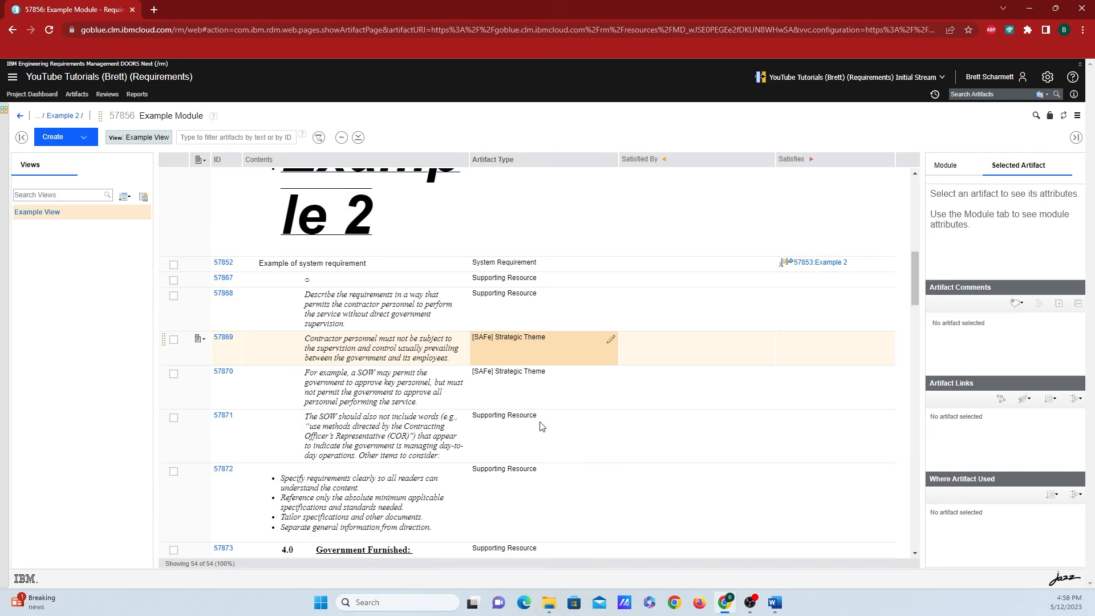
- Select artifact 57869 and look through the link types it offers and the columns available for the module
{"action": "scroll", "coordinate": [540, 452], "scroll_direction": "up", "scroll_amount": 10}
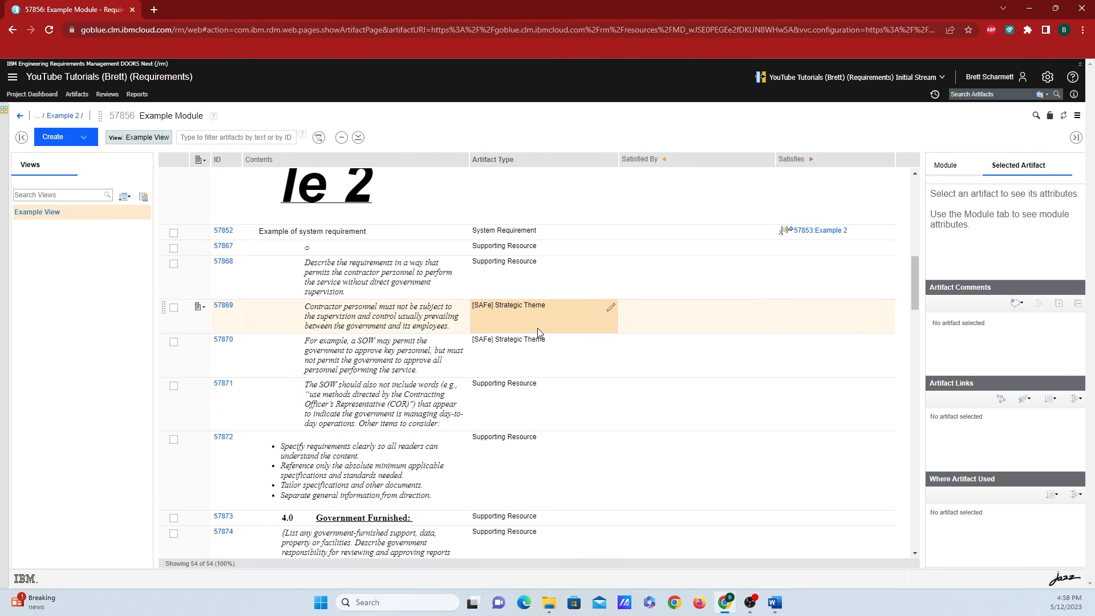
{"action": "scroll", "coordinate": [538, 332], "scroll_direction": "up", "scroll_amount": 3}
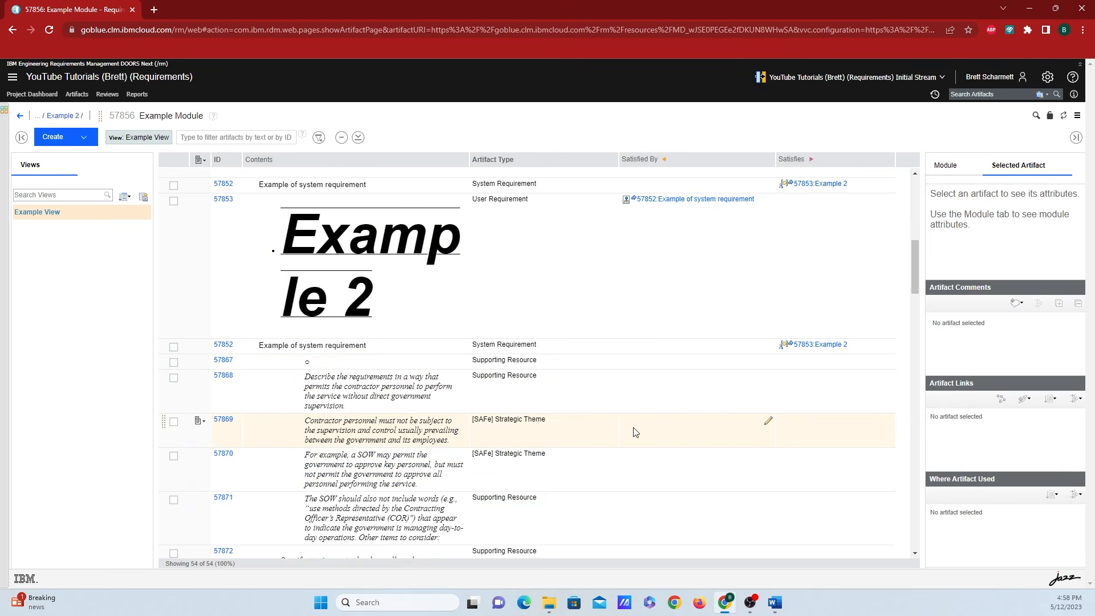
{"action": "left_click", "coordinate": [245, 432]}
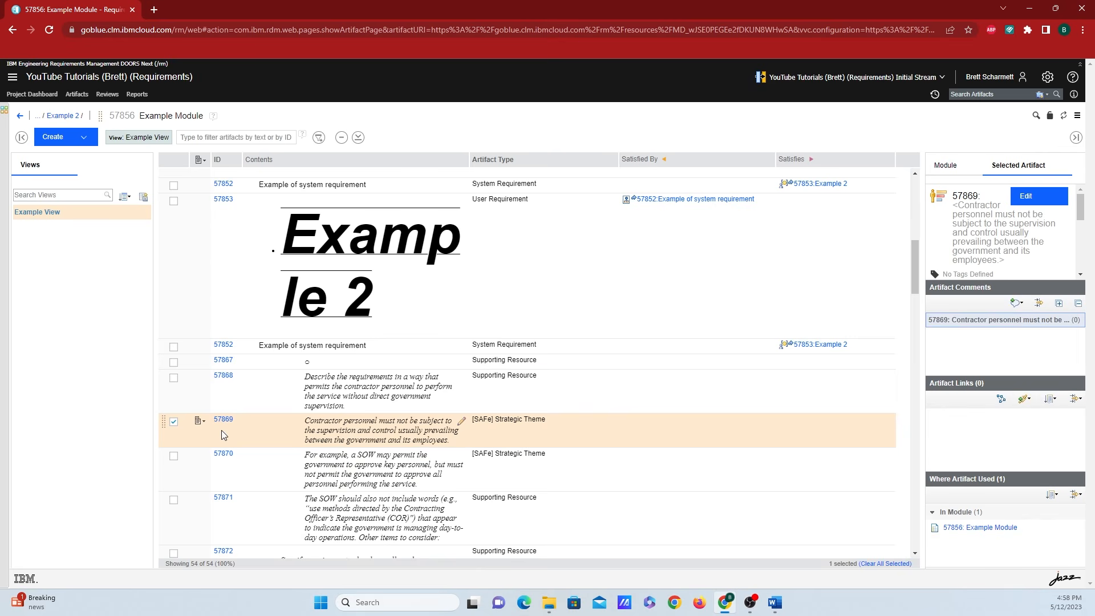
{"action": "left_click", "coordinate": [199, 421]}
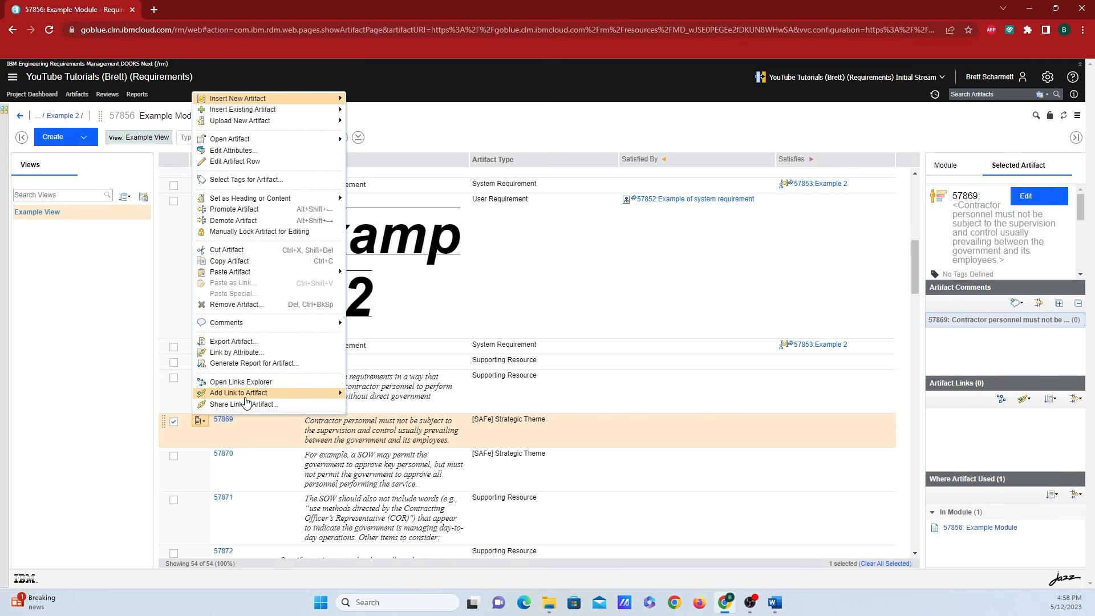
{"action": "mouse_move", "coordinate": [246, 397]}
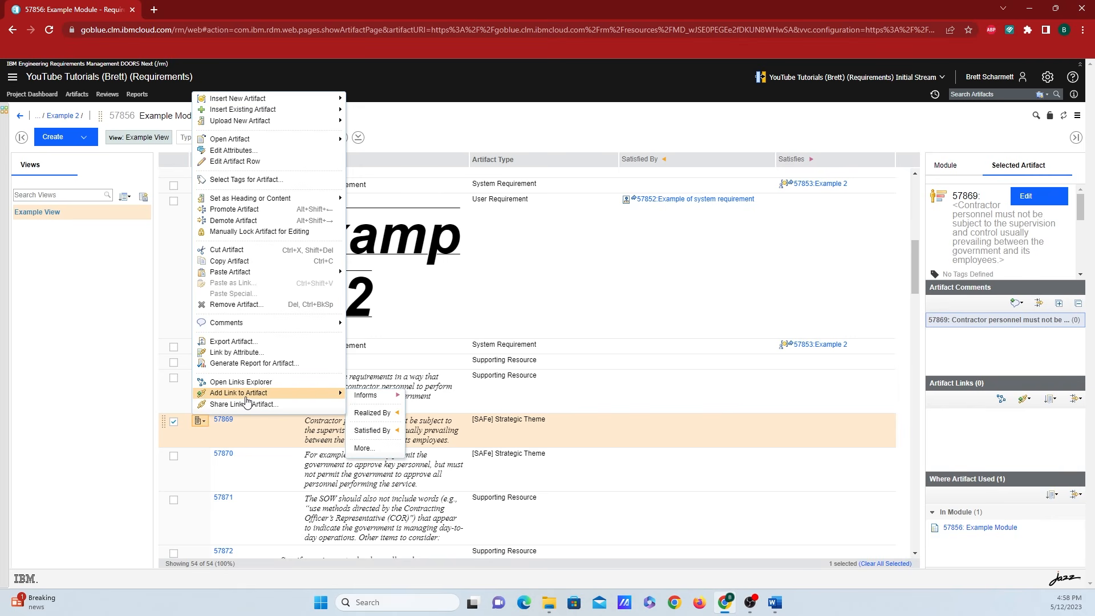
{"action": "left_click", "coordinate": [583, 428]}
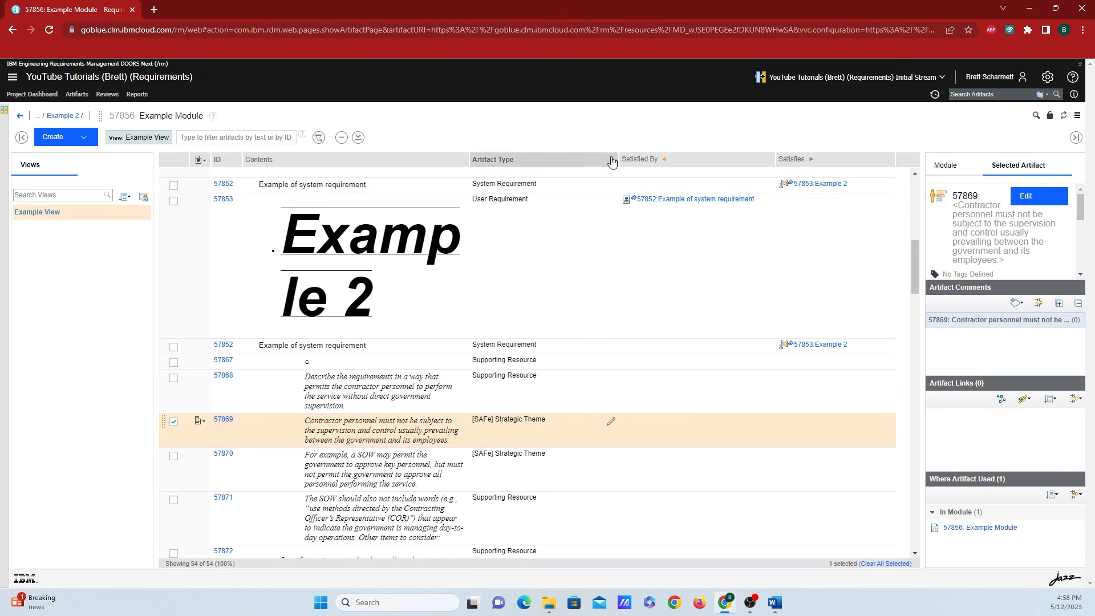
{"action": "left_click", "coordinate": [200, 160]}
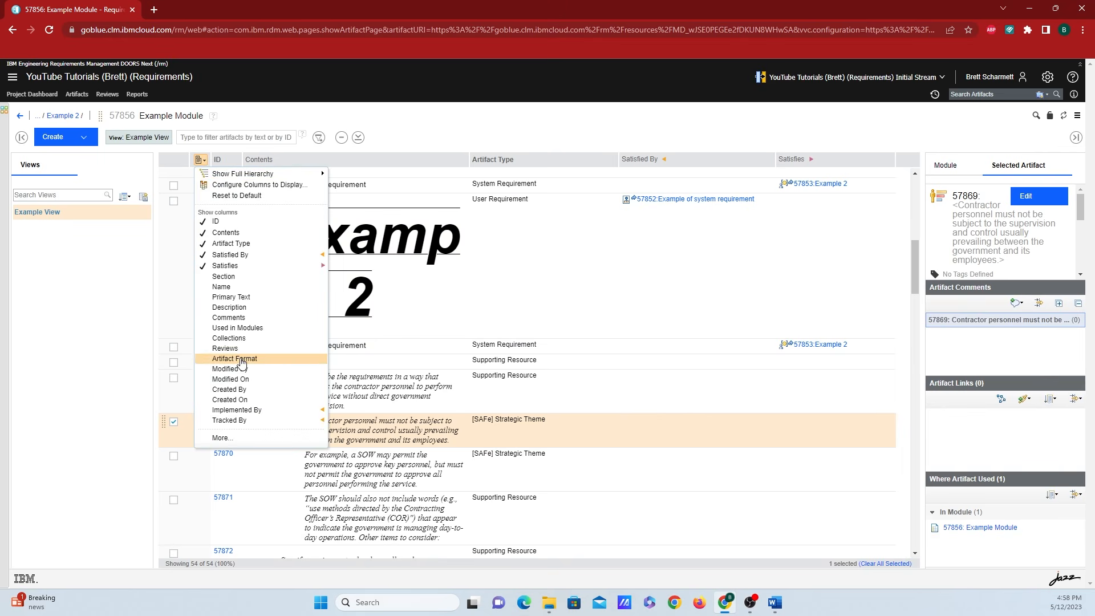
{"action": "left_click", "coordinate": [776, 423]}
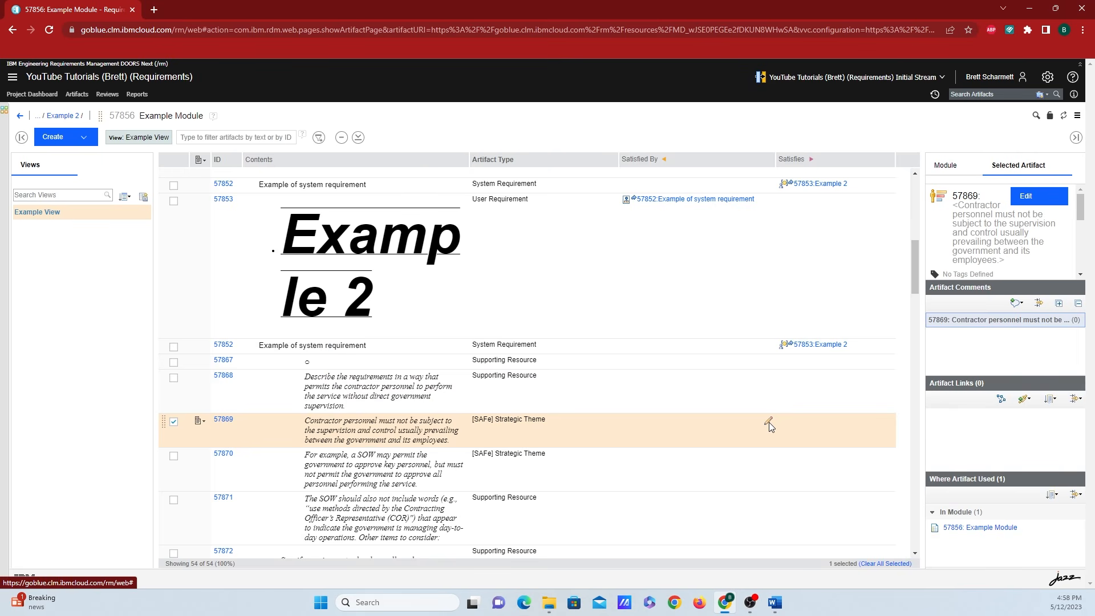
- Create an Illustrates link from artifact 57869 to artifact 57853: Example 2
{"action": "left_click", "coordinate": [769, 422]}
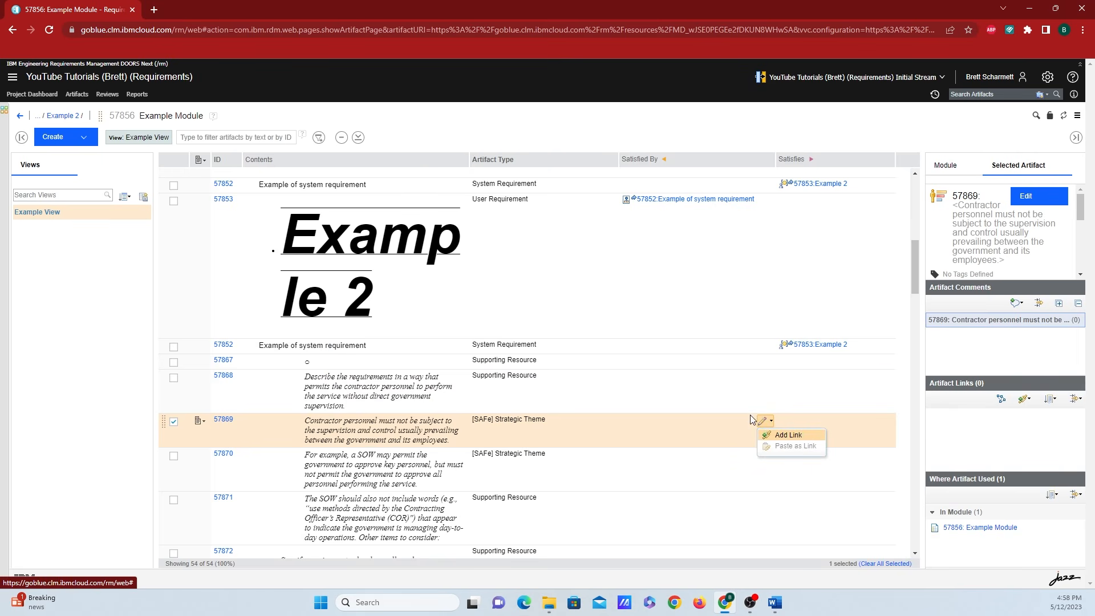
{"action": "left_click", "coordinate": [783, 436]}
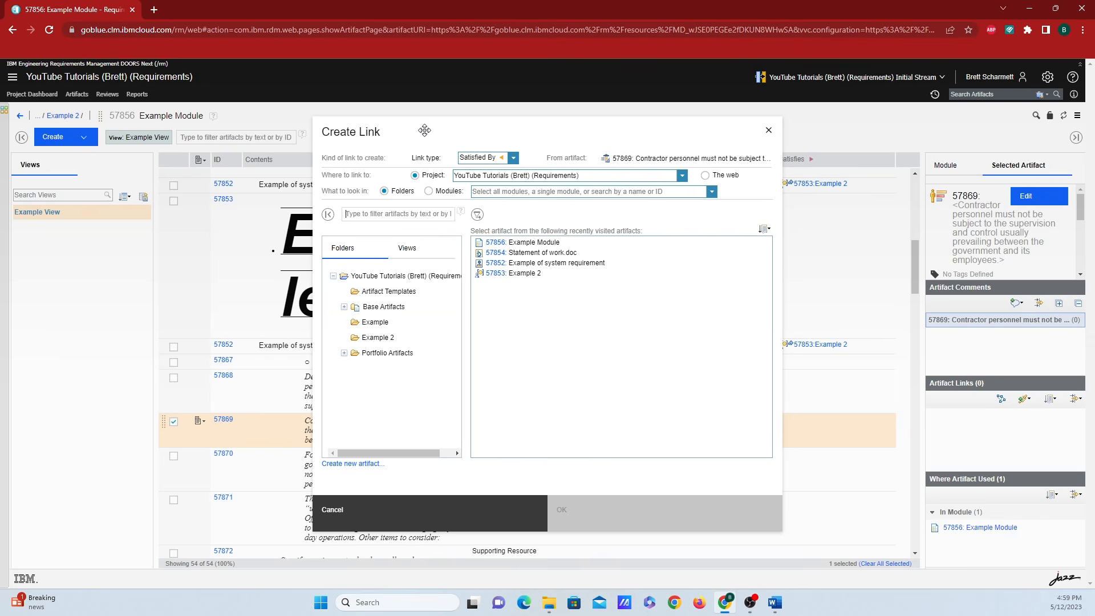
{"action": "left_click", "coordinate": [513, 159]}
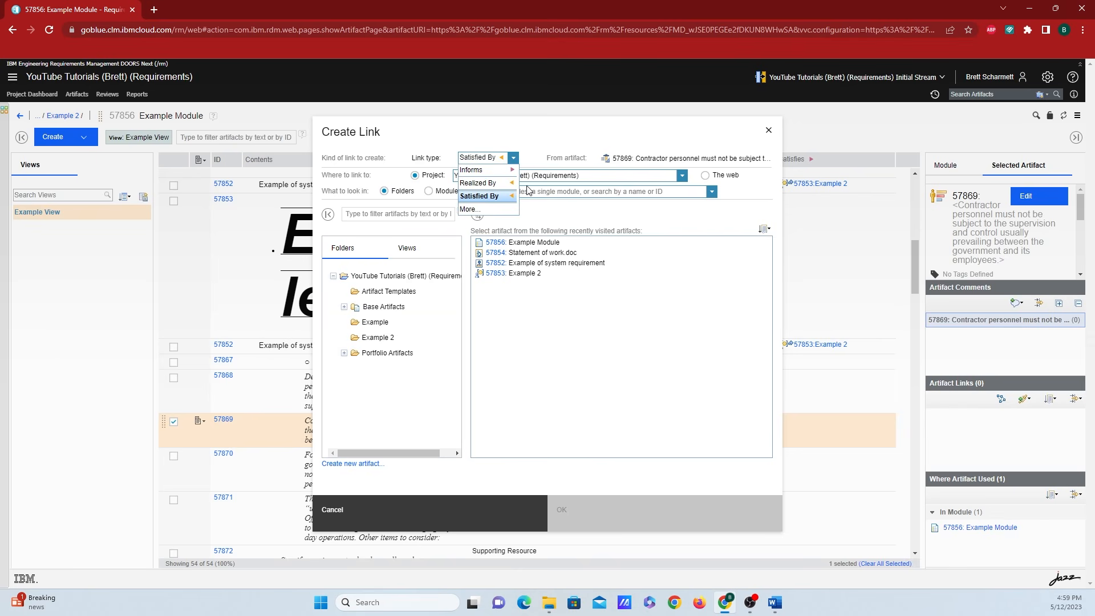
{"action": "left_click", "coordinate": [485, 215]}
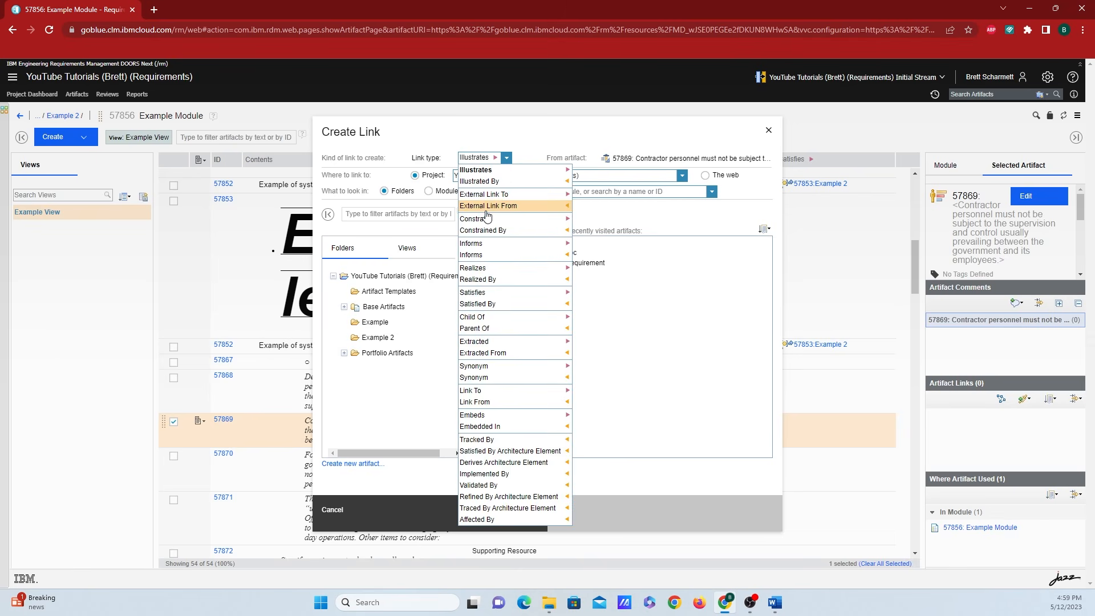
{"action": "left_click", "coordinate": [529, 137]}
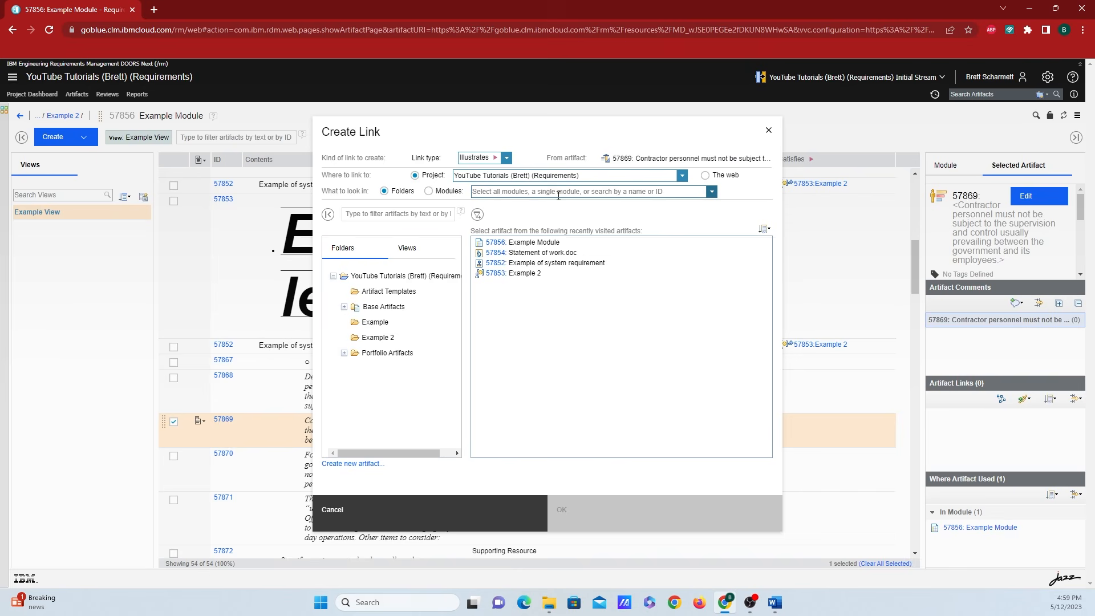
{"action": "left_click", "coordinate": [542, 276]}
{"action": "left_click", "coordinate": [651, 523]}
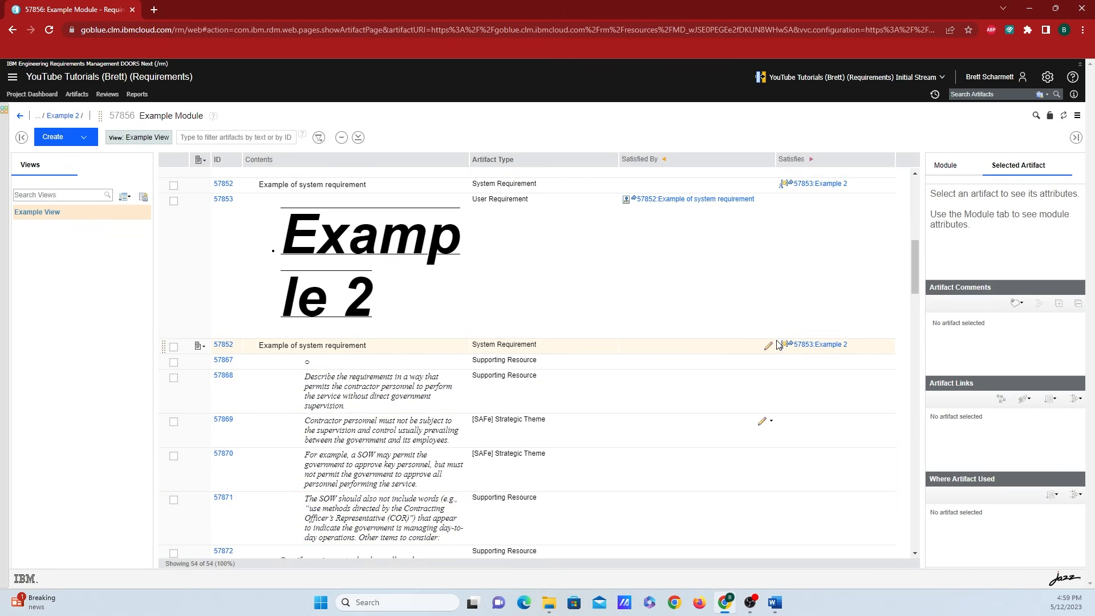
- Open artifact 57853: Example 2, examine its incoming links, and go back to Example Module from where it is used
{"action": "left_click", "coordinate": [830, 346]}
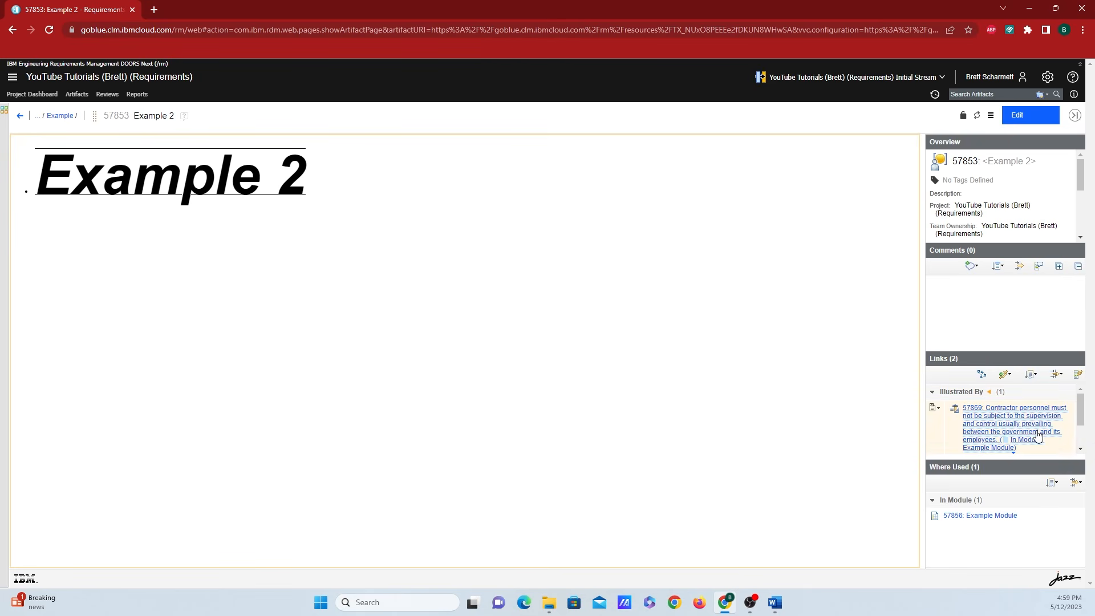
{"action": "scroll", "coordinate": [980, 440], "scroll_direction": "down", "scroll_amount": 2}
{"action": "scroll", "coordinate": [967, 440], "scroll_direction": "up", "scroll_amount": 2}
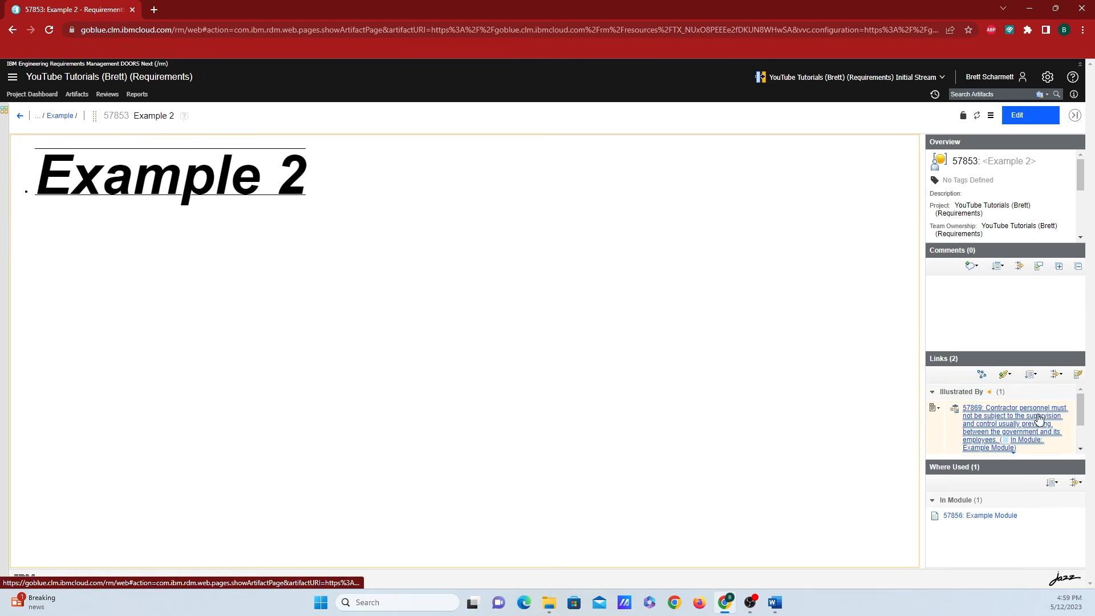
{"action": "scroll", "coordinate": [1024, 434], "scroll_direction": "down", "scroll_amount": 2}
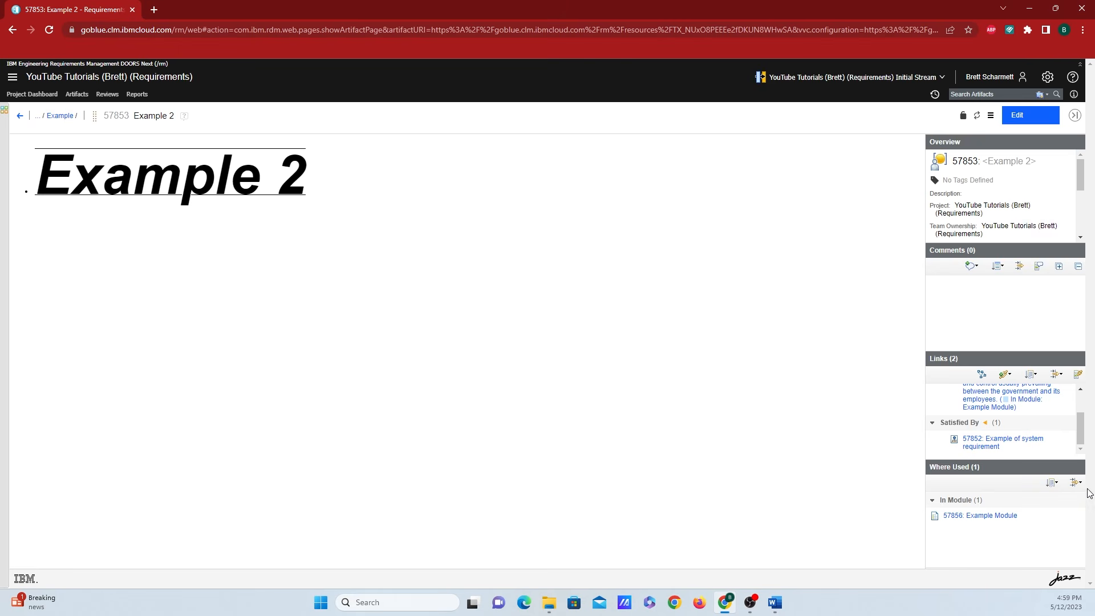
{"action": "left_click", "coordinate": [984, 516]}
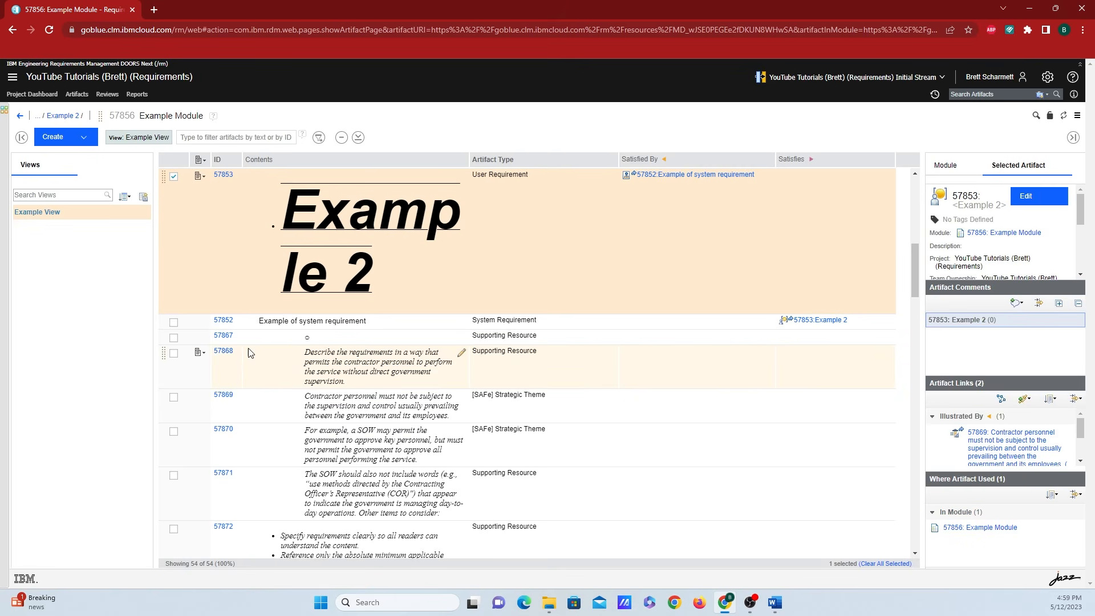
- Look over the module rows around Example 2 and preview the details of artifact 57853
{"action": "scroll", "coordinate": [248, 353], "scroll_direction": "up", "scroll_amount": 2}
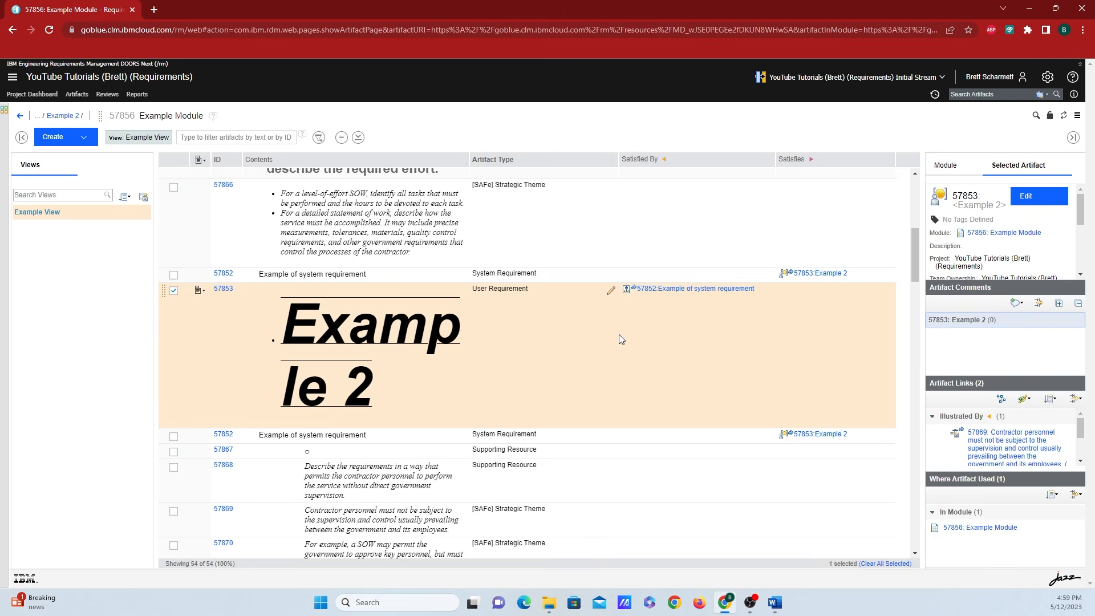
{"action": "scroll", "coordinate": [618, 334], "scroll_direction": "up", "scroll_amount": 3}
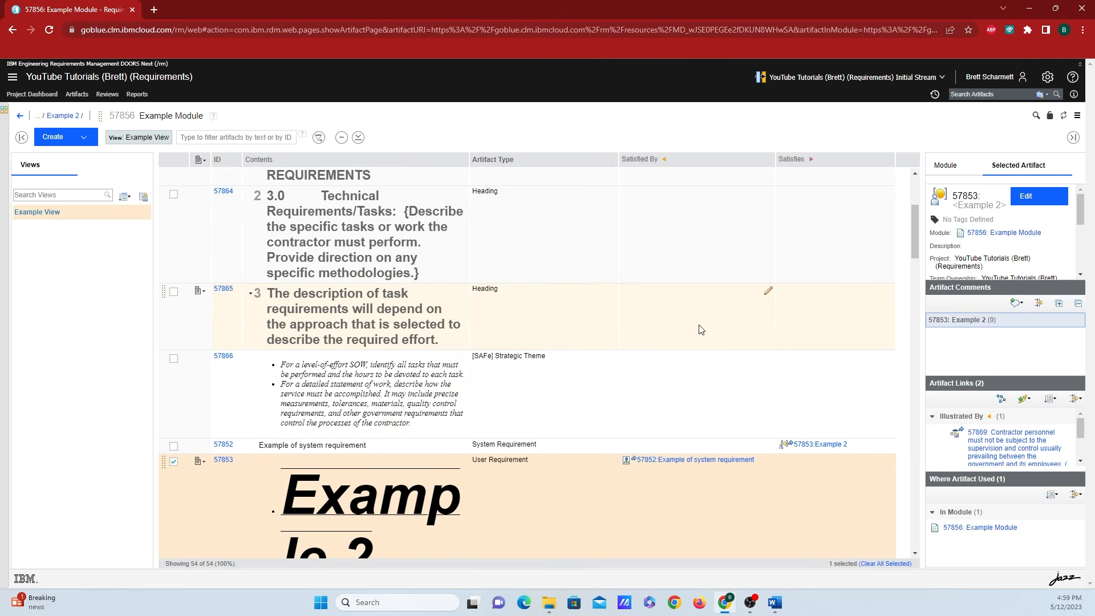
{"action": "scroll", "coordinate": [590, 390], "scroll_direction": "down", "scroll_amount": 5}
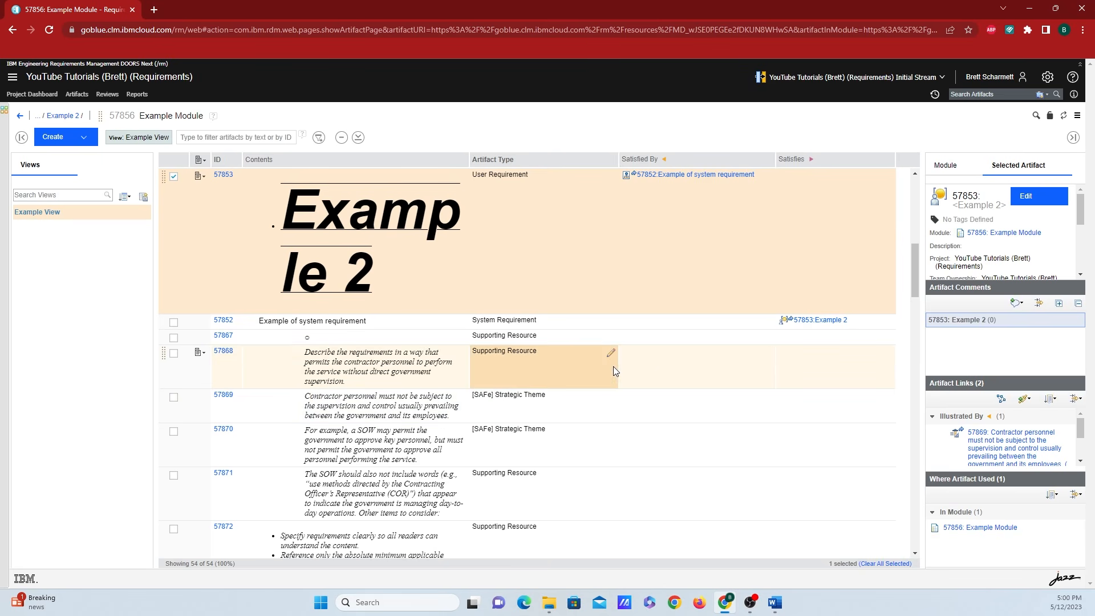
{"action": "scroll", "coordinate": [247, 378], "scroll_direction": "up", "scroll_amount": 6}
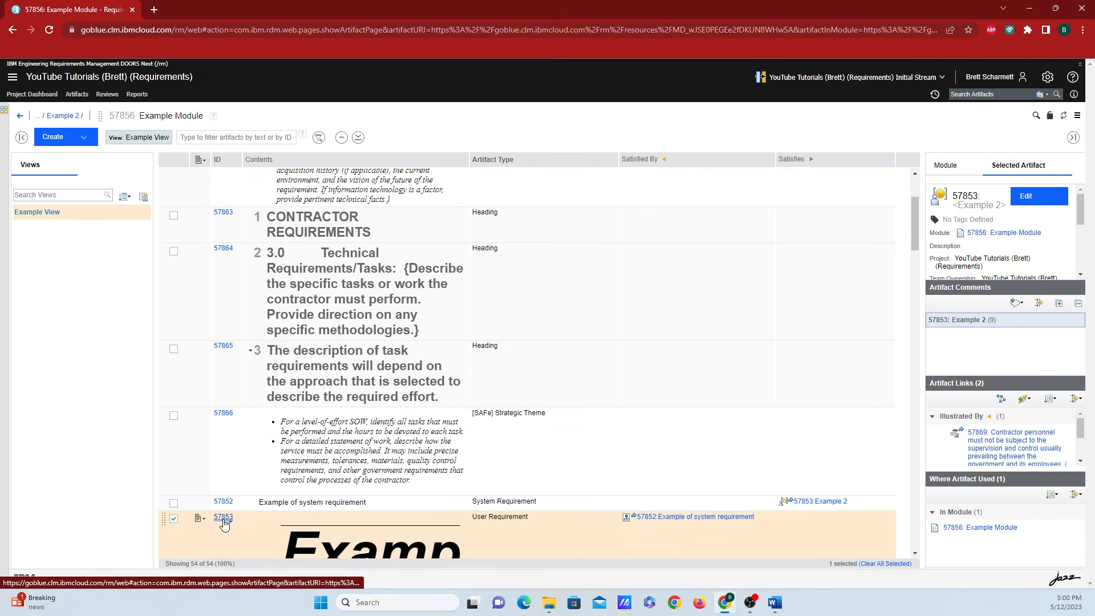
{"action": "mouse_move", "coordinate": [224, 525]}
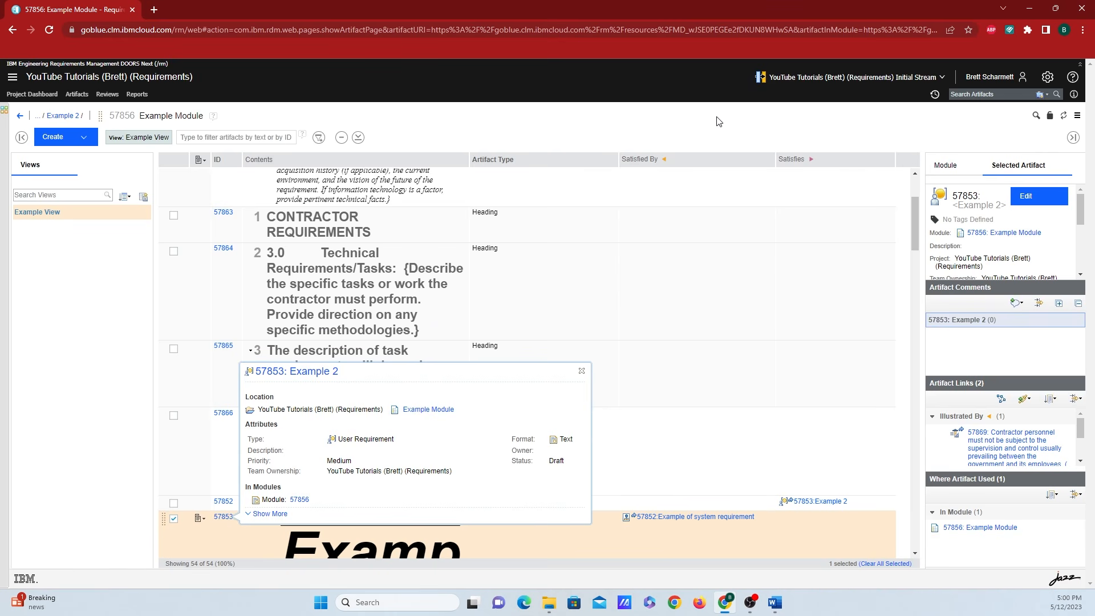
- Review the module's audit history with all entries expanded, then close the history
{"action": "left_click", "coordinate": [1077, 116]}
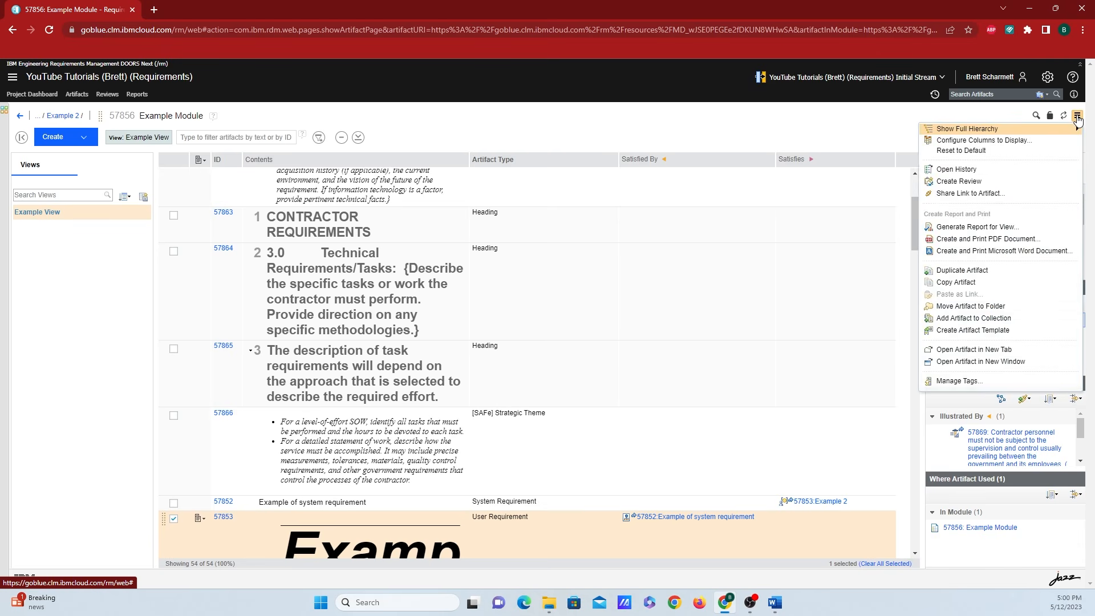
{"action": "left_click", "coordinate": [985, 170]}
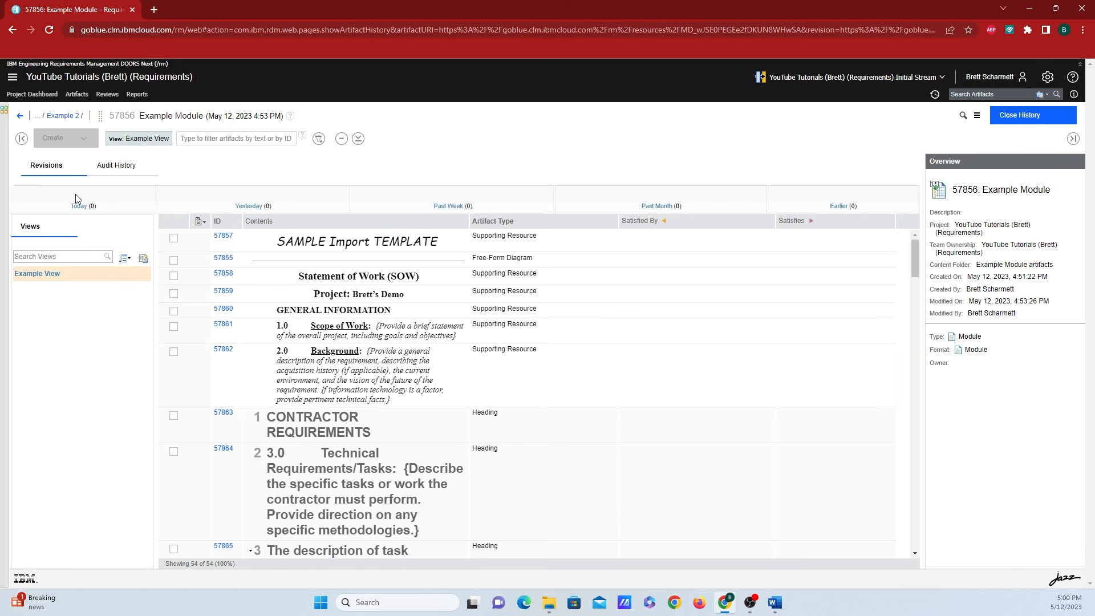
{"action": "left_click", "coordinate": [119, 167]}
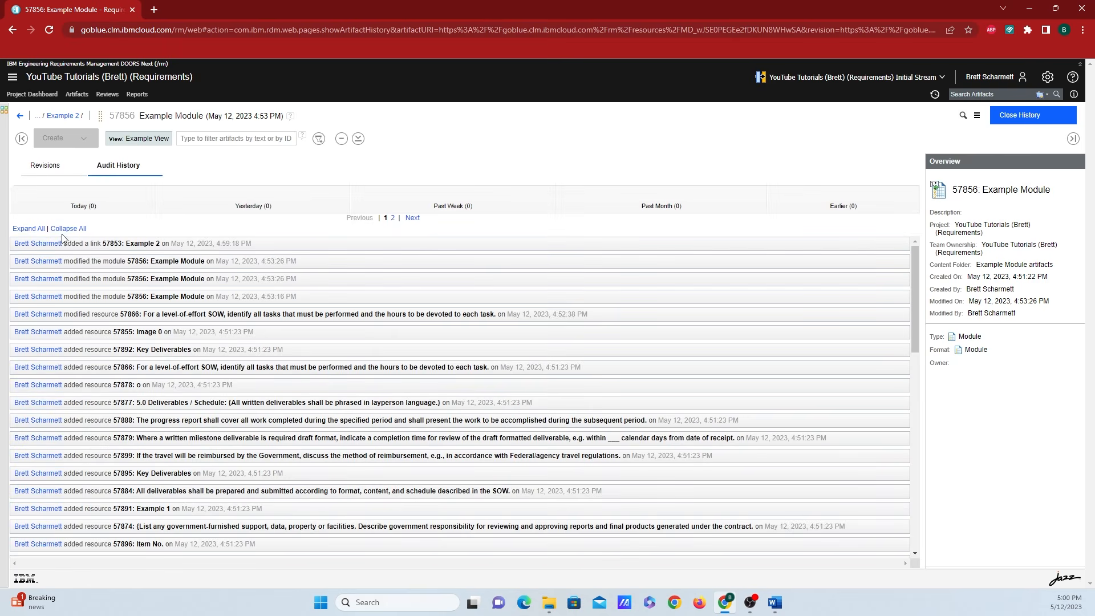
{"action": "left_click", "coordinate": [29, 228]}
{"action": "scroll", "coordinate": [204, 316], "scroll_direction": "down", "scroll_amount": 2}
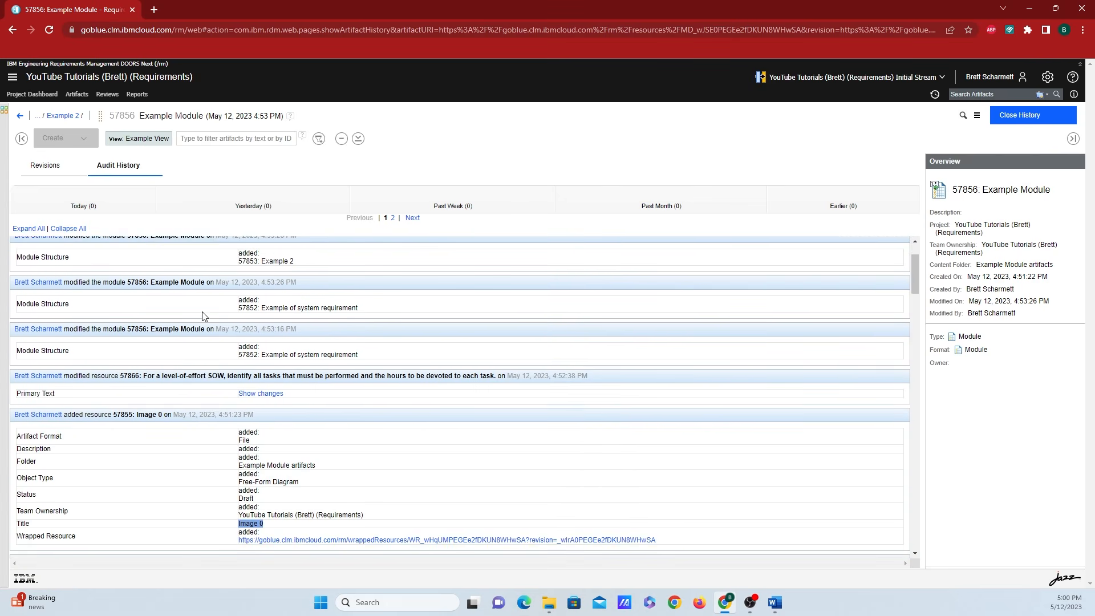
{"action": "scroll", "coordinate": [204, 316], "scroll_direction": "down", "scroll_amount": 10}
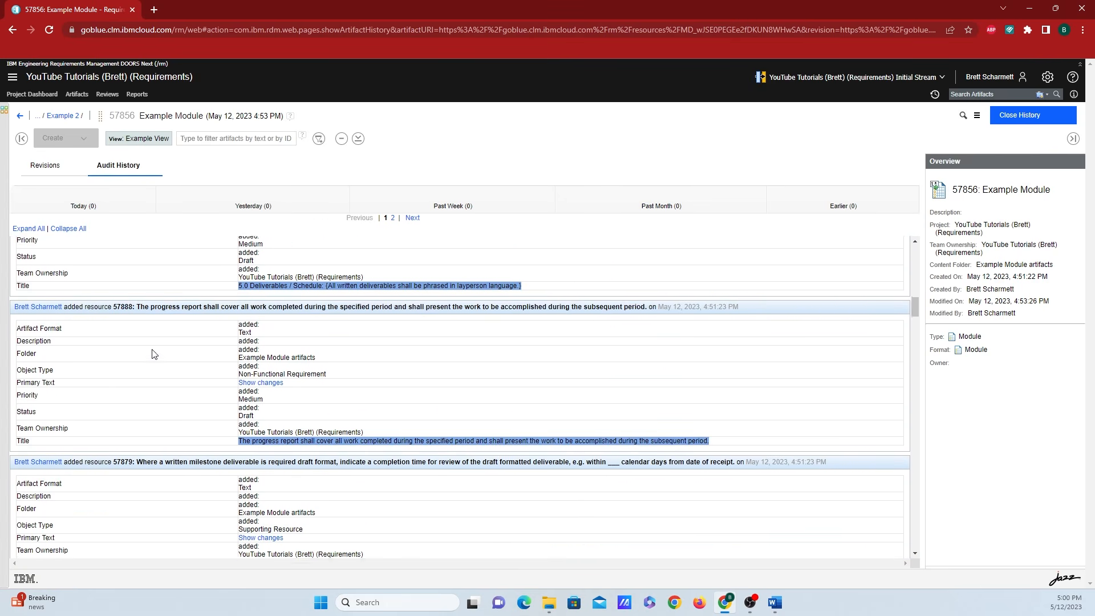
{"action": "scroll", "coordinate": [466, 365], "scroll_direction": "down", "scroll_amount": 10}
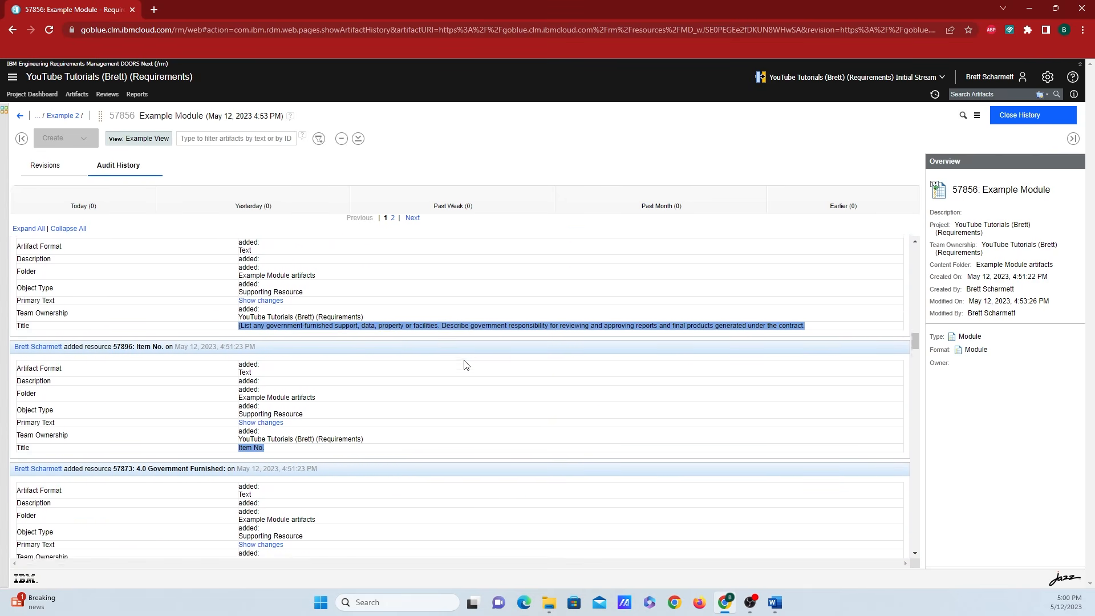
{"action": "scroll", "coordinate": [466, 365], "scroll_direction": "down", "scroll_amount": 8}
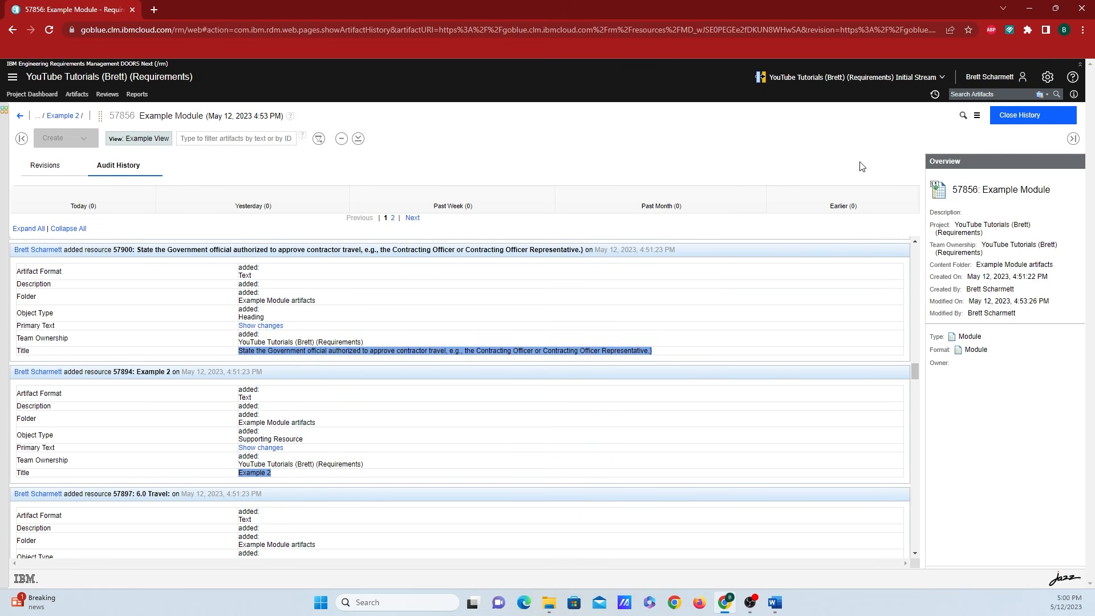
{"action": "left_click", "coordinate": [977, 116]}
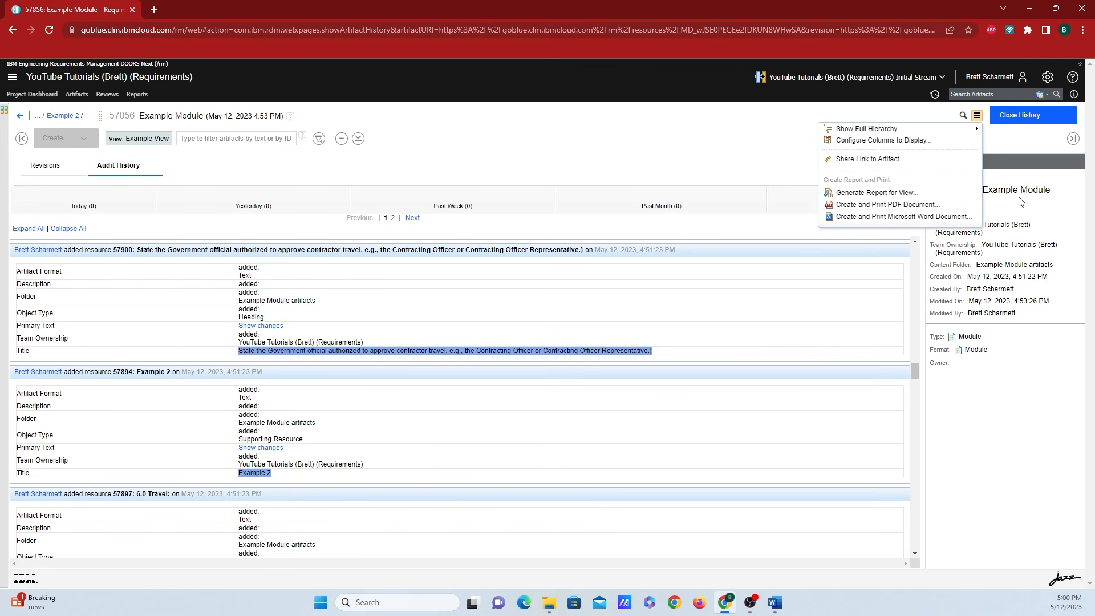
{"action": "left_click", "coordinate": [1034, 121]}
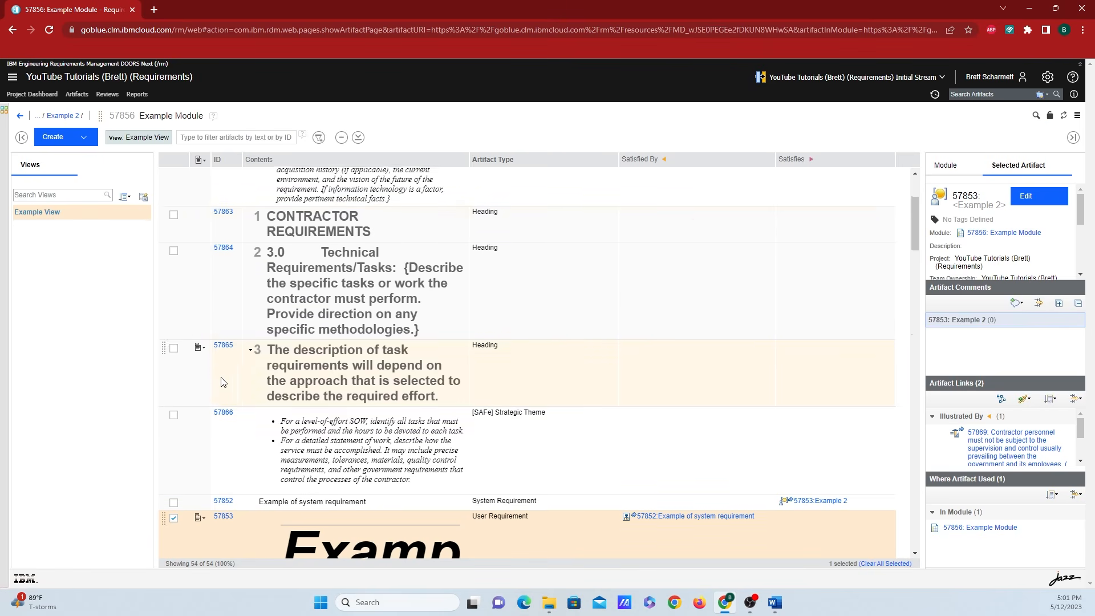
{"action": "scroll", "coordinate": [475, 417], "scroll_direction": "down", "scroll_amount": 2}
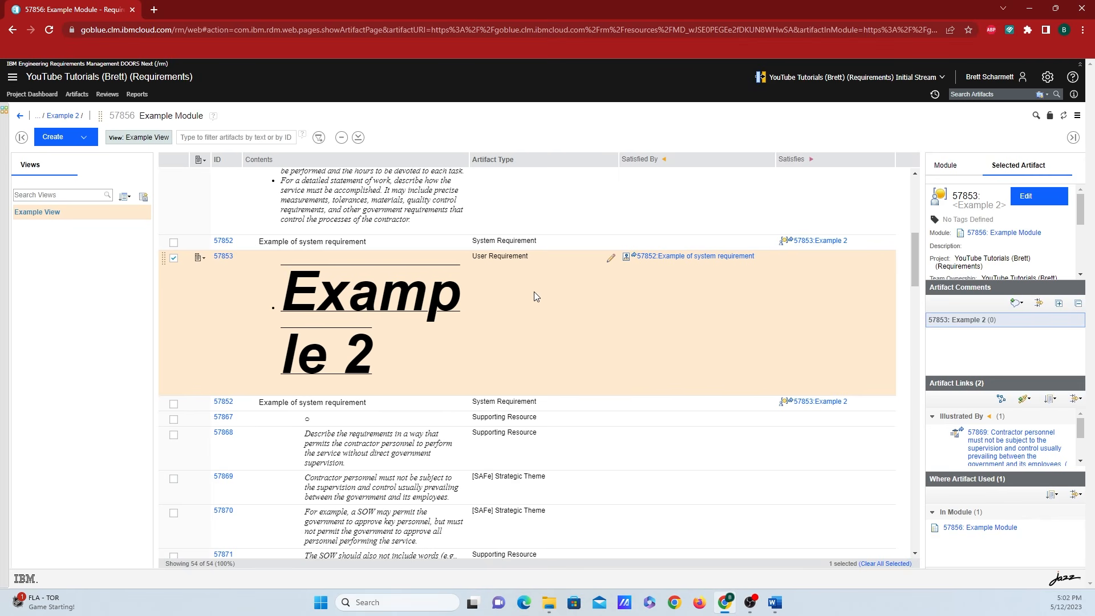
{"action": "scroll", "coordinate": [491, 322], "scroll_direction": "down", "scroll_amount": 10}
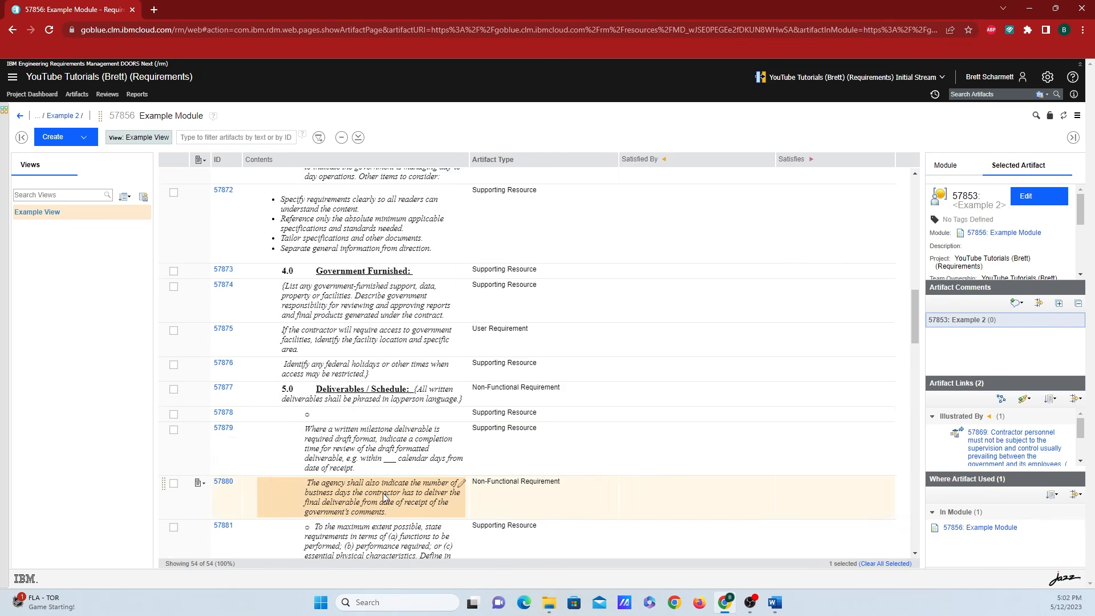
{"action": "scroll", "coordinate": [444, 278], "scroll_direction": "down", "scroll_amount": 3}
{"action": "scroll", "coordinate": [439, 364], "scroll_direction": "up", "scroll_amount": 15}
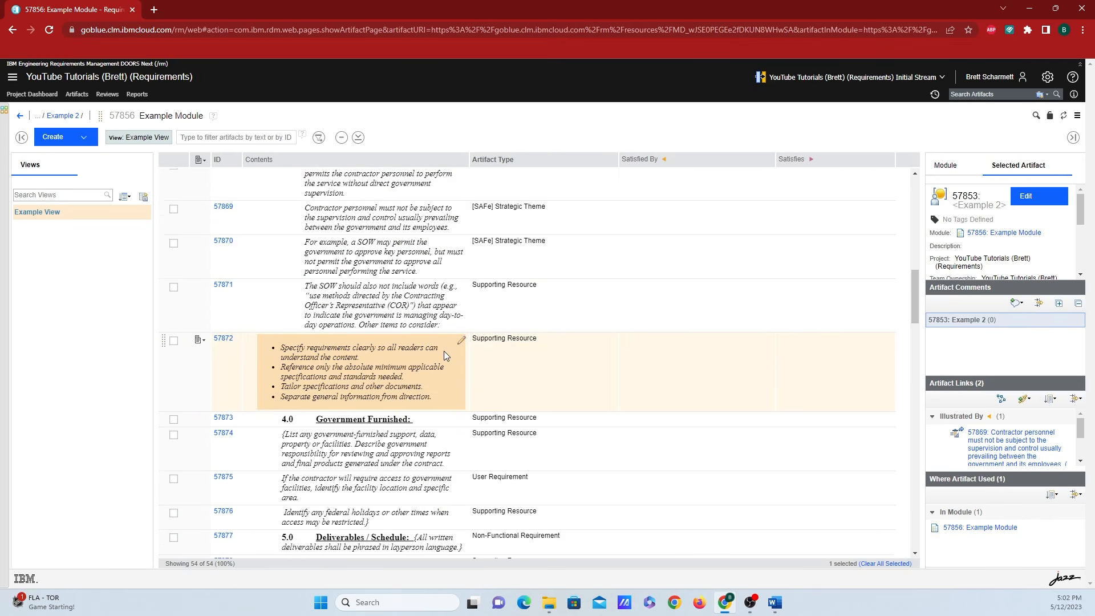
- Start a new filter for Example Module and narrow the available attributes with "art"
{"action": "scroll", "coordinate": [437, 348], "scroll_direction": "up", "scroll_amount": 2}
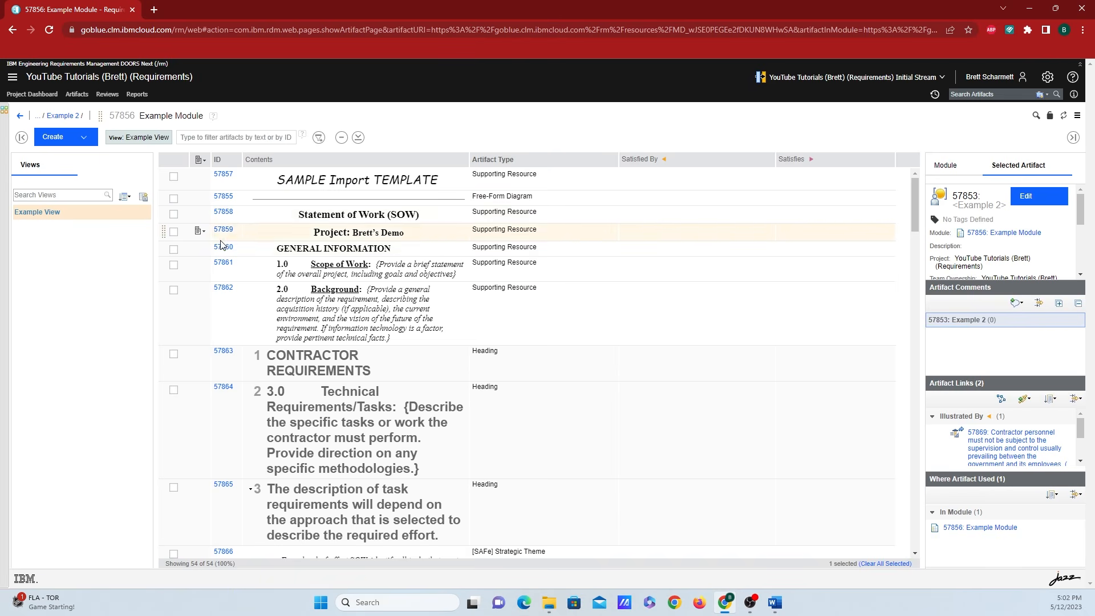
{"action": "left_click", "coordinate": [319, 138]}
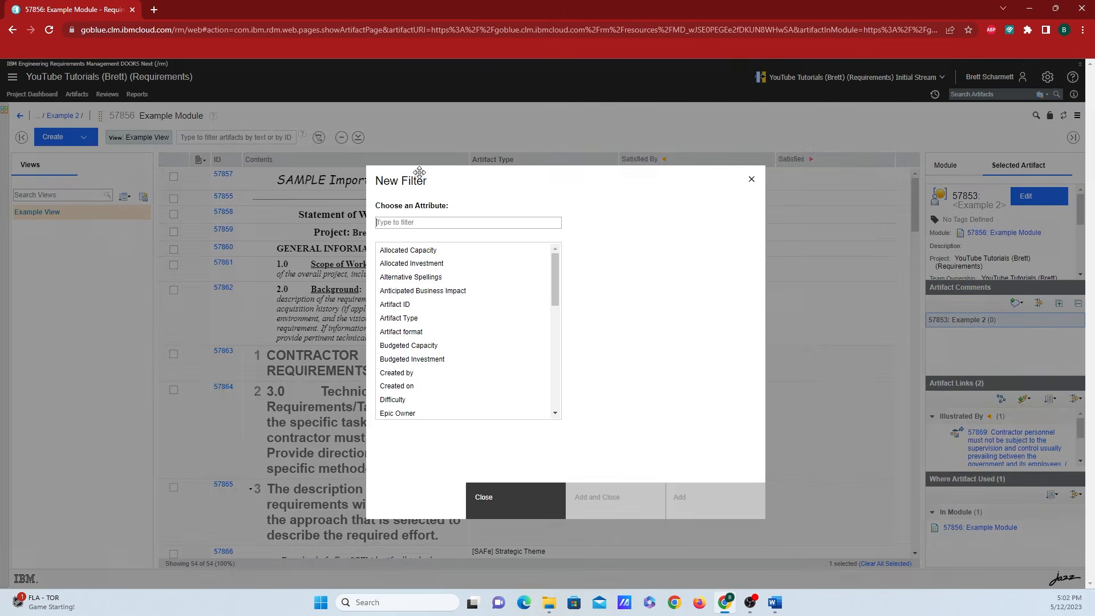
{"action": "scroll", "coordinate": [484, 328], "scroll_direction": "down", "scroll_amount": 1}
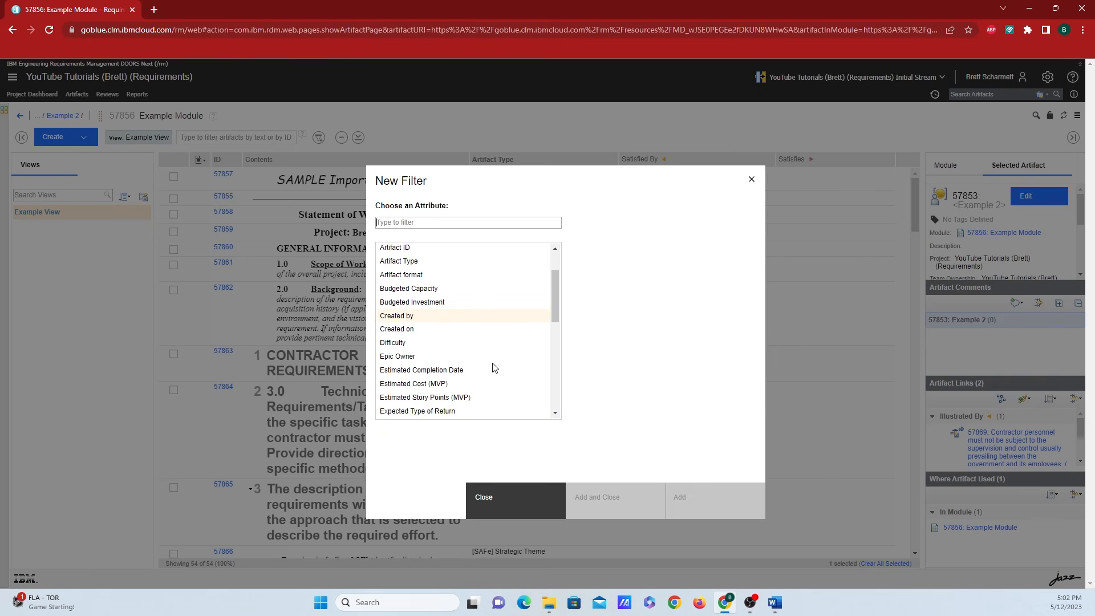
{"action": "scroll", "coordinate": [476, 326], "scroll_direction": "up", "scroll_amount": 1}
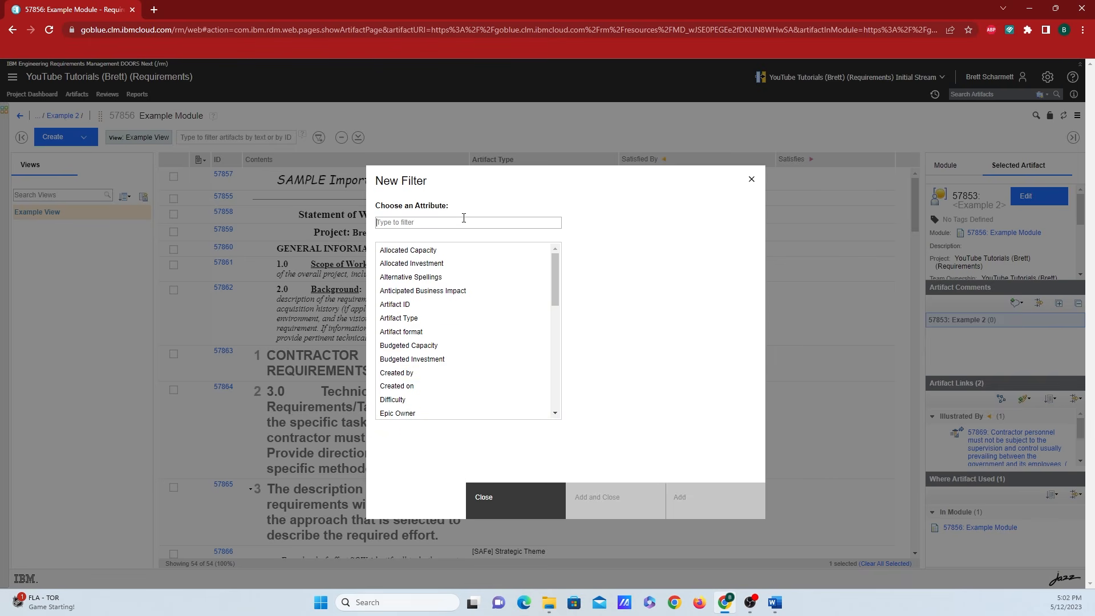
{"action": "type", "text": "art"}
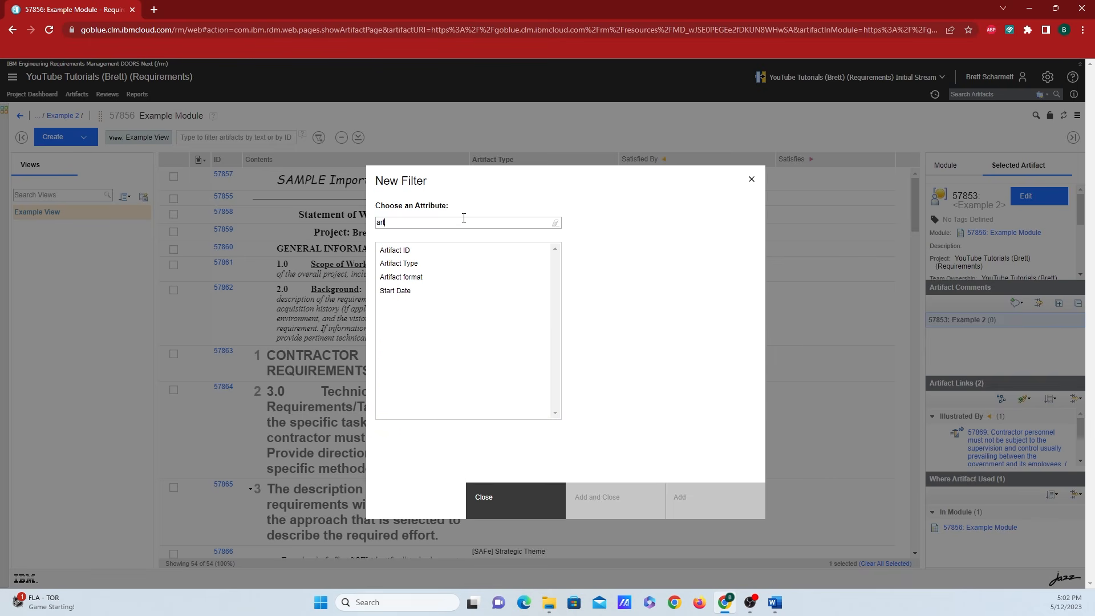
- Examine the filter values offered for the Artifact format, Artifact Type and Start Date attributes
{"action": "left_click", "coordinate": [430, 277]}
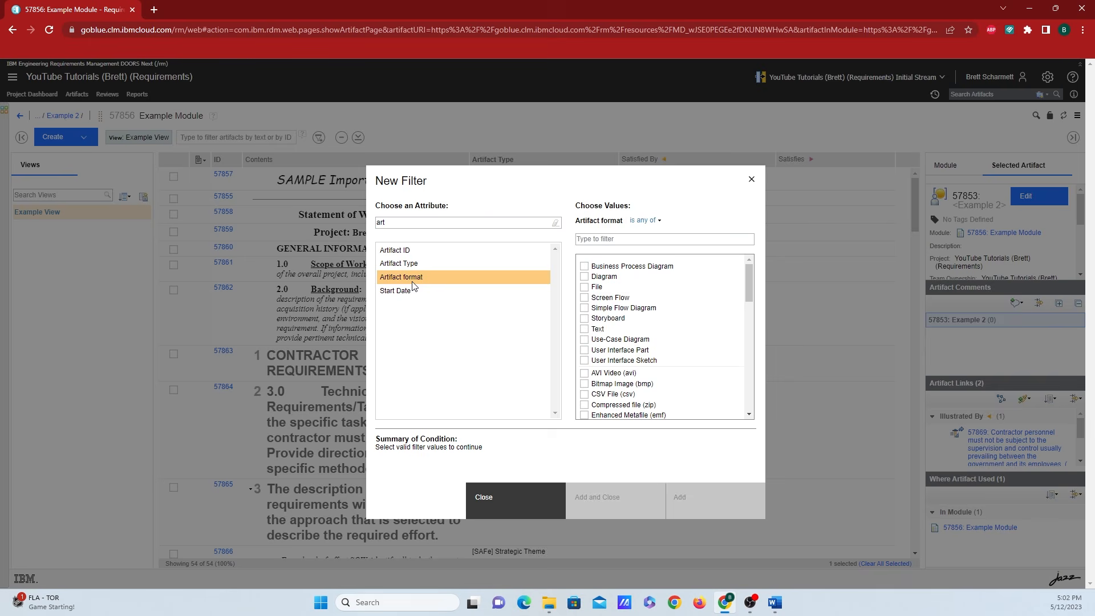
{"action": "left_click", "coordinate": [415, 263]}
{"action": "scroll", "coordinate": [630, 285], "scroll_direction": "down", "scroll_amount": 3}
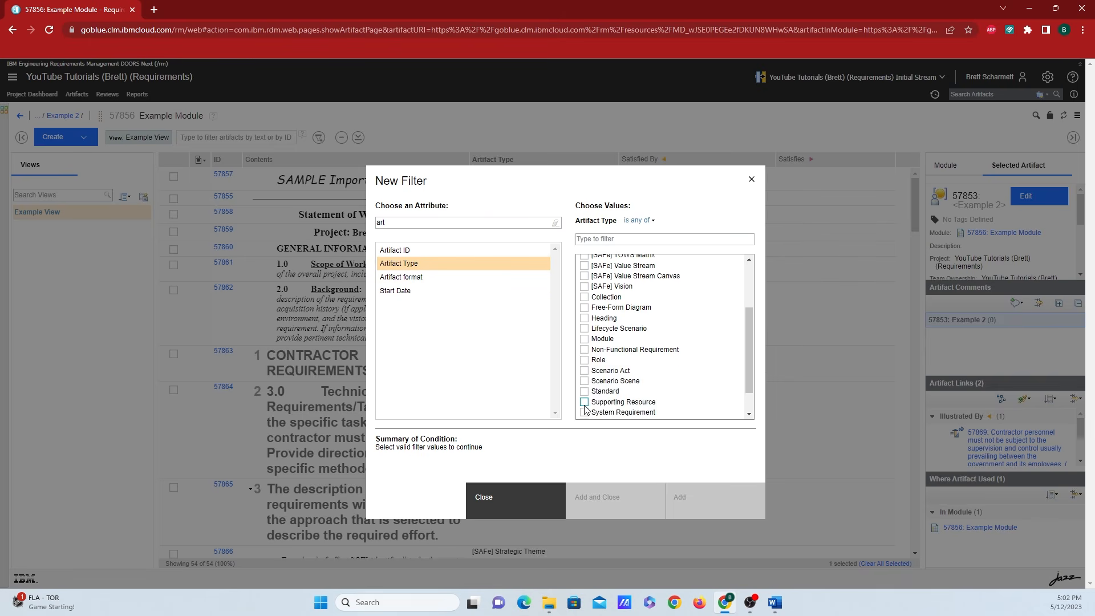
{"action": "scroll", "coordinate": [616, 303], "scroll_direction": "up", "scroll_amount": 1}
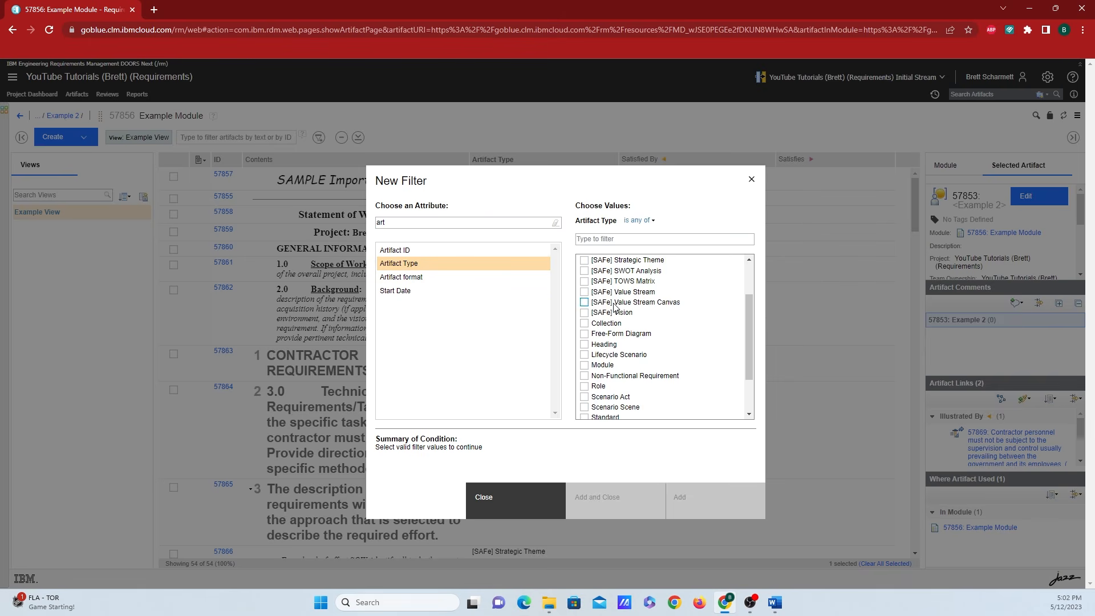
{"action": "left_click", "coordinate": [464, 279]}
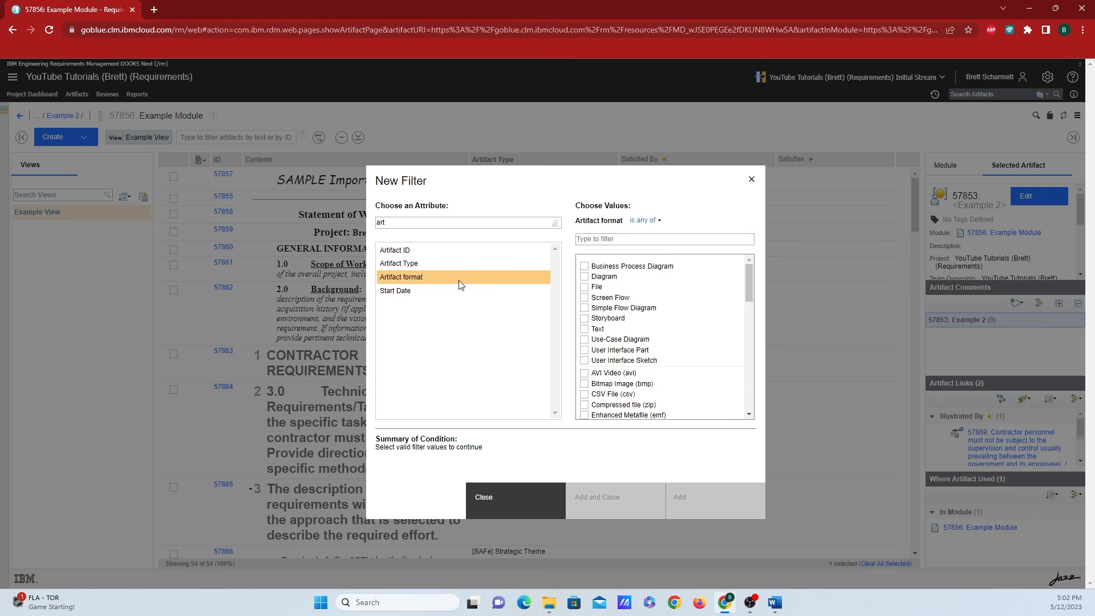
{"action": "left_click", "coordinate": [457, 291]}
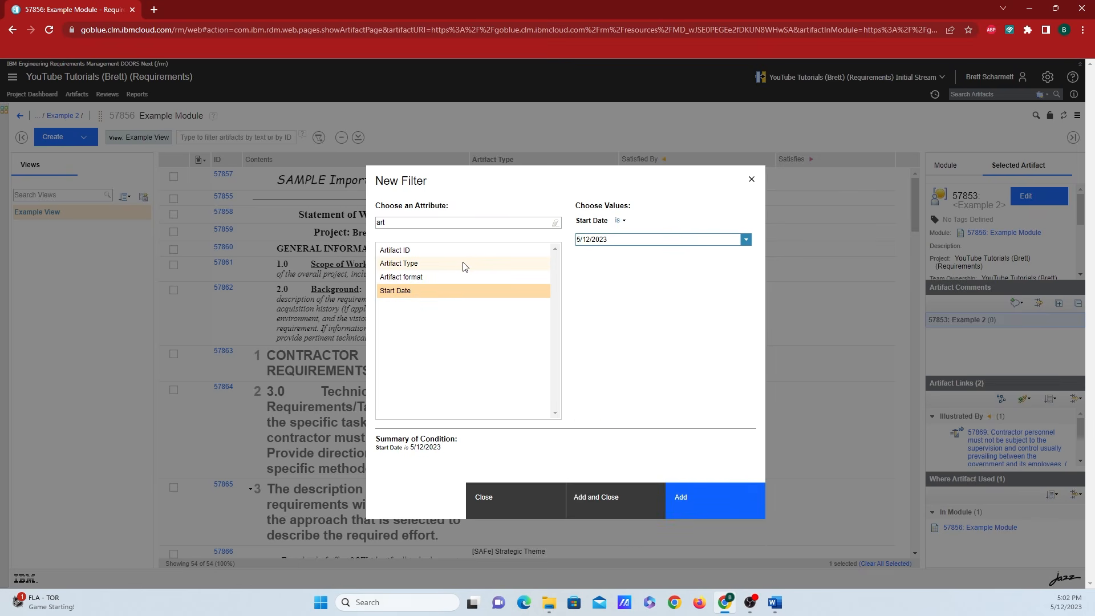
- Filter the module to artifacts whose Artifact Type is any of User Requirement
{"action": "left_click", "coordinate": [463, 264]}
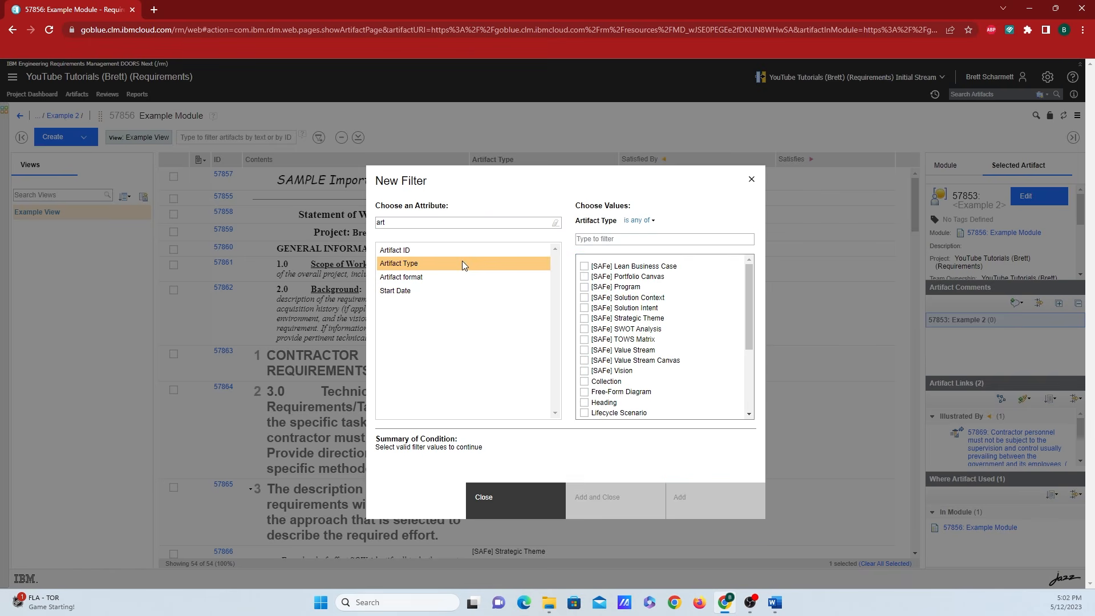
{"action": "scroll", "coordinate": [646, 321], "scroll_direction": "down", "scroll_amount": 3}
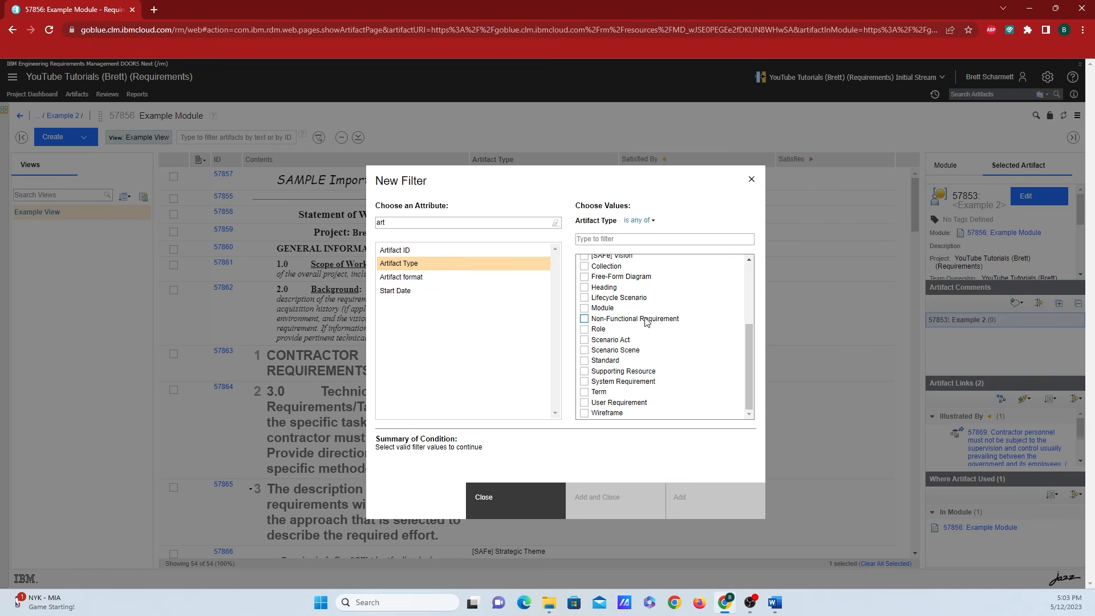
{"action": "left_click", "coordinate": [614, 405]}
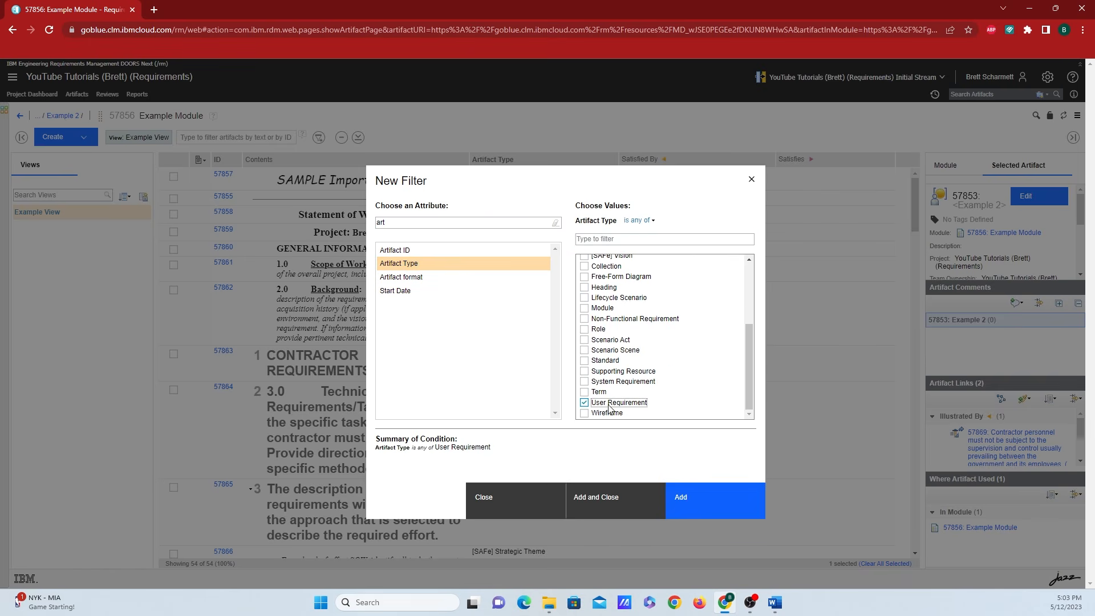
{"action": "left_click", "coordinate": [587, 514]}
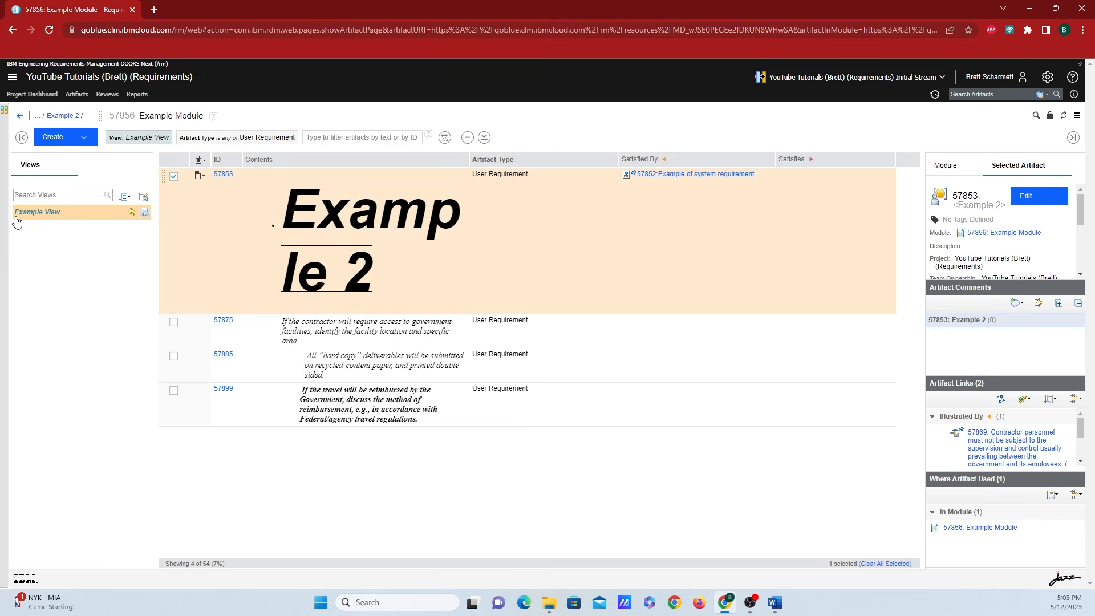
- Save the filtered layout as a new personal view named "User Requirement", shown in just this module
{"action": "left_click", "coordinate": [143, 198]}
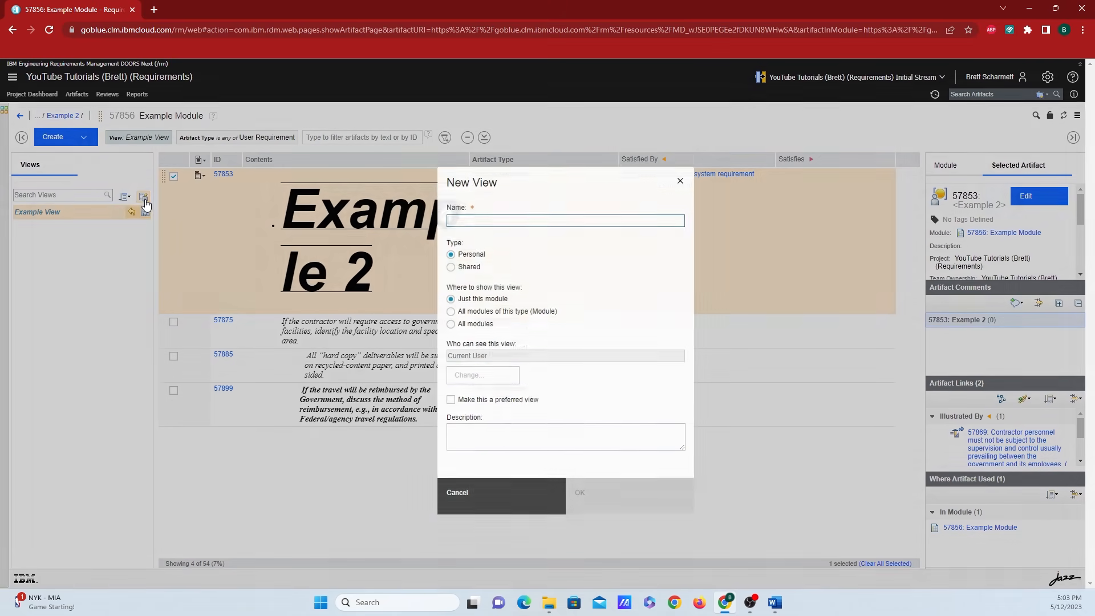
{"action": "type", "text": "Ar"}
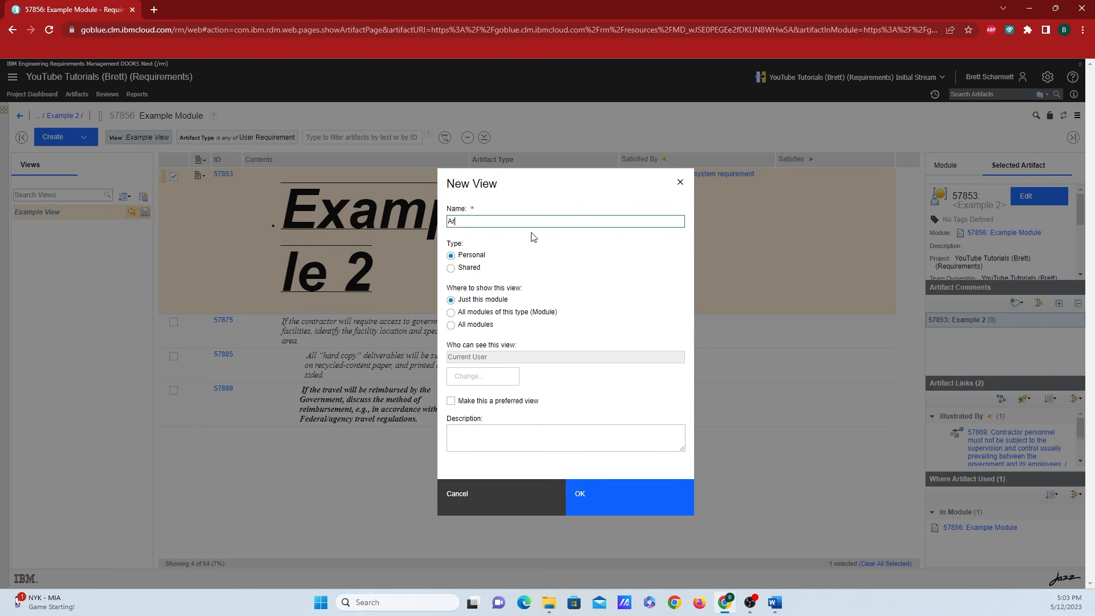
{"action": "key", "text": "BackSpace"}
{"action": "key", "text": "BackSpace"}
{"action": "type", "text": "USe"}
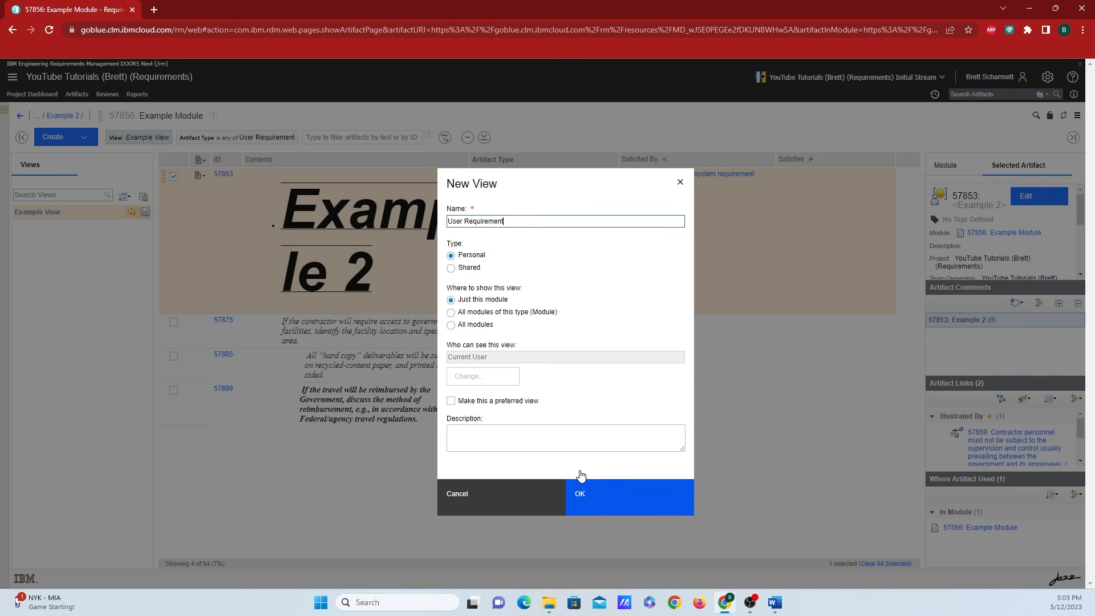
{"action": "left_click", "coordinate": [627, 494]}
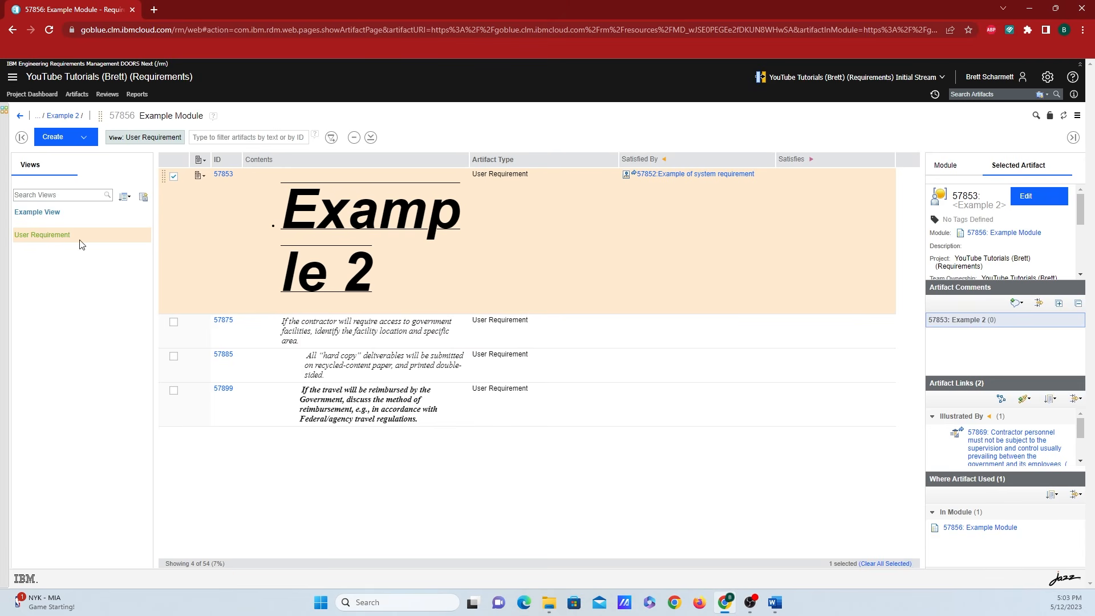
- Compare the module's rows in Example View with those in the User Requirement view
{"action": "left_click", "coordinate": [76, 214]}
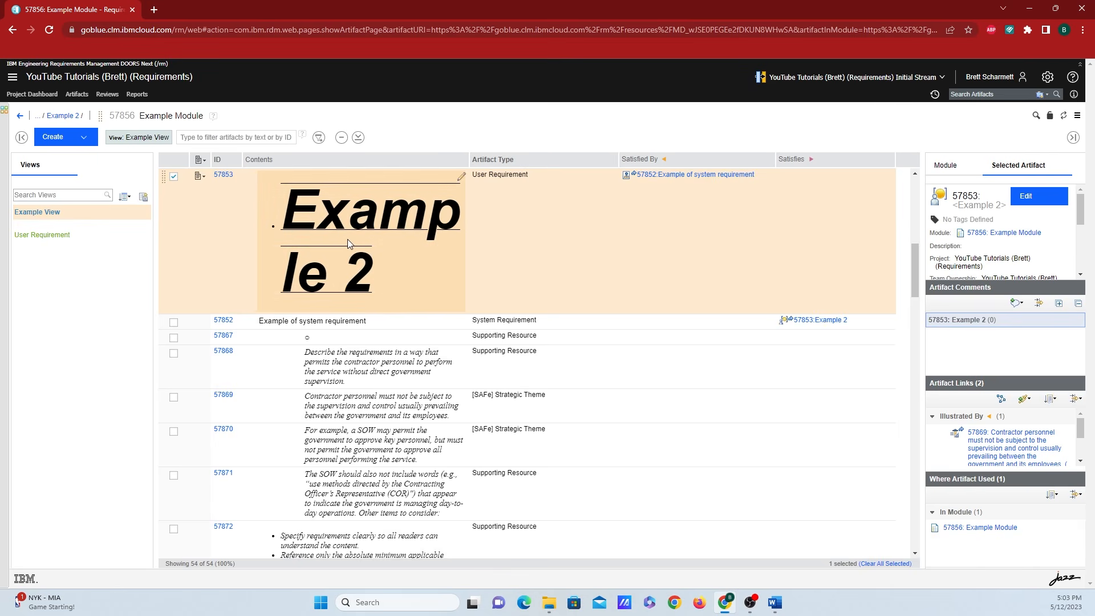
{"action": "scroll", "coordinate": [542, 273], "scroll_direction": "down", "scroll_amount": 15}
{"action": "left_click", "coordinate": [94, 235]}
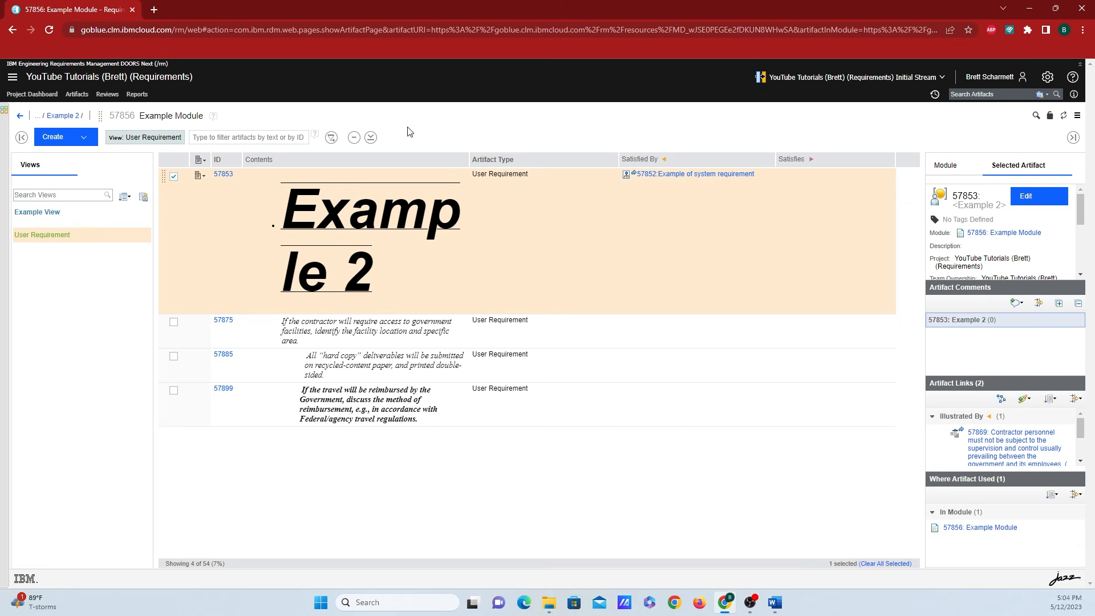
- Go back to the project's collections and create a collection named "Example" in the Example 2 folder
{"action": "left_click", "coordinate": [19, 115]}
{"action": "left_click", "coordinate": [239, 128]}
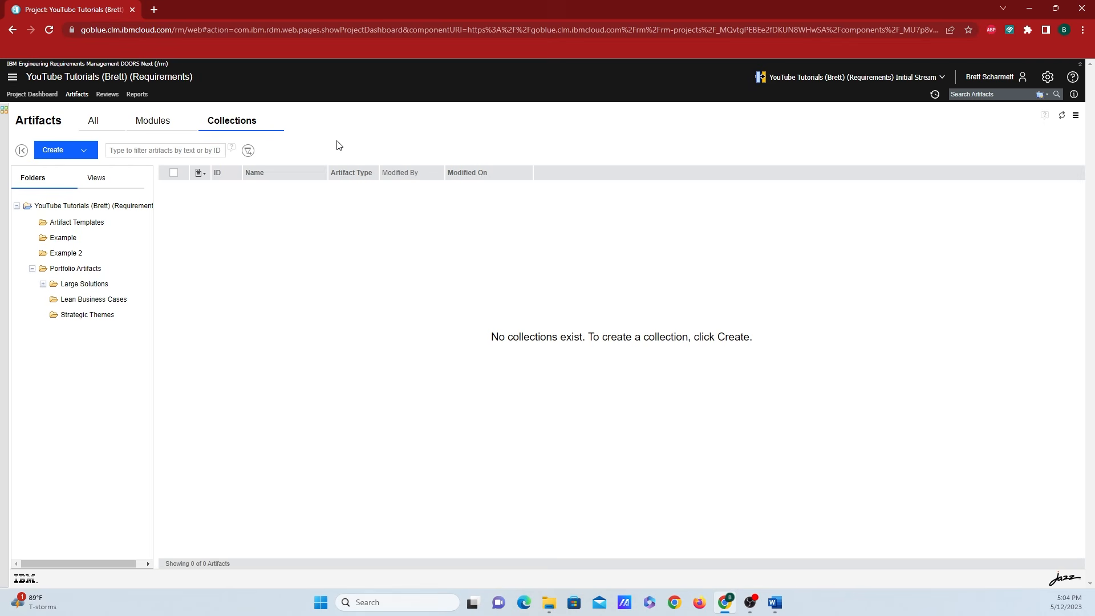
{"action": "left_click", "coordinate": [79, 157]}
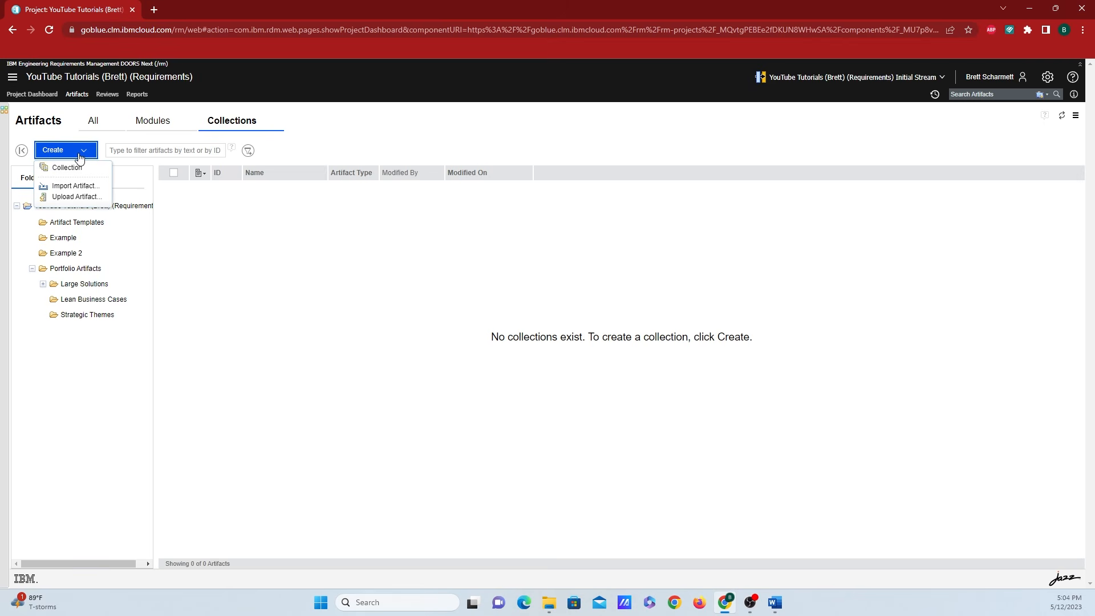
{"action": "left_click", "coordinate": [79, 167]}
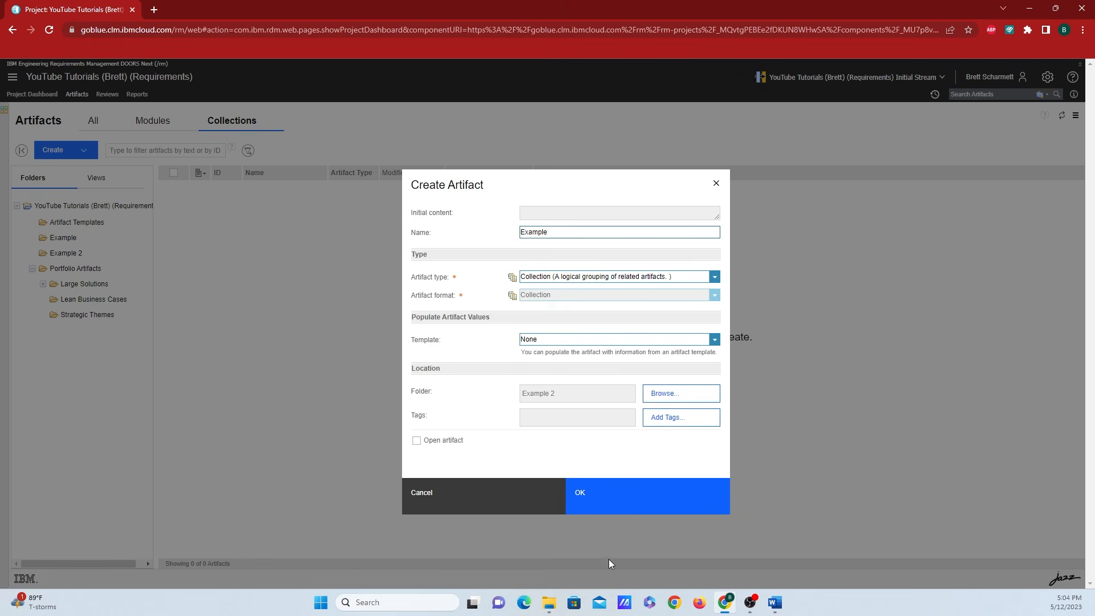
{"action": "left_click", "coordinate": [605, 507]}
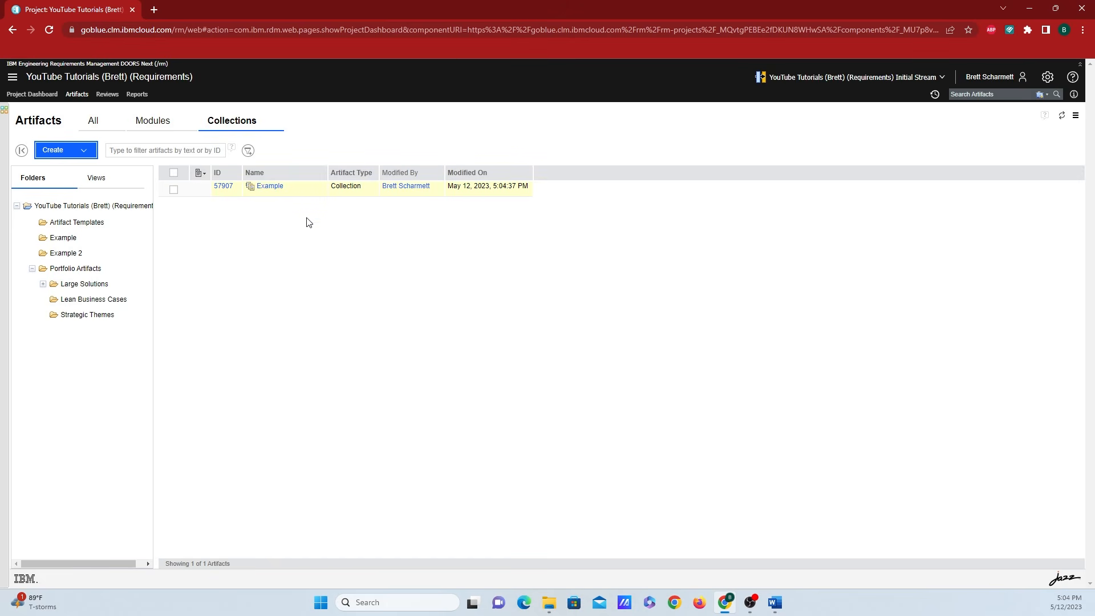
- Add the existing artifacts 57853: Example 2 and 57852: Example of system requirement to the Example collection and finish editing it
{"action": "left_click", "coordinate": [272, 187]}
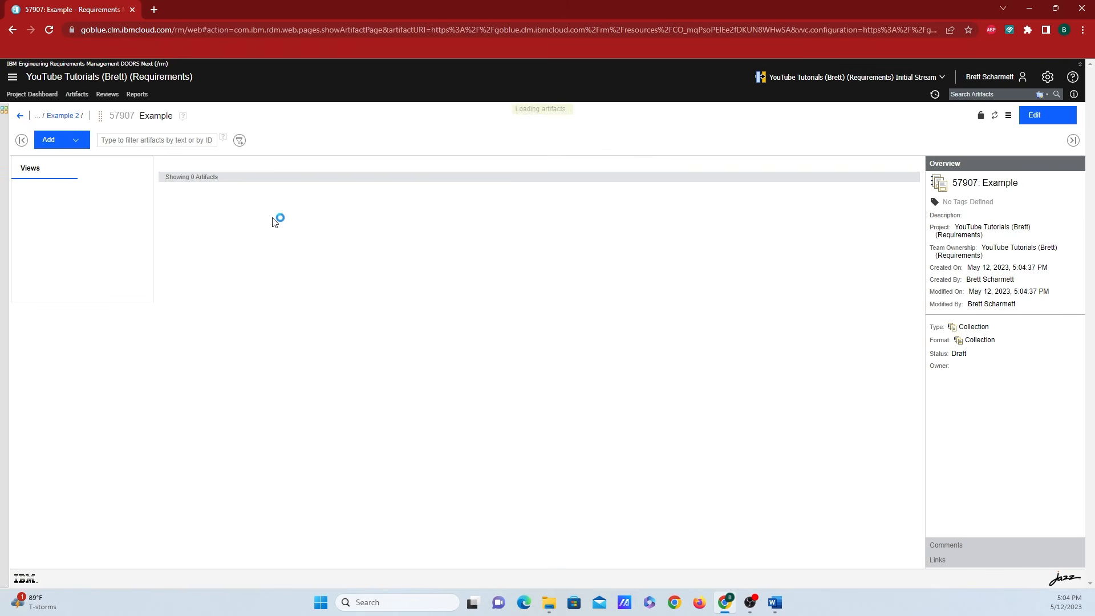
{"action": "left_click", "coordinate": [70, 142]}
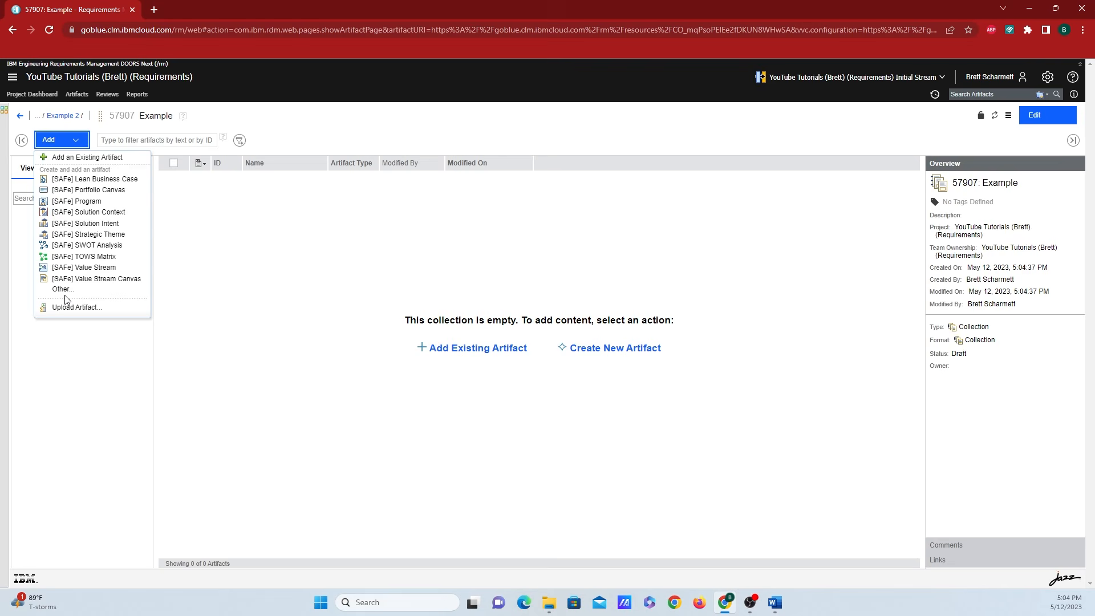
{"action": "left_click", "coordinate": [87, 160]}
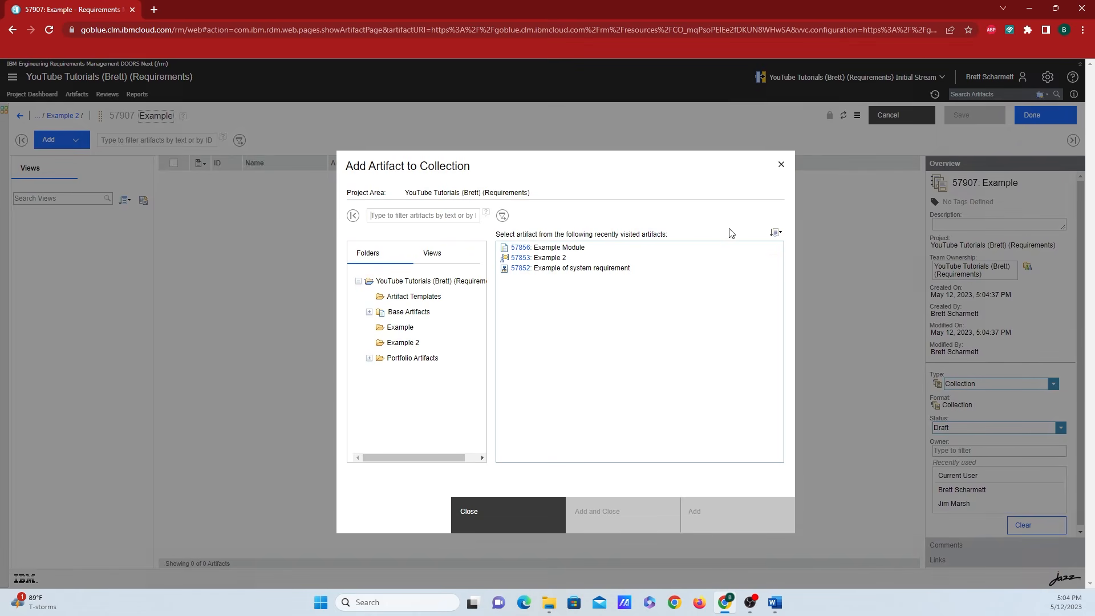
{"action": "left_click", "coordinate": [577, 258]}
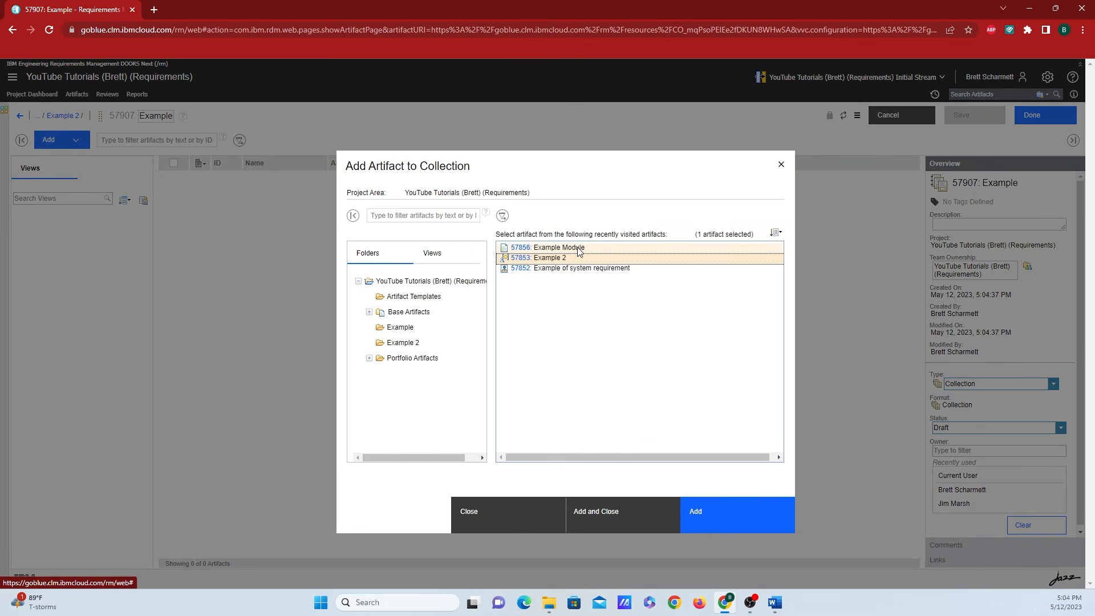
{"action": "left_click", "coordinate": [577, 268], "text": "ctrl"}
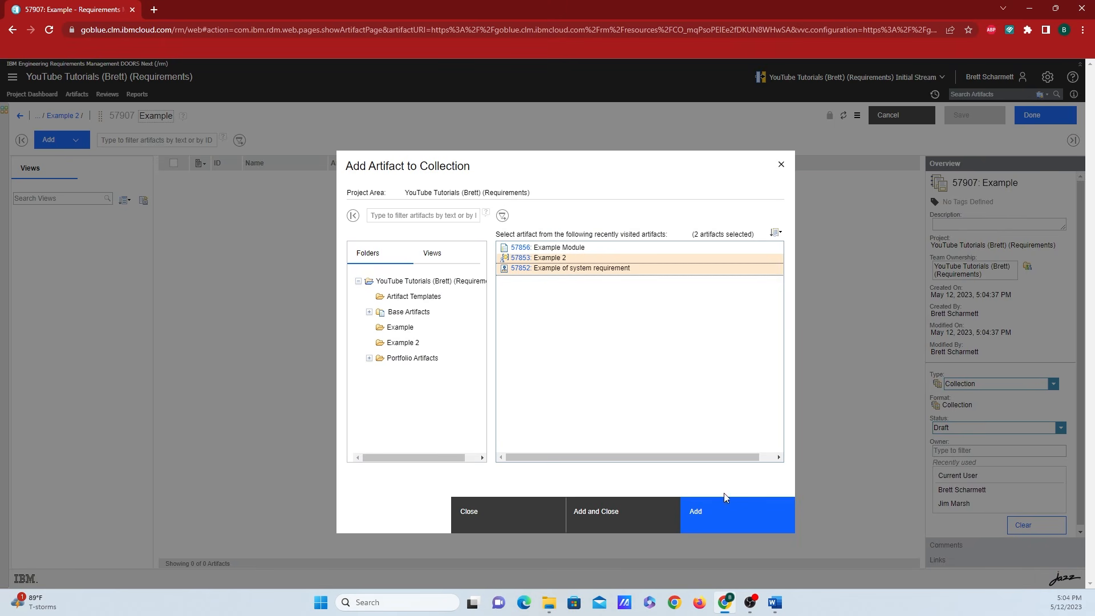
{"action": "left_click", "coordinate": [647, 514]}
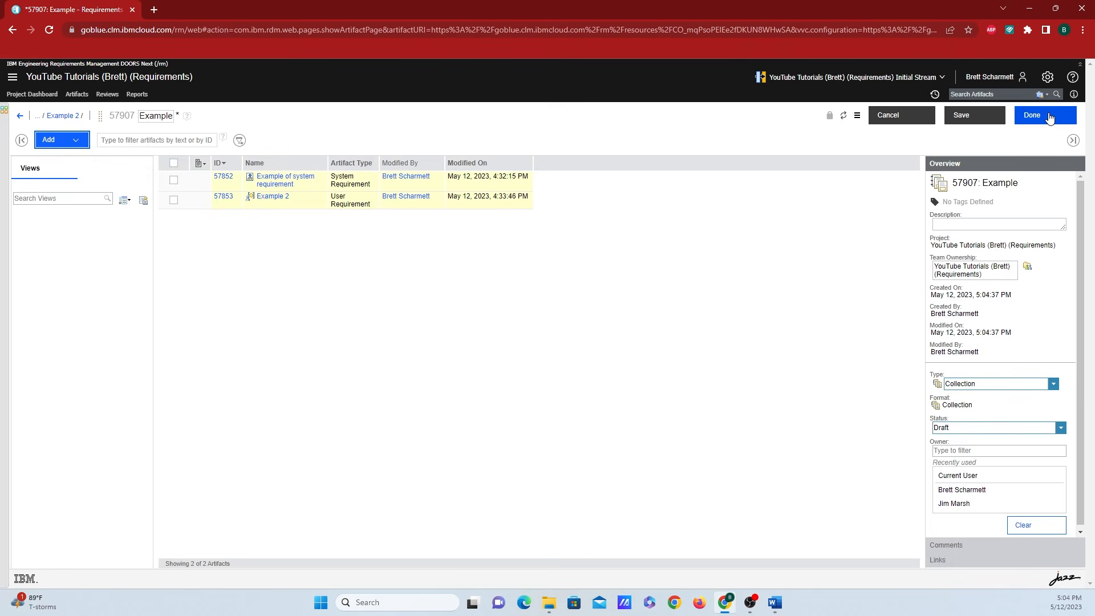
{"action": "left_click", "coordinate": [1026, 115]}
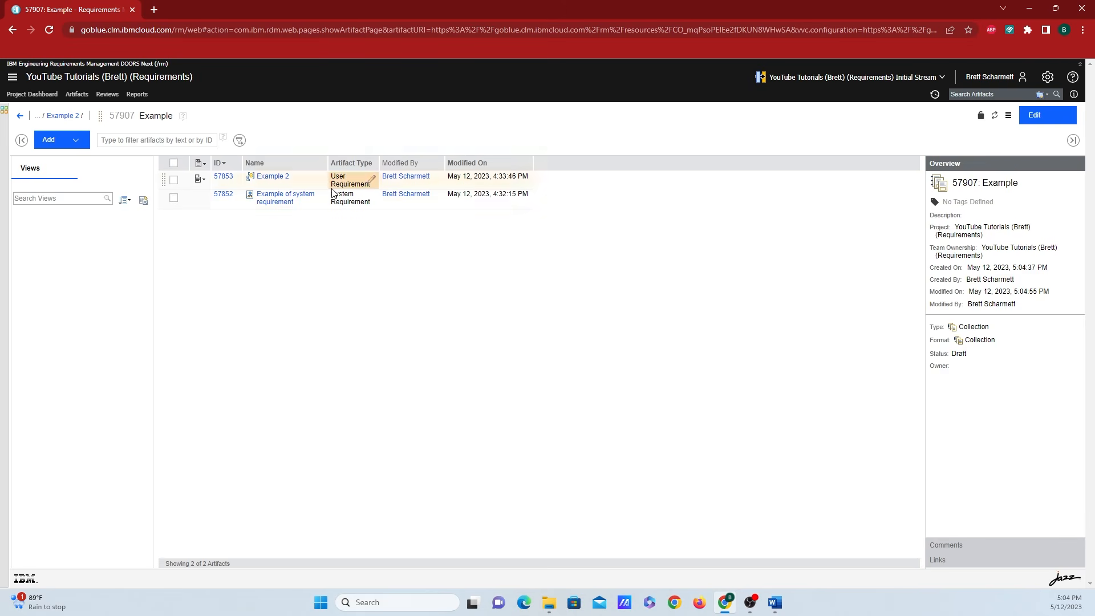
- Open Example of system requirement from the collection to view its details, and return to the Example collection
{"action": "left_click", "coordinate": [286, 197]}
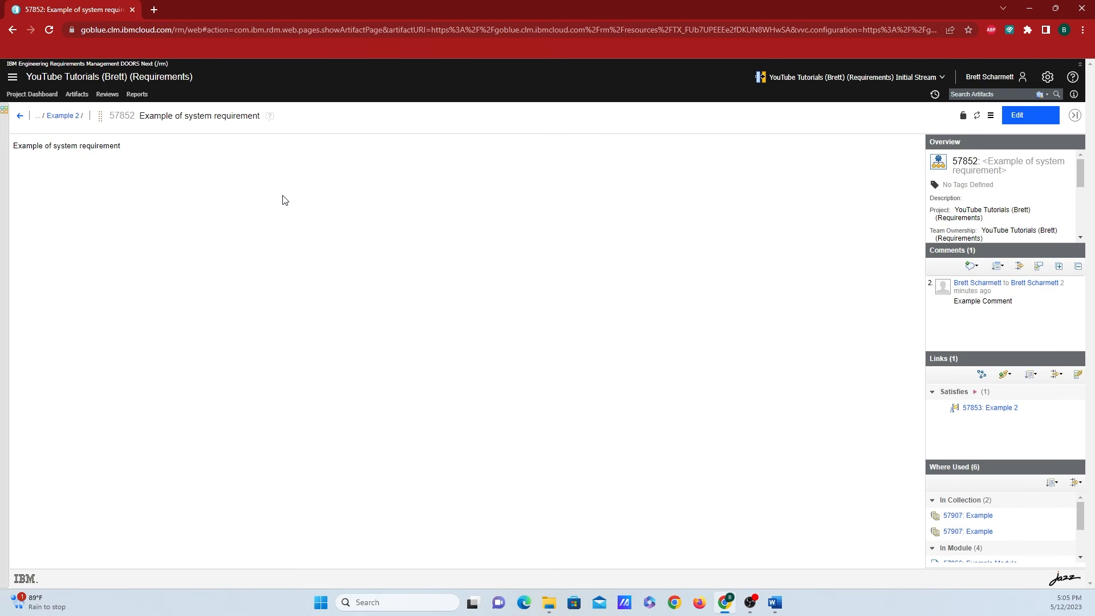
{"action": "left_click", "coordinate": [76, 95]}
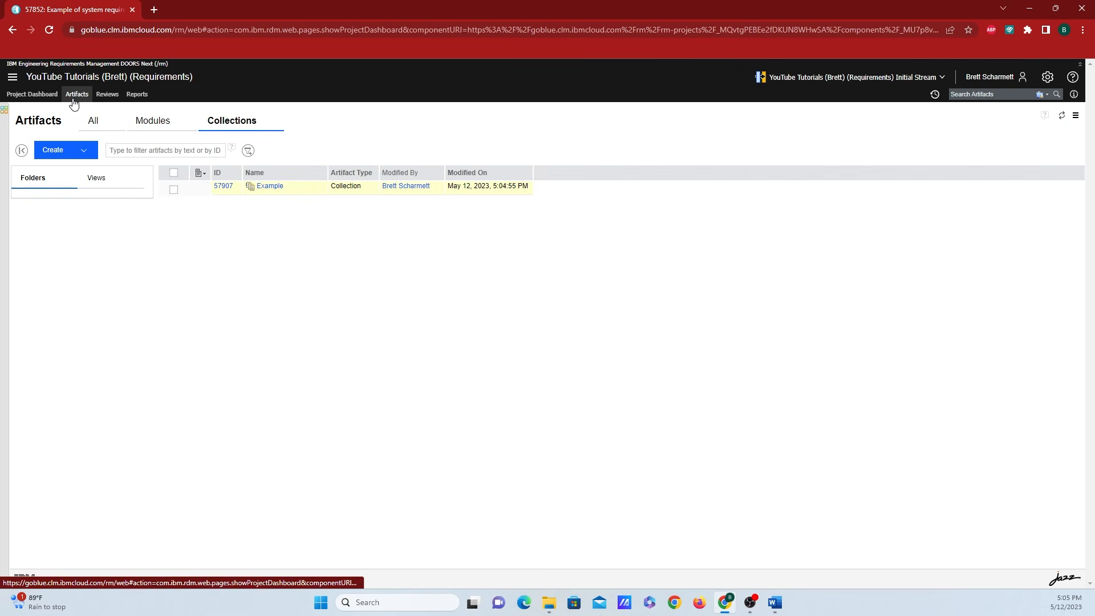
{"action": "left_click", "coordinate": [266, 189]}
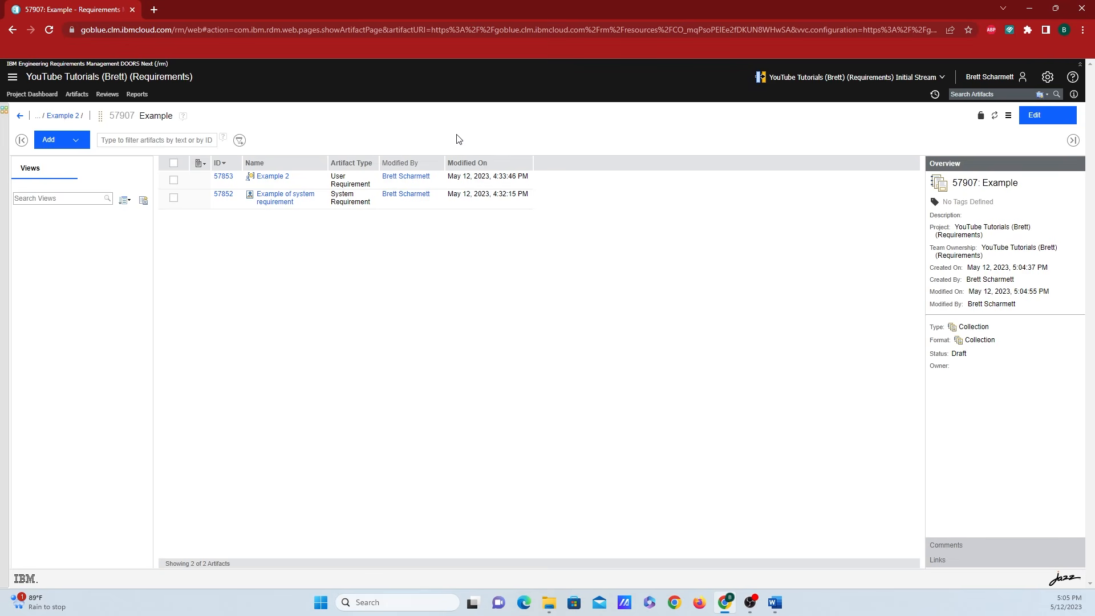
- Leave the collection and list all artifacts in the Example 2 folder
{"action": "left_click", "coordinate": [75, 98]}
{"action": "left_click", "coordinate": [92, 121]}
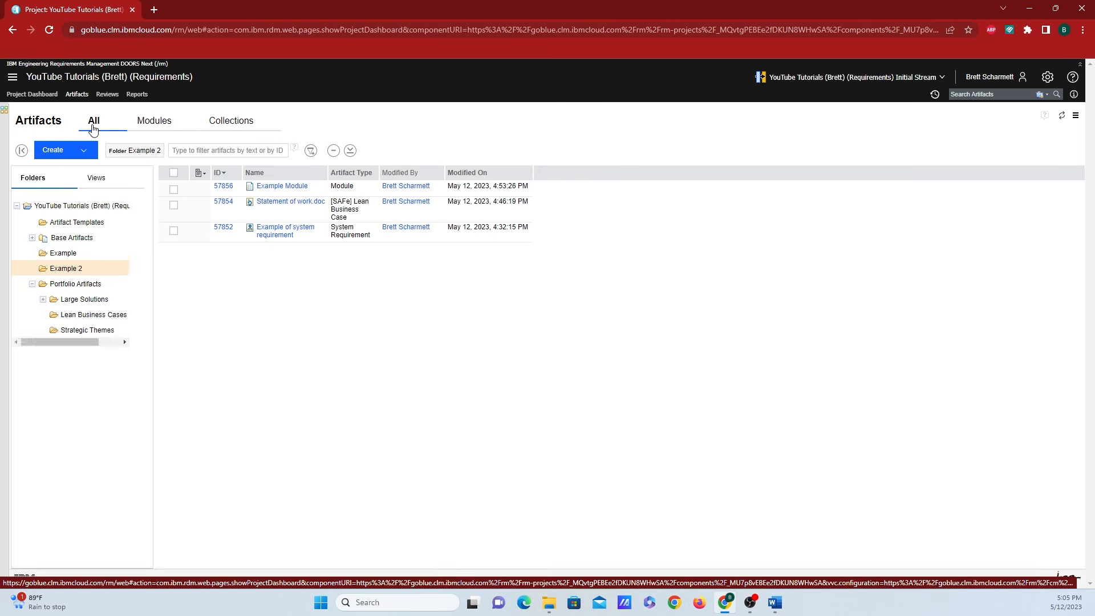
- Look through the project's root folder, its modules and its collections, and return to the list of all artifacts
{"action": "left_click", "coordinate": [88, 206]}
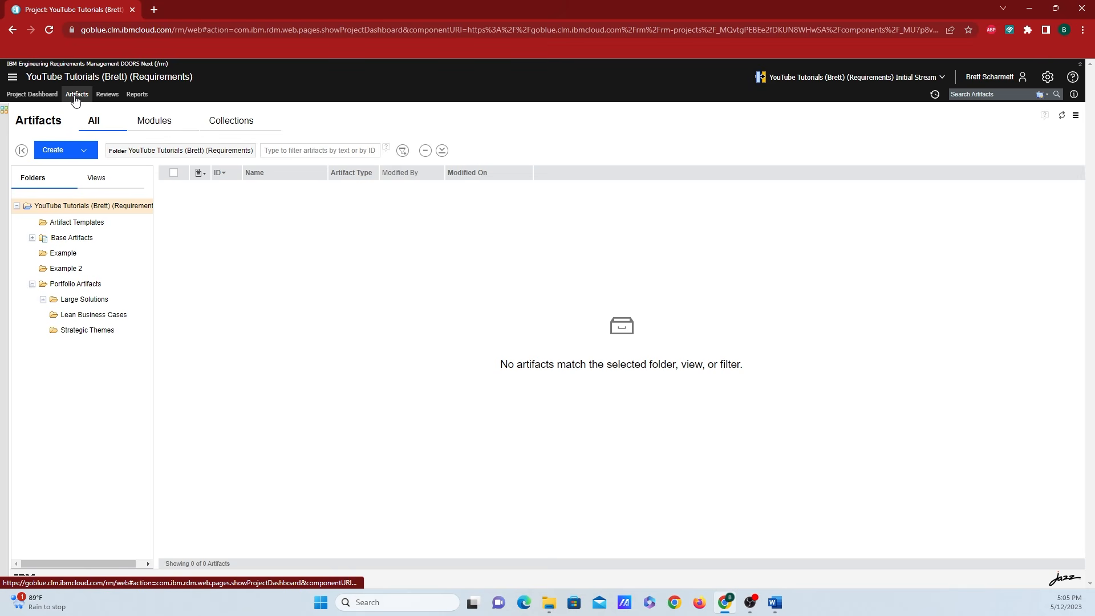
{"action": "left_click", "coordinate": [153, 119]}
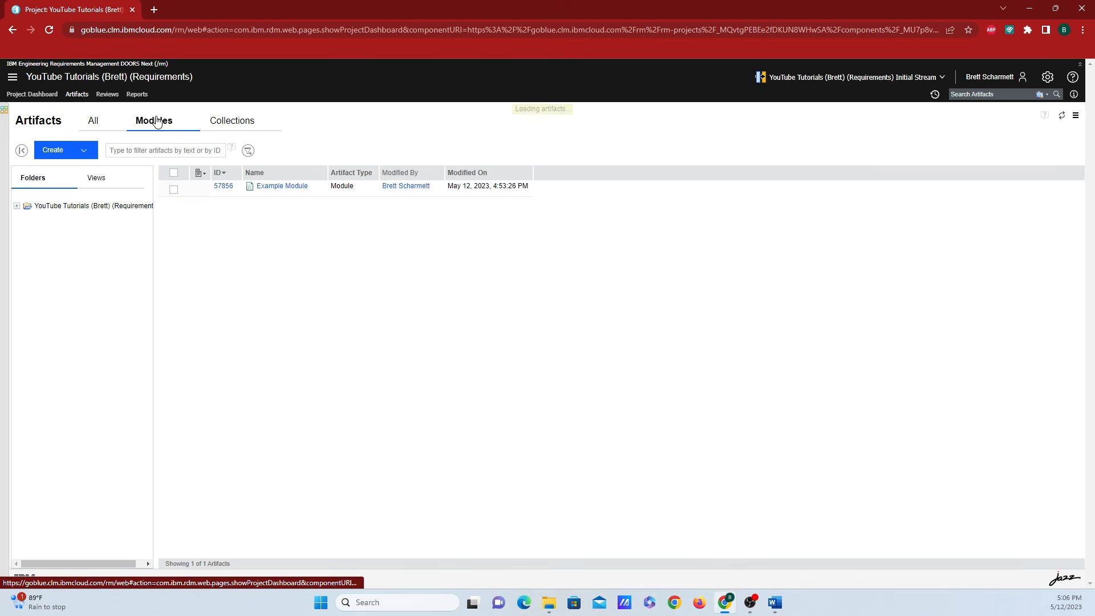
{"action": "left_click", "coordinate": [220, 122]}
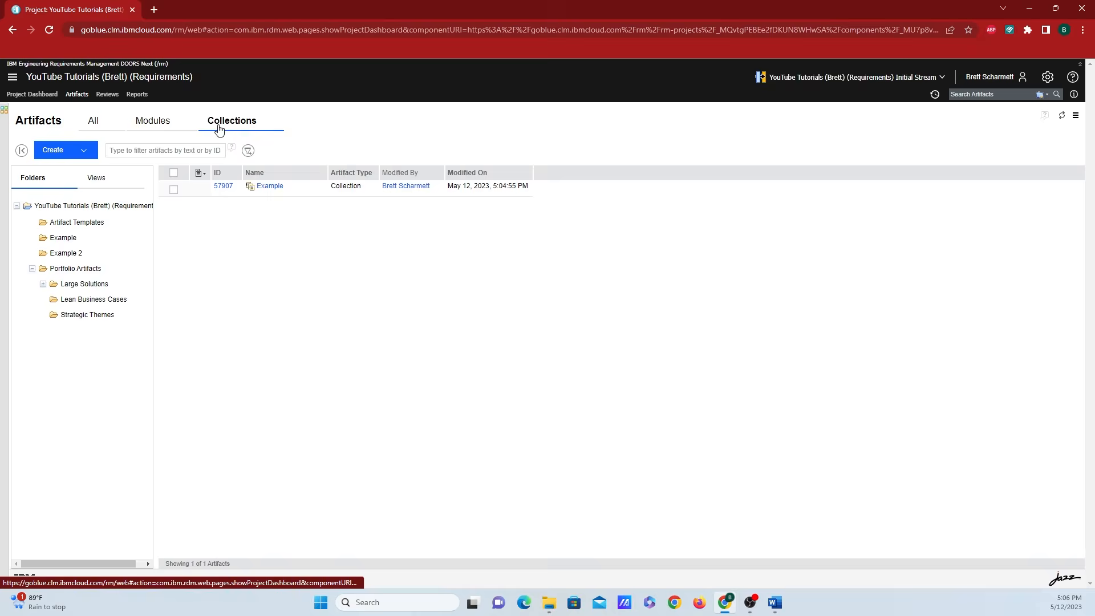
{"action": "left_click", "coordinate": [120, 126]}
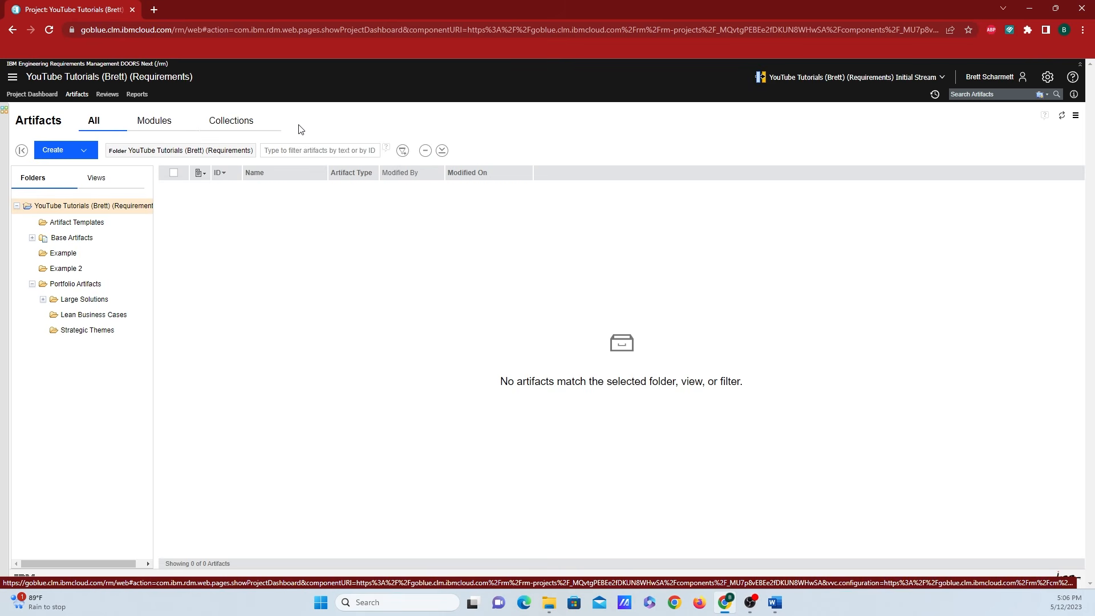
- View the projects available as a scope for the quick search, and close the search without running it
{"action": "left_click", "coordinate": [988, 94]}
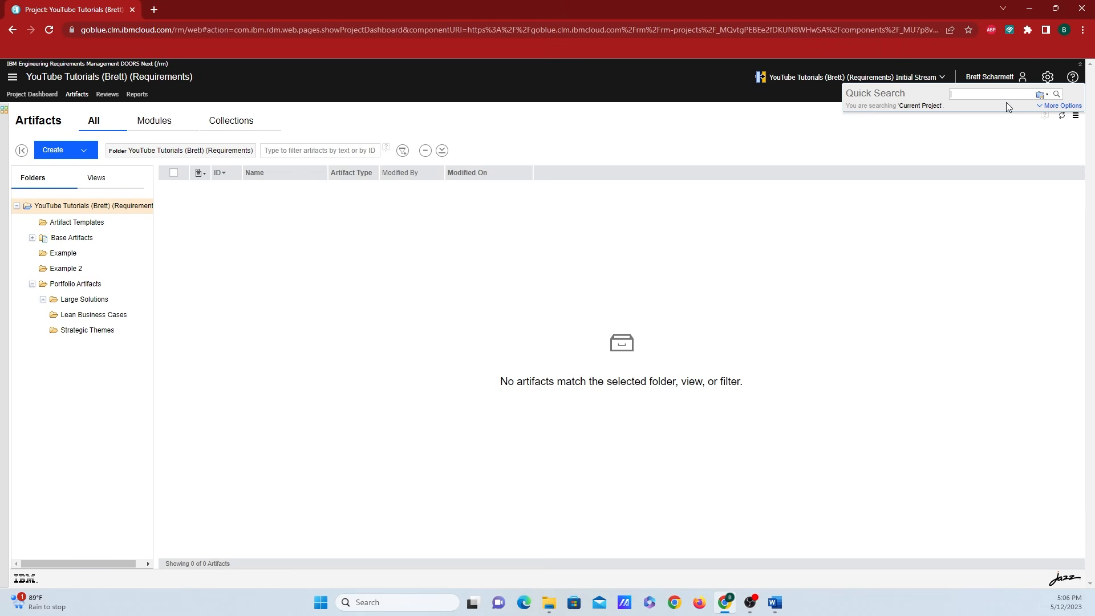
{"action": "left_click", "coordinate": [1040, 95]}
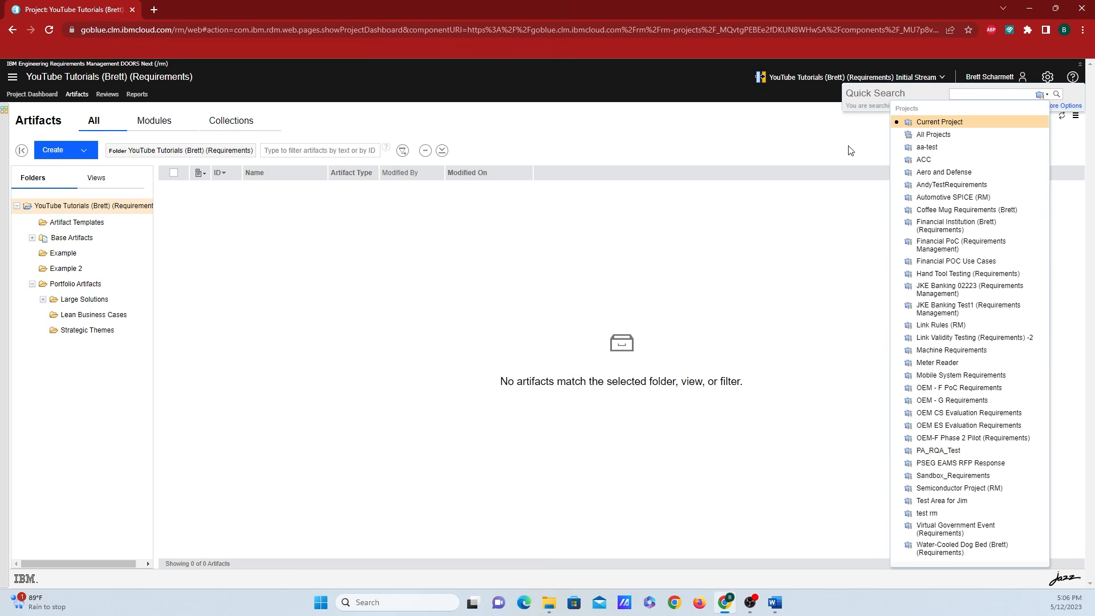
{"action": "left_click", "coordinate": [796, 166]}
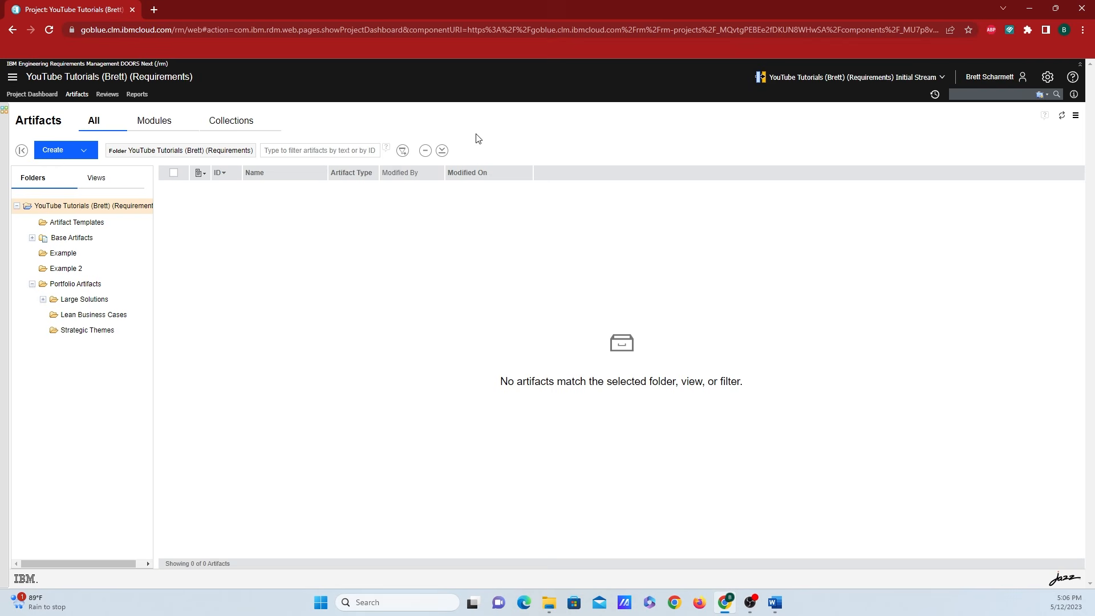
- Create a new review named "Example Review" in the project's reviews
{"action": "left_click", "coordinate": [106, 96]}
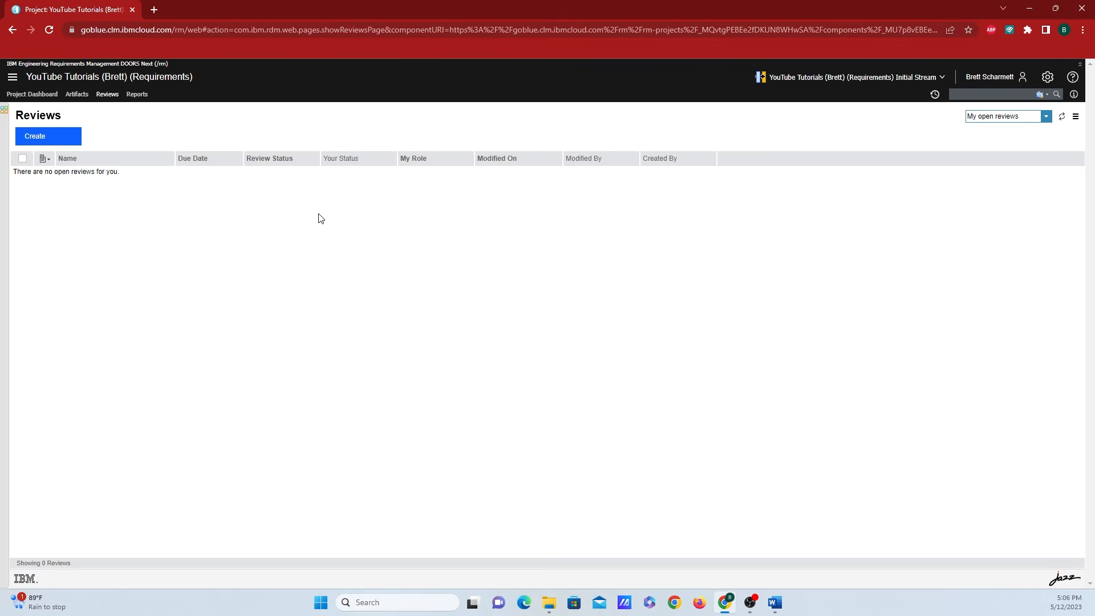
{"action": "left_click", "coordinate": [69, 137]}
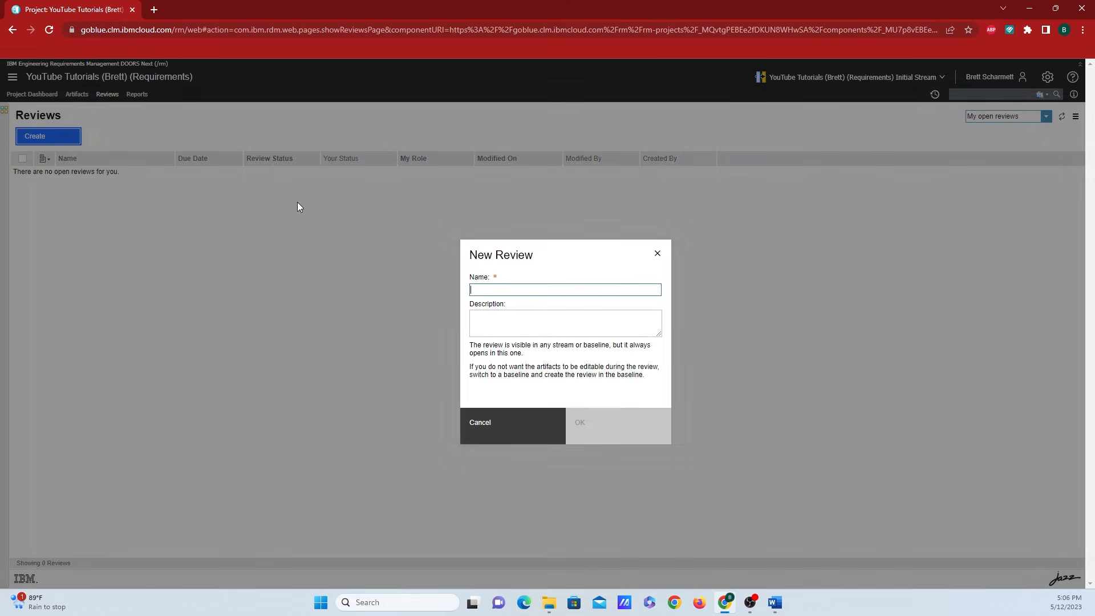
{"action": "type", "text": "Example Review"}
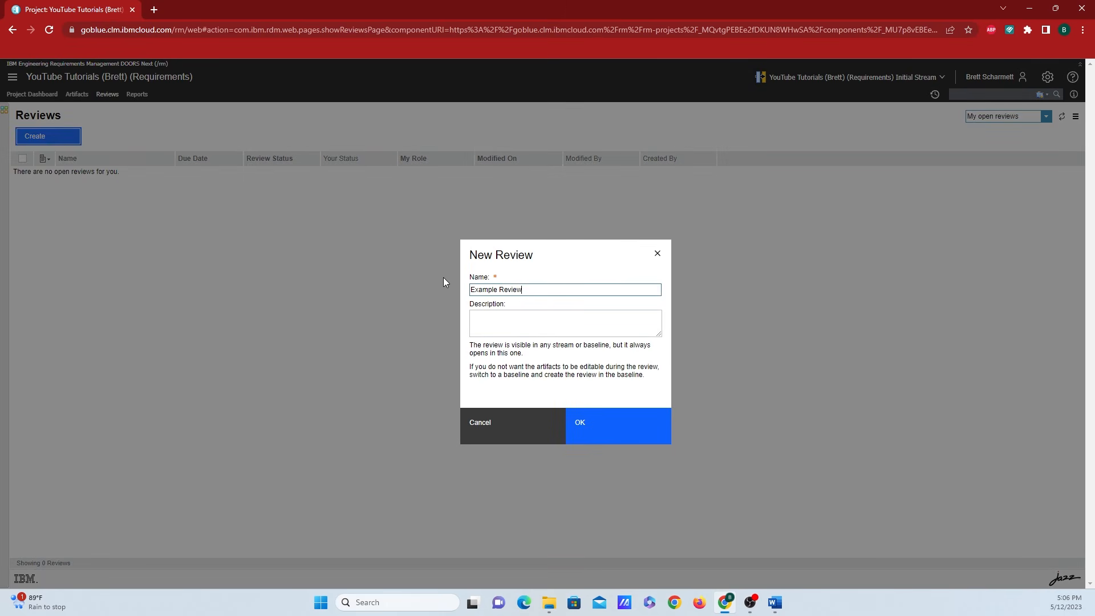
{"action": "key", "text": "Return"}
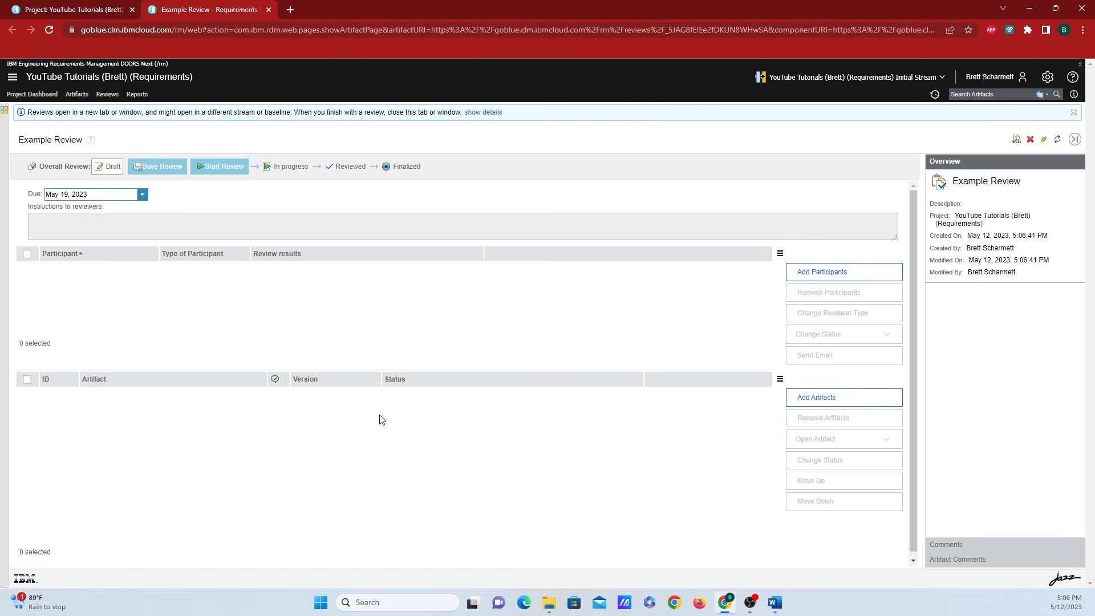
- Add the recently used user as a participant of Example Review
{"action": "left_click", "coordinate": [826, 274]}
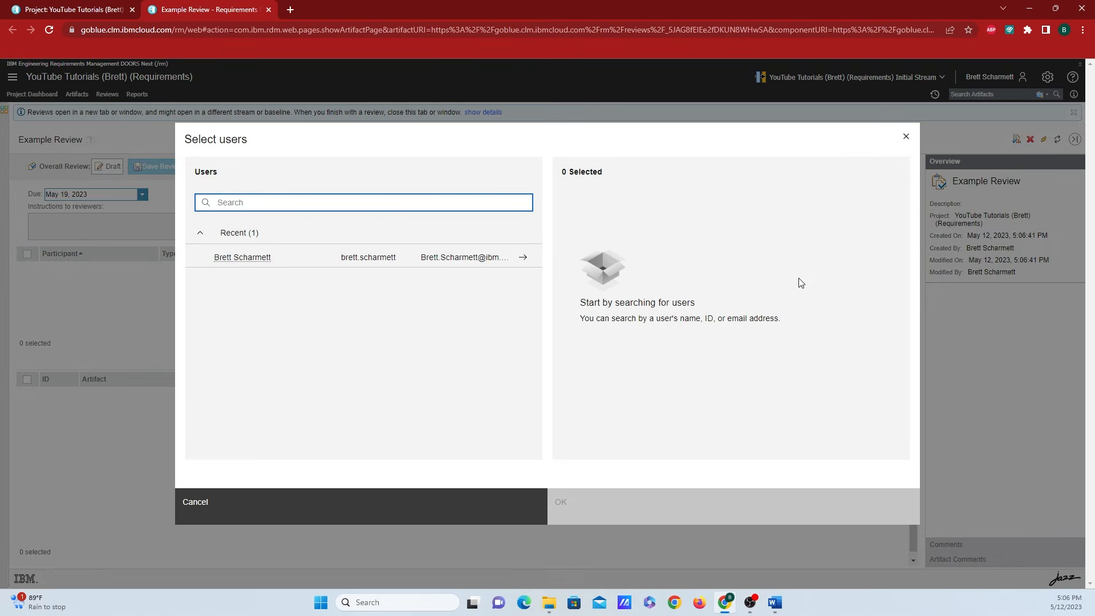
{"action": "left_click", "coordinate": [522, 258]}
{"action": "left_click", "coordinate": [684, 493]}
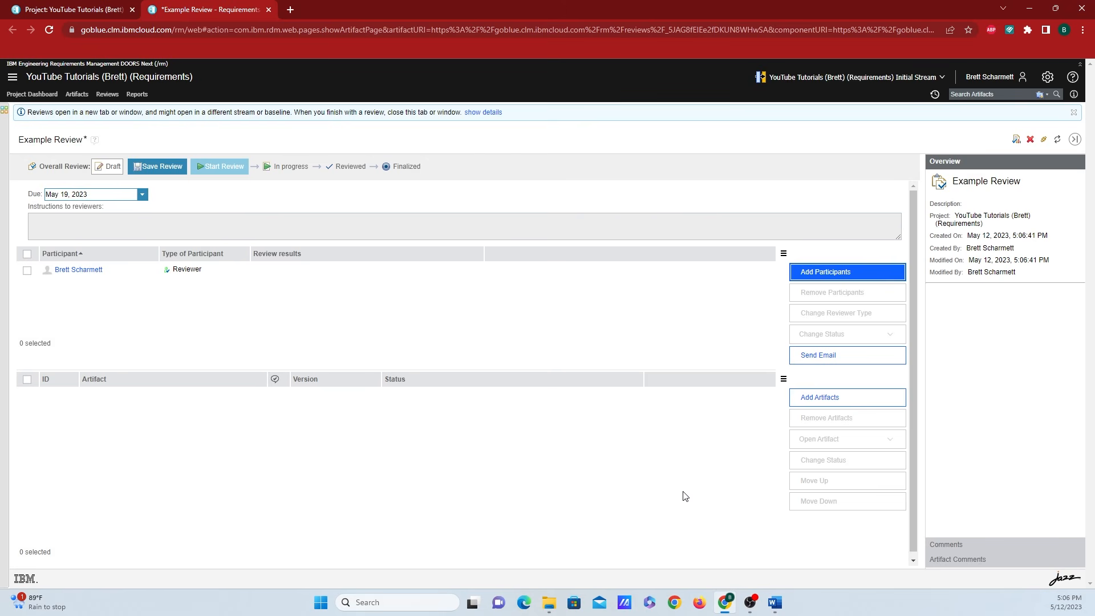
- Search all users with the wildcard * for further review participants, and leave the user selection without changes
{"action": "left_click", "coordinate": [816, 276]}
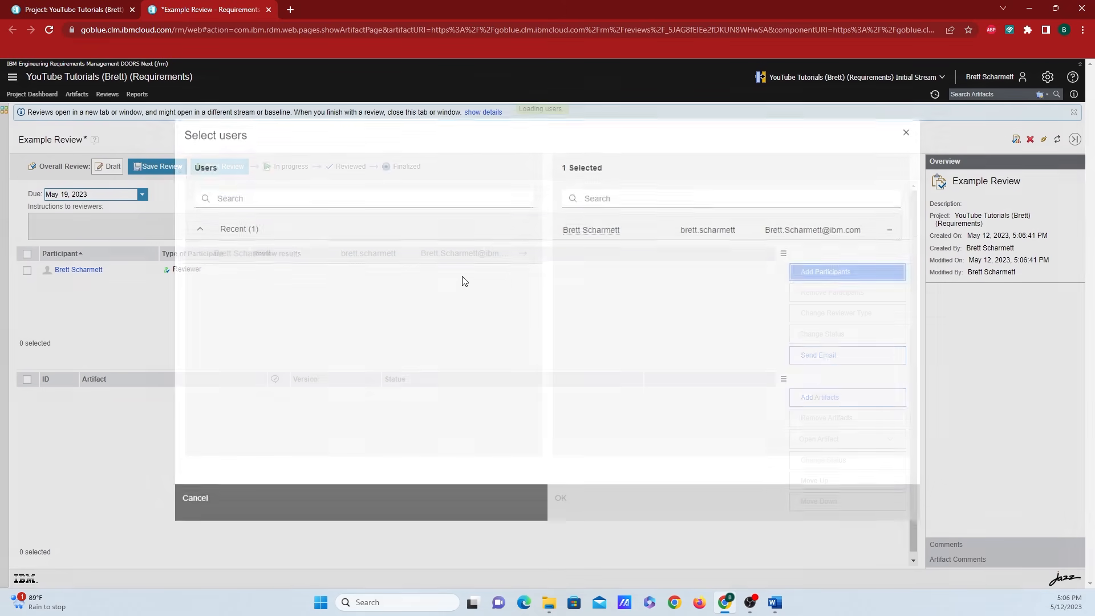
{"action": "type", "text": "*"}
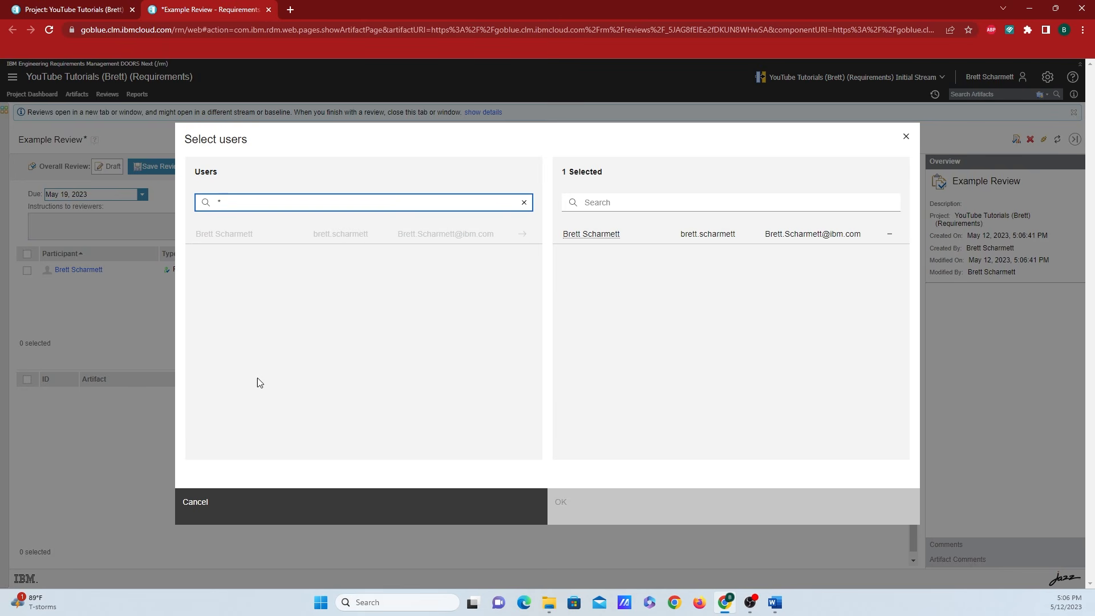
{"action": "left_click", "coordinate": [286, 506]}
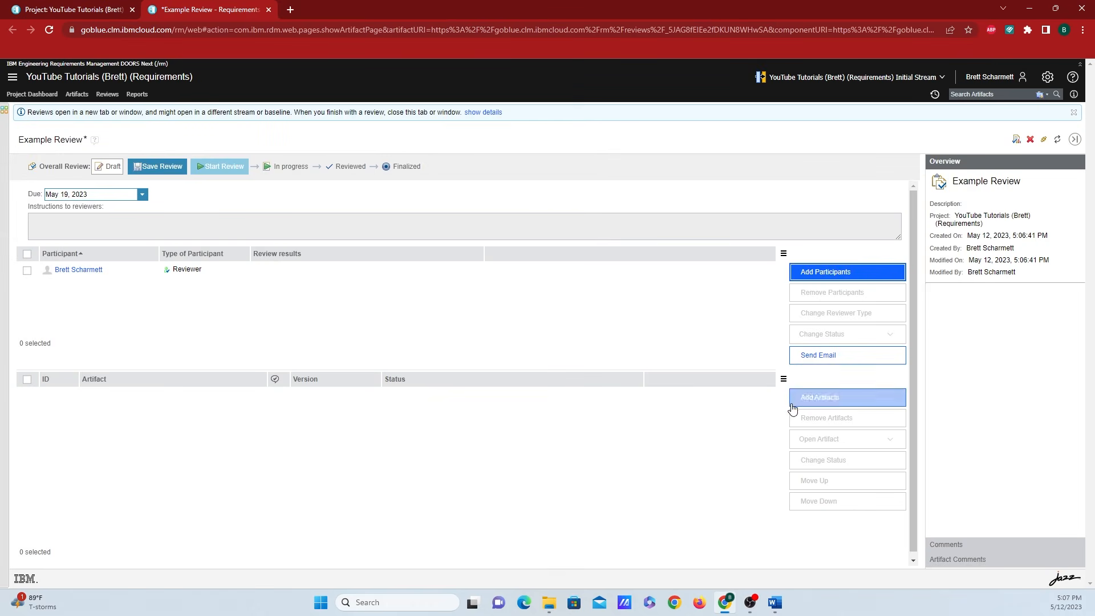
- Add Example Module, Statement of work.doc and Example of system requirement from the Example 2 folder to the review, and start the review
{"action": "left_click", "coordinate": [808, 399]}
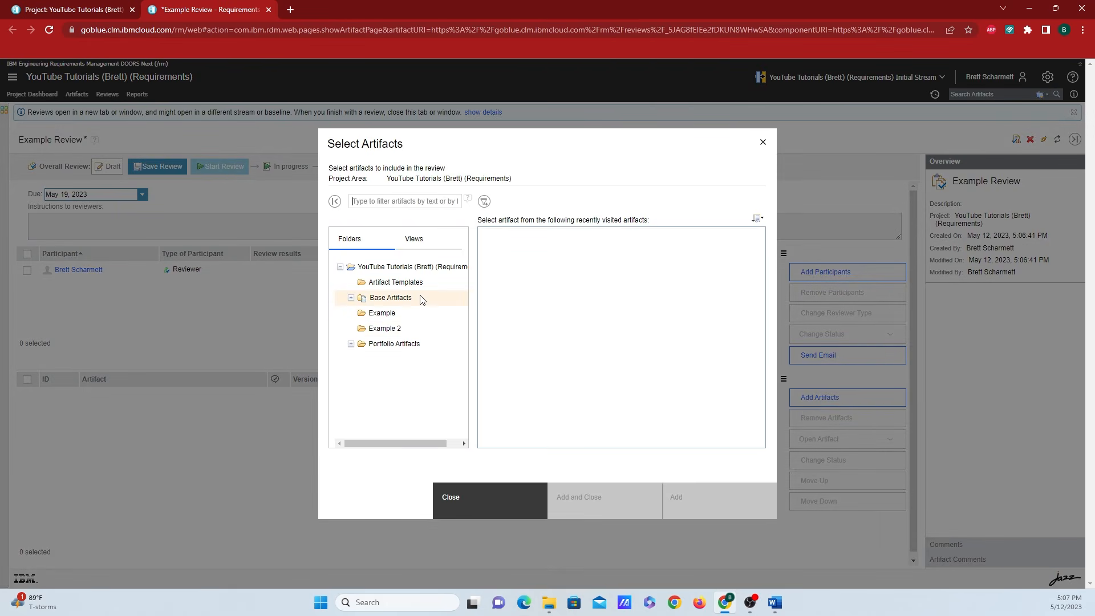
{"action": "left_click", "coordinate": [408, 328]}
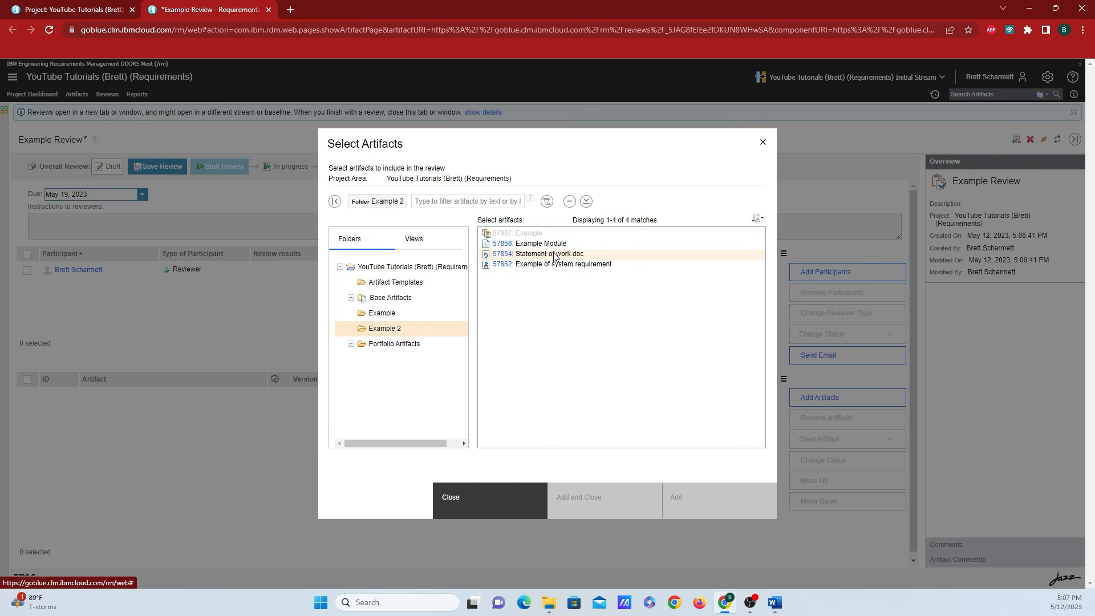
{"action": "left_click", "coordinate": [553, 245]}
{"action": "left_click", "coordinate": [560, 255], "text": "ctrl"}
{"action": "left_click", "coordinate": [558, 266], "text": "ctrl"}
{"action": "left_click", "coordinate": [604, 497]}
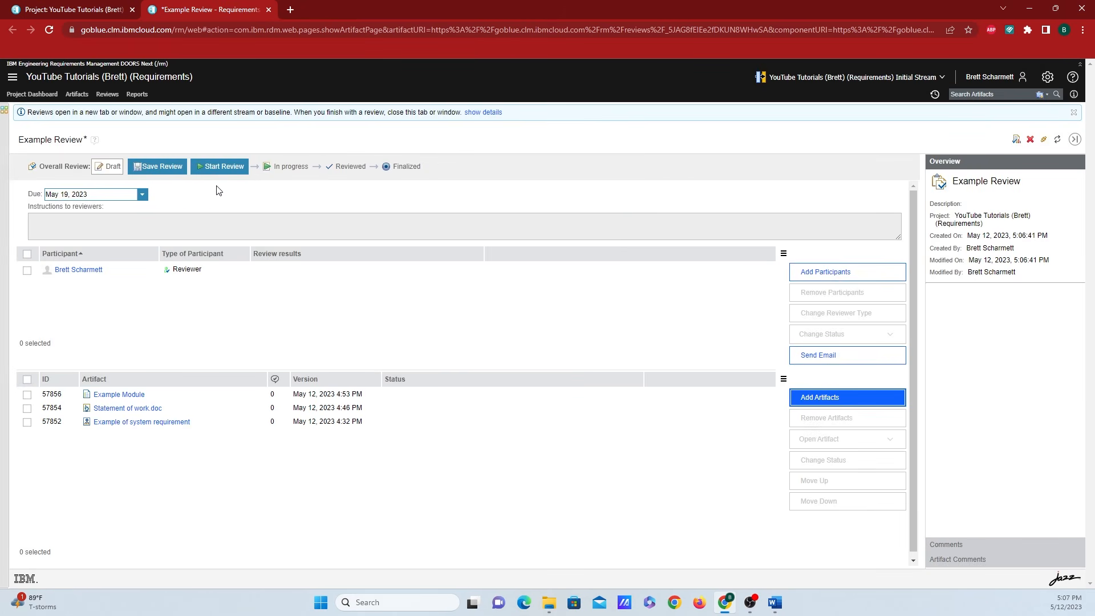
{"action": "left_click", "coordinate": [217, 169]}
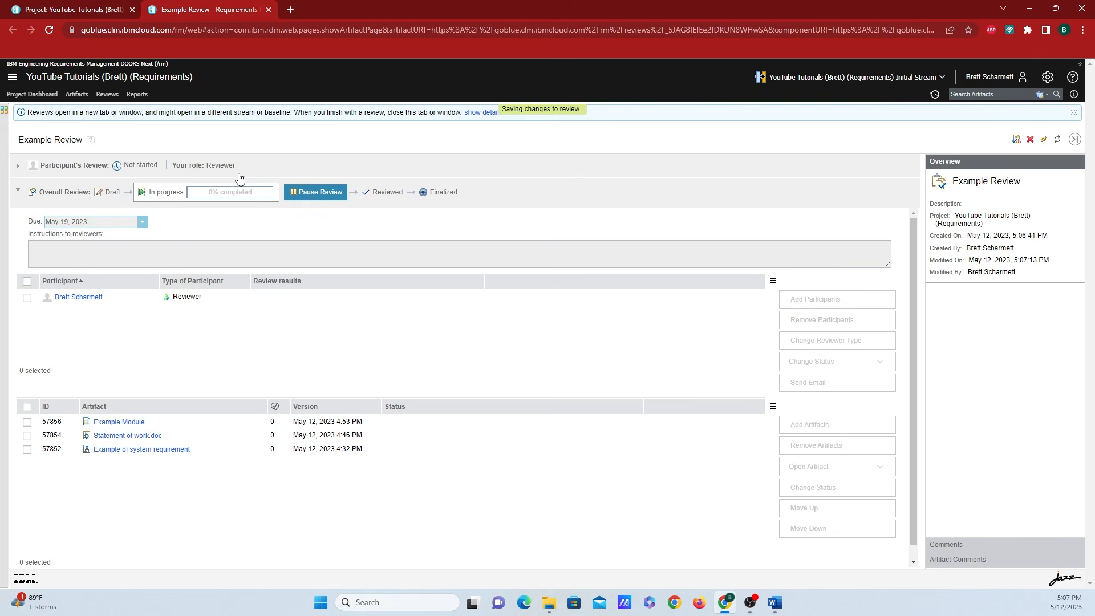
{"action": "scroll", "coordinate": [406, 285], "scroll_direction": "down", "scroll_amount": 2}
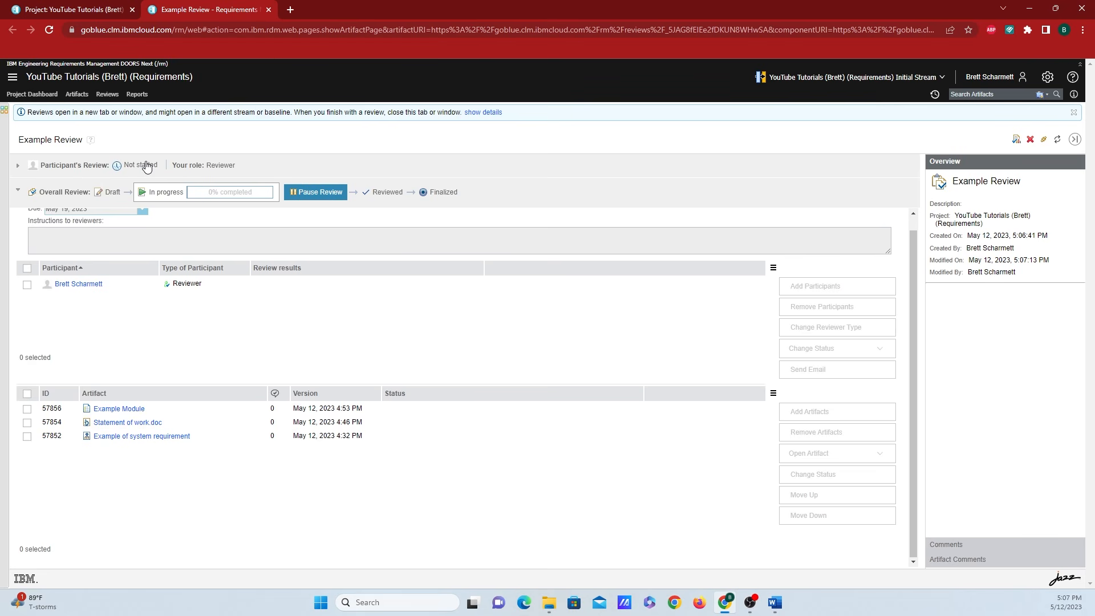
- Open the project's reports, view the report types that can be generated, and close the report creation without generating one
{"action": "left_click", "coordinate": [131, 97]}
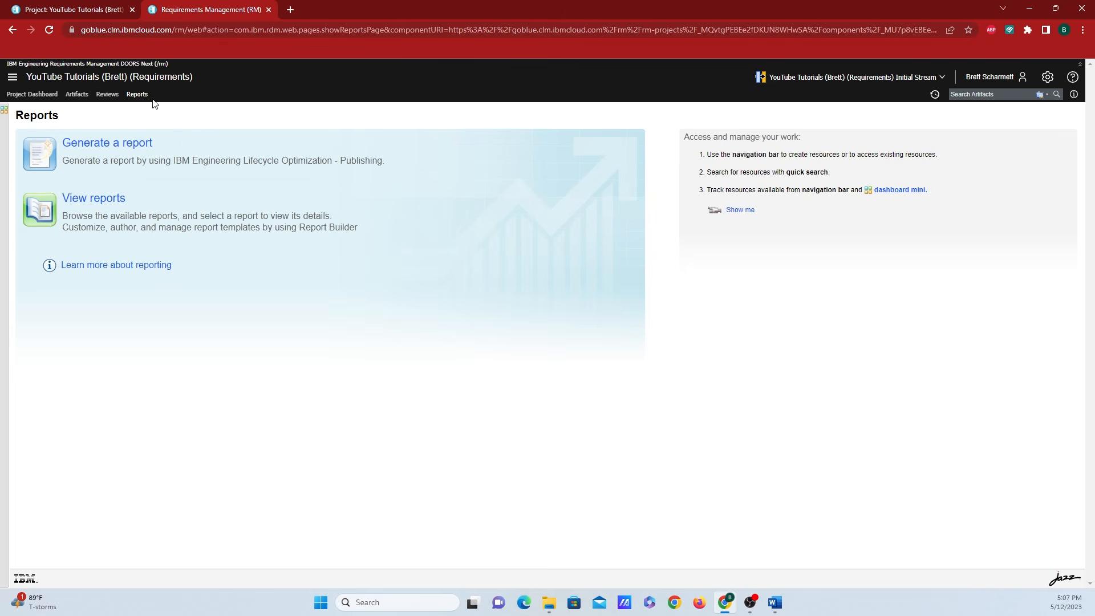
{"action": "left_click", "coordinate": [136, 144]}
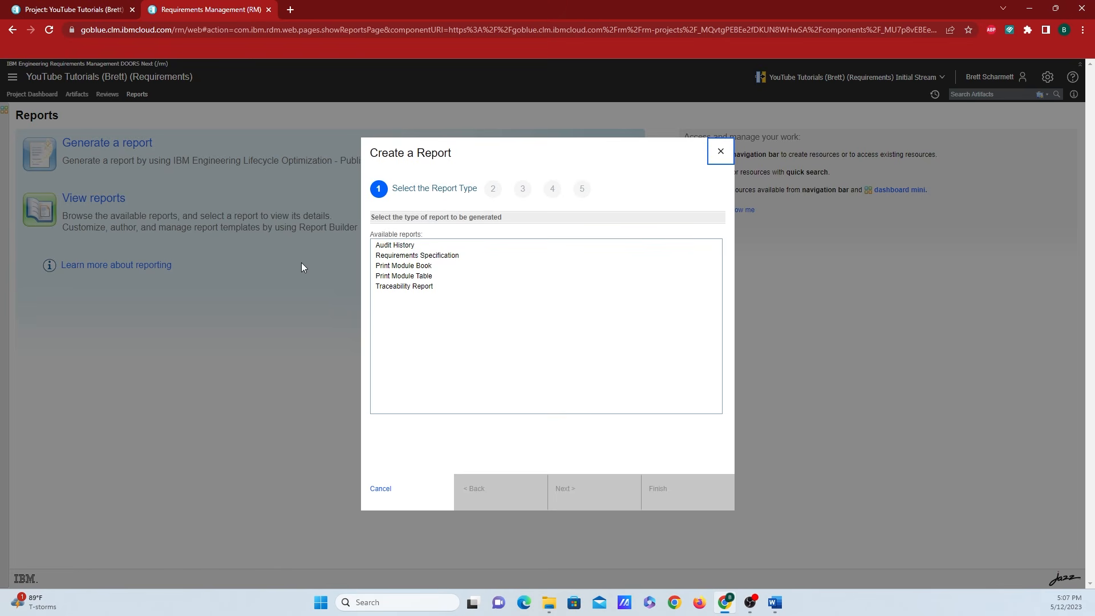
{"action": "left_click", "coordinate": [720, 151]}
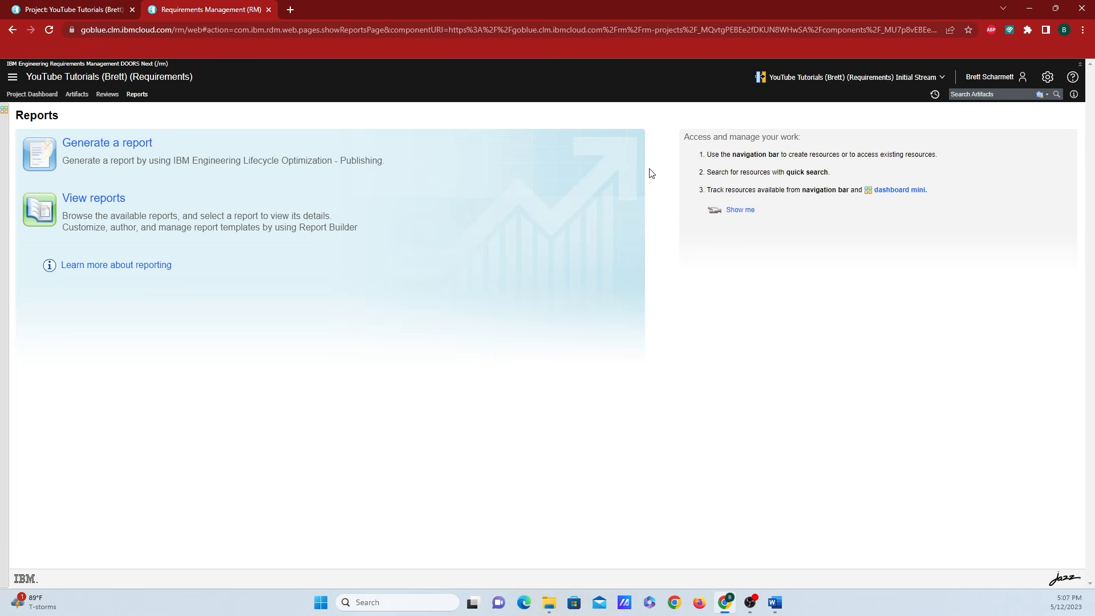